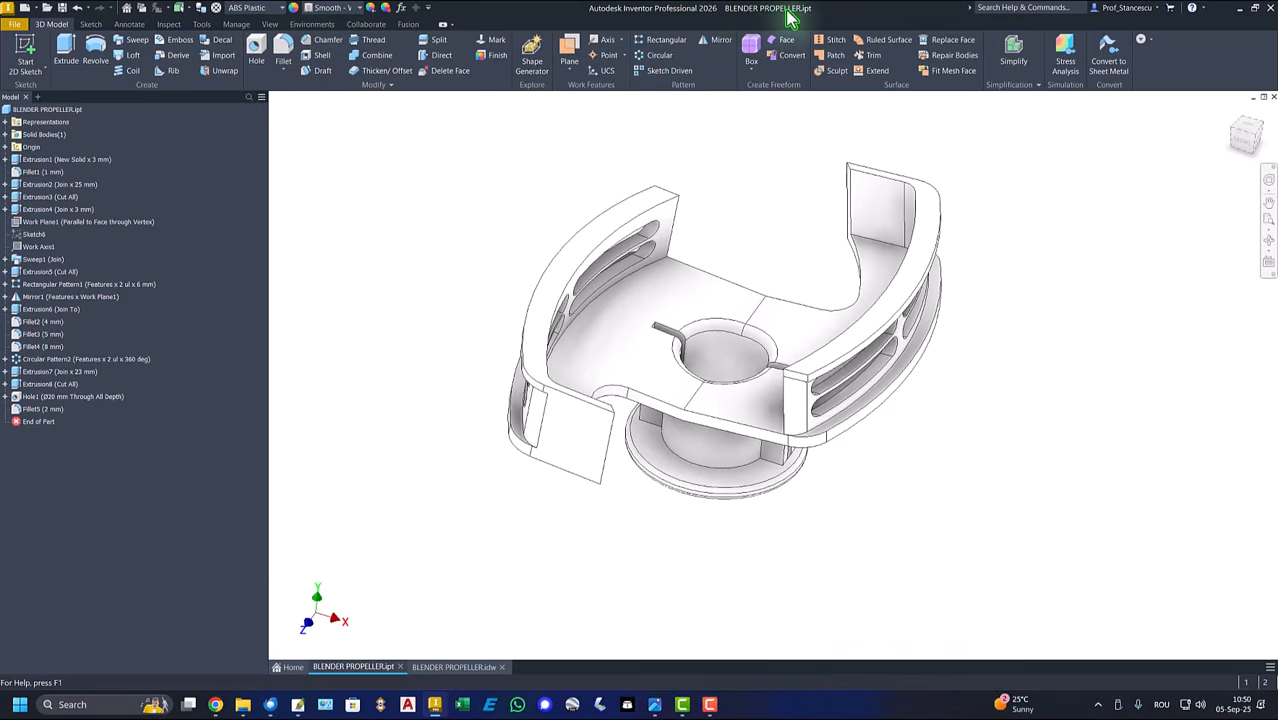
Step: Check the BLENDER PROPELLER.idw drawing and create a new part from the metric Standard (mm).ipt template
{"action": "key", "text": "F6"}
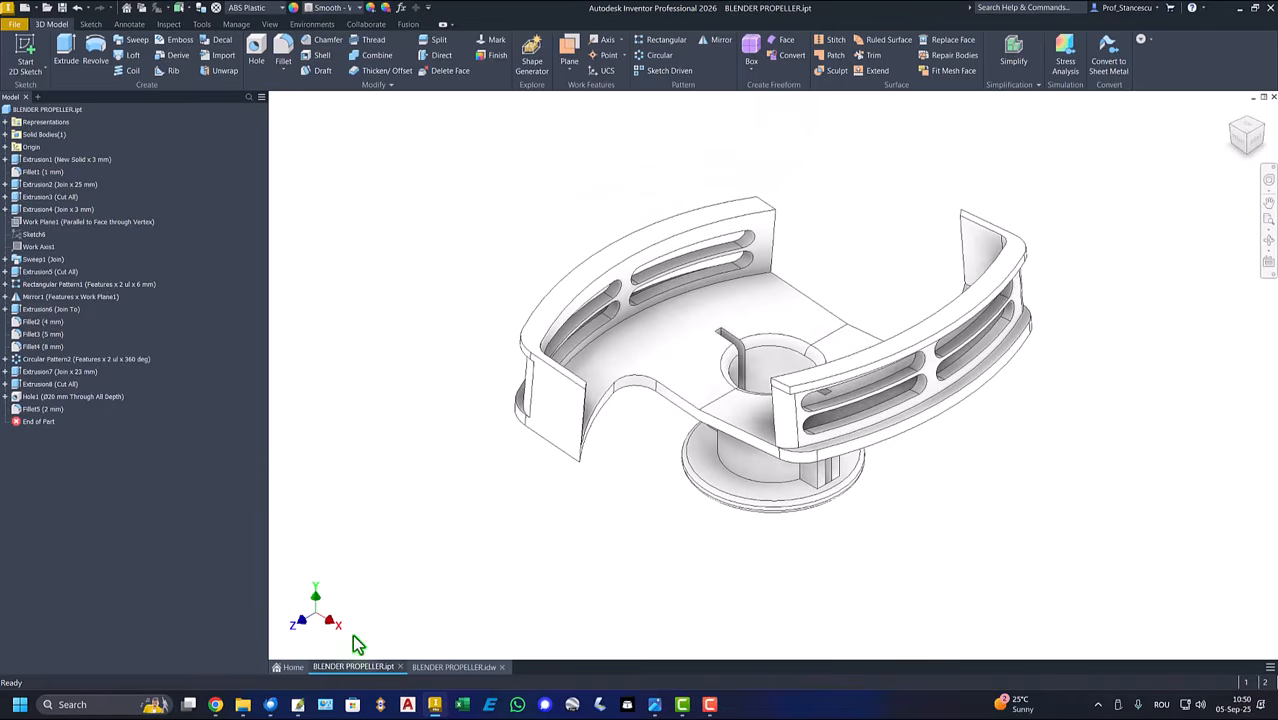
{"action": "left_click", "coordinate": [448, 667]}
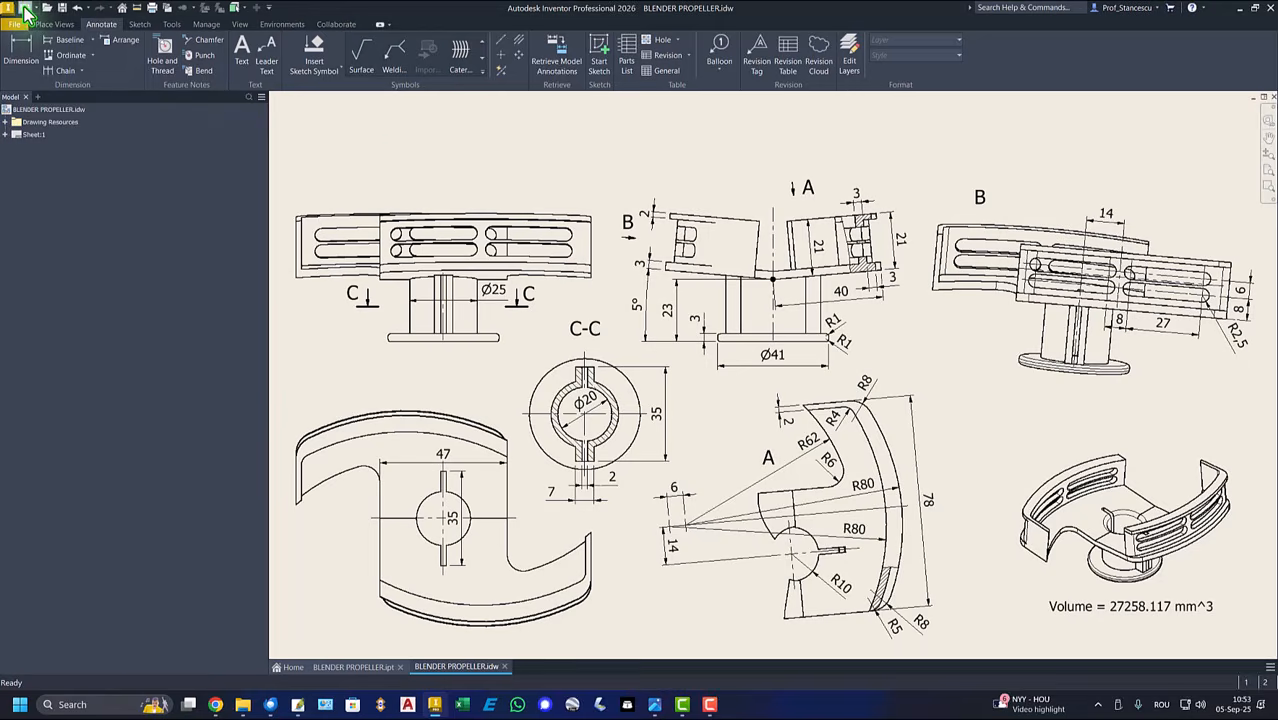
{"action": "left_click", "coordinate": [27, 9]}
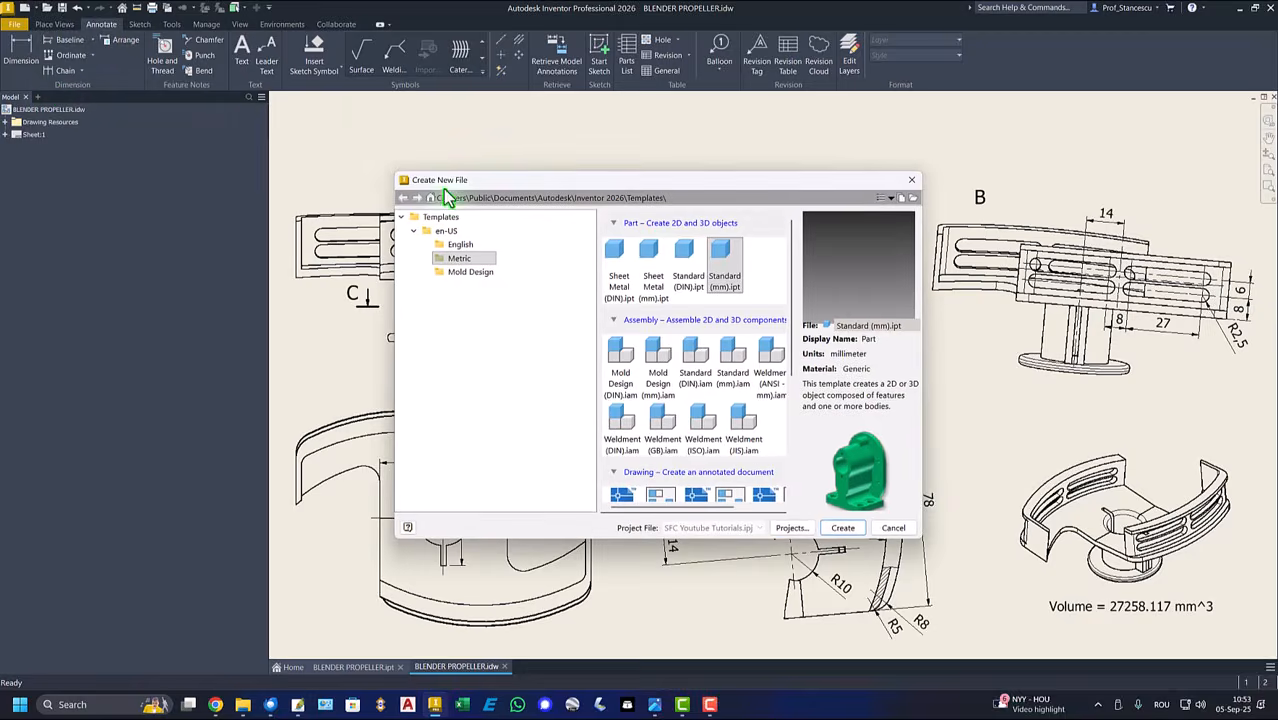
{"action": "double_click", "coordinate": [733, 265]}
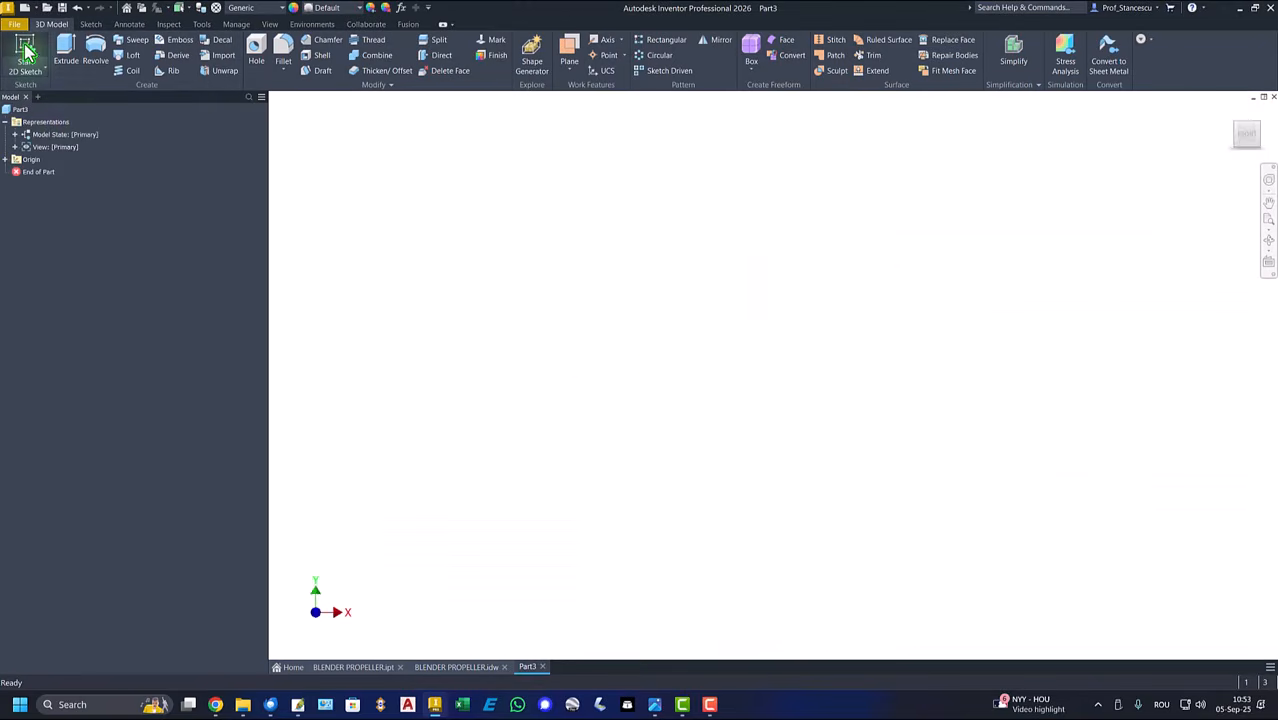
Step: Sketch a 41 mm diameter circle centred on the origin in the horizontal XZ plane
{"action": "left_click", "coordinate": [27, 50]}
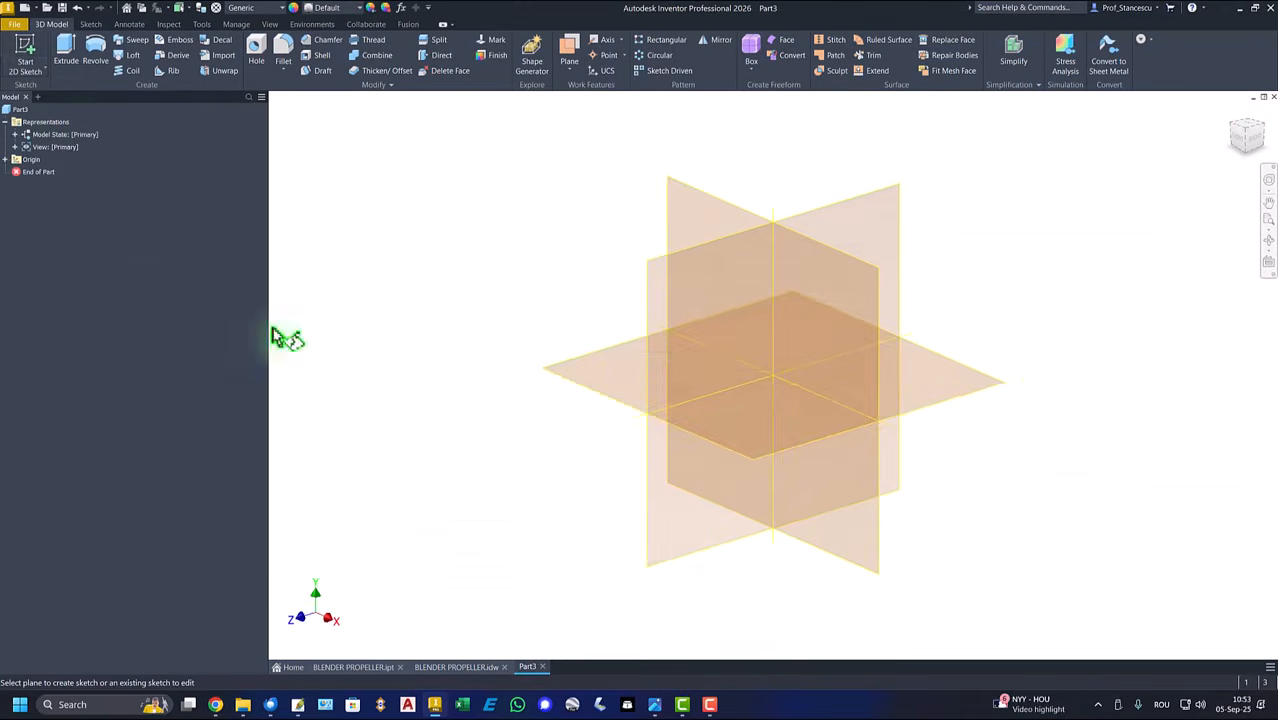
{"action": "left_click", "coordinate": [586, 364]}
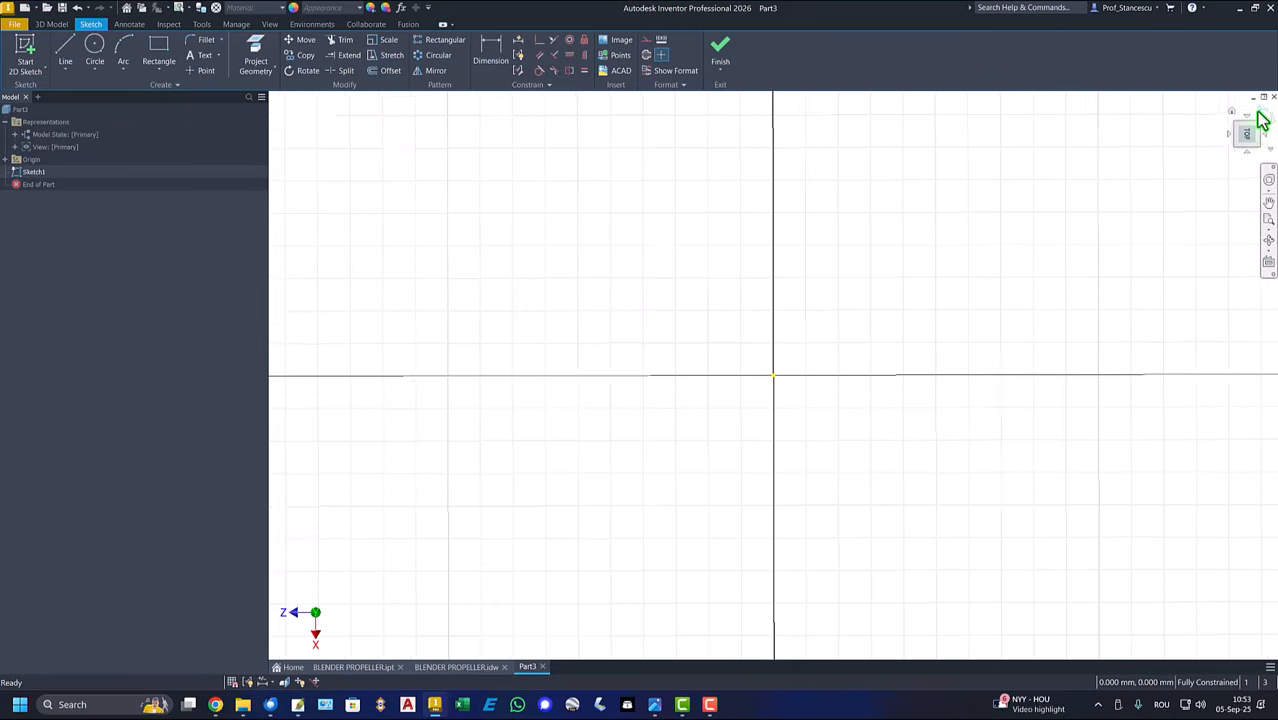
{"action": "left_click", "coordinate": [1264, 119]}
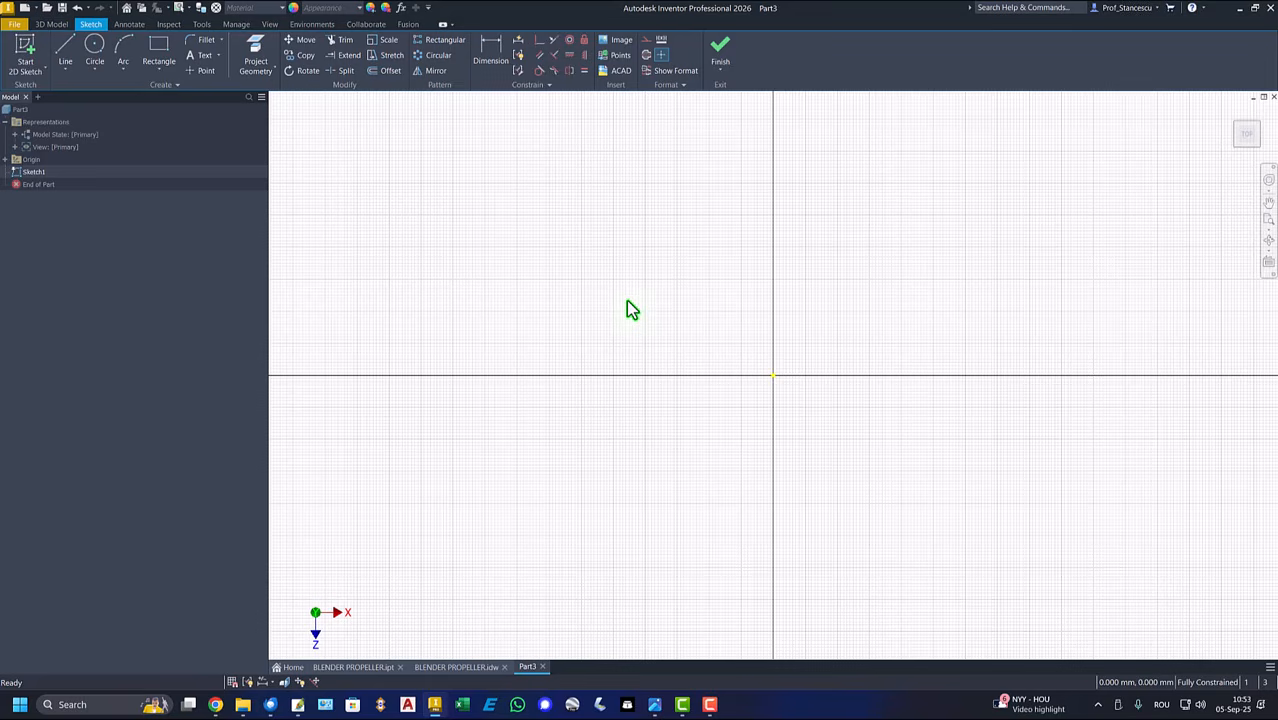
{"action": "left_click", "coordinate": [93, 45]}
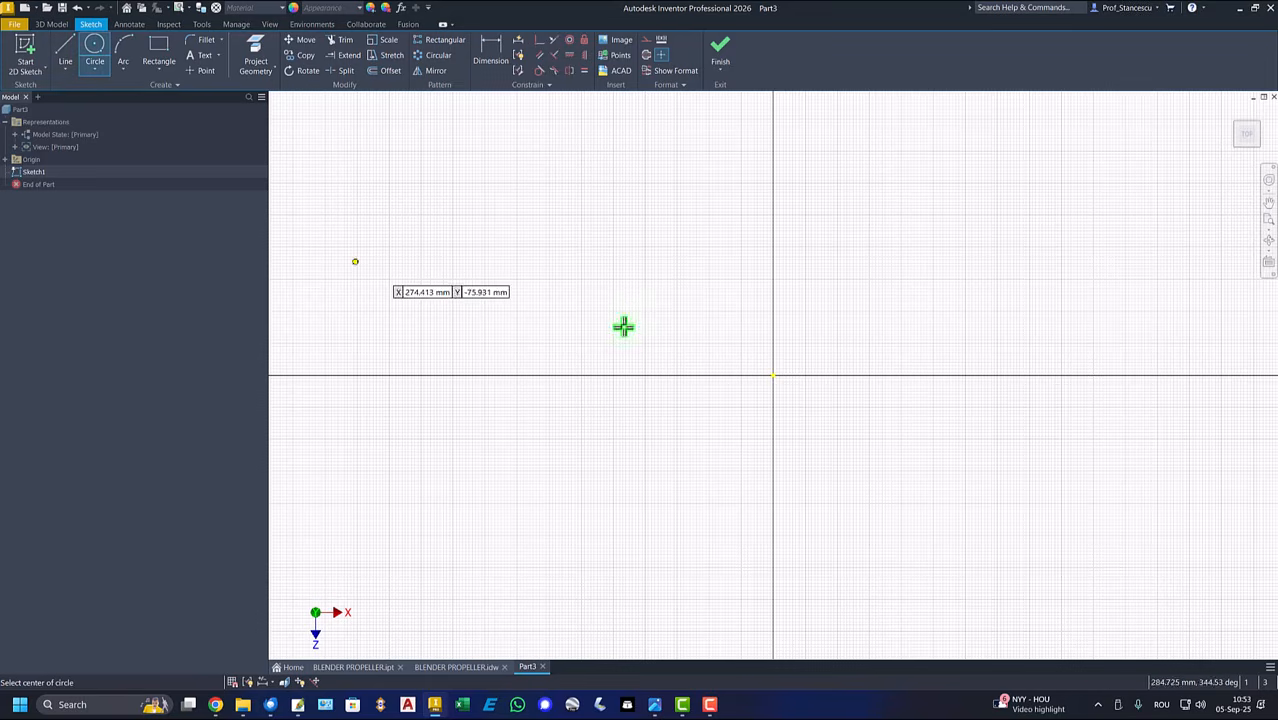
{"action": "left_click", "coordinate": [774, 375]}
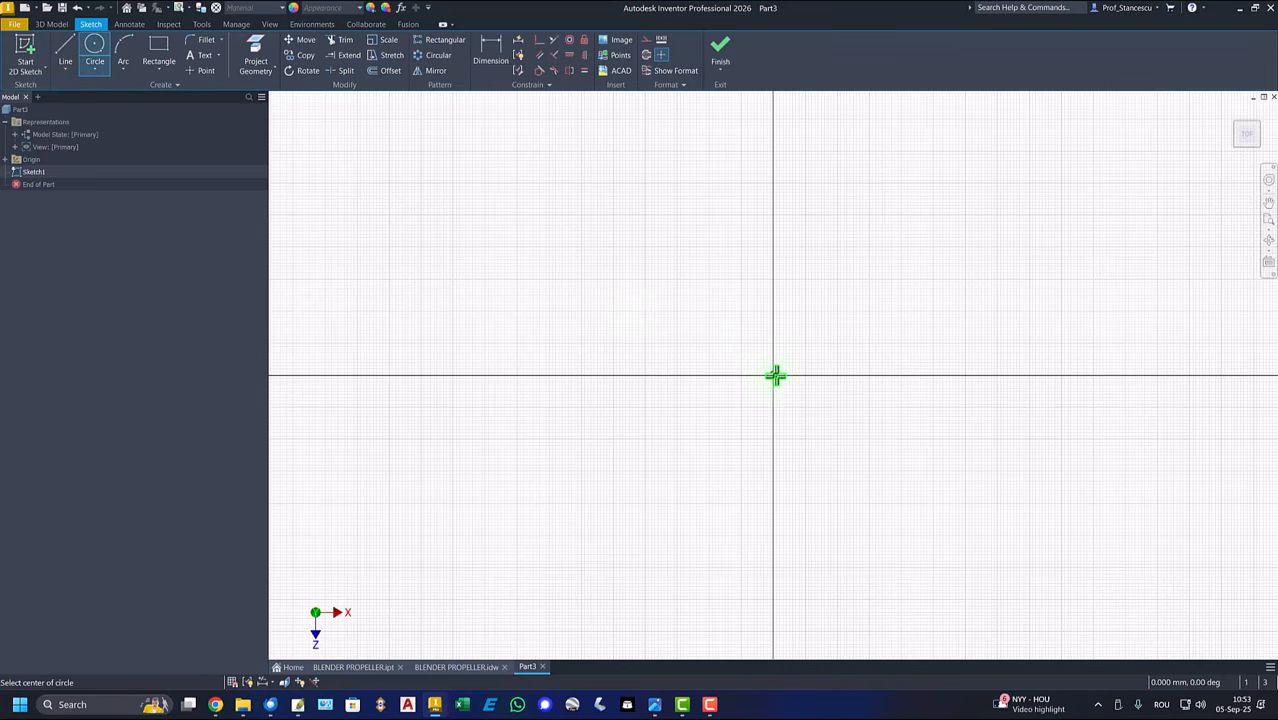
{"action": "type", "text": "41"}
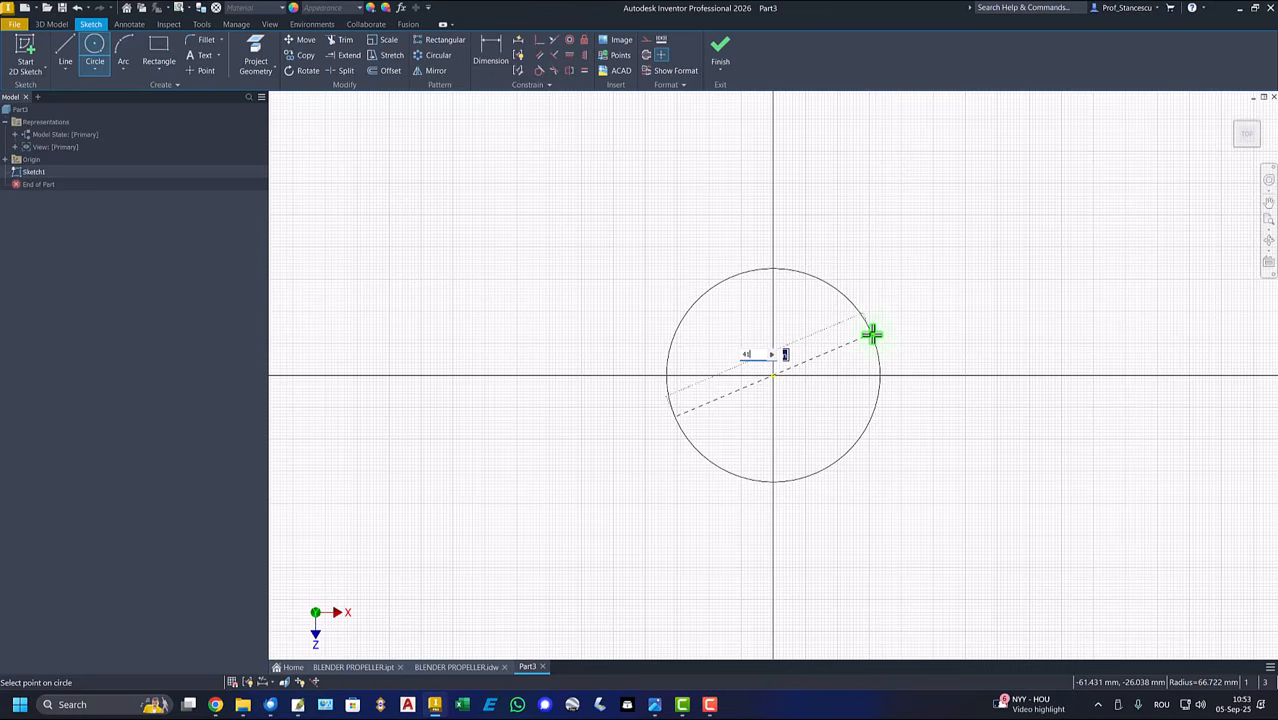
{"action": "key", "text": "Return"}
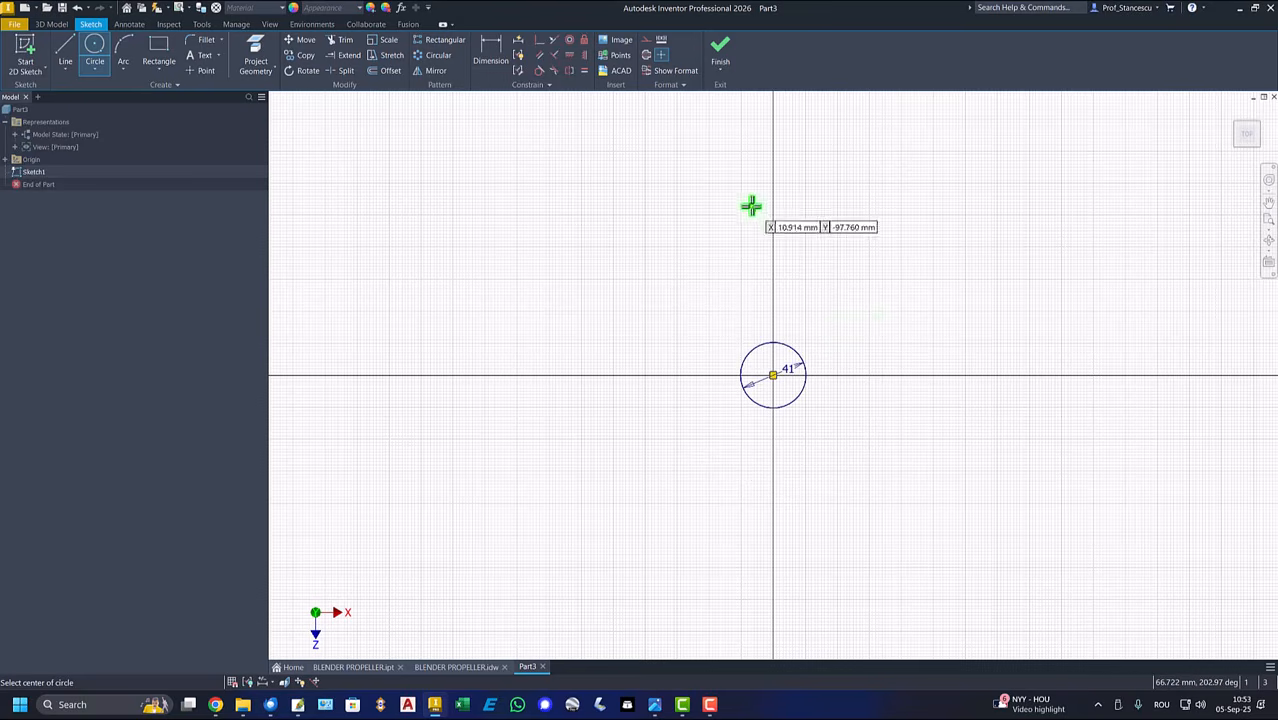
{"action": "left_click", "coordinate": [721, 50]}
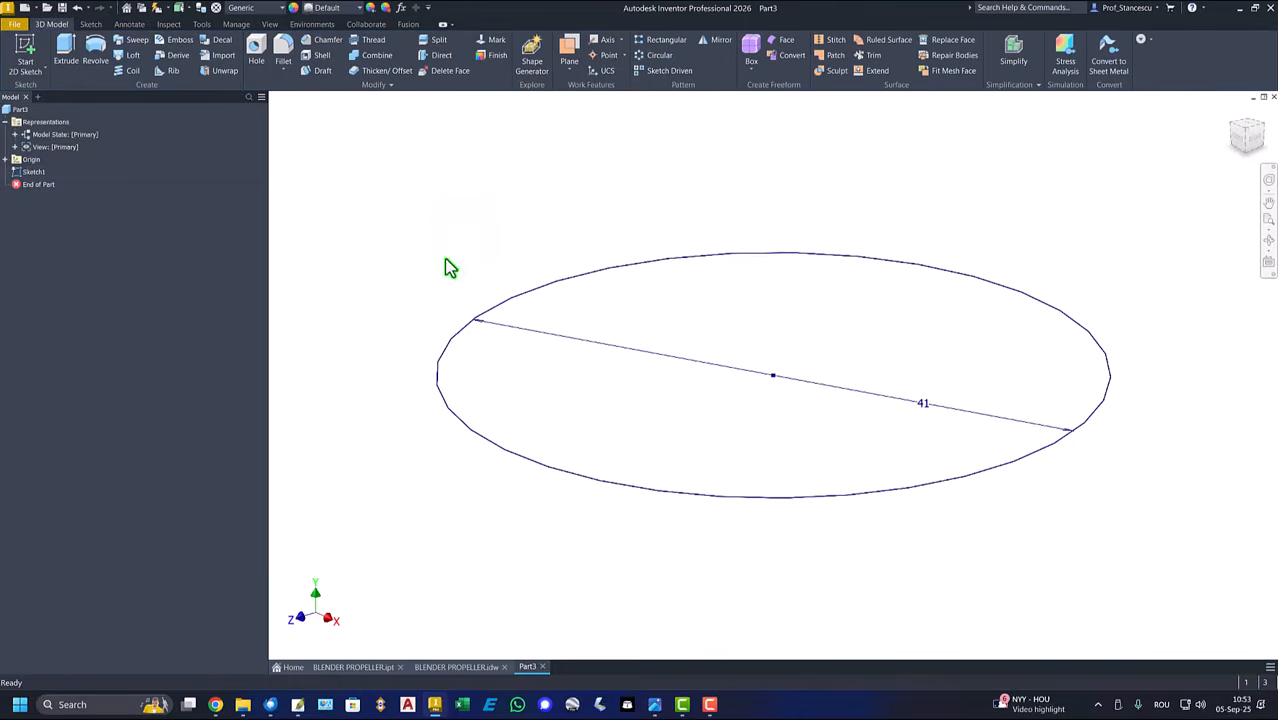
Step: Extrude the 41 mm circle upward by 3 mm as a new solid
{"action": "key", "text": "F6"}
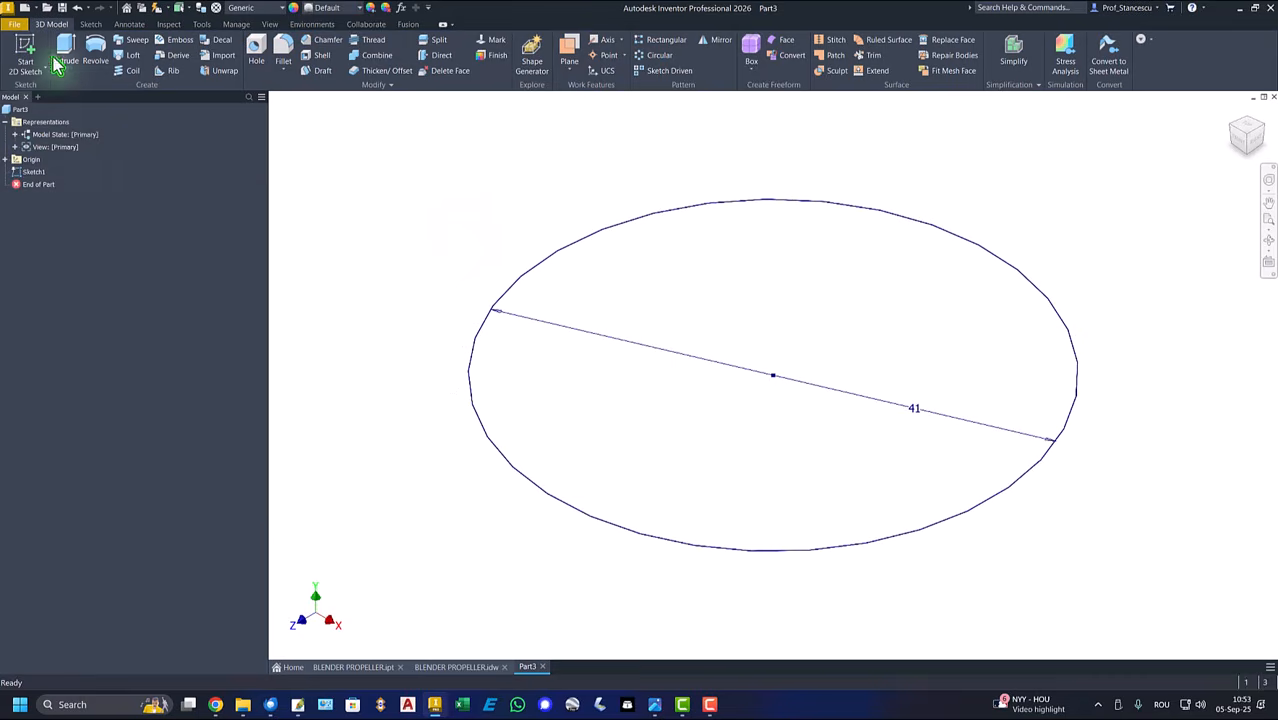
{"action": "left_click", "coordinate": [65, 48]}
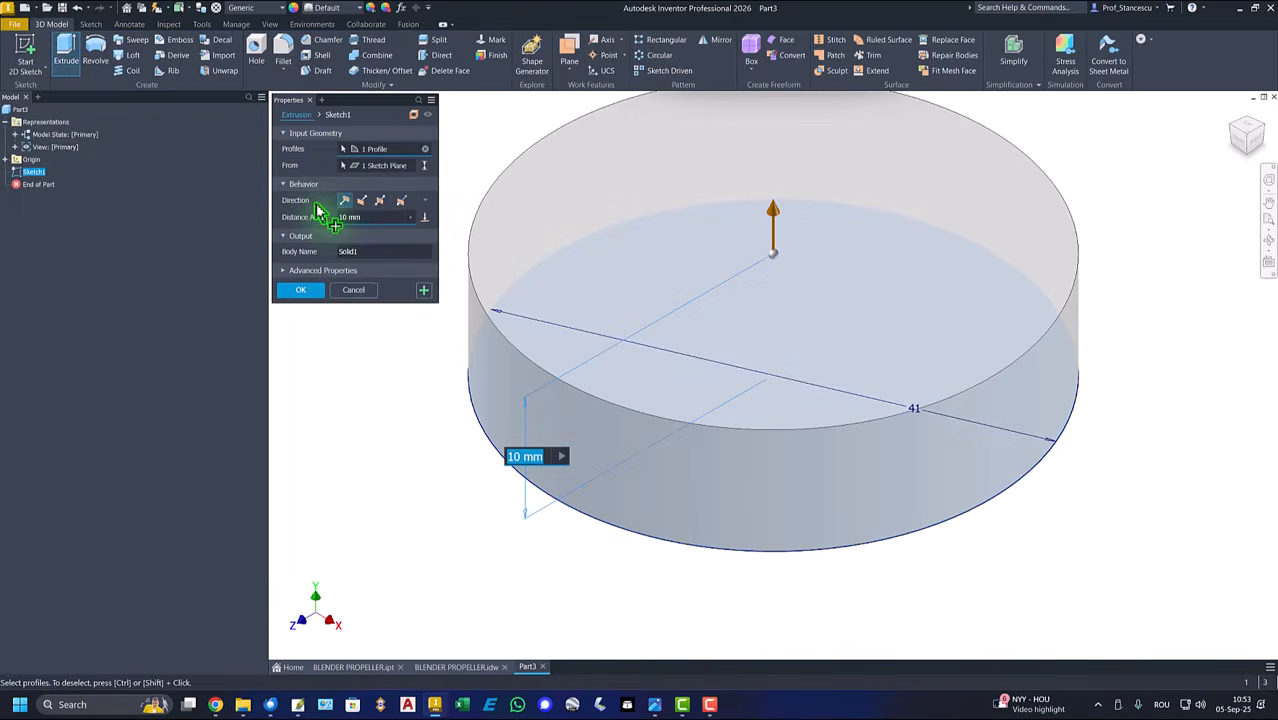
{"action": "type", "text": "3"}
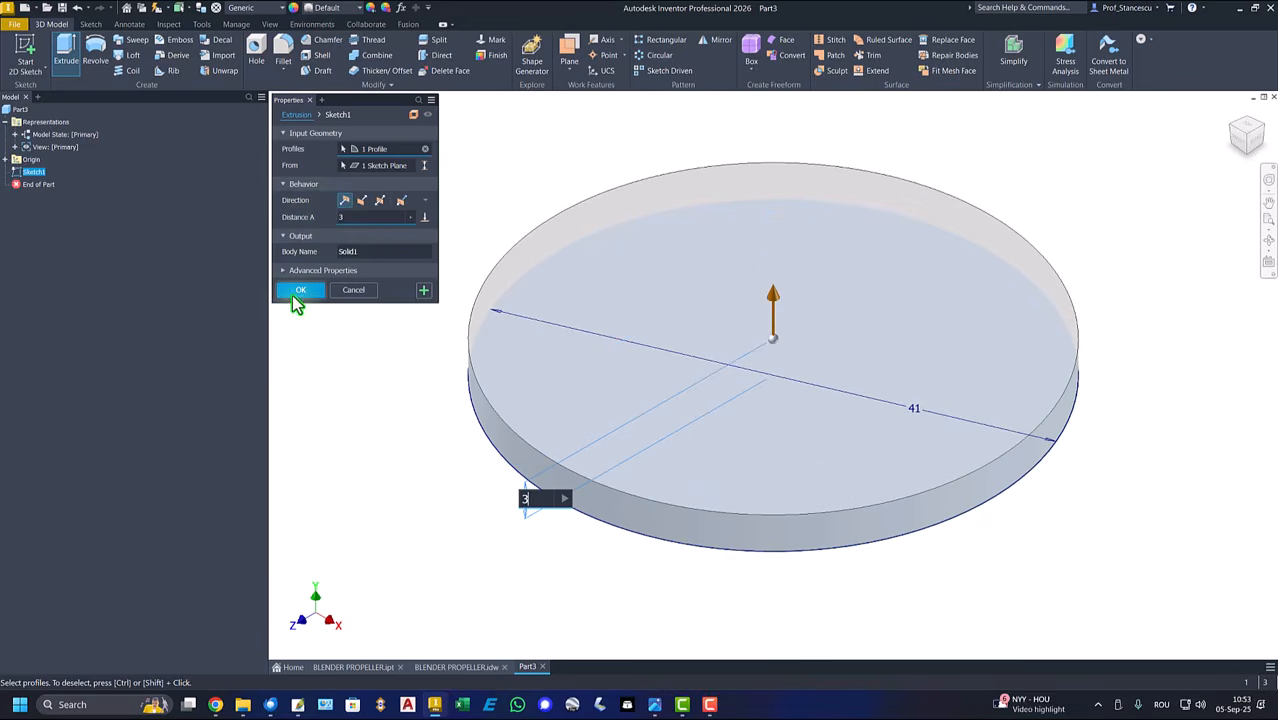
{"action": "left_click", "coordinate": [295, 293]}
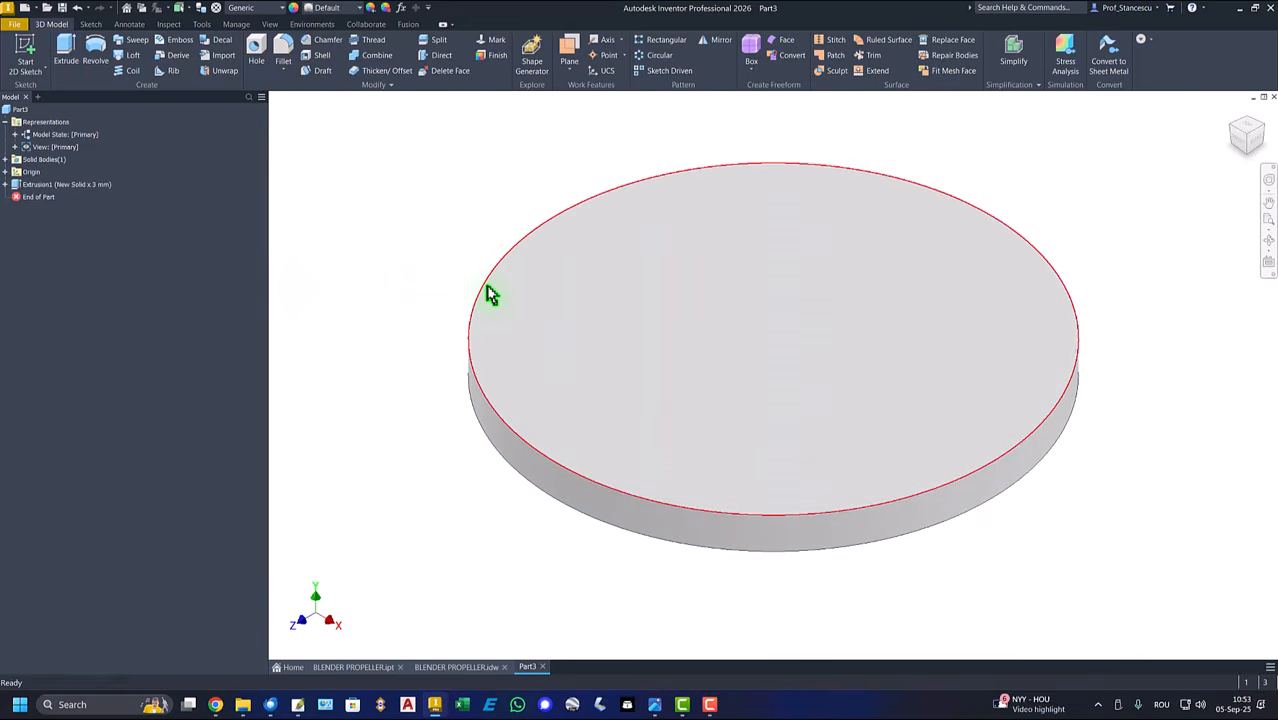
Step: Fillet the upper and lower outer edges of the disc with a 1 mm radius
{"action": "left_click", "coordinate": [487, 286]}
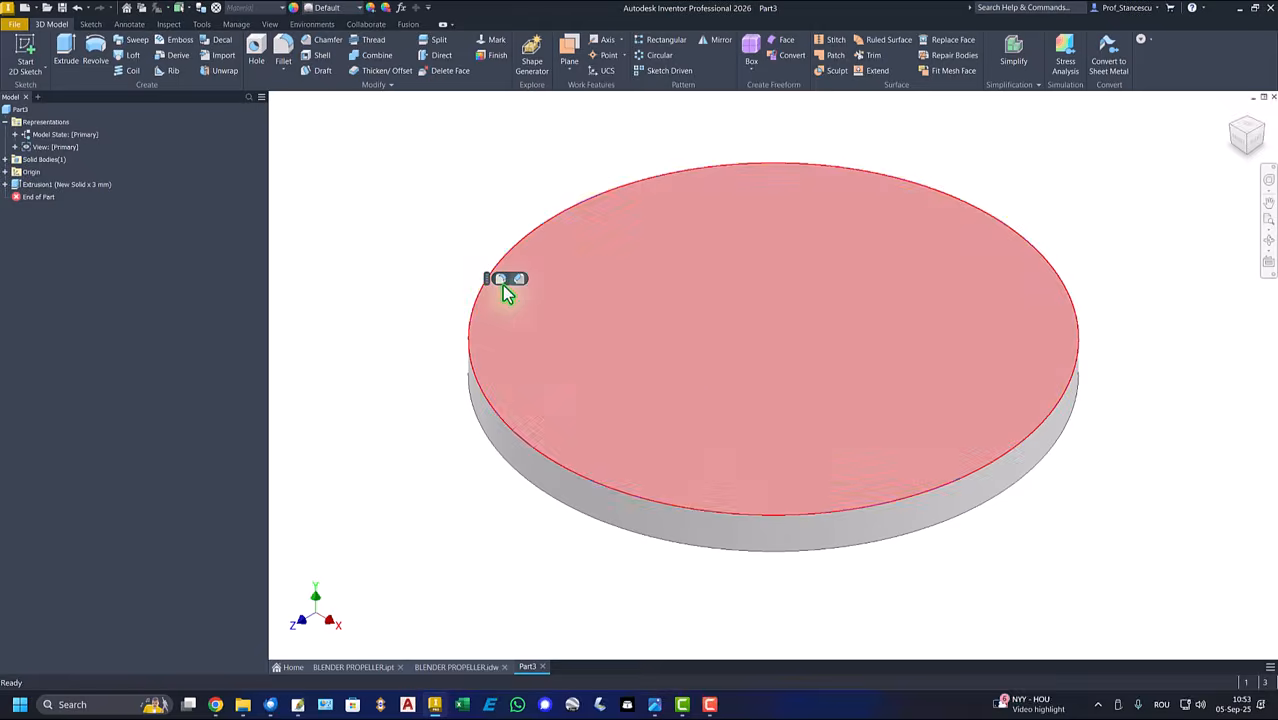
{"action": "left_click", "coordinate": [509, 280]}
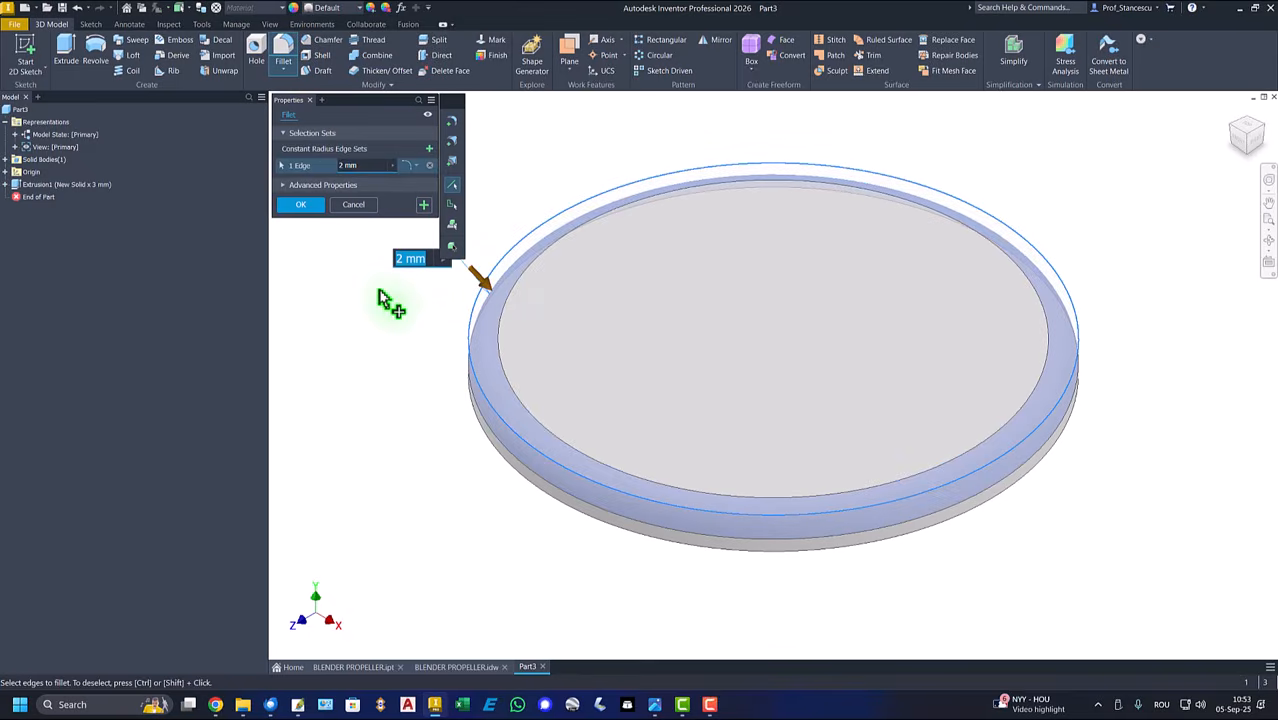
{"action": "type", "text": "1"}
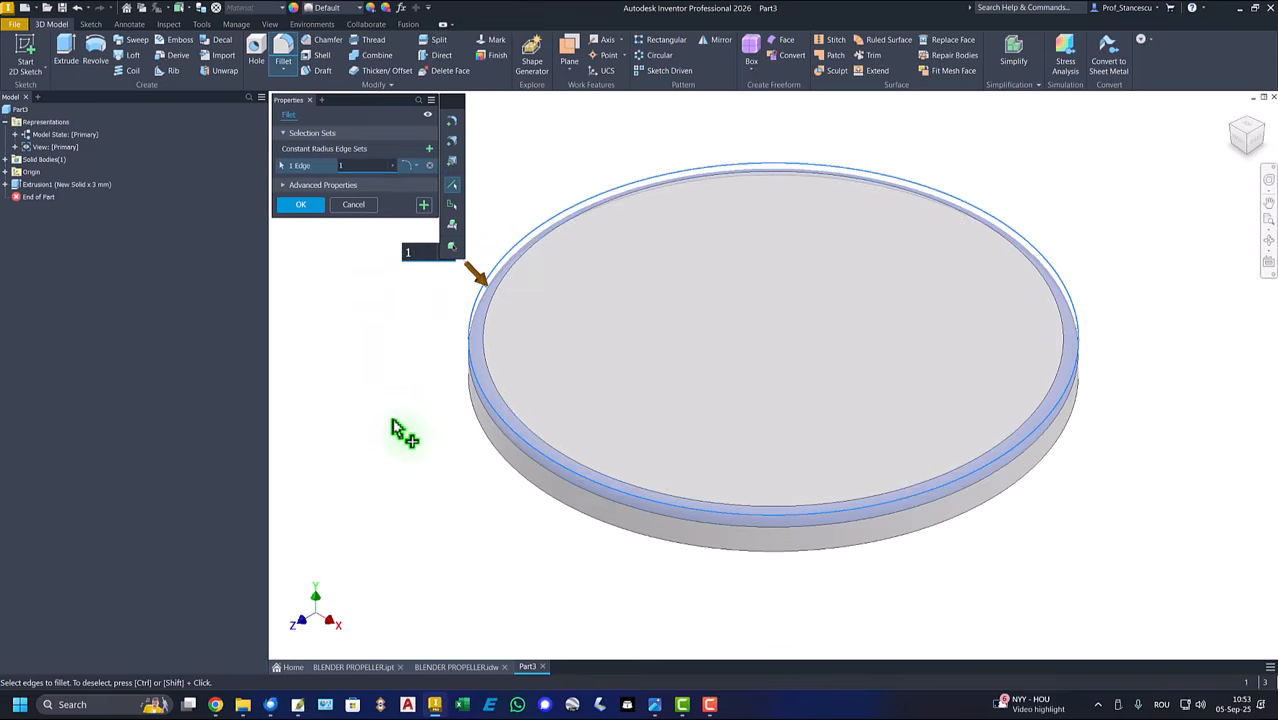
{"action": "left_click", "coordinate": [491, 452]}
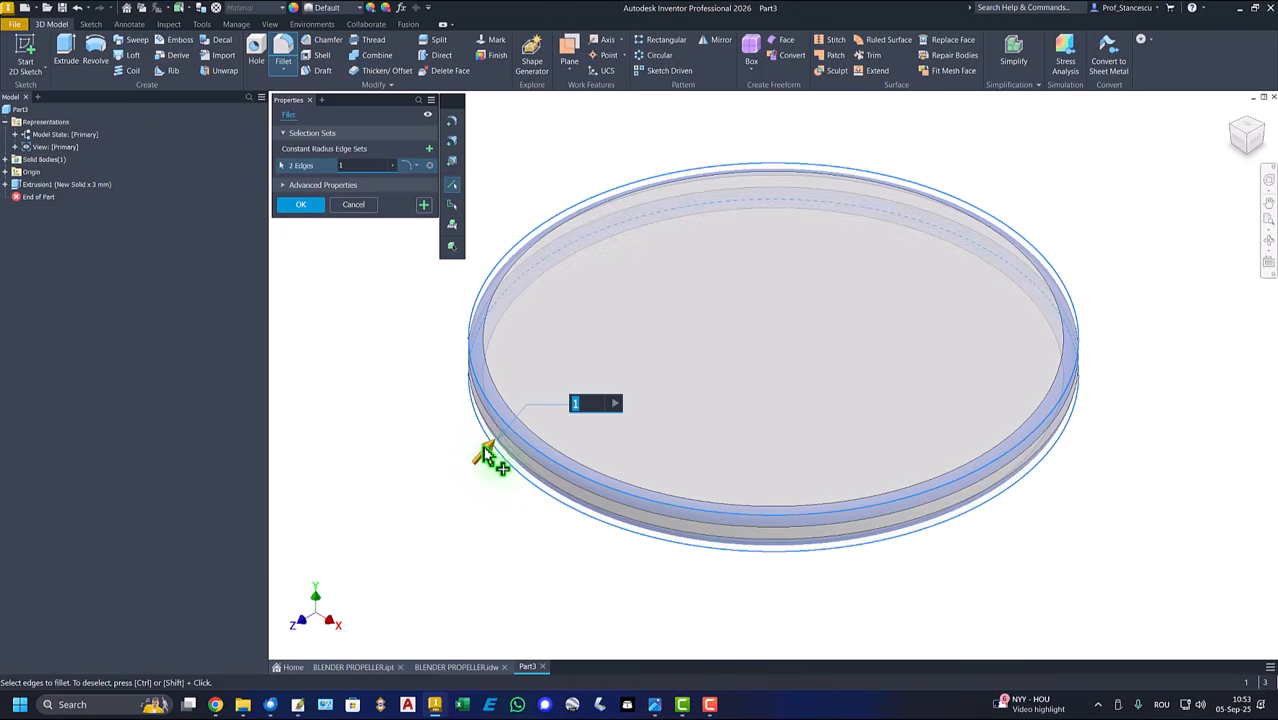
{"action": "left_click", "coordinate": [306, 207]}
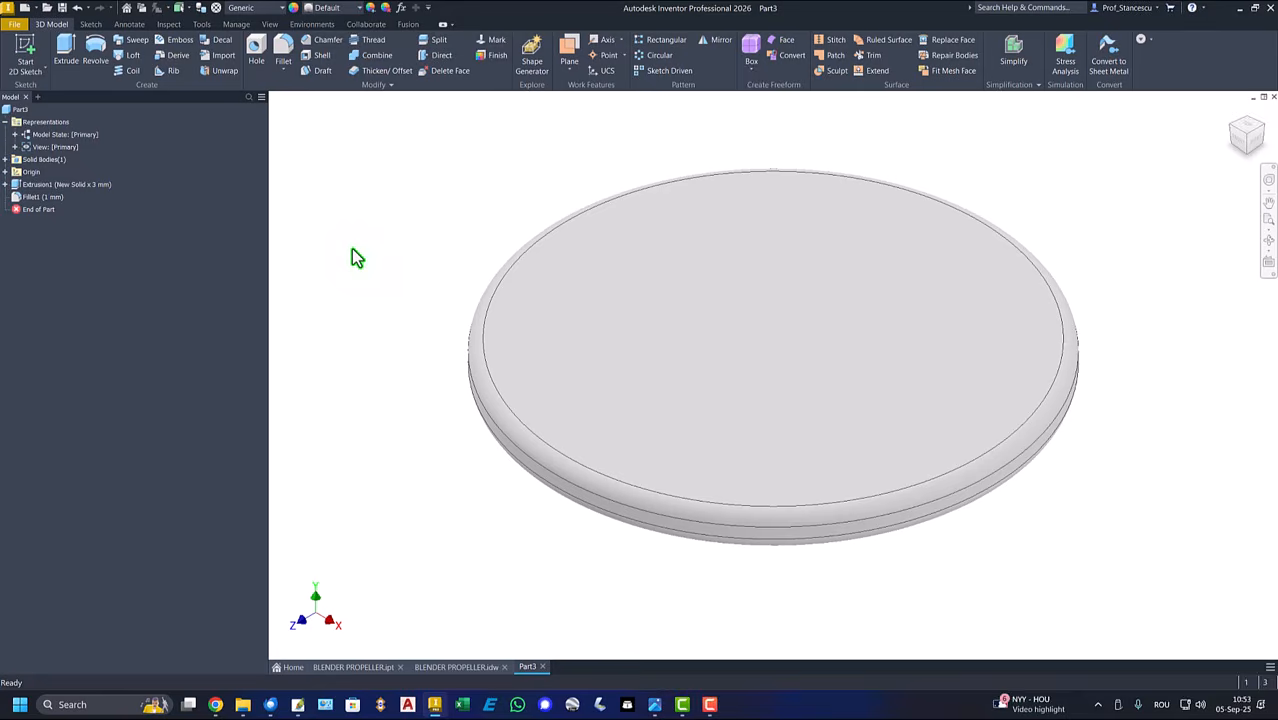
{"action": "key", "text": "F6"}
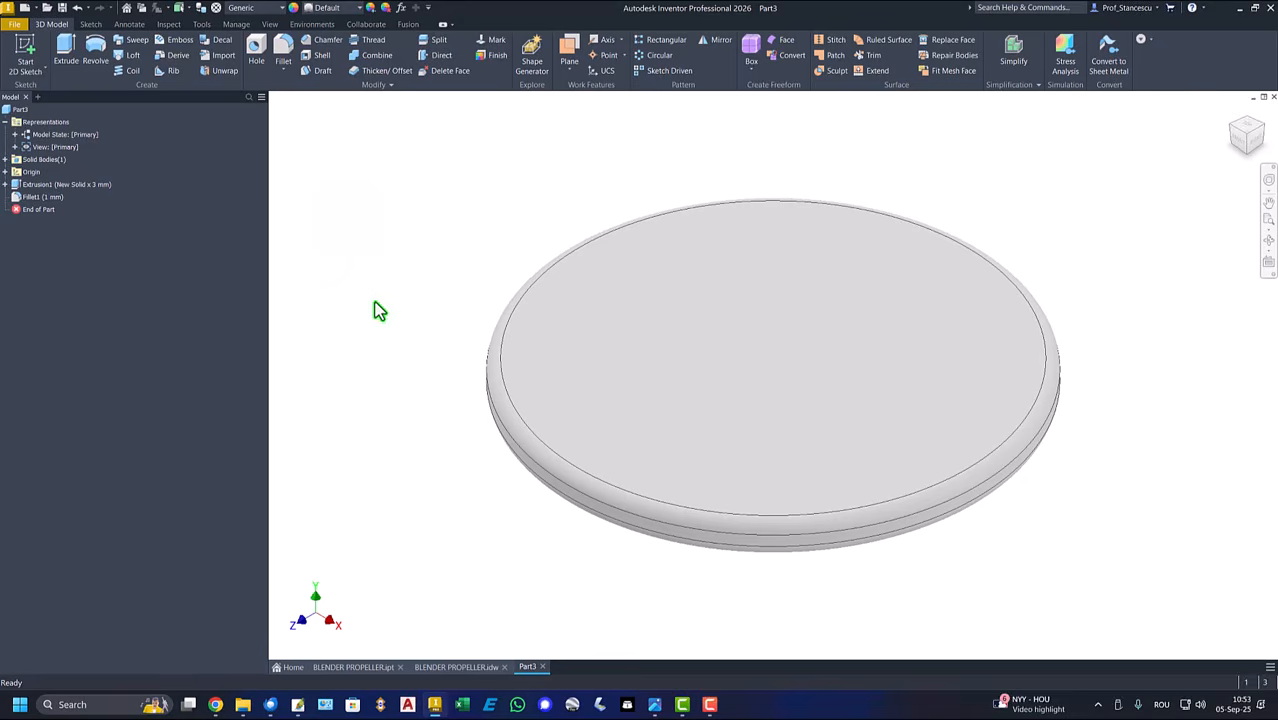
Step: Sketch a 25 mm diameter circle centred on the origin on the disc's top face
{"action": "left_click", "coordinate": [773, 363]}
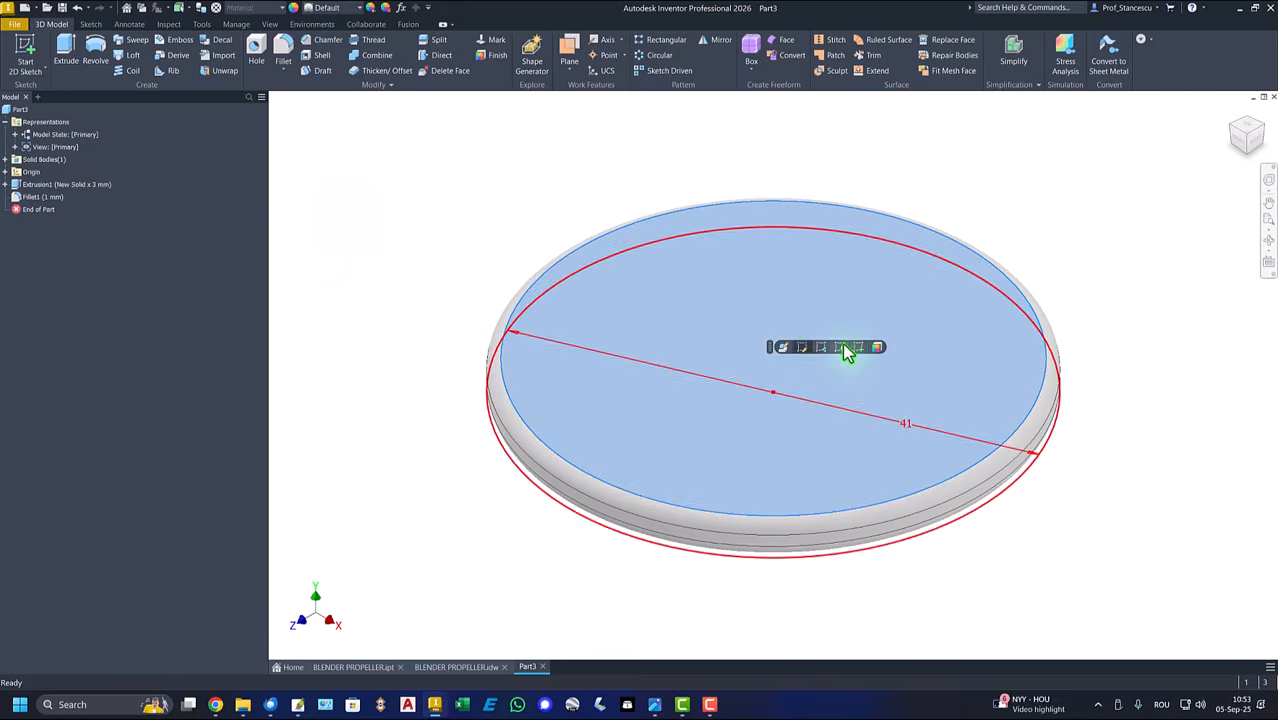
{"action": "left_click", "coordinate": [853, 348]}
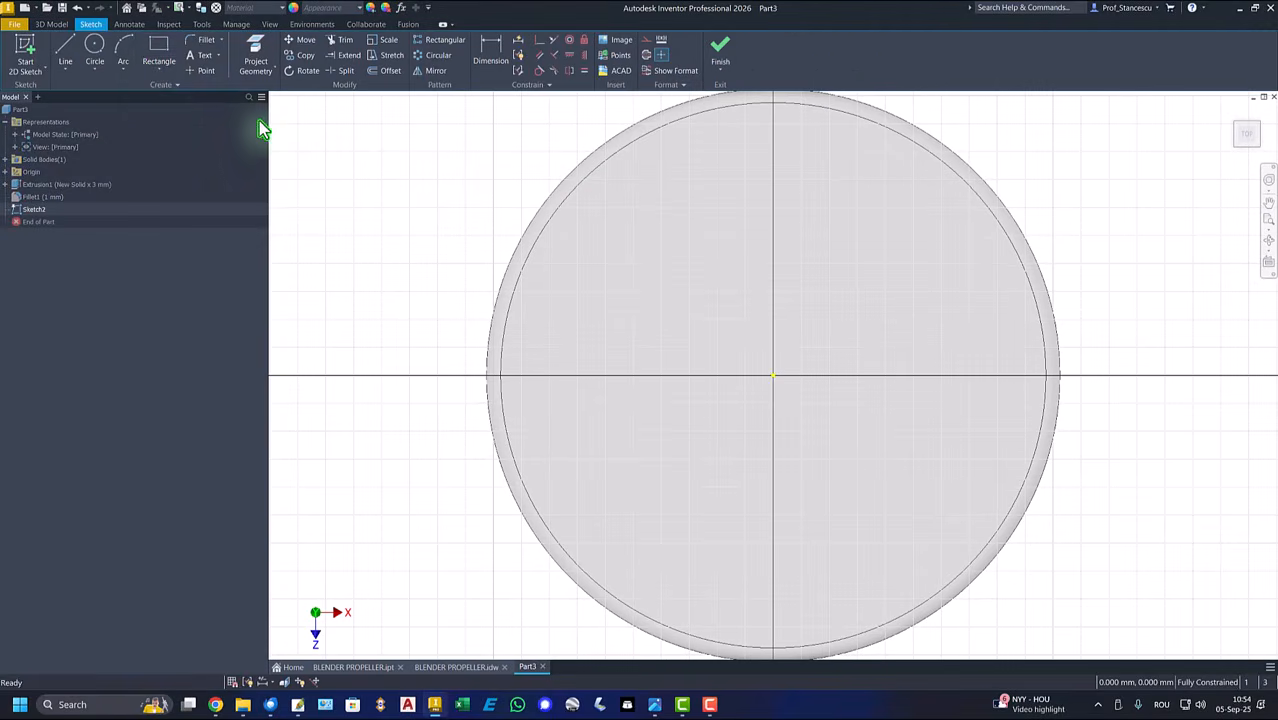
{"action": "left_click", "coordinate": [94, 48]}
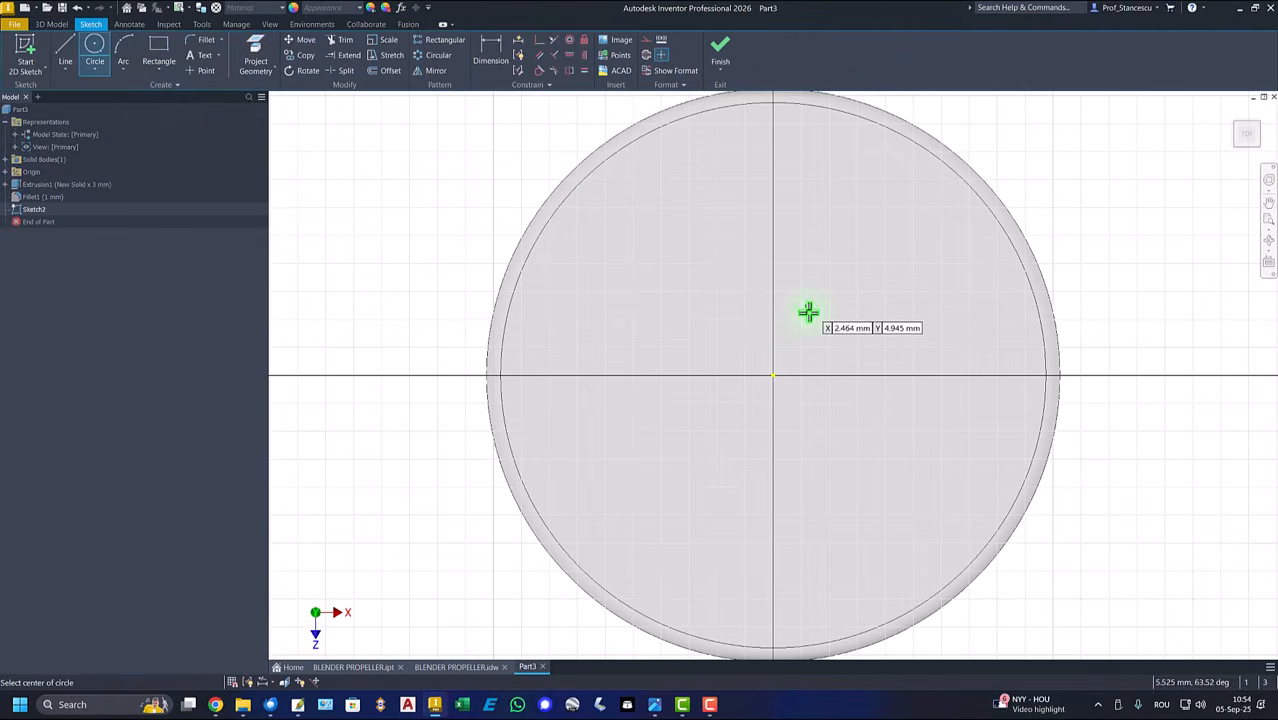
{"action": "left_click", "coordinate": [773, 376]}
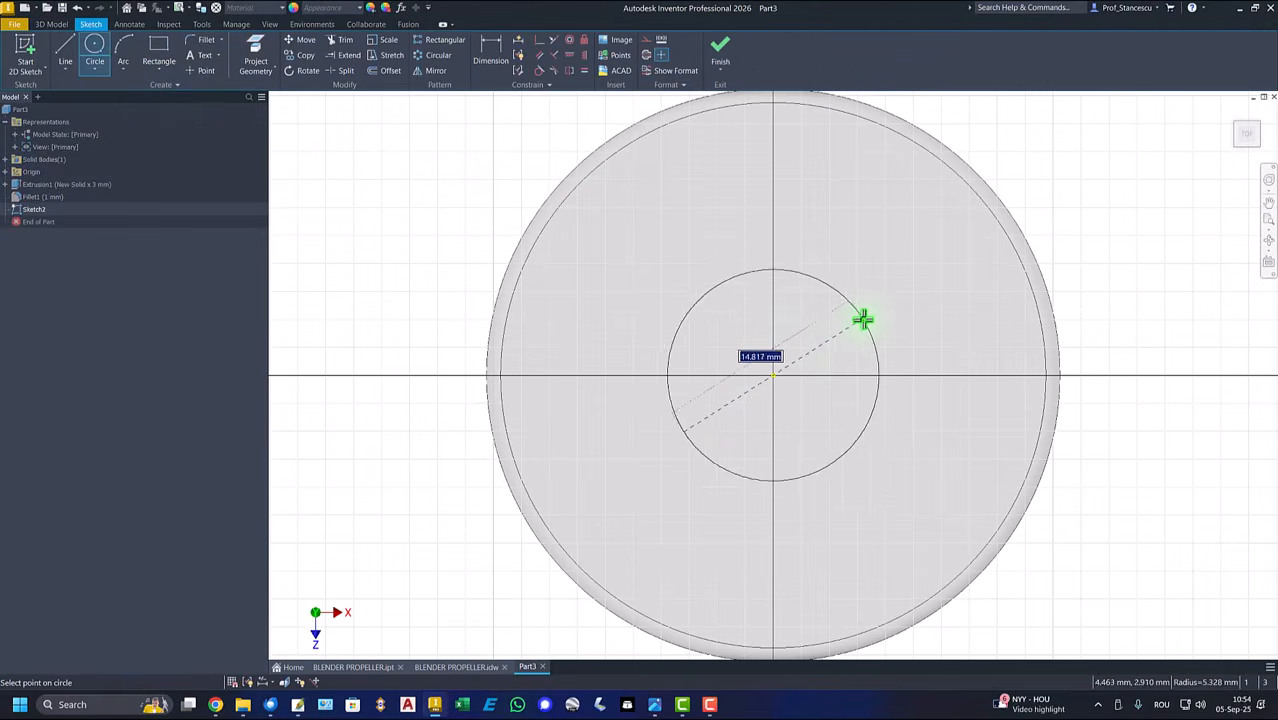
{"action": "key", "text": "Return"}
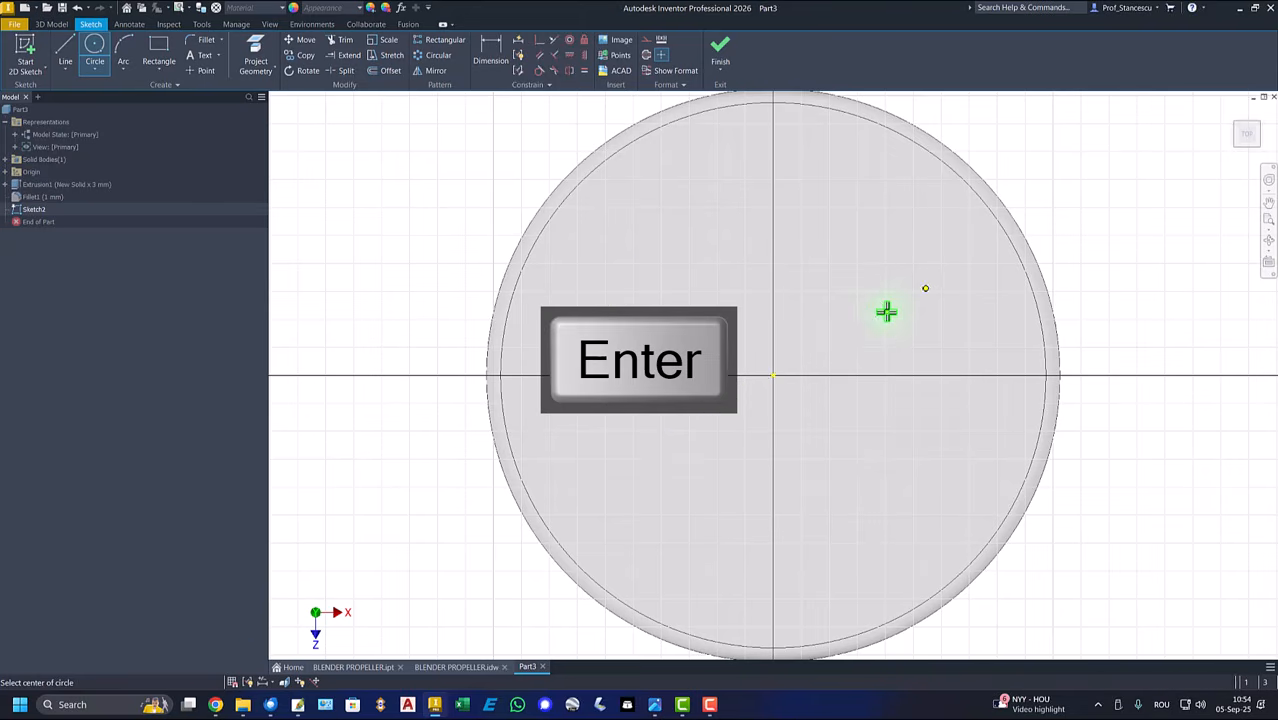
{"action": "left_click", "coordinate": [722, 56]}
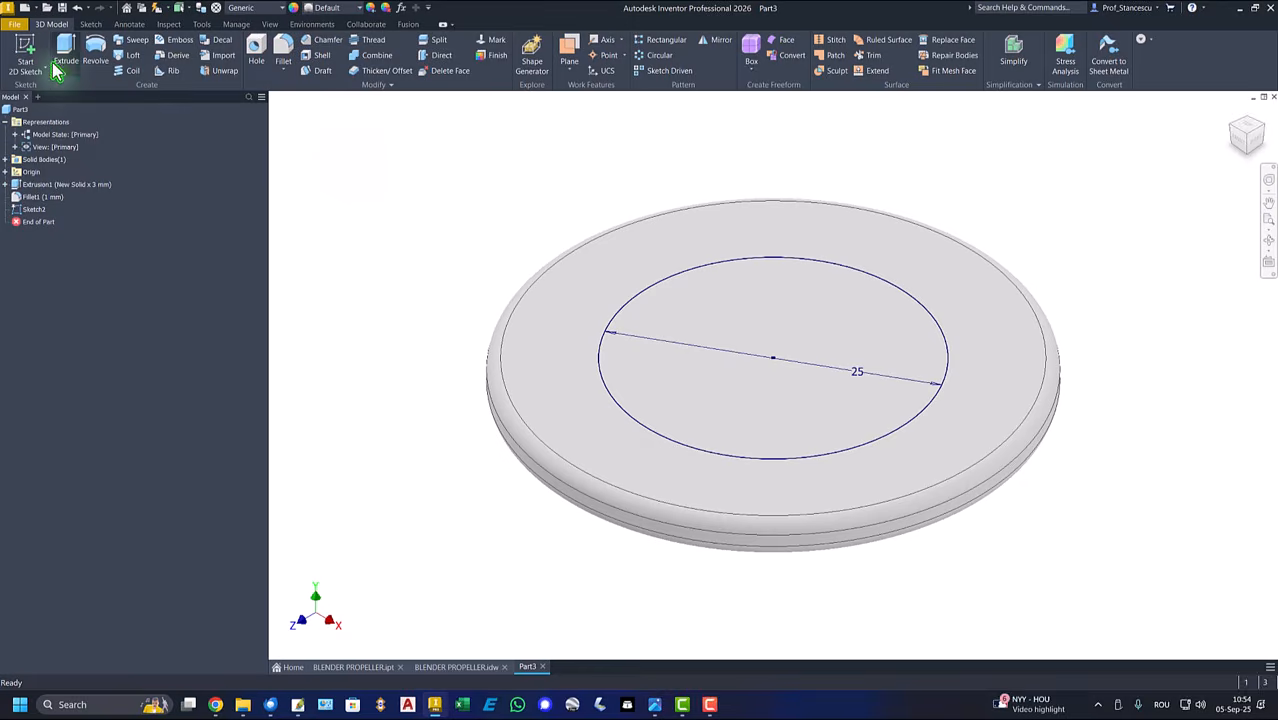
Step: Extrude the 25 mm circle 30 mm upward, joined to the disc
{"action": "left_click", "coordinate": [64, 56]}
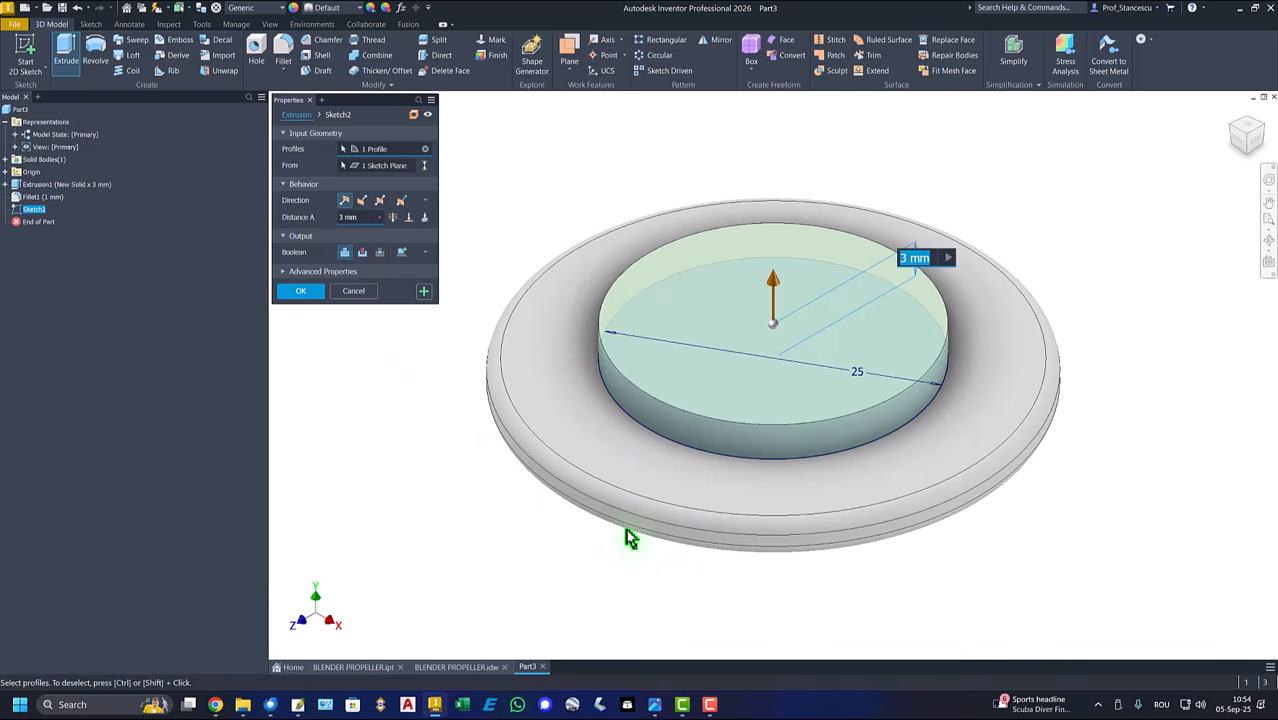
{"action": "left_click", "coordinate": [362, 217]}
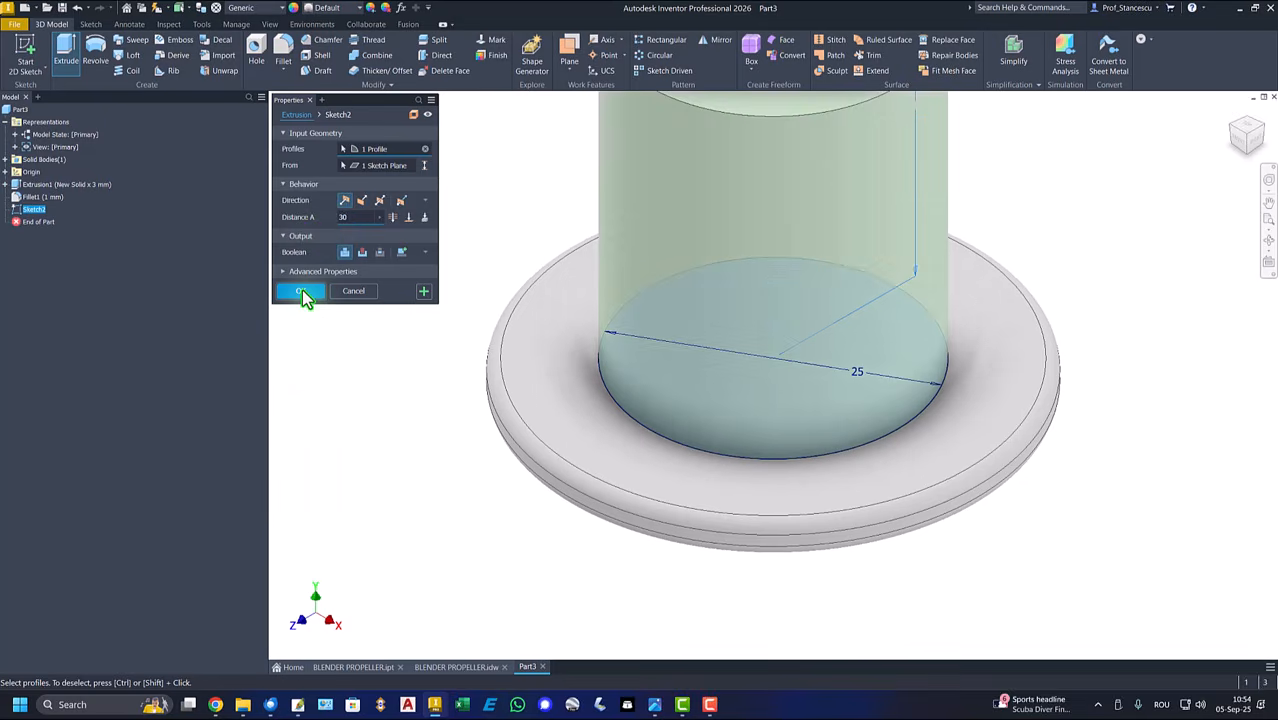
{"action": "left_click", "coordinate": [305, 291]}
{"action": "scroll", "coordinate": [388, 385], "scroll_direction": "down", "scroll_amount": 3}
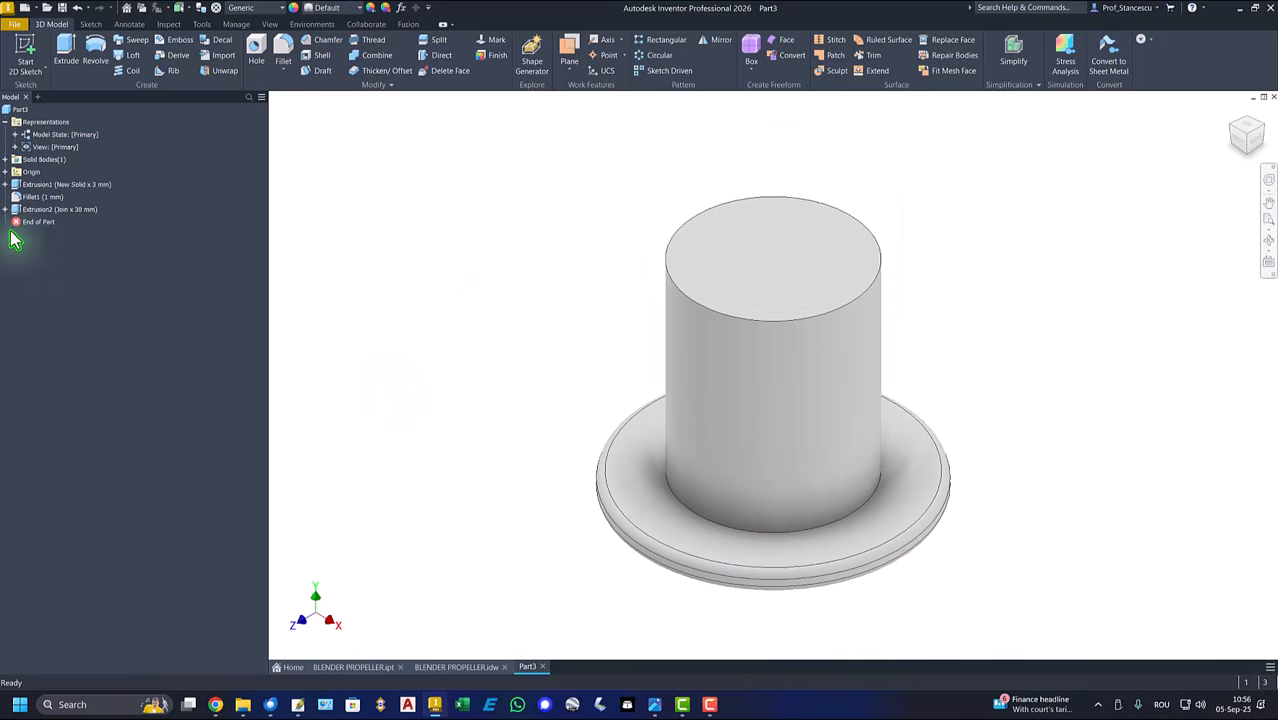
Step: Start a sketch on the XY origin plane and slice the displayed model at the sketch plane
{"action": "left_click", "coordinate": [5, 172]}
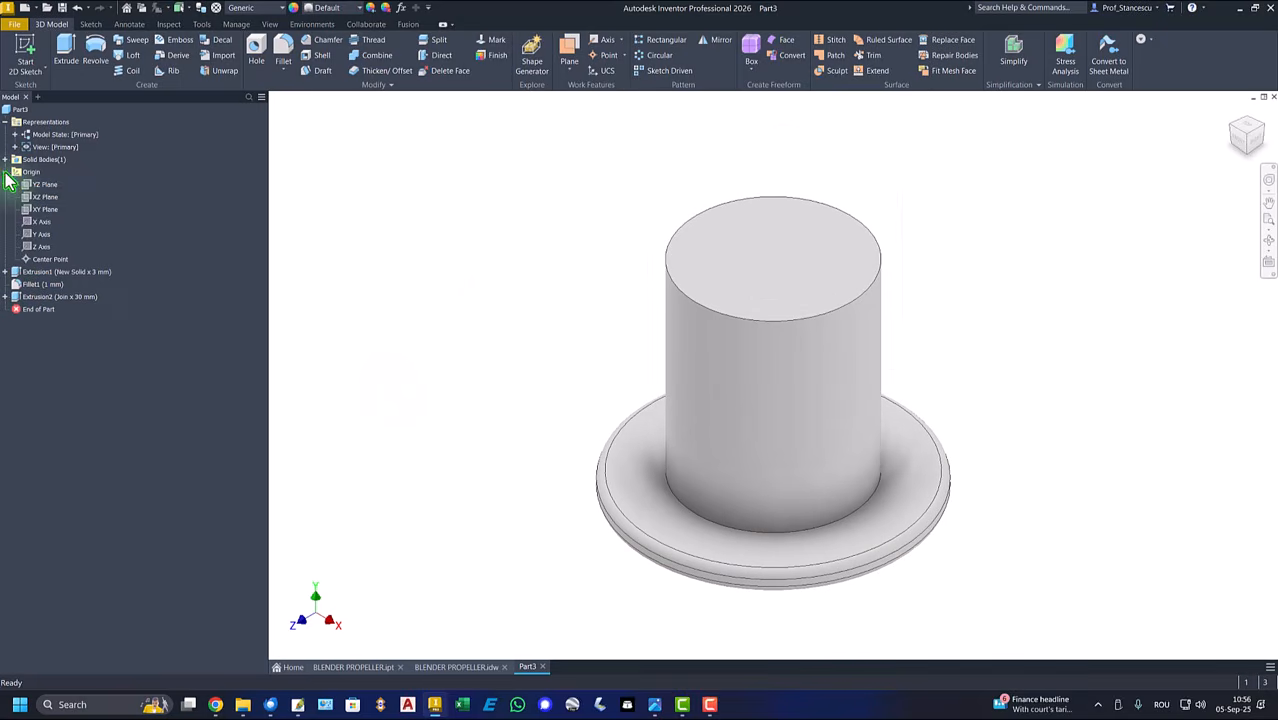
{"action": "left_click", "coordinate": [40, 210]}
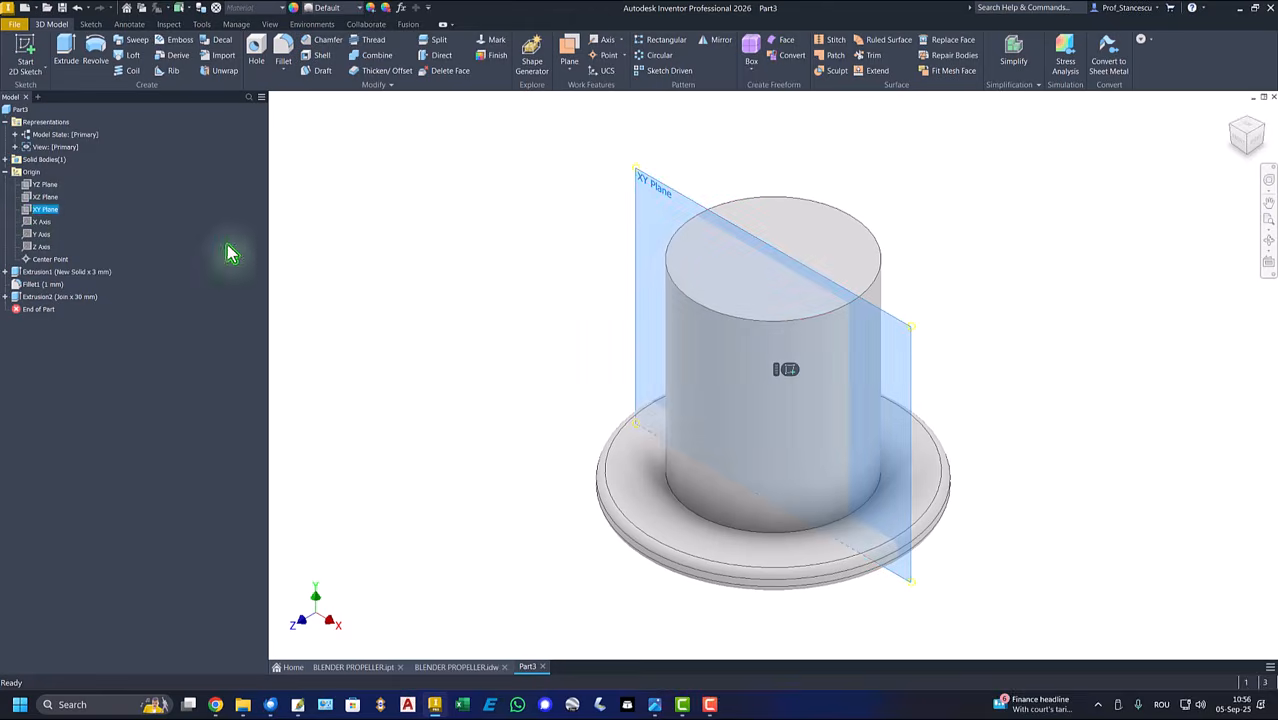
{"action": "left_click", "coordinate": [784, 371]}
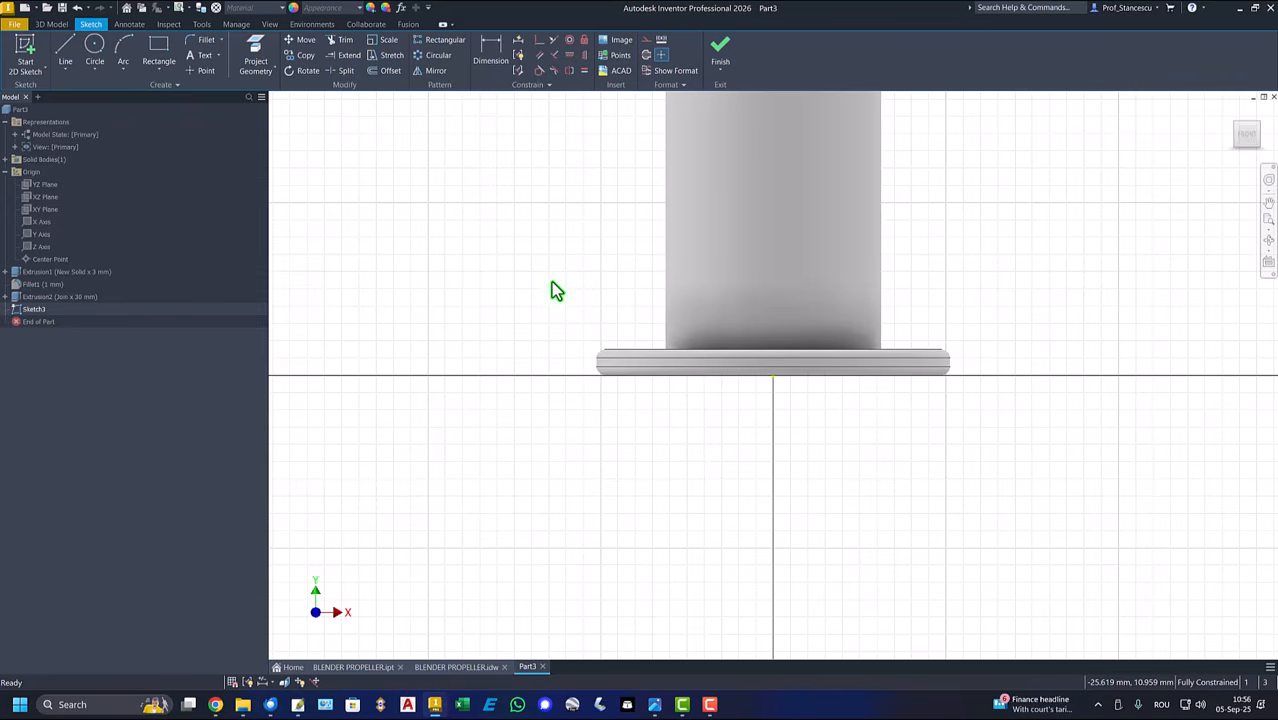
{"action": "key", "text": "F7"}
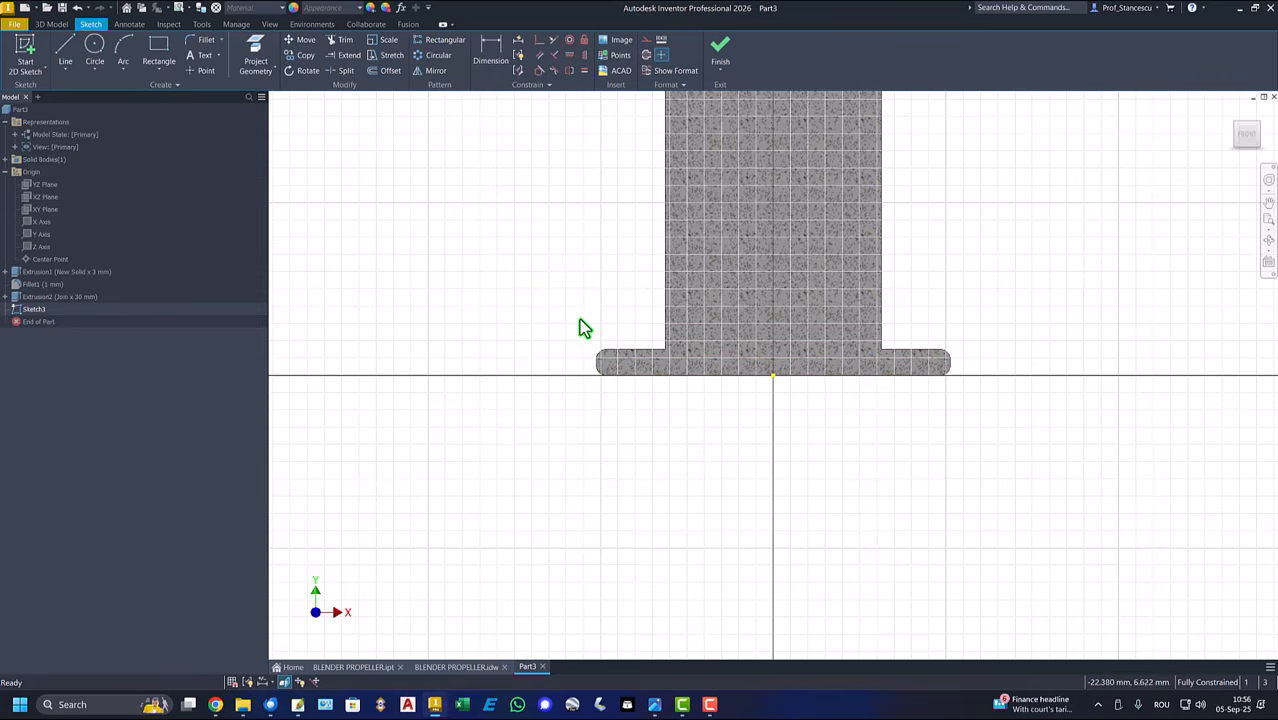
{"action": "key", "text": "d"}
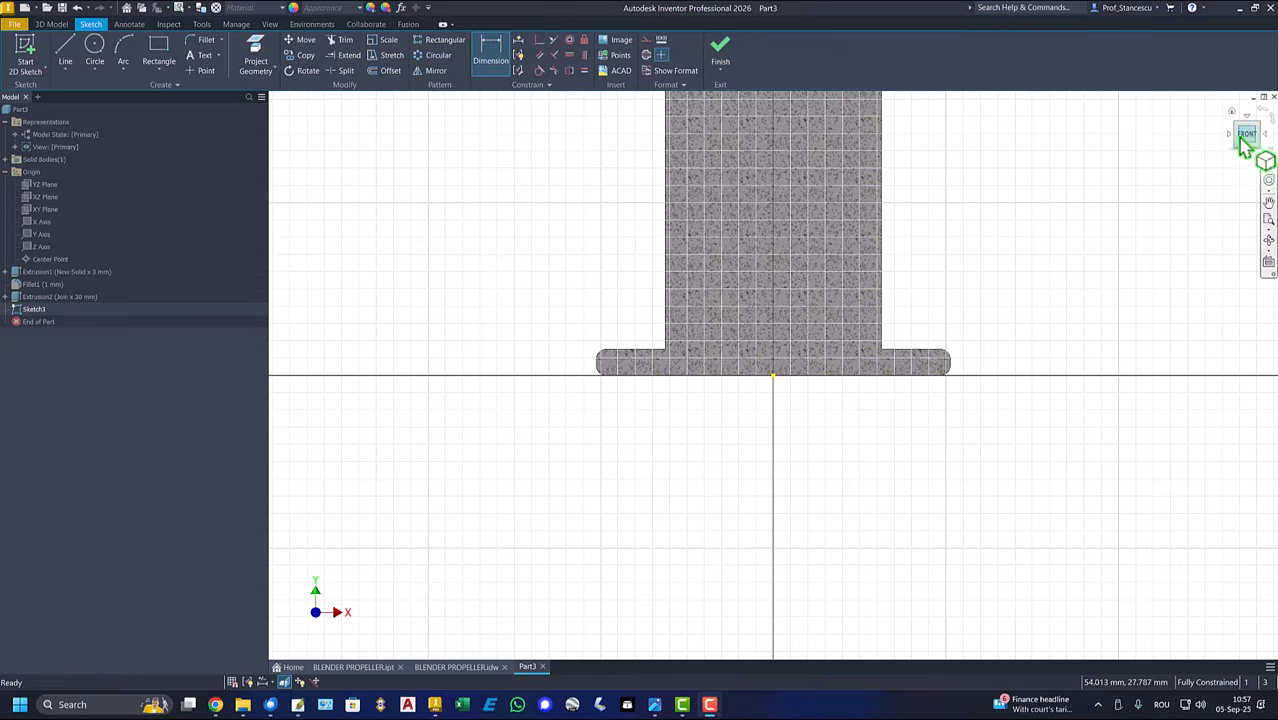
{"action": "left_click", "coordinate": [1247, 148]}
{"action": "key", "text": "Escape"}
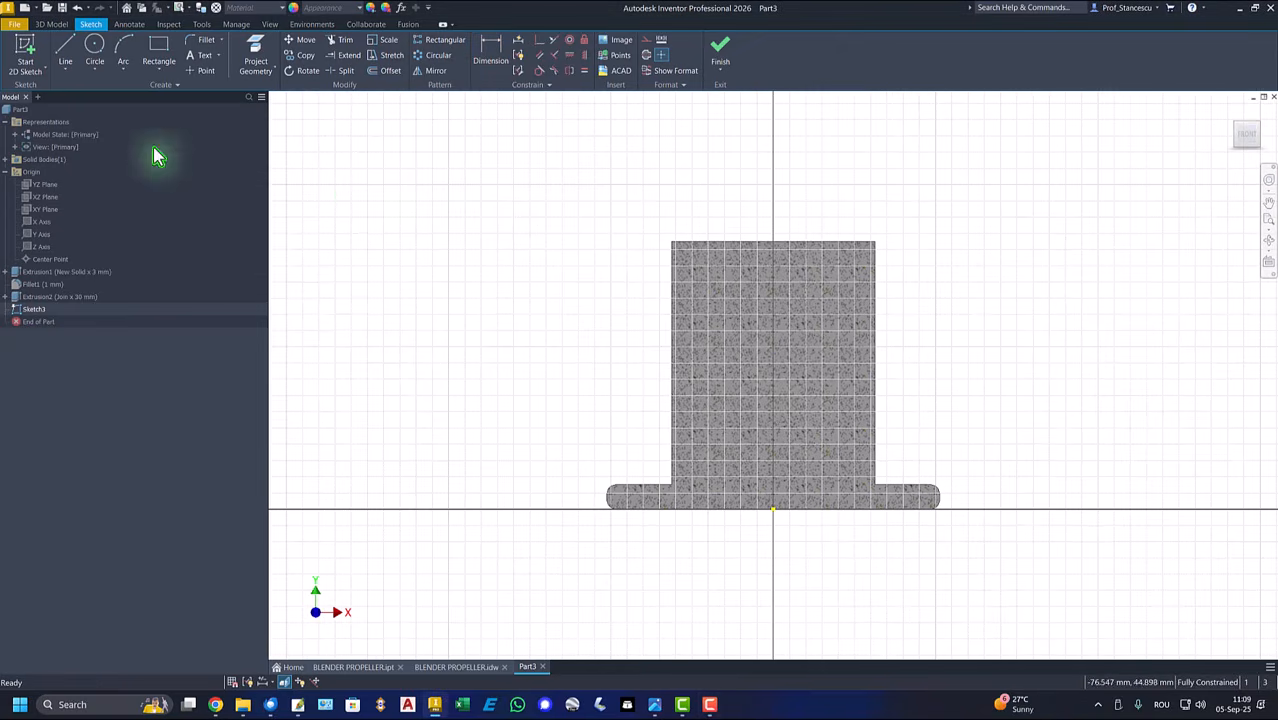
Step: Sketch a closed triangle with a horizontal upper side above the cylinder and its lower apex about 24 mm above the origin
{"action": "left_click", "coordinate": [66, 55]}
{"action": "left_click", "coordinate": [553, 180]}
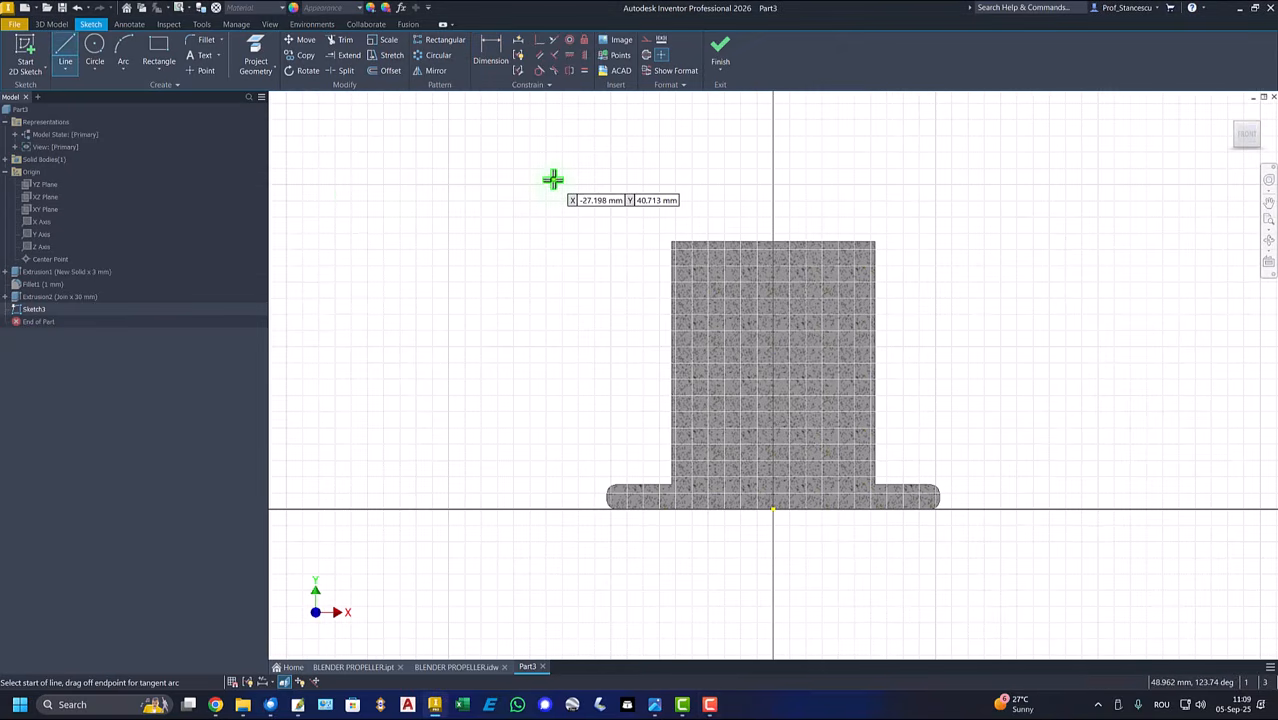
{"action": "left_click", "coordinate": [774, 317]}
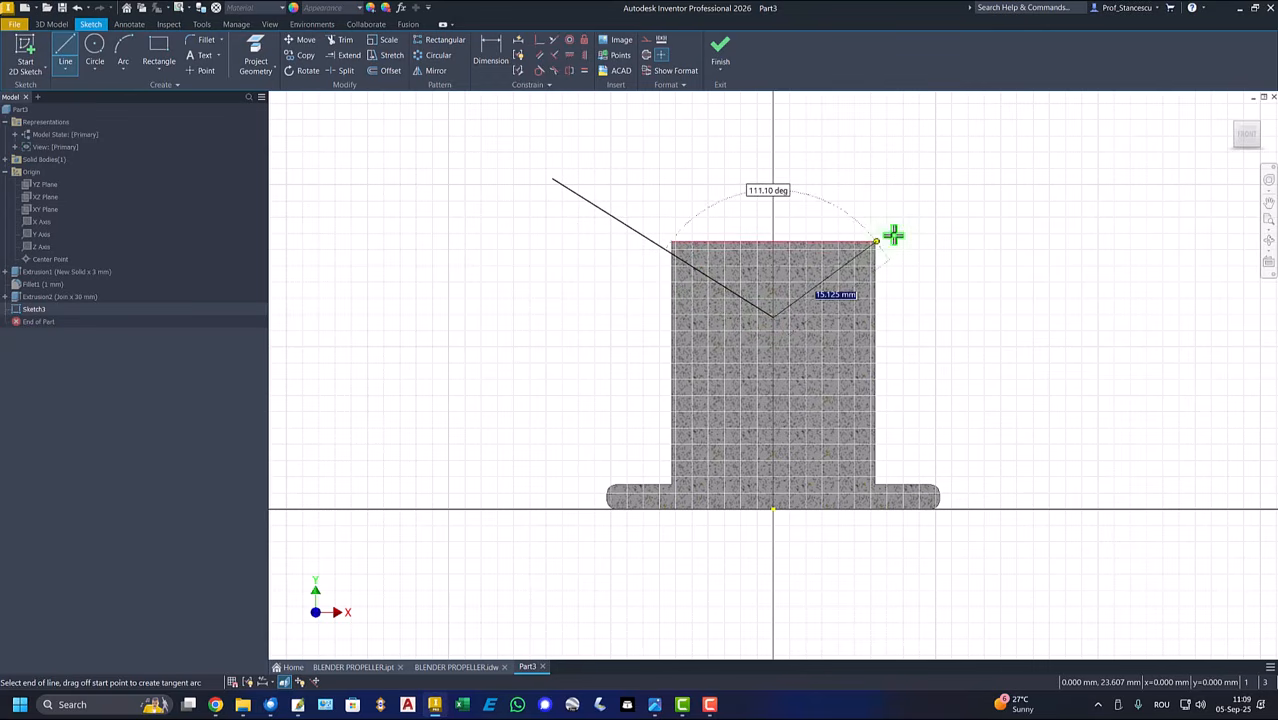
{"action": "left_click", "coordinate": [1018, 178]}
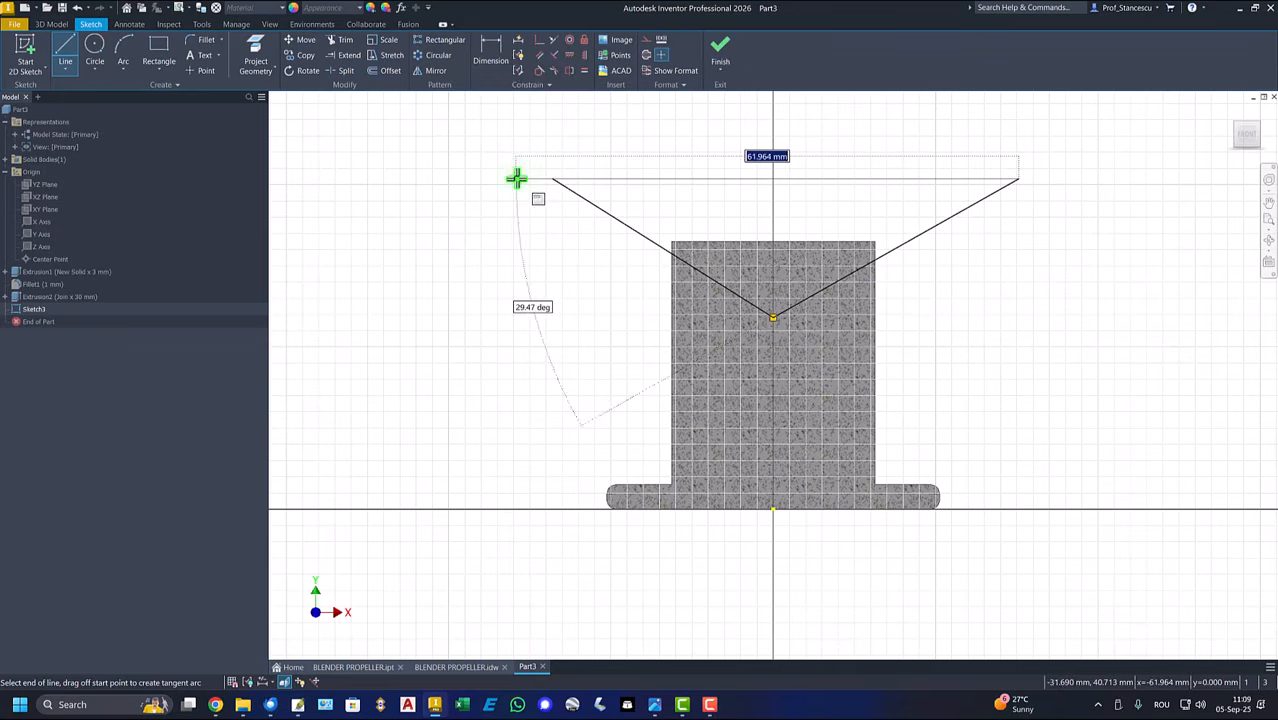
{"action": "left_click", "coordinate": [553, 178]}
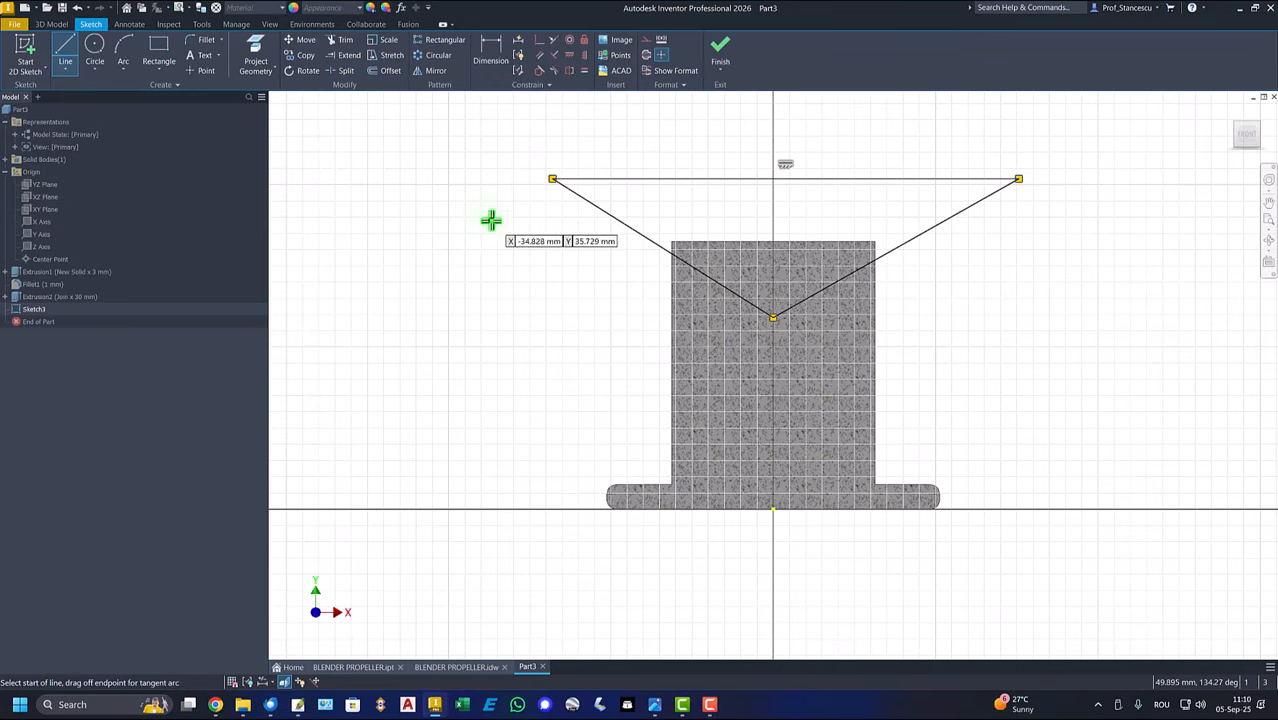
Step: Constrain the triangle's lower apex vertically to the origin and make its two sloping sides equal in length
{"action": "left_click", "coordinate": [585, 55]}
{"action": "left_click", "coordinate": [772, 318]}
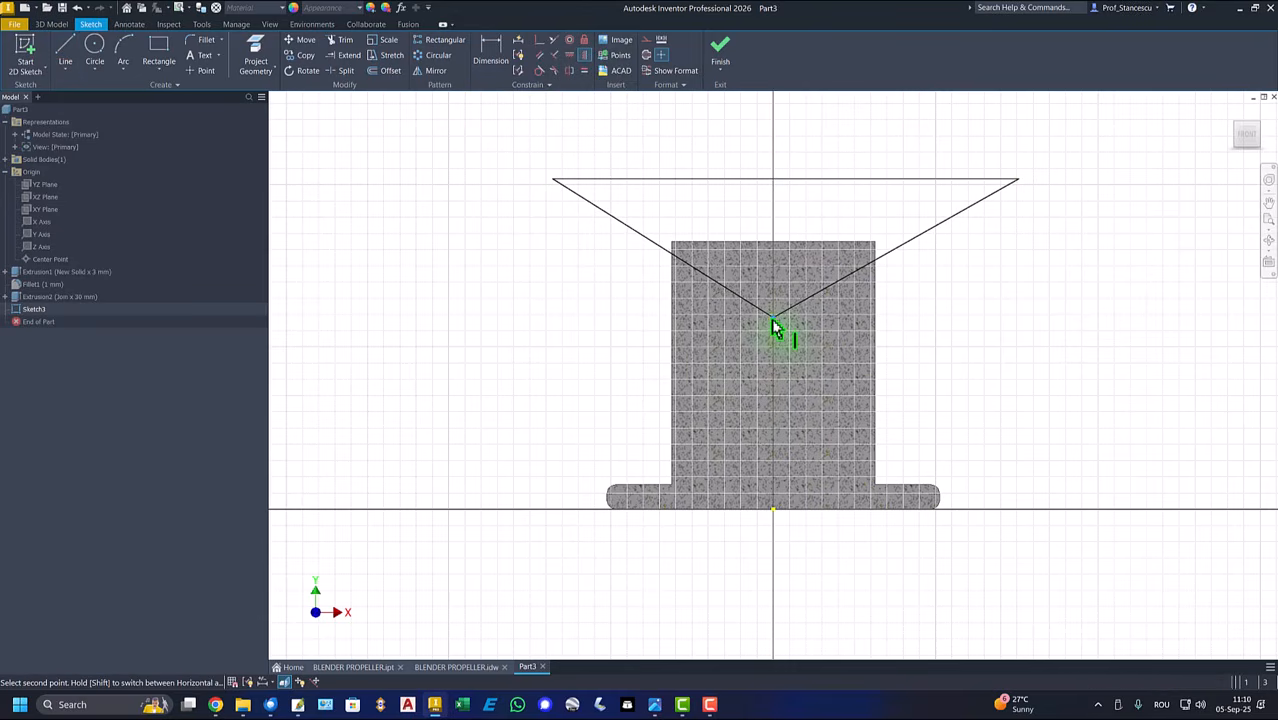
{"action": "left_click", "coordinate": [773, 511]}
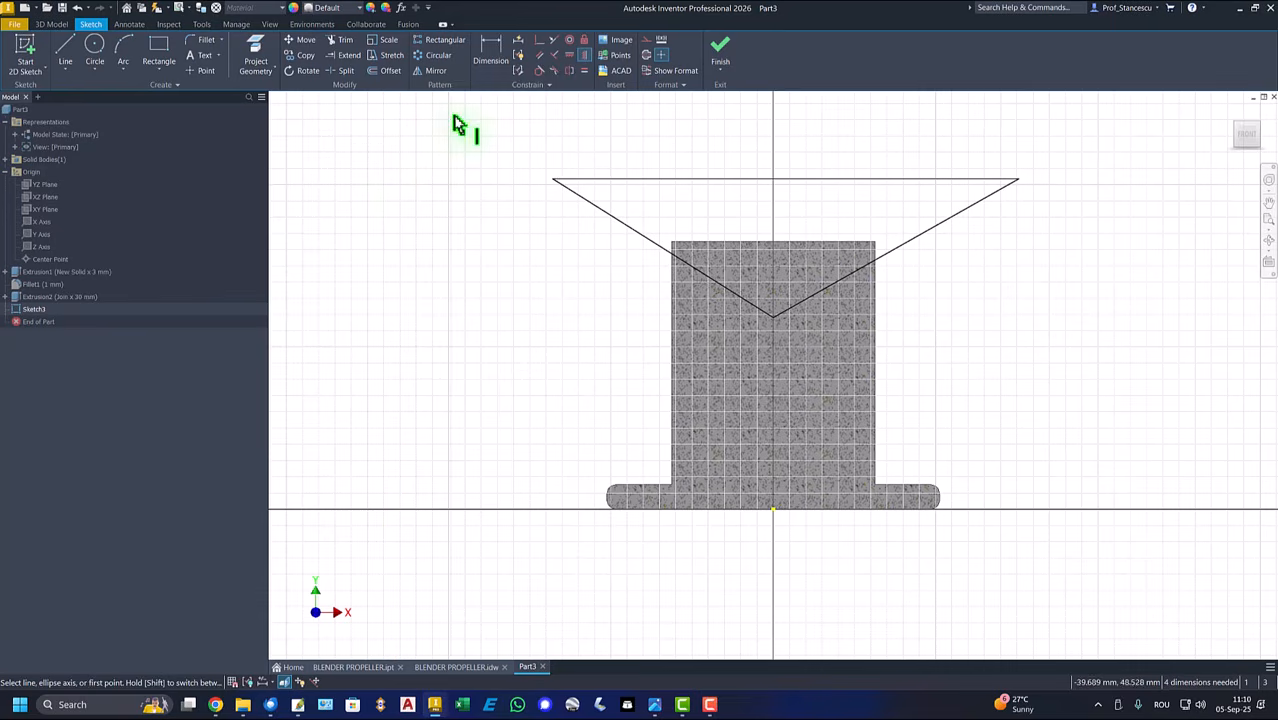
{"action": "left_click", "coordinate": [584, 72]}
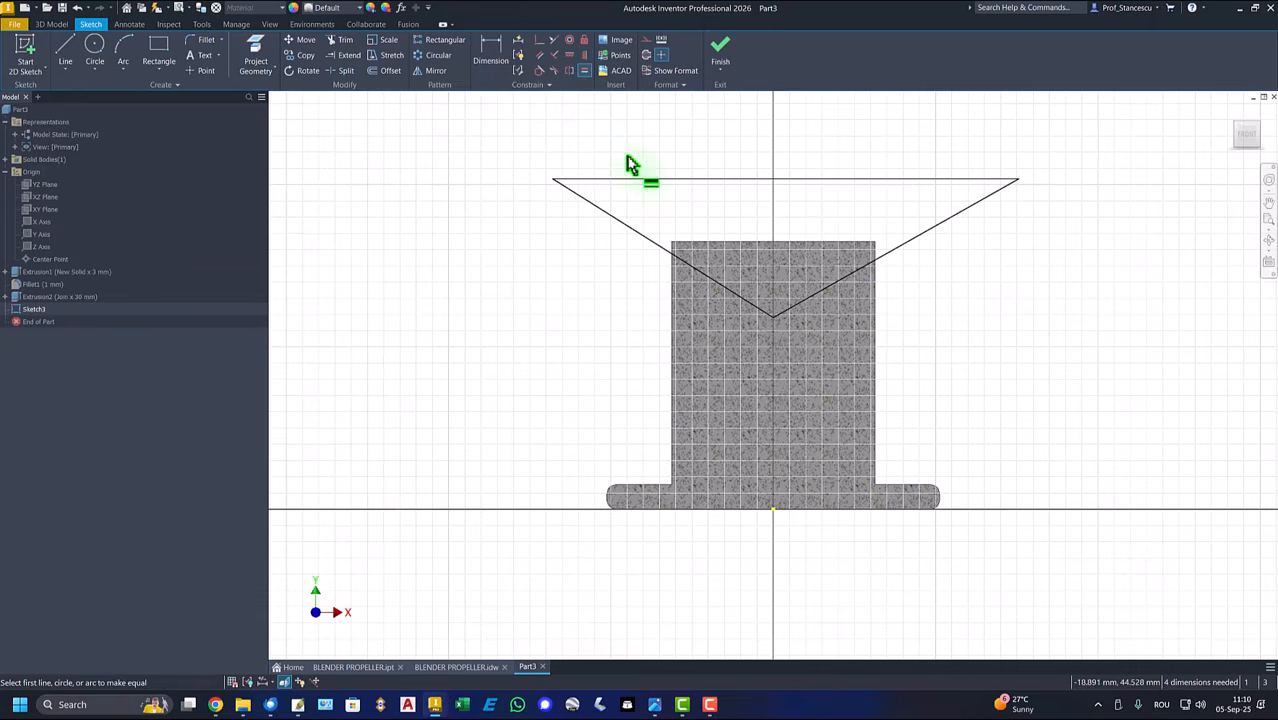
{"action": "left_click", "coordinate": [631, 240]}
{"action": "left_click", "coordinate": [918, 248]}
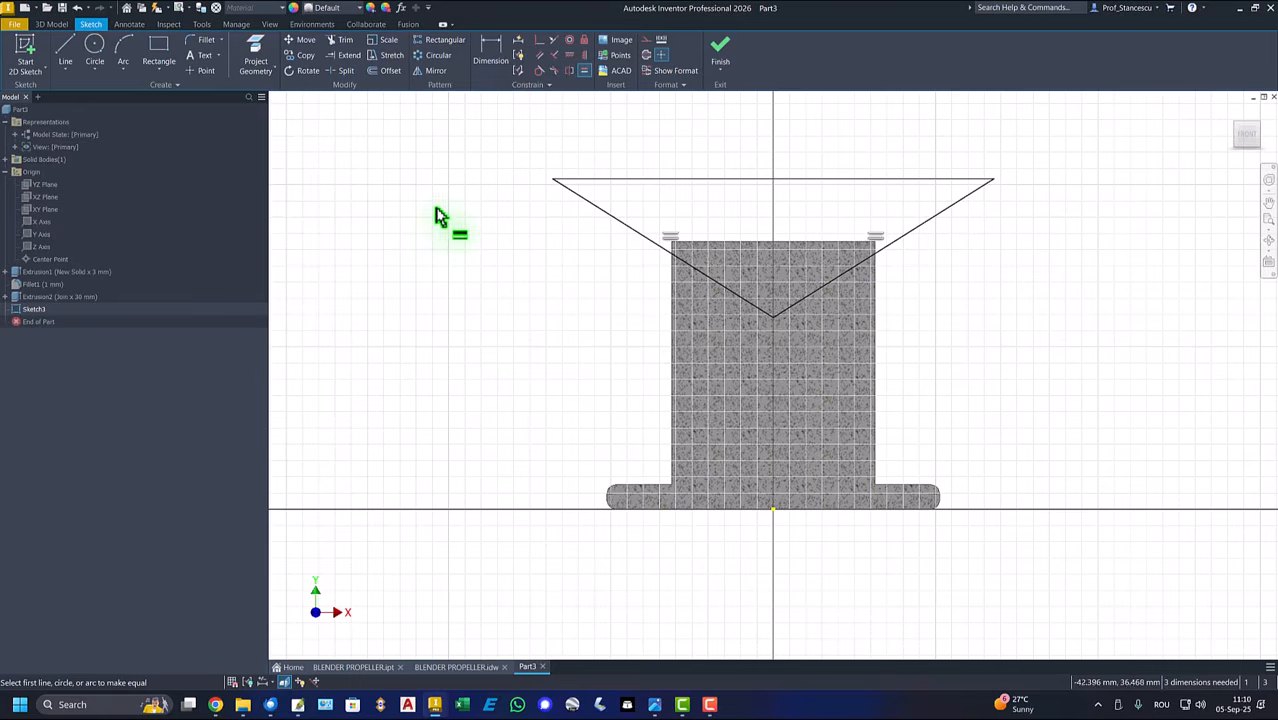
Step: Project the disc's bottom edge and dimension the angle between it and the triangle's left sloping side as 5°
{"action": "left_click", "coordinate": [258, 55]}
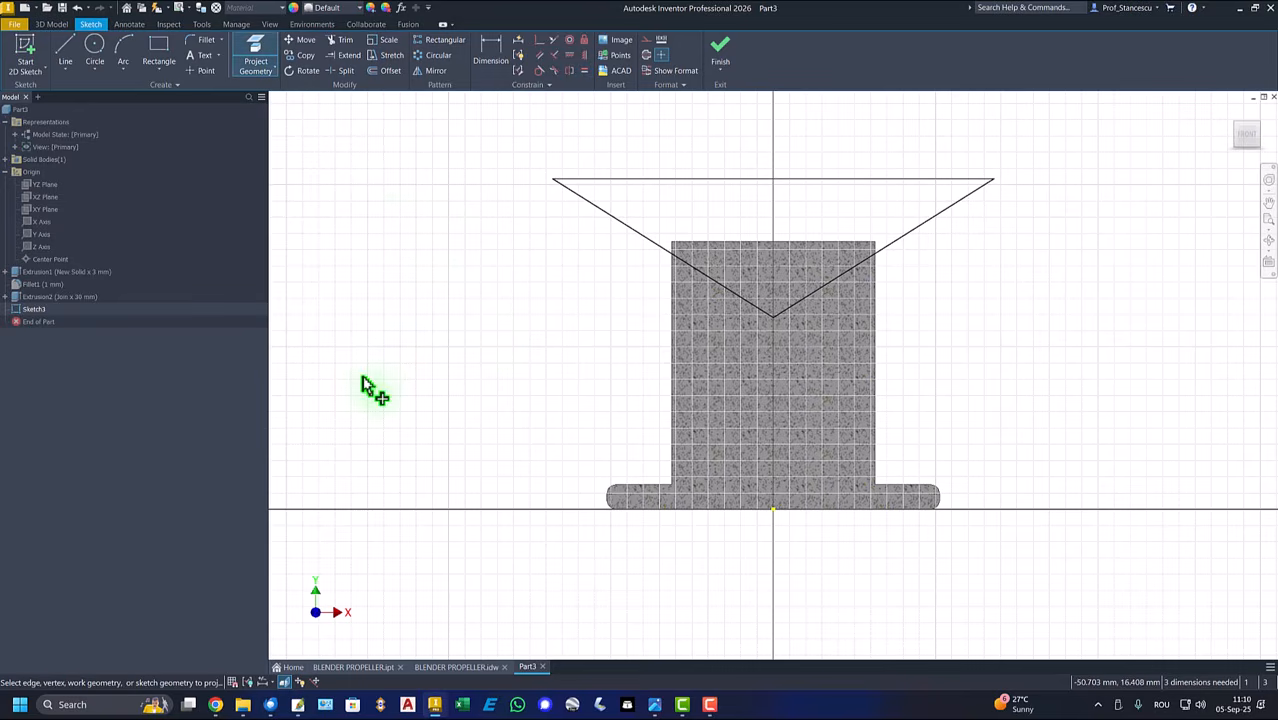
{"action": "left_click", "coordinate": [645, 515]}
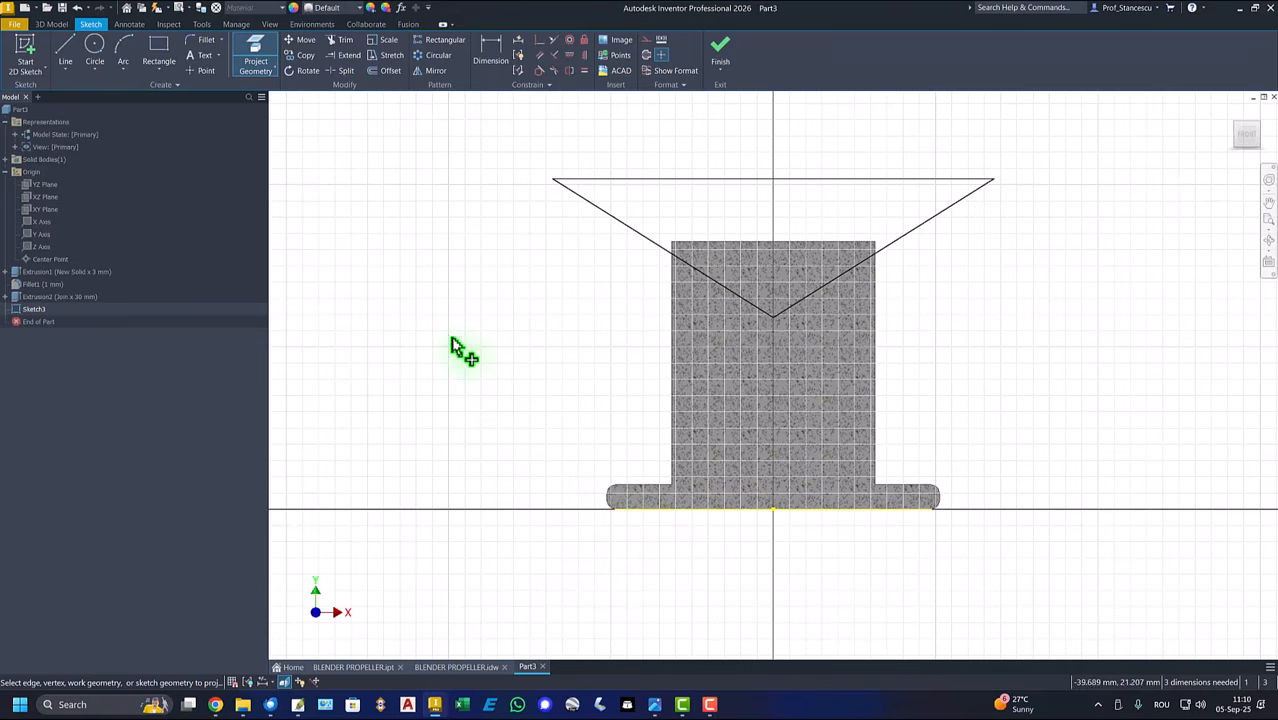
{"action": "left_click", "coordinate": [505, 58]}
{"action": "left_click", "coordinate": [628, 228]}
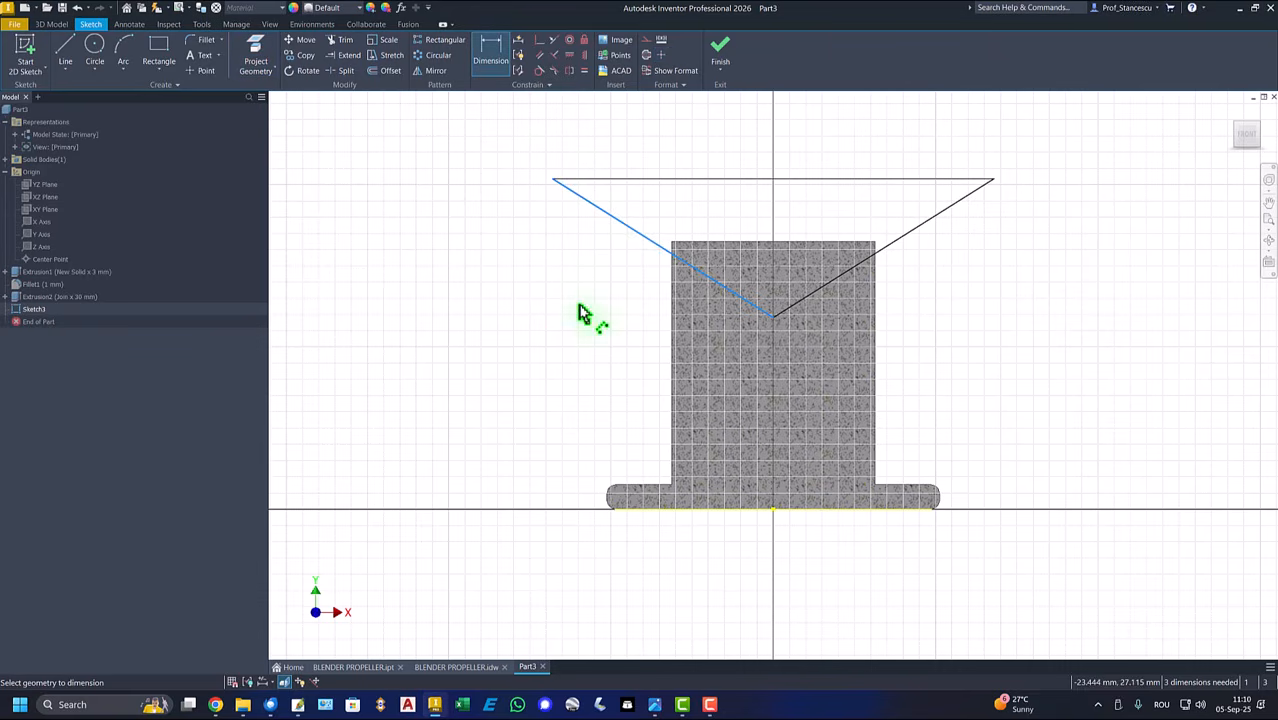
{"action": "left_click", "coordinate": [615, 509]}
{"action": "left_click", "coordinate": [519, 430]}
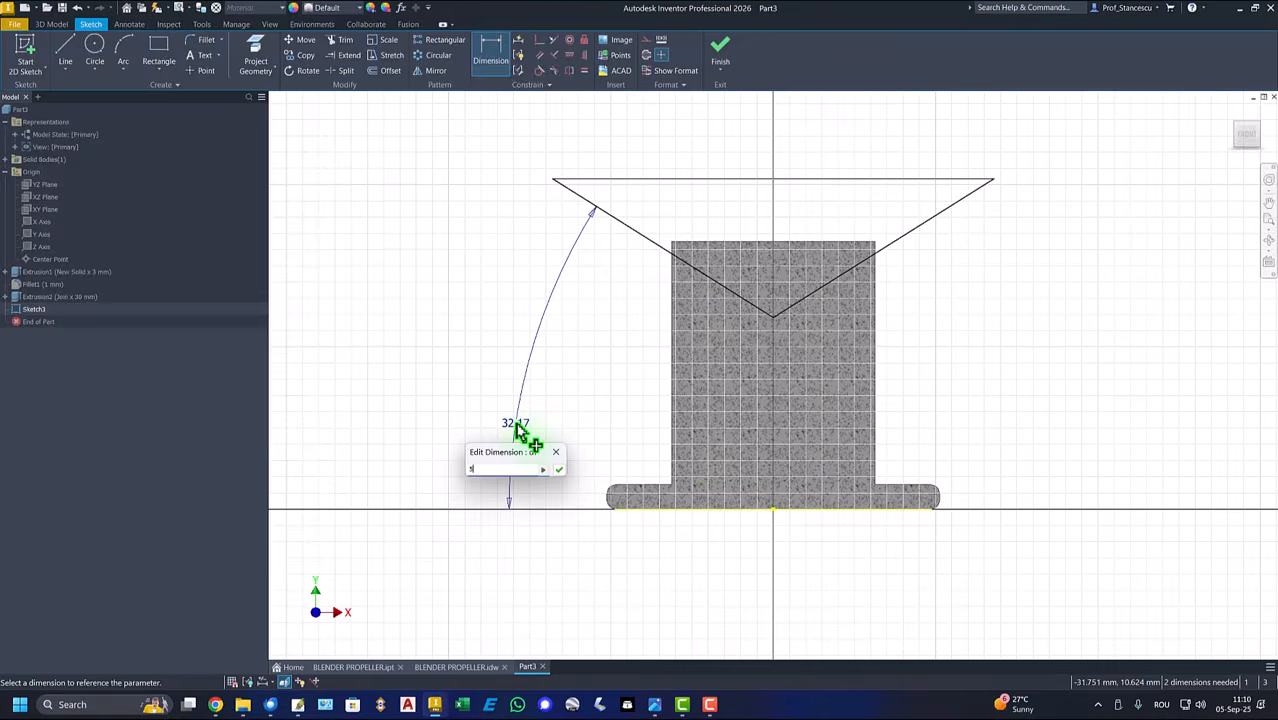
{"action": "key", "text": "Return"}
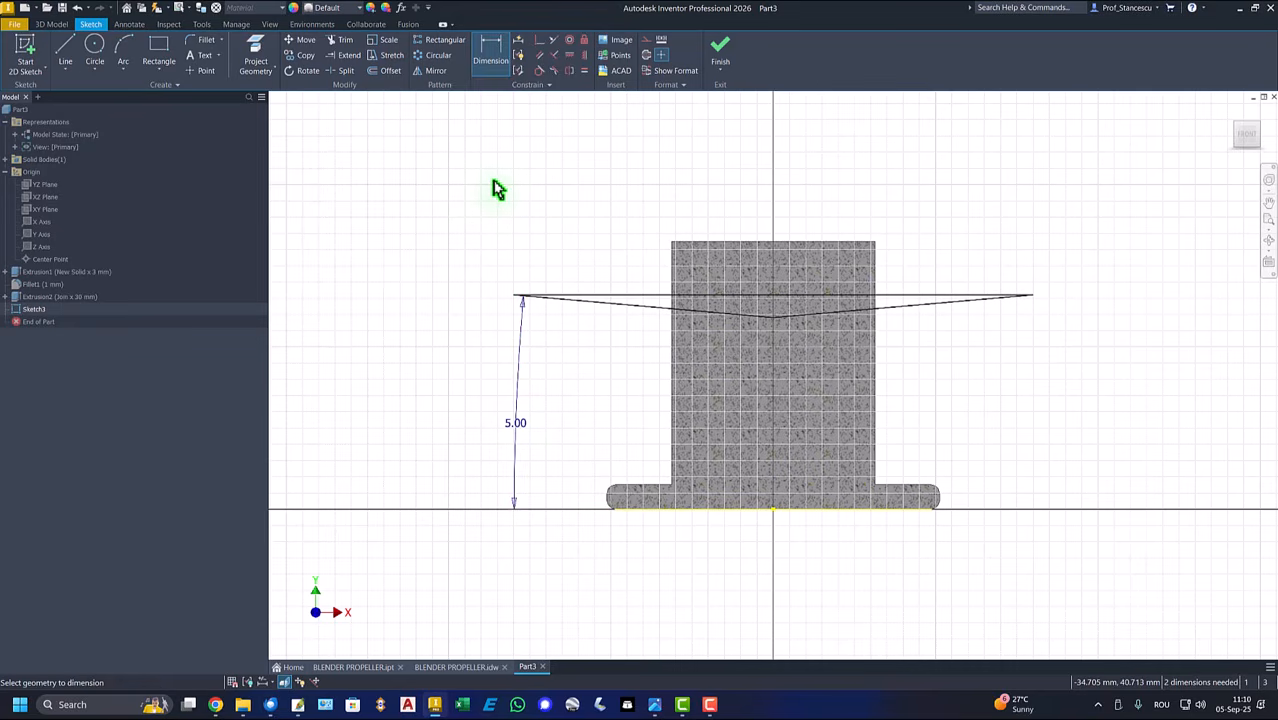
{"action": "key", "text": "Escape"}
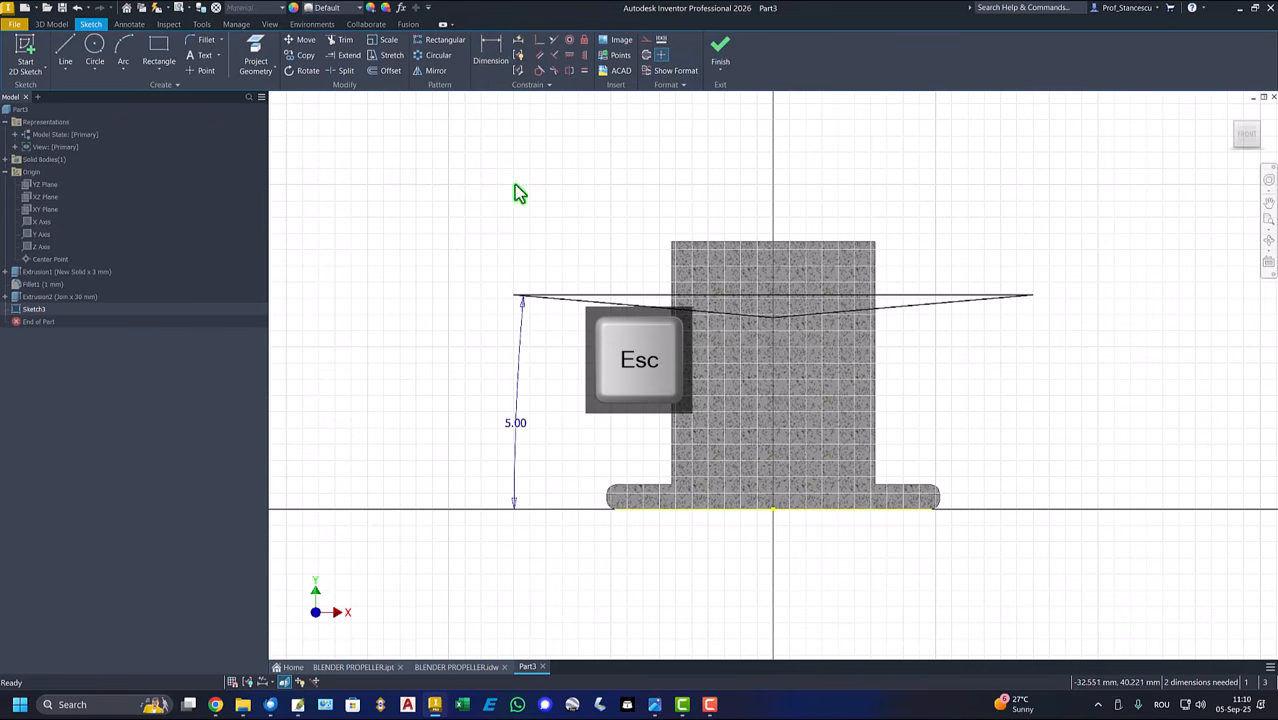
Step: Pull the triangle's horizontal side up above the cylinder's top so the shape spans beyond its width, and finish the sketch
{"action": "left_click", "coordinate": [660, 296]}
{"action": "left_click_drag", "start_coordinate": [660, 296], "coordinate": [668, 222]}
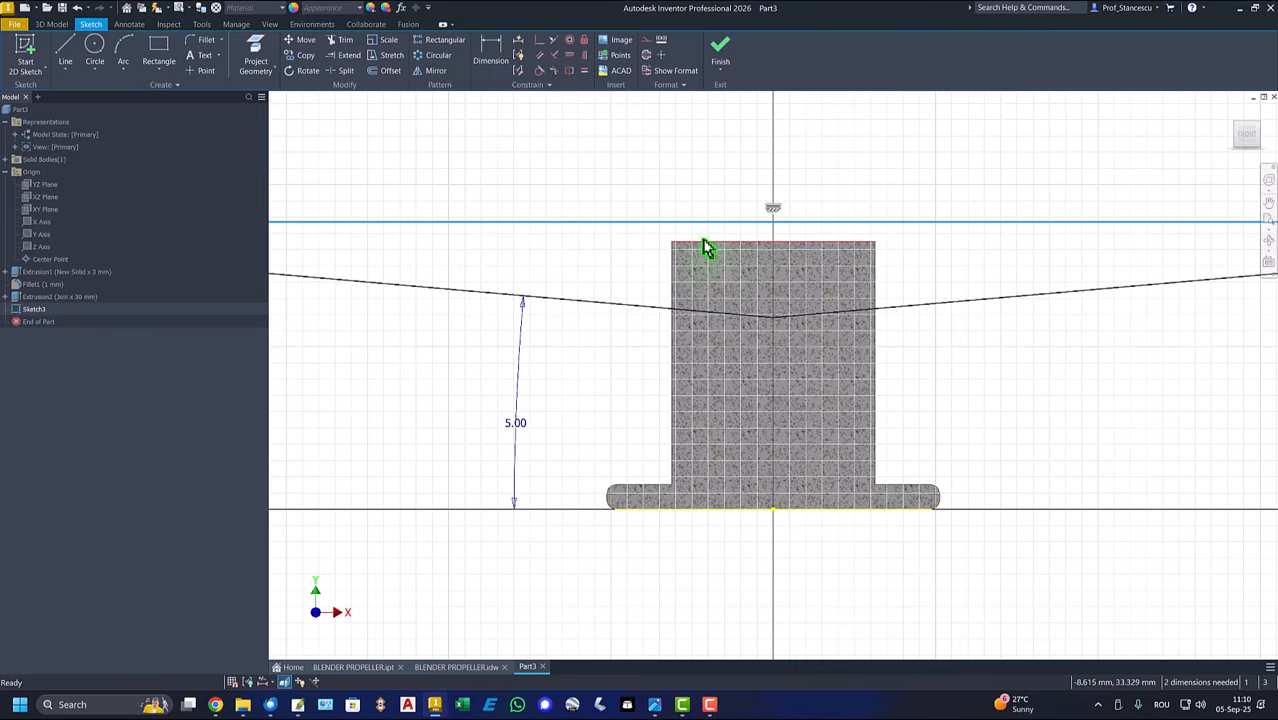
{"action": "left_click", "coordinate": [661, 192]}
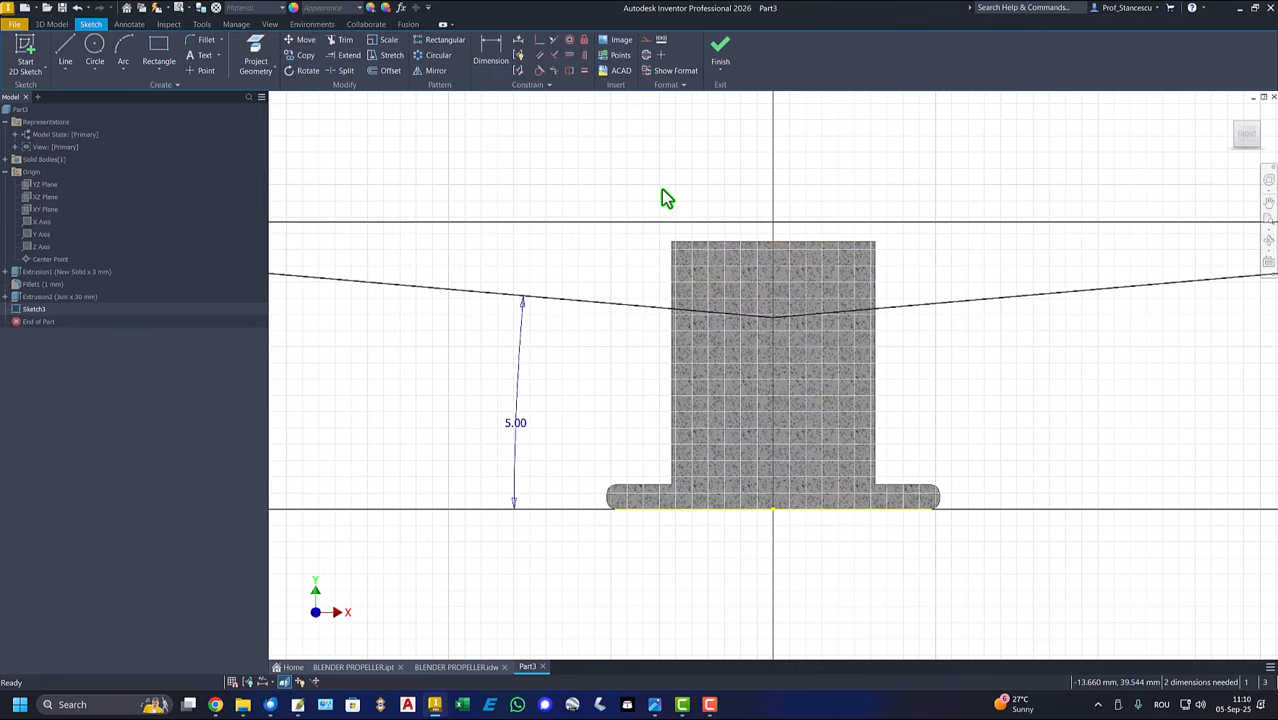
{"action": "left_click", "coordinate": [720, 48]}
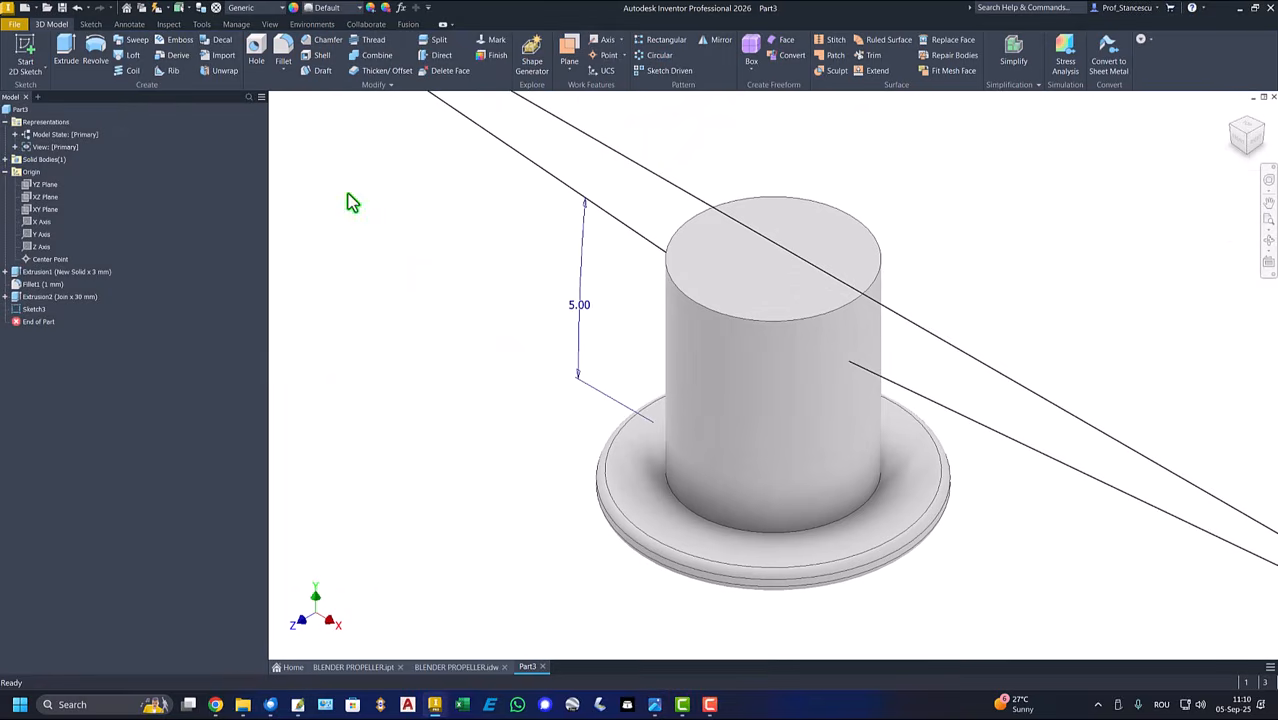
Step: Extrude the triangle as a symmetric through-all cut to give the cylinder's top its shallow V shape
{"action": "left_click", "coordinate": [66, 50]}
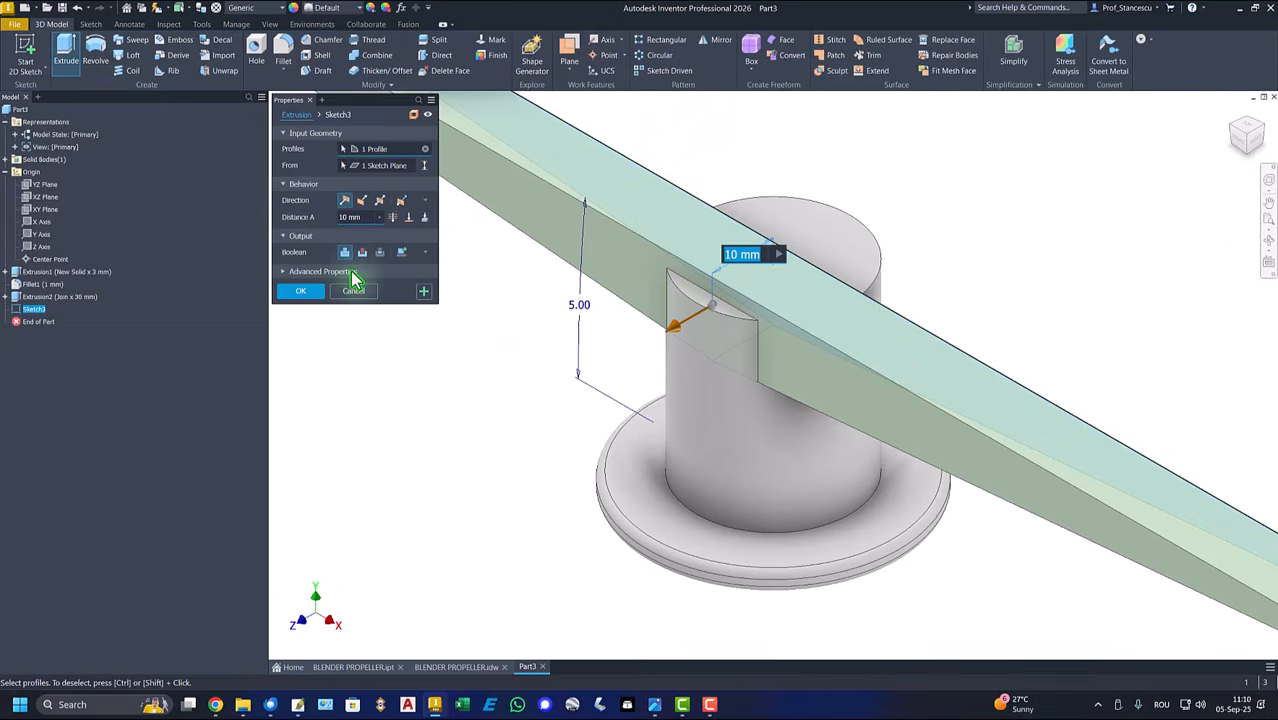
{"action": "left_click", "coordinate": [380, 201]}
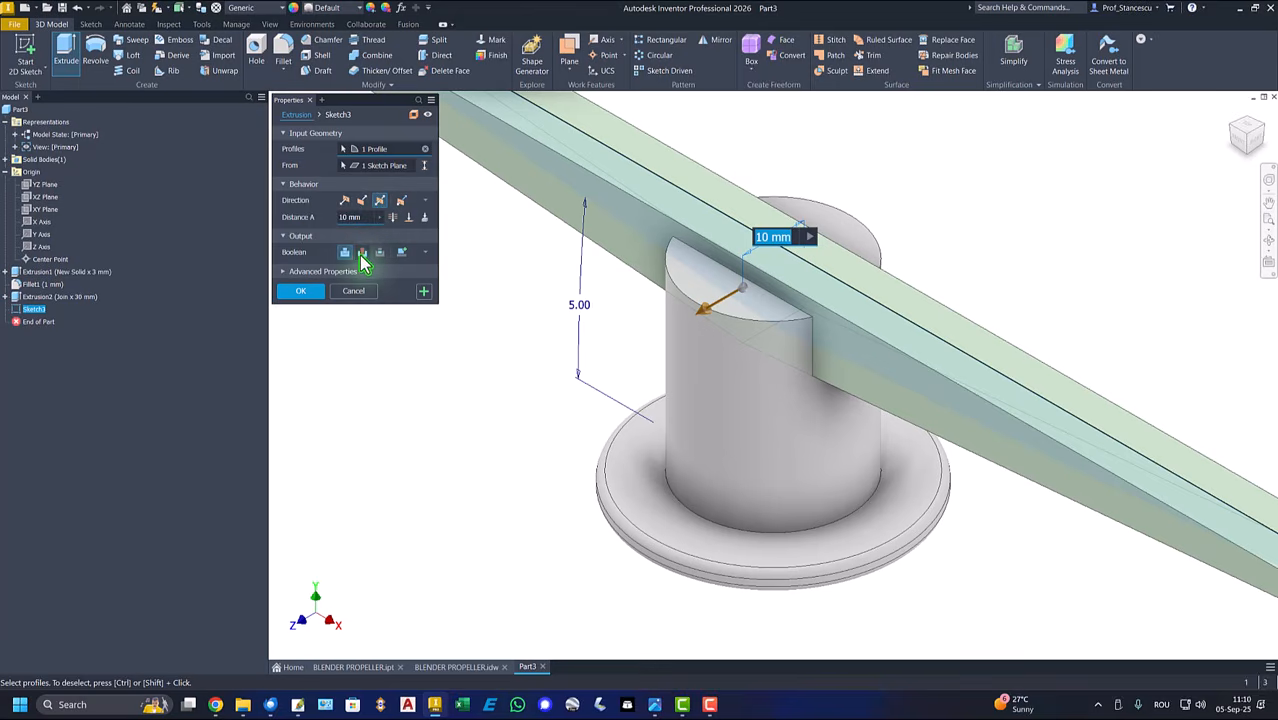
{"action": "left_click", "coordinate": [363, 252]}
{"action": "left_click", "coordinate": [392, 220]}
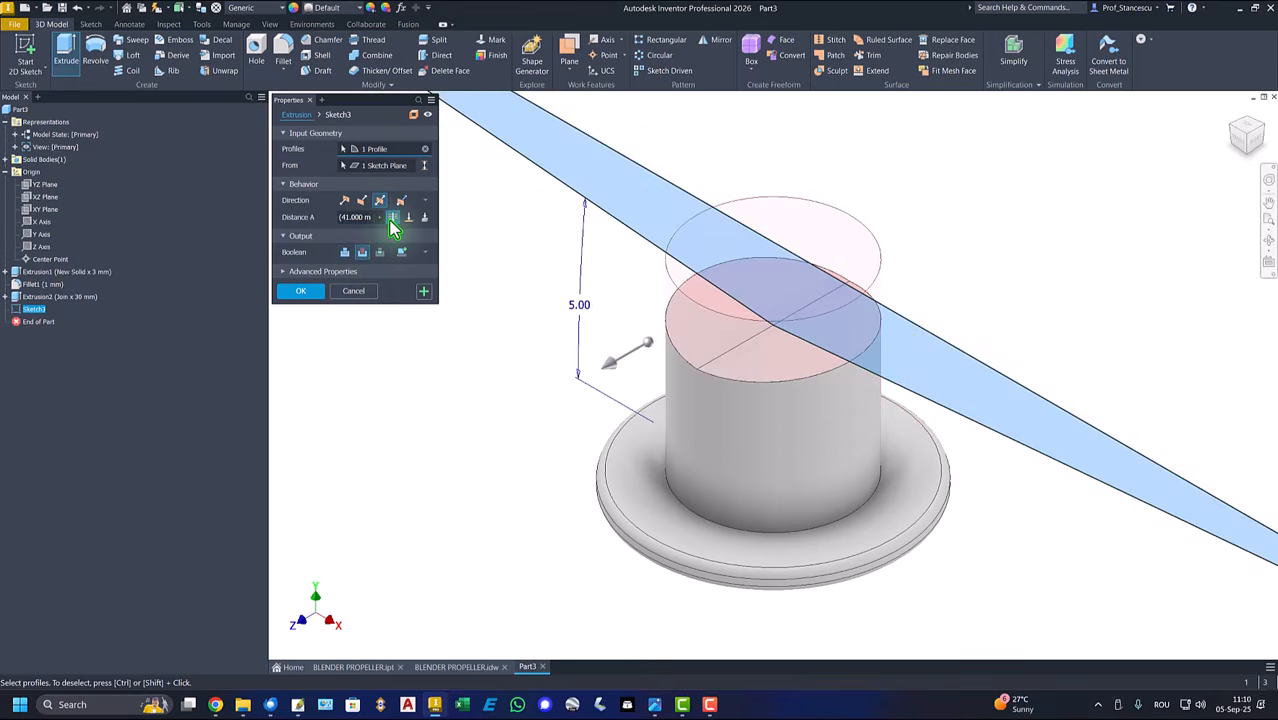
{"action": "left_click", "coordinate": [302, 291]}
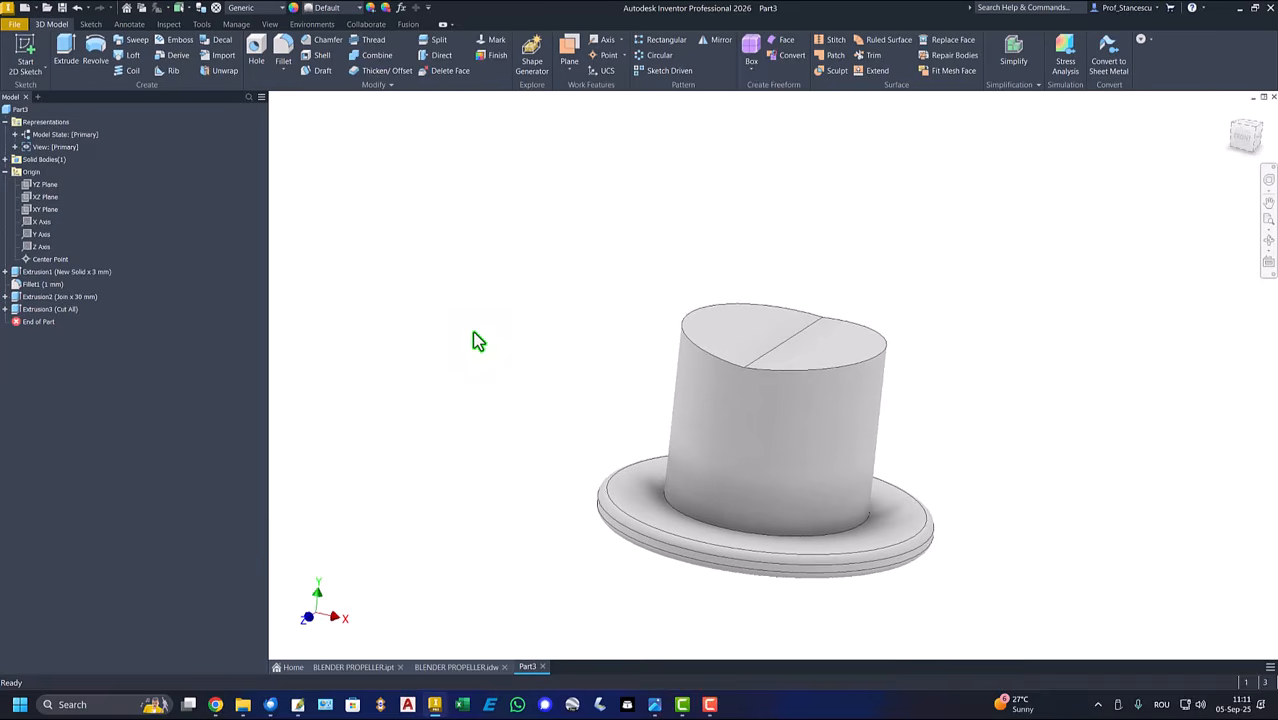
{"action": "key", "text": "F6"}
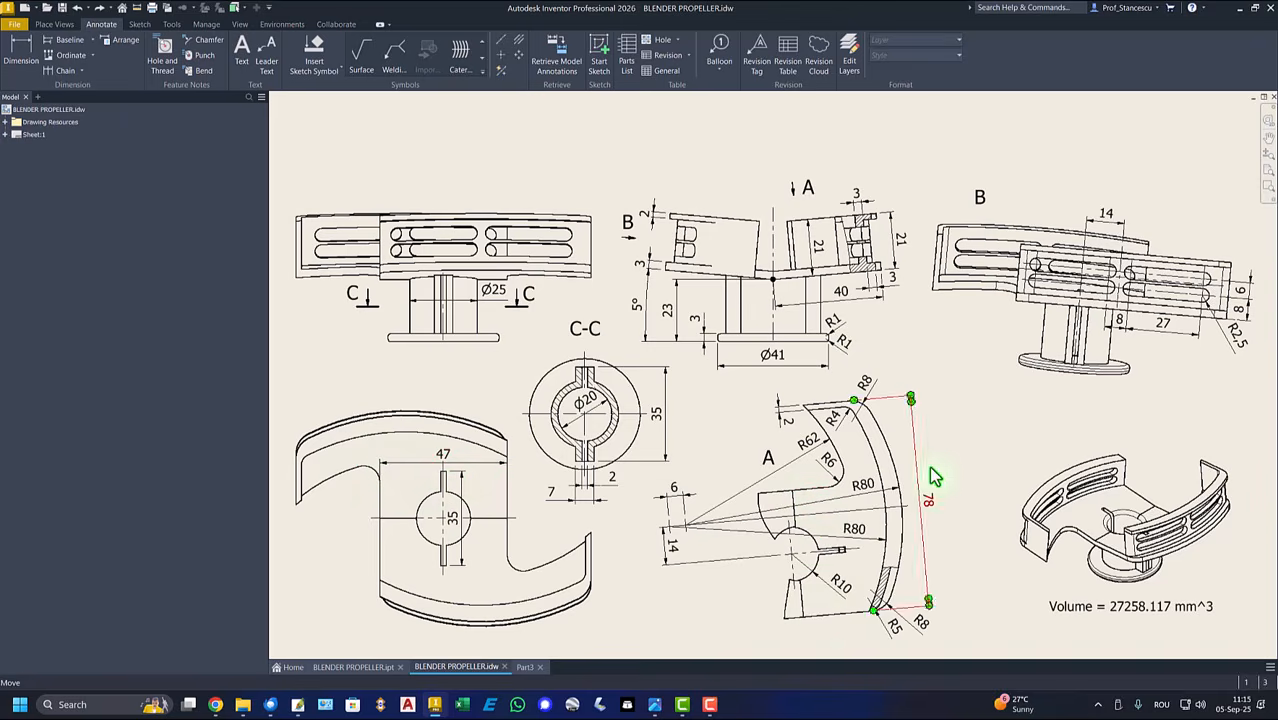
Step: Examine the blade outline's length and radius dimensions in view A of the BLENDER PROPELLER.idw drawing
{"action": "left_click", "coordinate": [925, 503]}
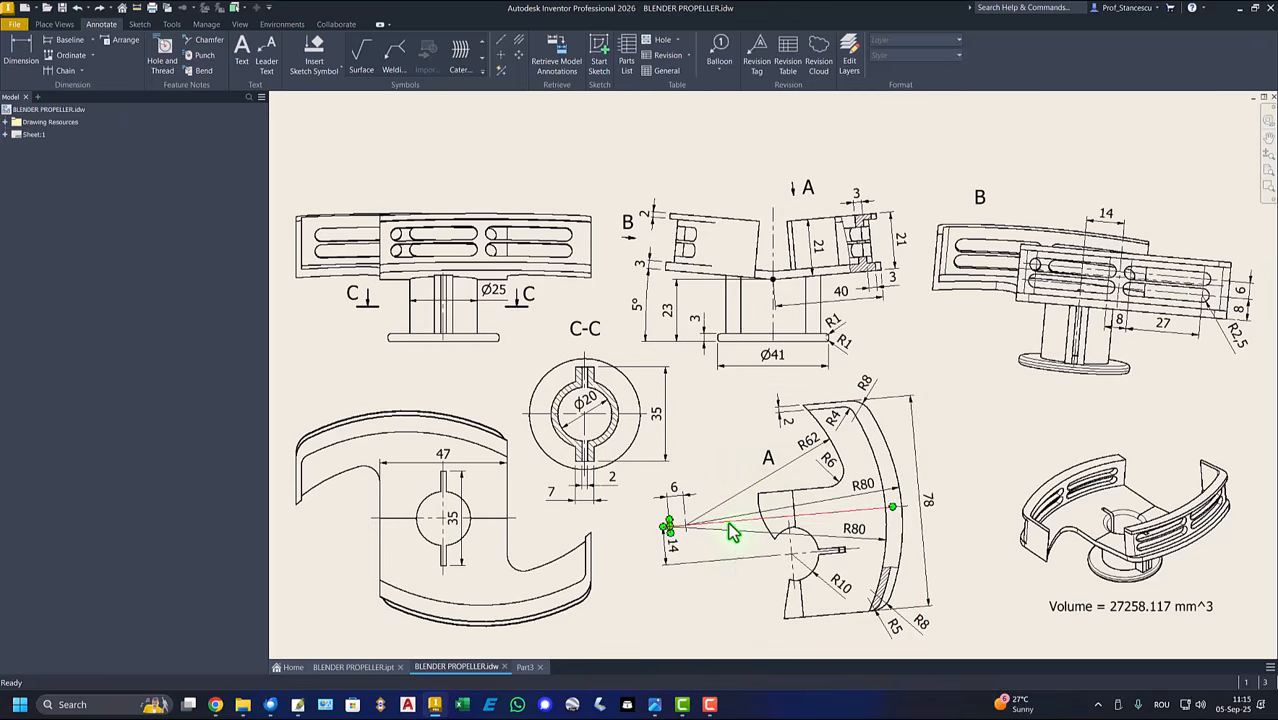
{"action": "left_click", "coordinate": [829, 467]}
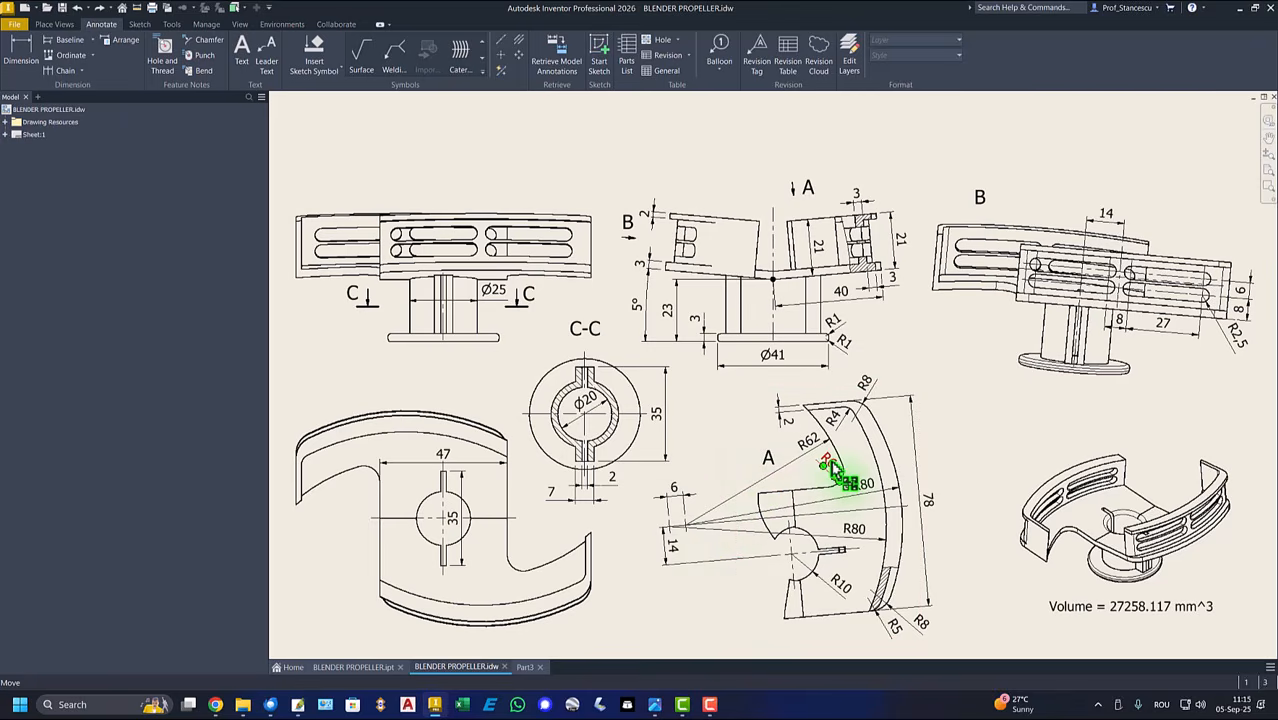
{"action": "left_click_drag", "start_coordinate": [833, 470], "coordinate": [818, 430]}
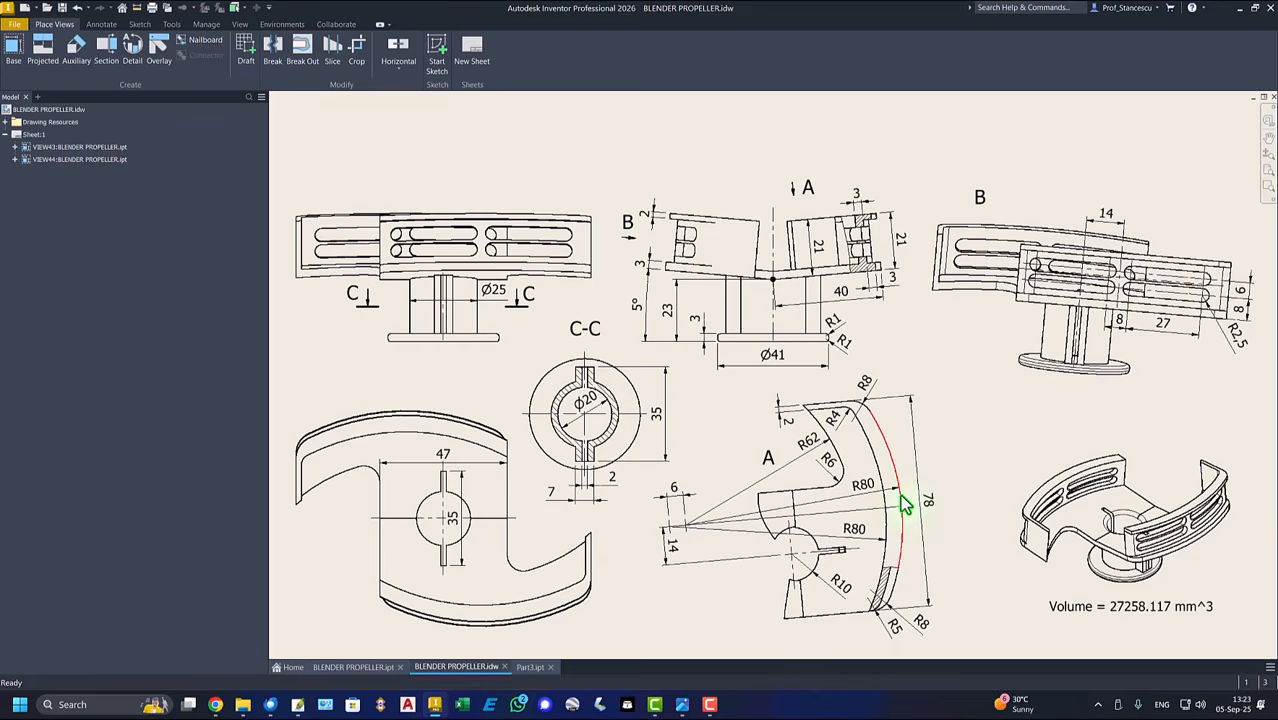
Step: In Part3.ipt, start a sketch on the +X sloped half of the cylinder's top and project the edge shared by both halves
{"action": "left_click", "coordinate": [527, 667]}
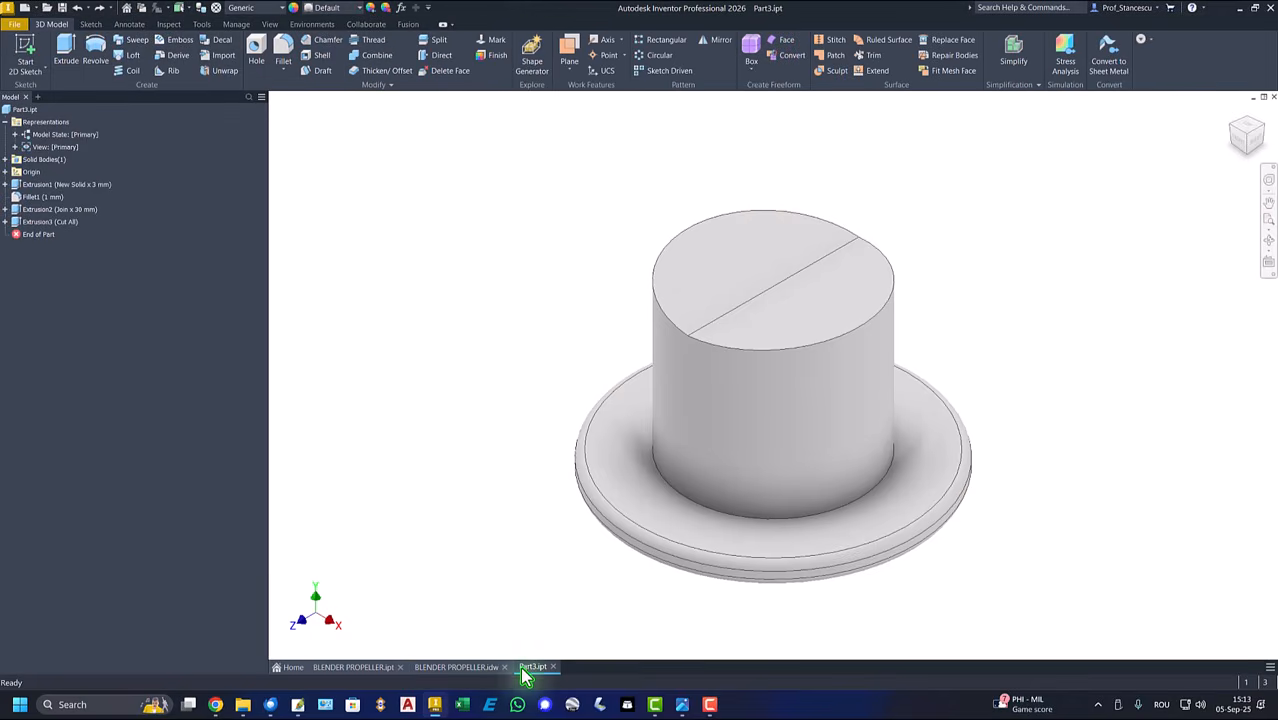
{"action": "left_click", "coordinate": [836, 317]}
{"action": "left_click", "coordinate": [921, 303]}
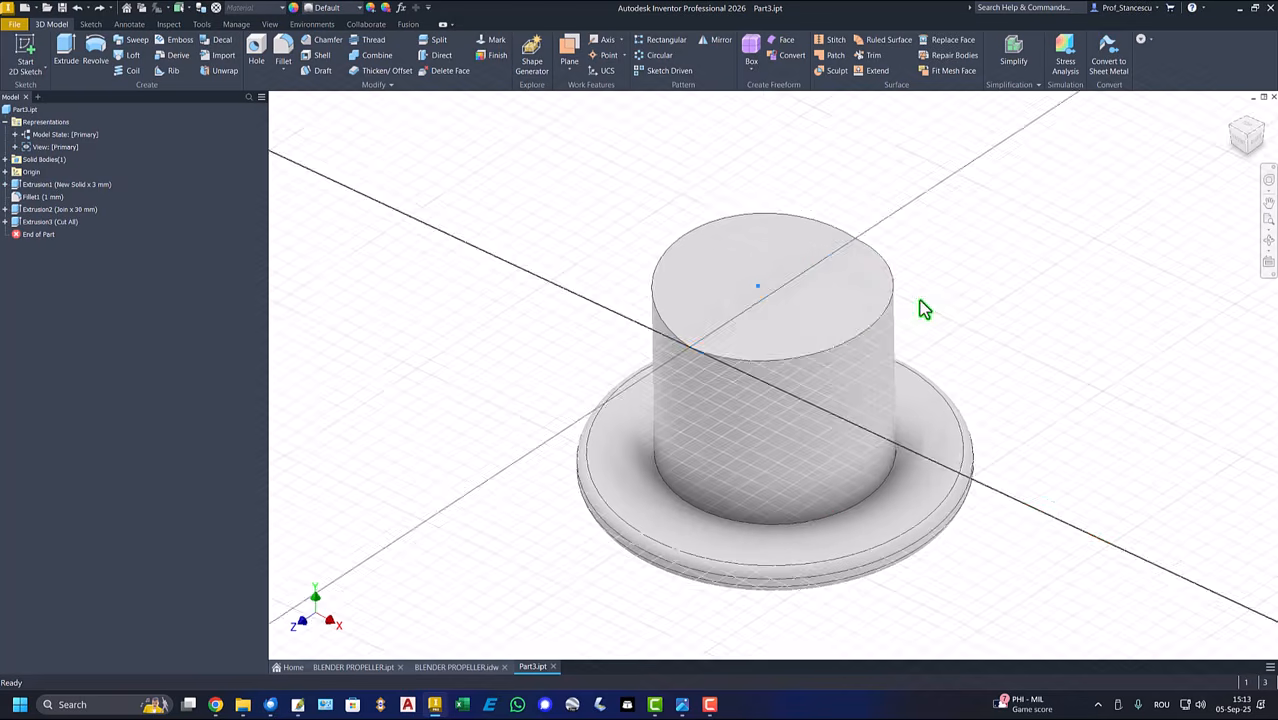
{"action": "left_click", "coordinate": [258, 58]}
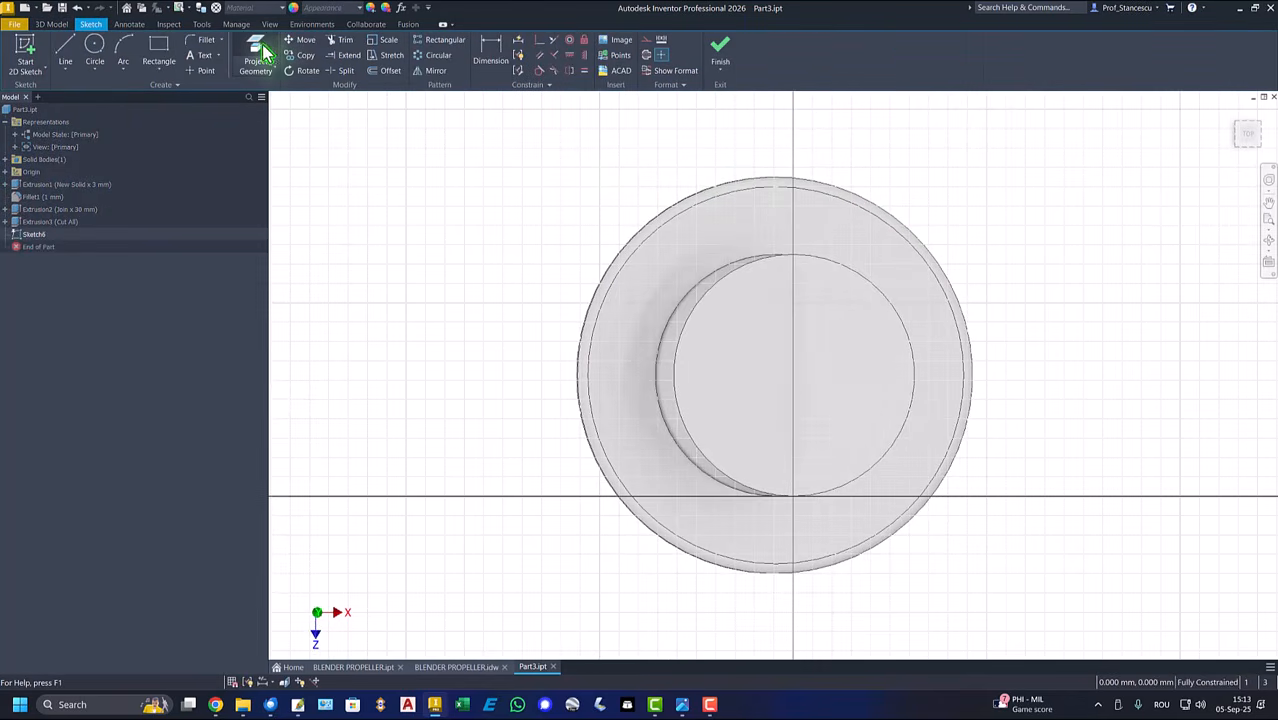
{"action": "left_click", "coordinate": [742, 343]}
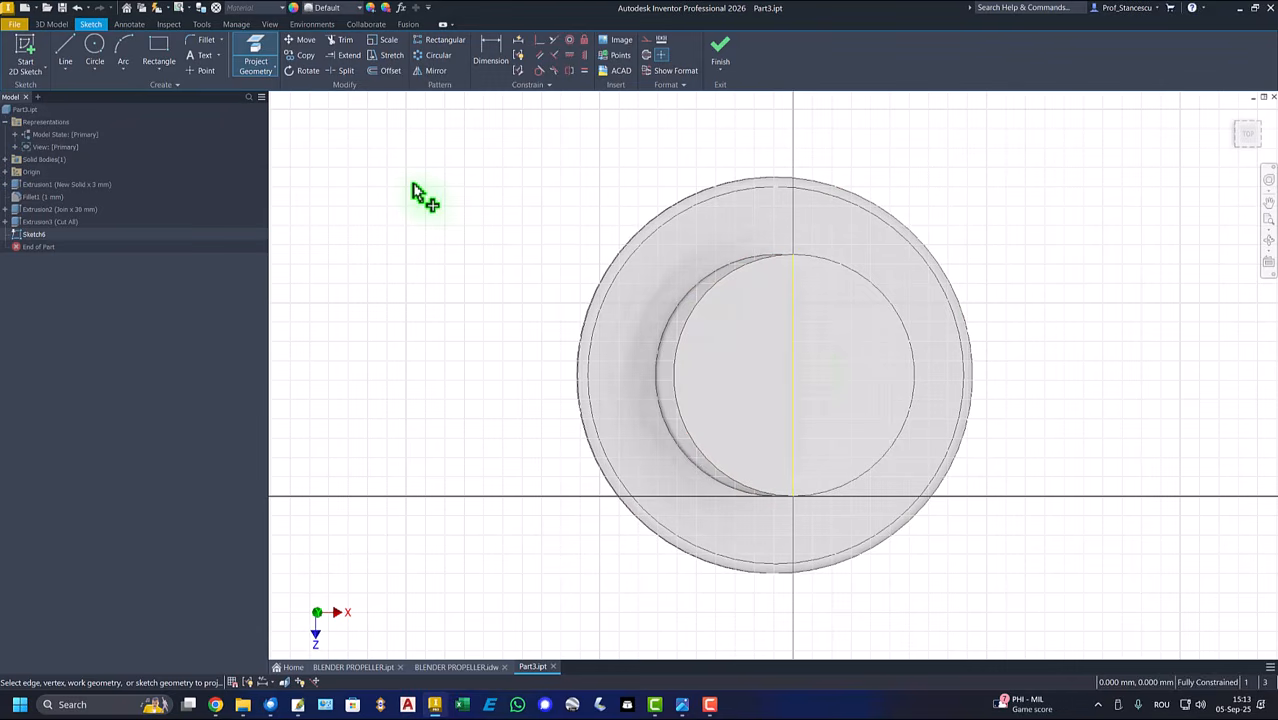
Step: Draw a 47 mm line parallel to the Z axis across the cylinder, on the -X side of the projected edge
{"action": "left_click", "coordinate": [65, 50]}
{"action": "left_click", "coordinate": [738, 155]}
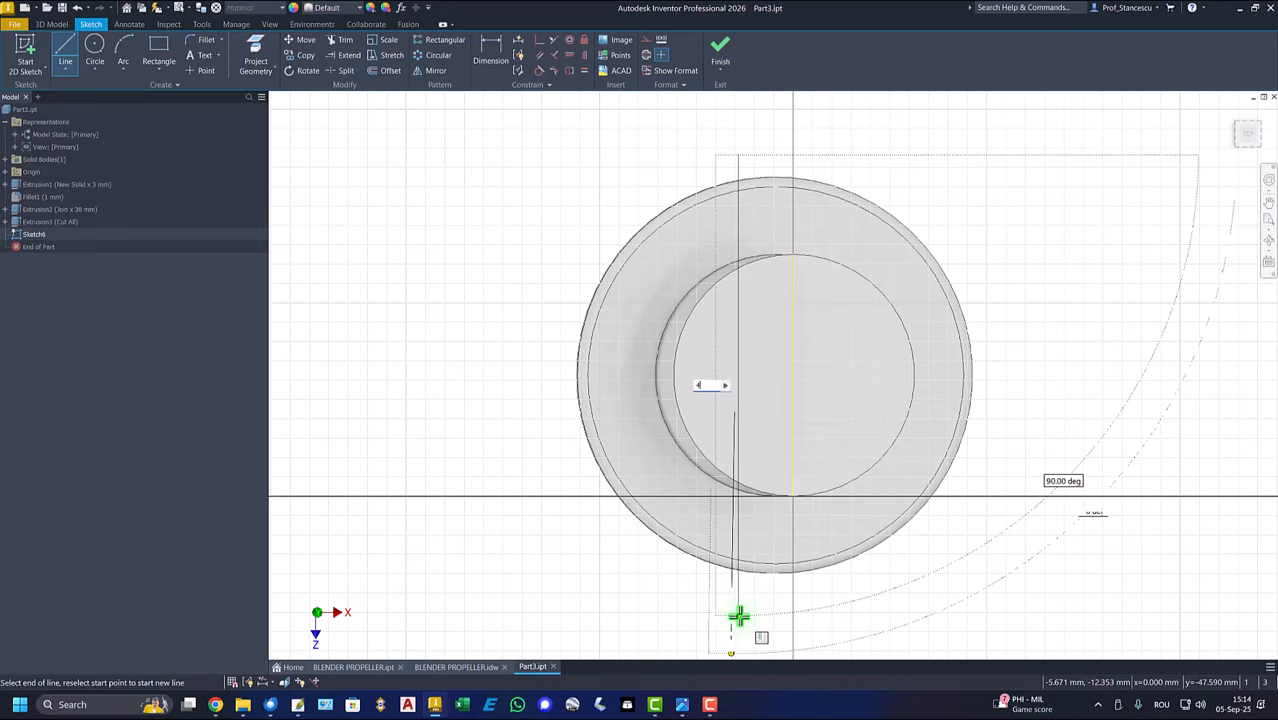
{"action": "type", "text": "47"}
{"action": "key", "text": "Return"}
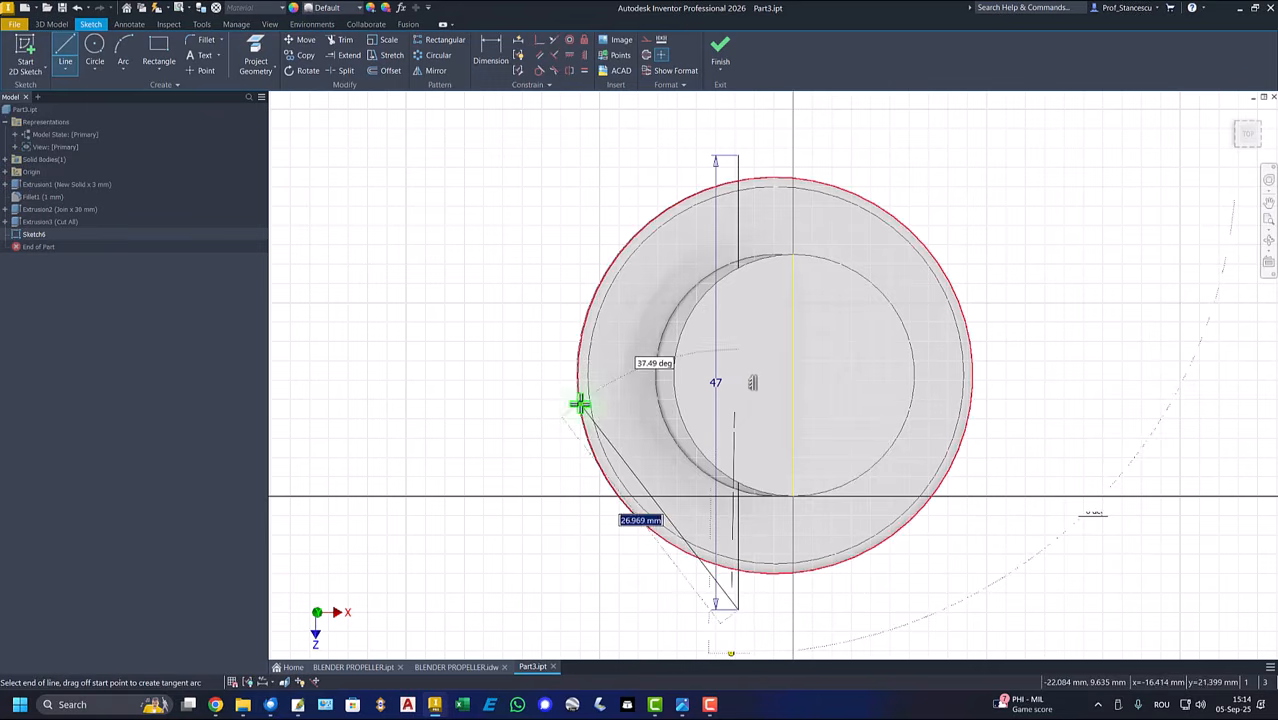
{"action": "right_click", "coordinate": [496, 411]}
{"action": "left_click", "coordinate": [547, 412]}
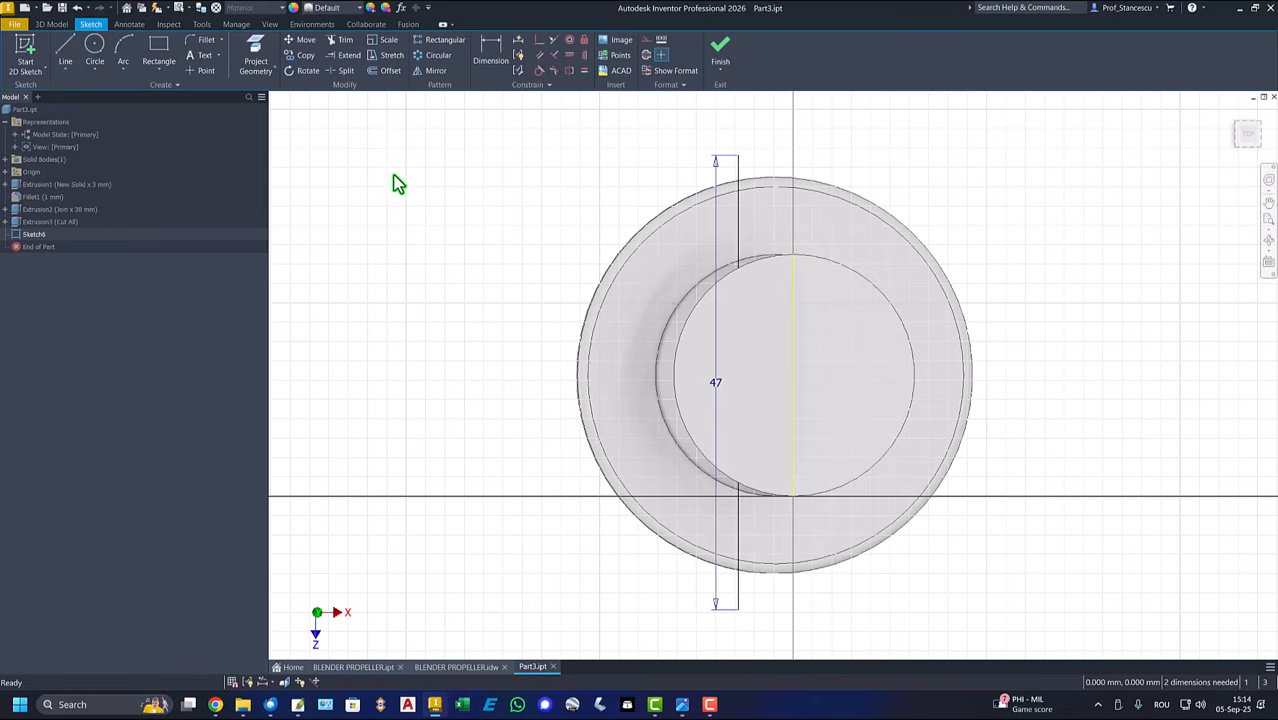
Step: With the graphics sliced, align the 47 mm line's midpoint horizontally with the projected centre point and make the line collinear with the projected edge
{"action": "key", "text": "F7"}
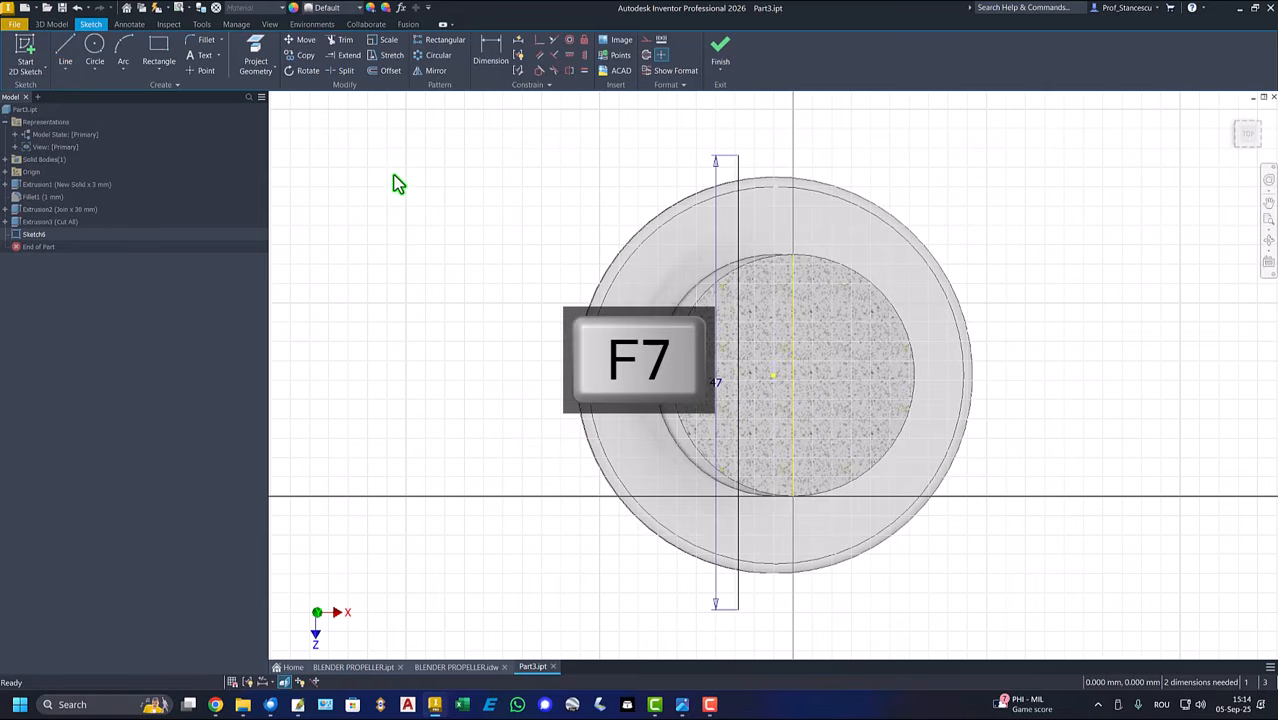
{"action": "left_click", "coordinate": [570, 55]}
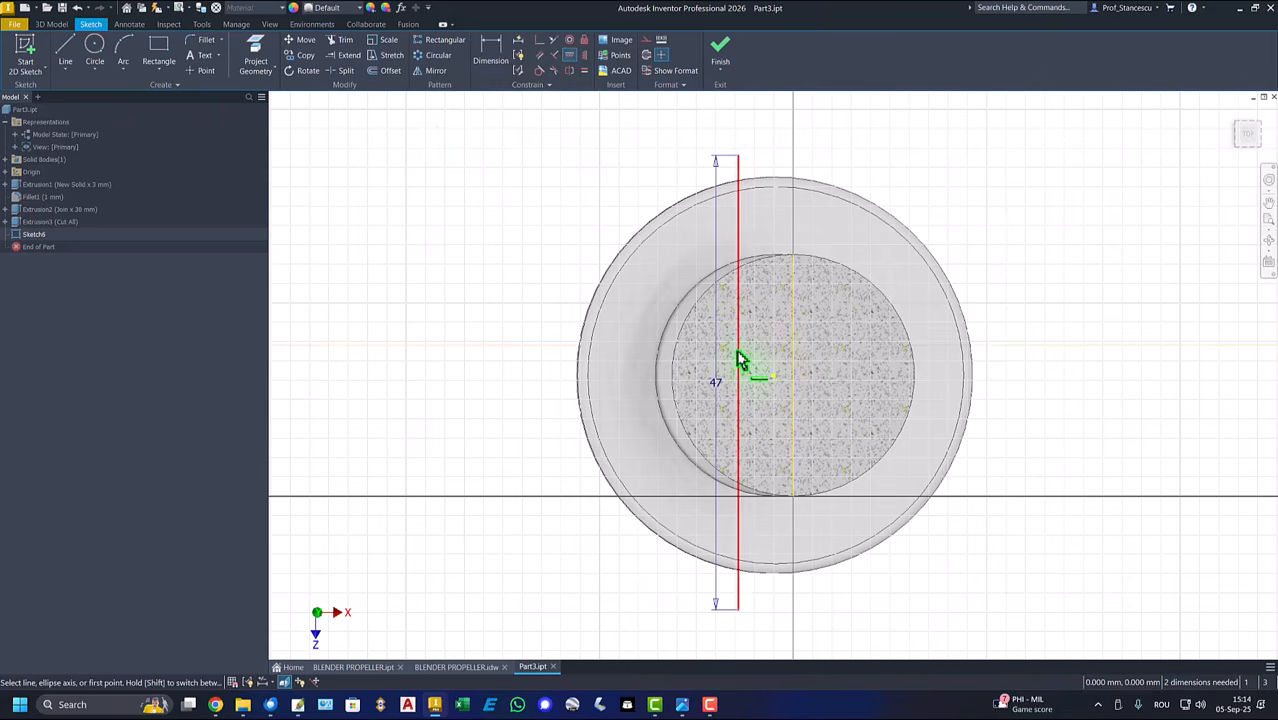
{"action": "left_click", "coordinate": [740, 388]}
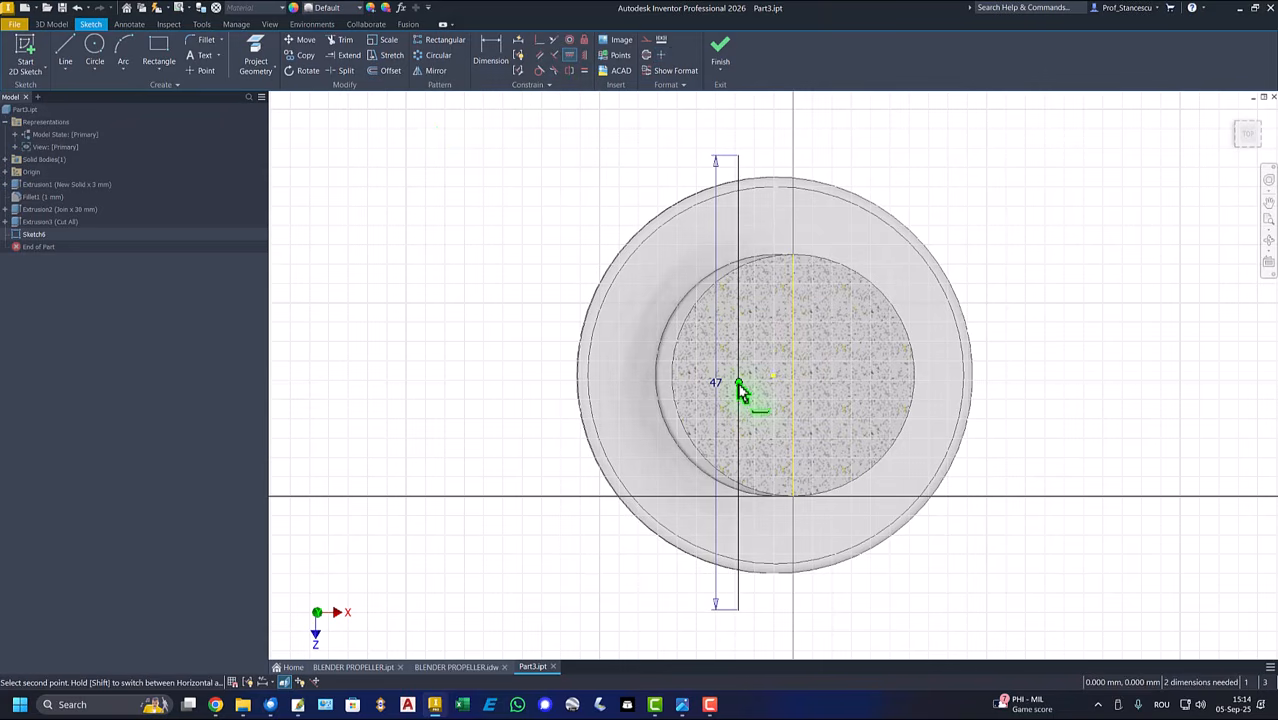
{"action": "left_click", "coordinate": [773, 378]}
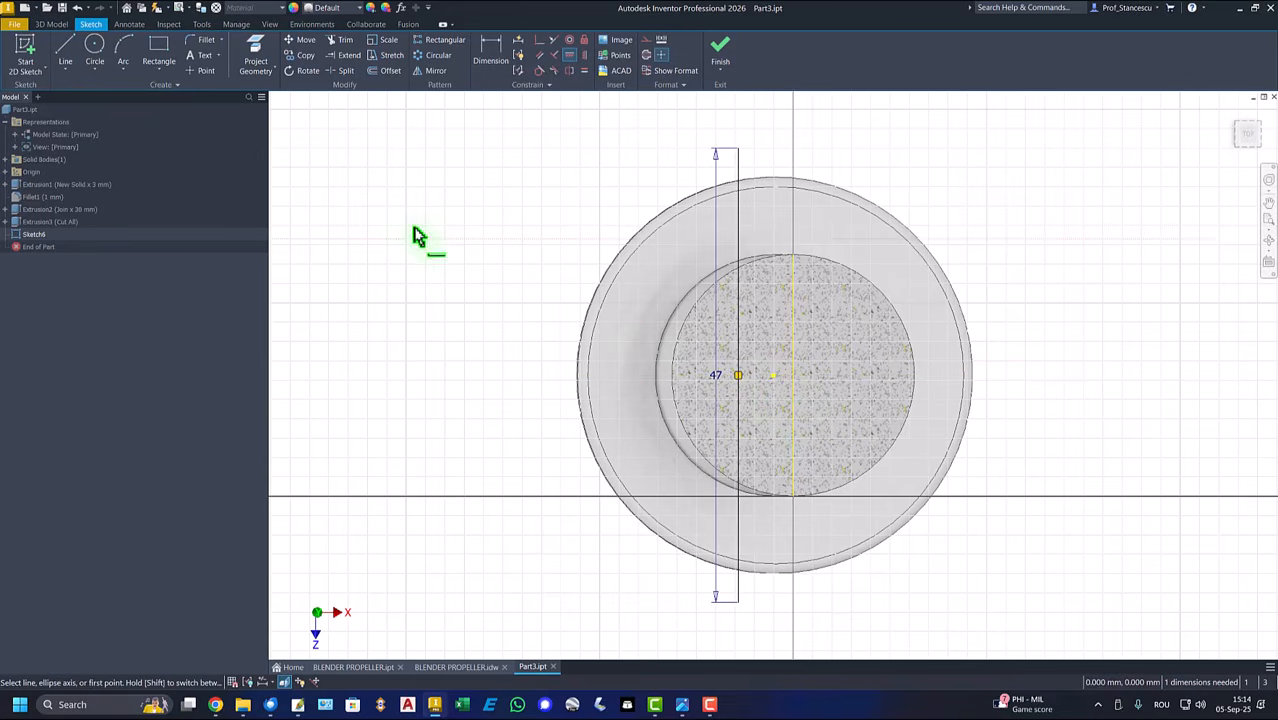
{"action": "left_click", "coordinate": [554, 40]}
{"action": "left_click", "coordinate": [739, 224]}
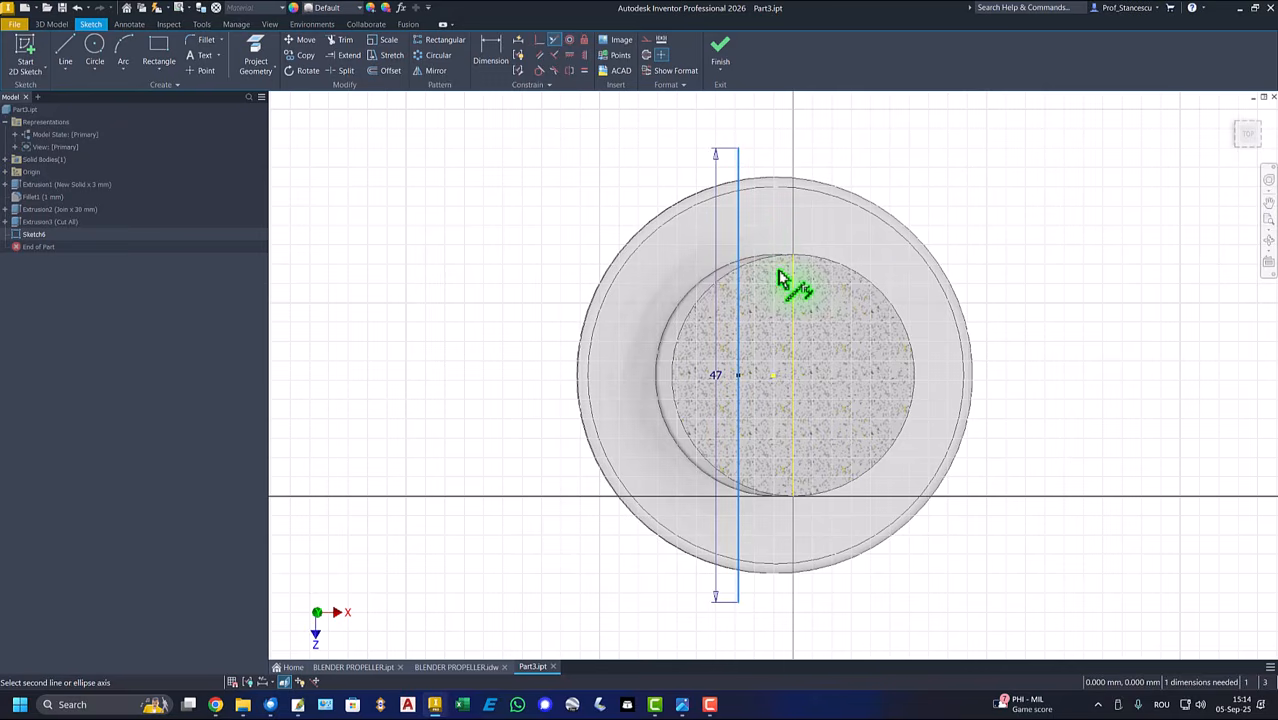
{"action": "left_click", "coordinate": [795, 305]}
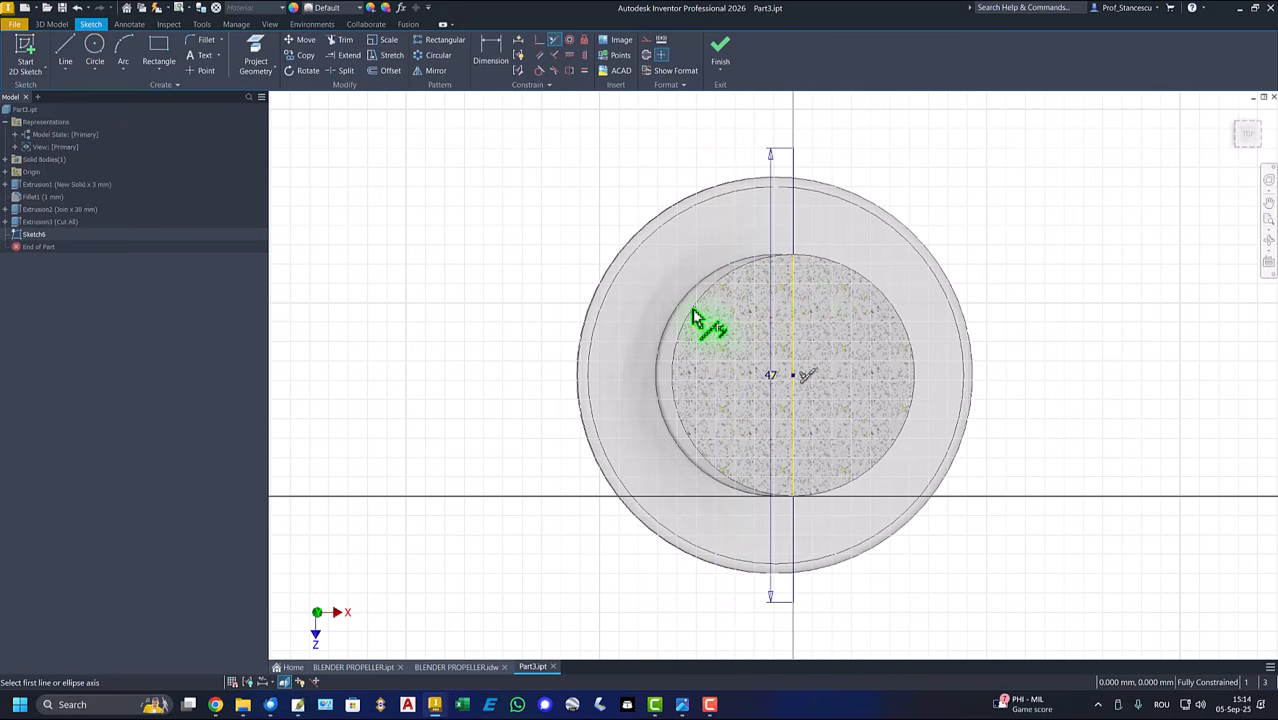
Step: Draw horizontal lines toward +X from the 47 mm line's ends, about 24 mm long at the lower end and about 18 mm at the upper
{"action": "left_click", "coordinate": [65, 50]}
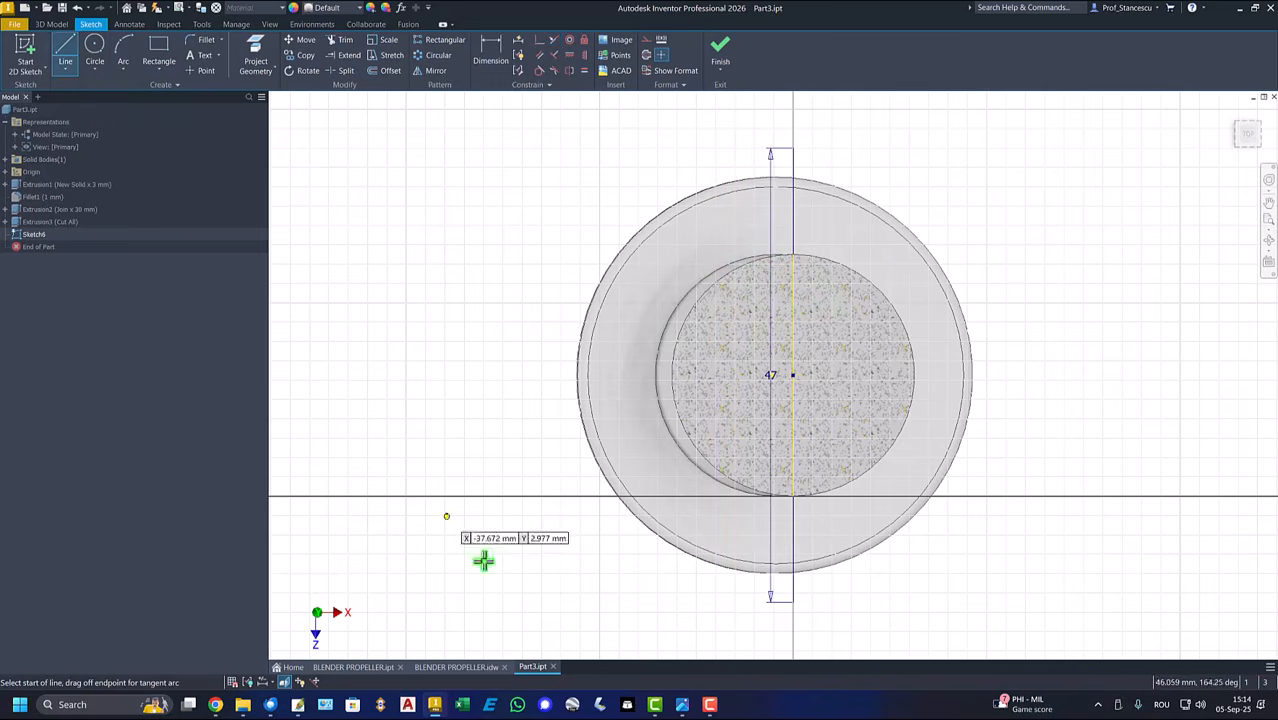
{"action": "left_click", "coordinate": [794, 602]}
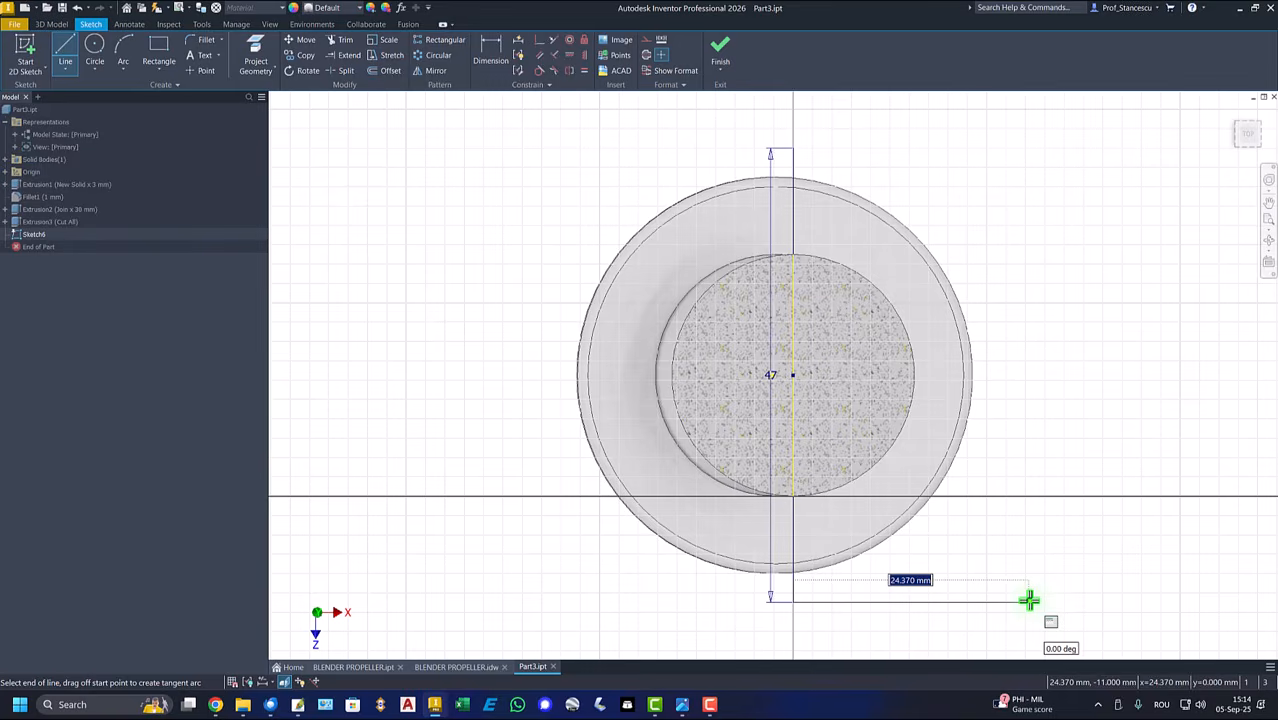
{"action": "left_click", "coordinate": [1030, 600]}
{"action": "right_click", "coordinate": [1053, 543]}
{"action": "left_click", "coordinate": [1082, 551]}
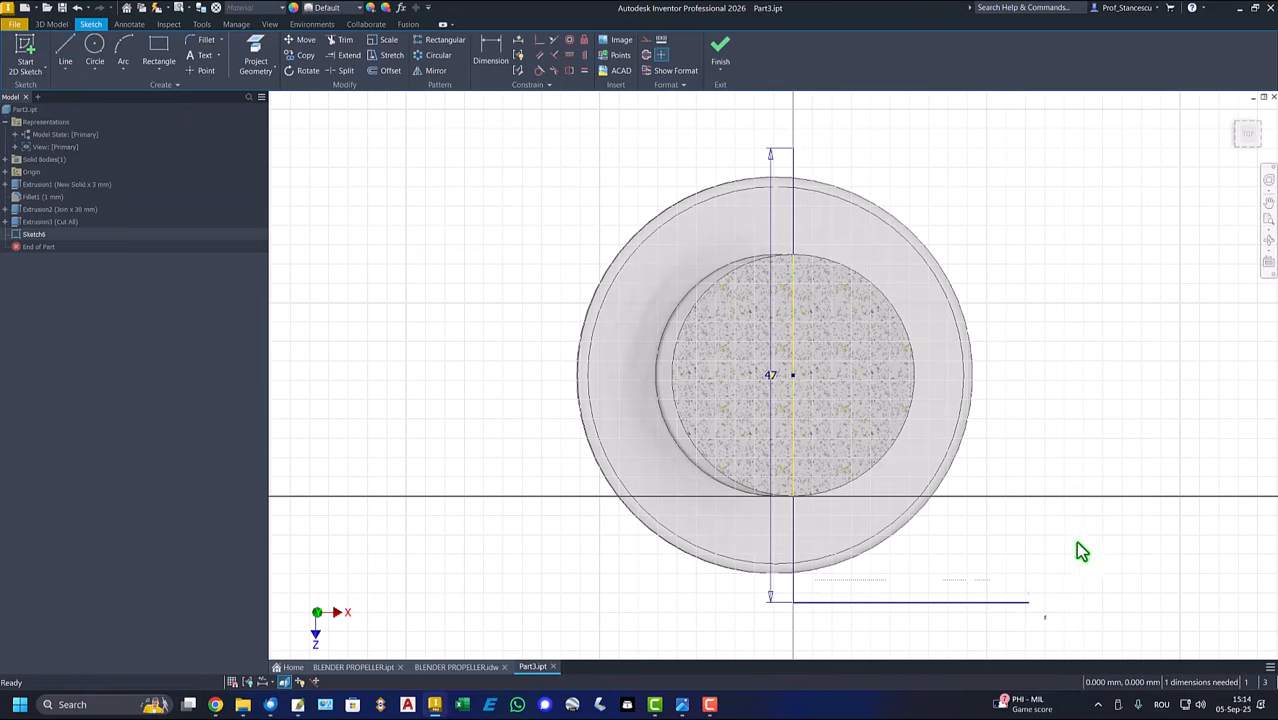
{"action": "left_click", "coordinate": [67, 55]}
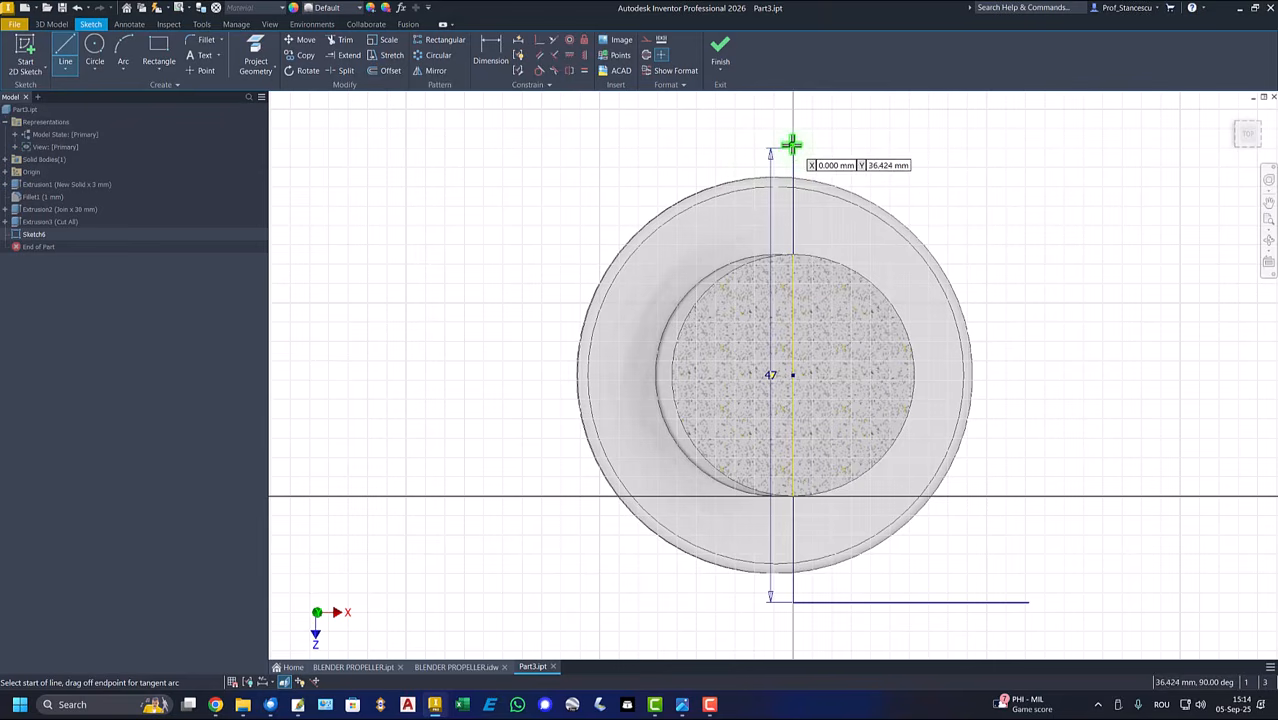
{"action": "left_click", "coordinate": [793, 147]}
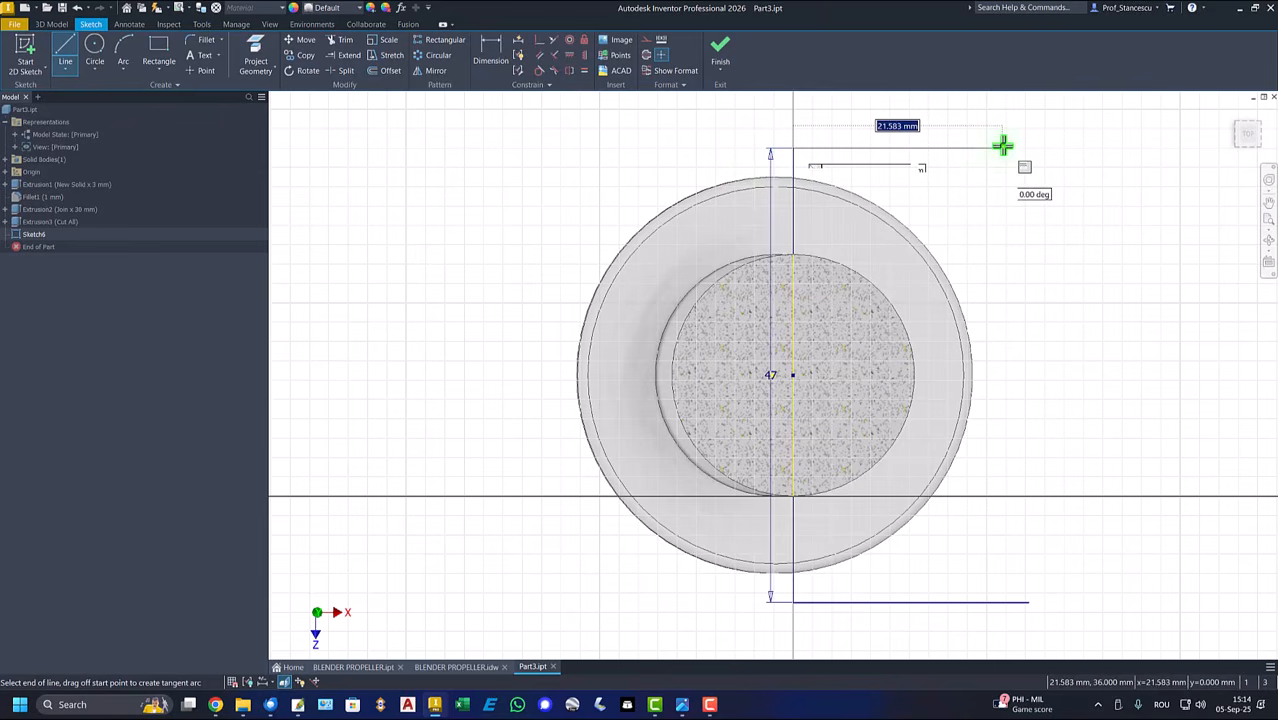
{"action": "left_click", "coordinate": [965, 148]}
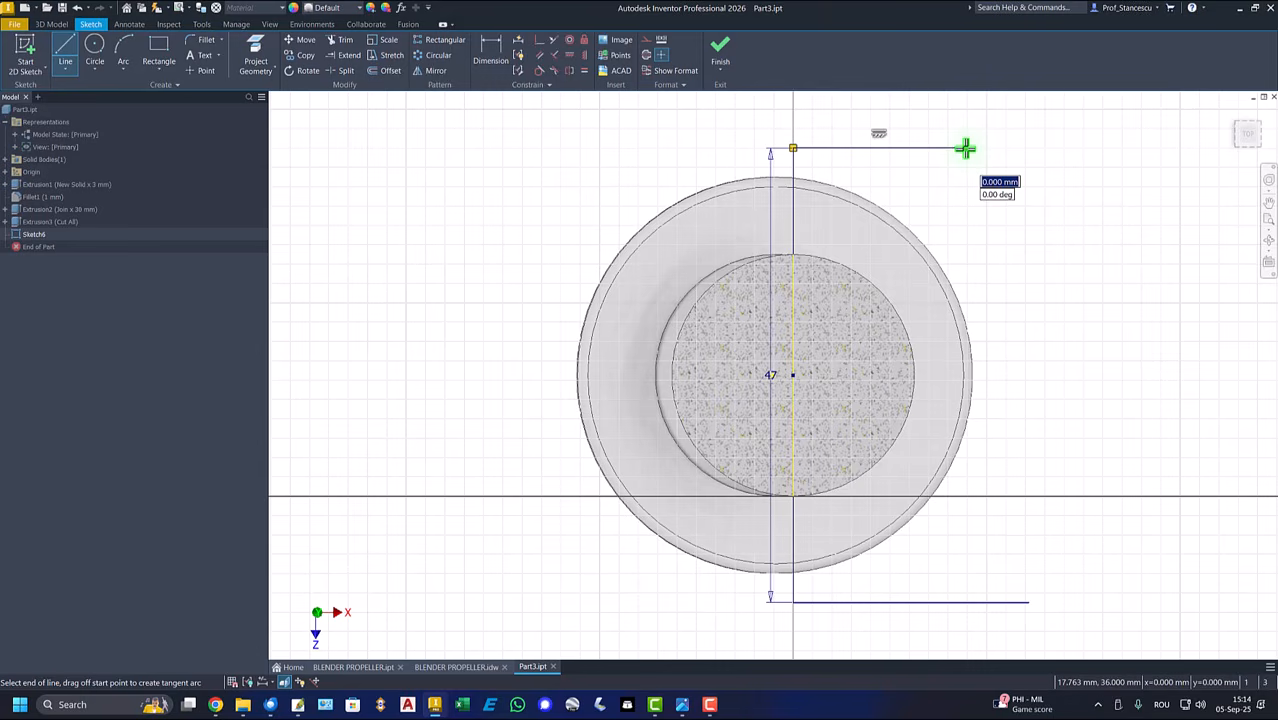
{"action": "double_click", "coordinate": [968, 149]}
Step: Continue the upper line with a small tangent arc, a larger tangent arc curving up to the blade tip, and a horizontal tip line about 18 mm long
{"action": "mouse_move", "coordinate": [968, 149]}
{"action": "middle_mouse_down"}
{"action": "mouse_move", "coordinate": [961, 180]}
{"action": "mouse_move", "coordinate": [810, 399]}
{"action": "middle_mouse_up"}
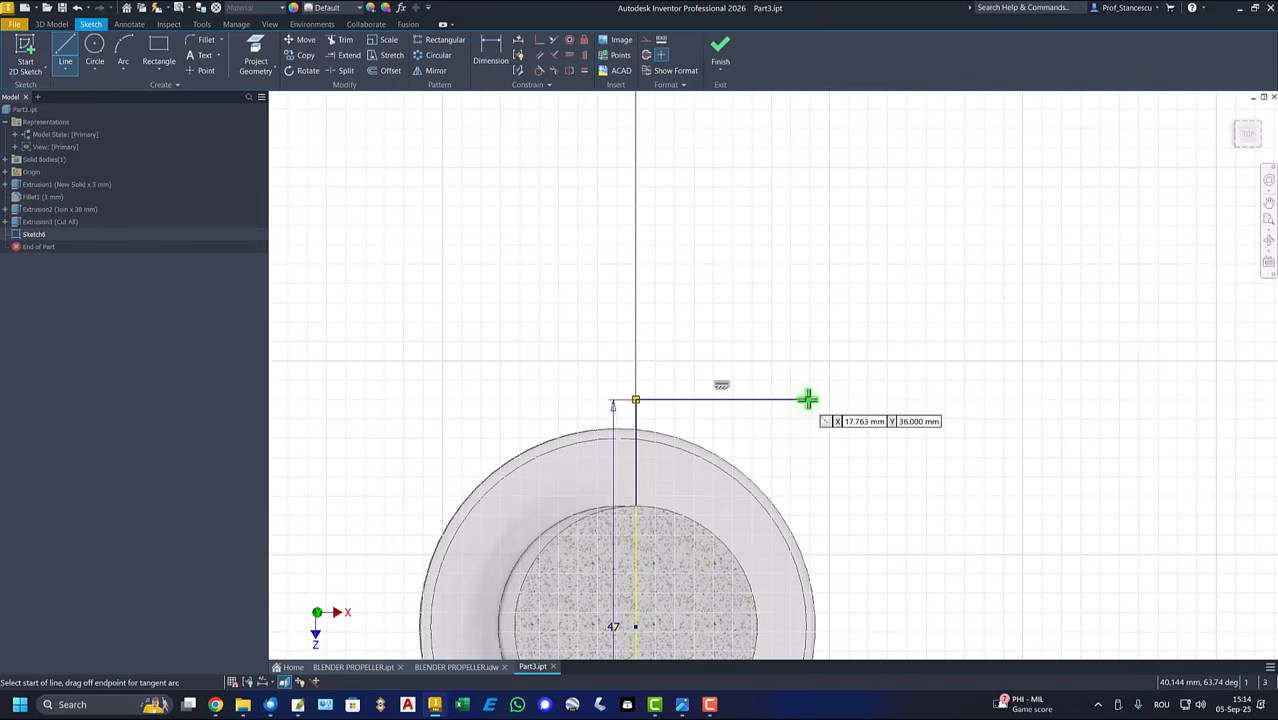
{"action": "left_click_drag", "start_coordinate": [808, 399], "coordinate": [876, 336]}
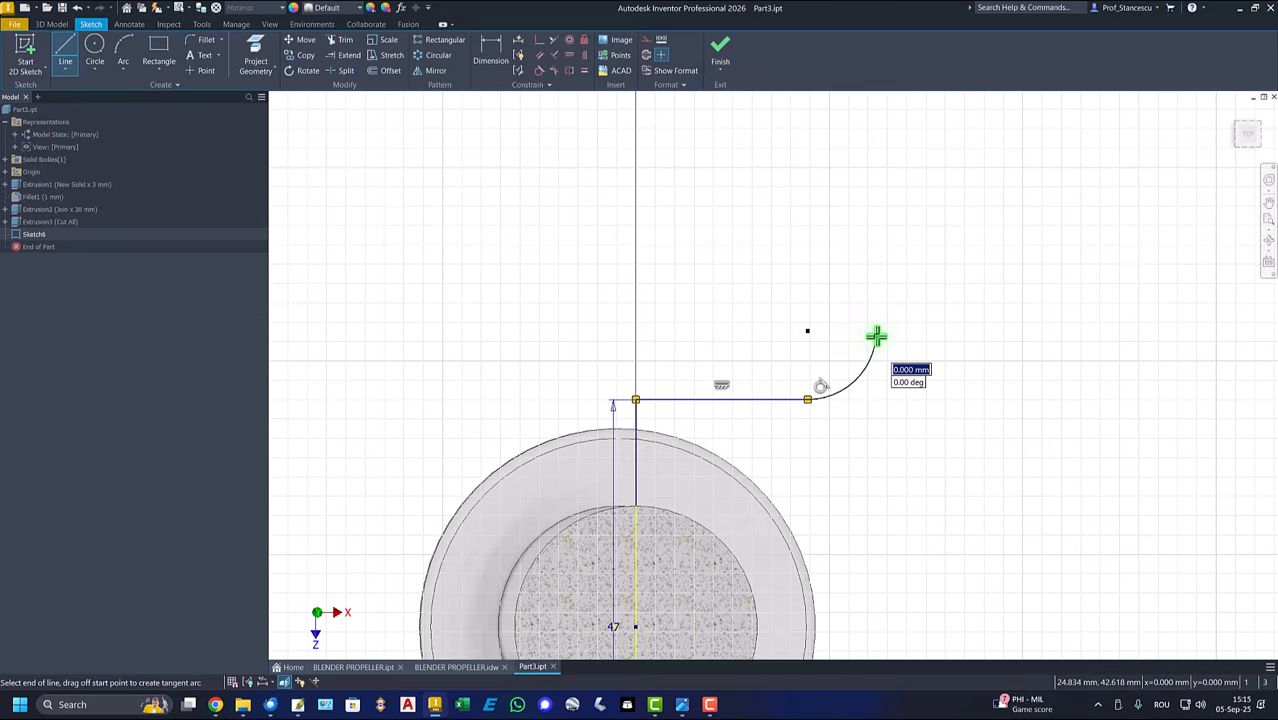
{"action": "left_click_drag", "start_coordinate": [876, 336], "coordinate": [772, 118]}
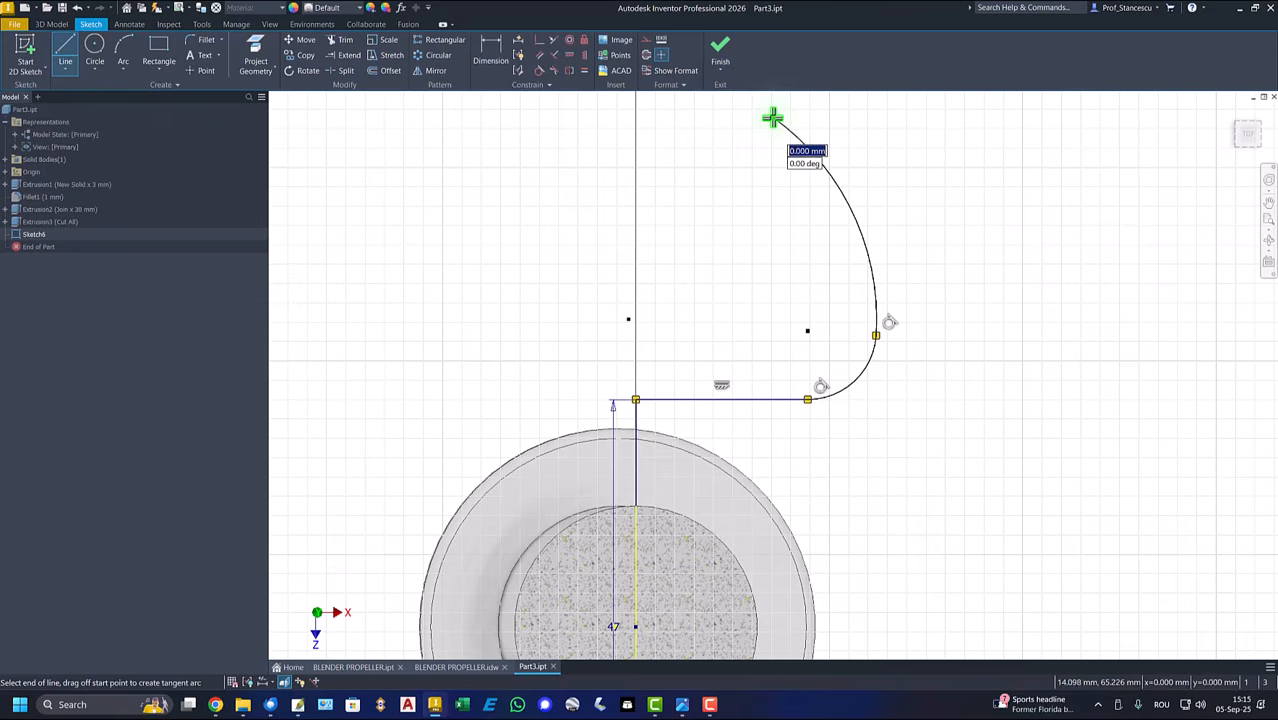
{"action": "left_click", "coordinate": [943, 118]}
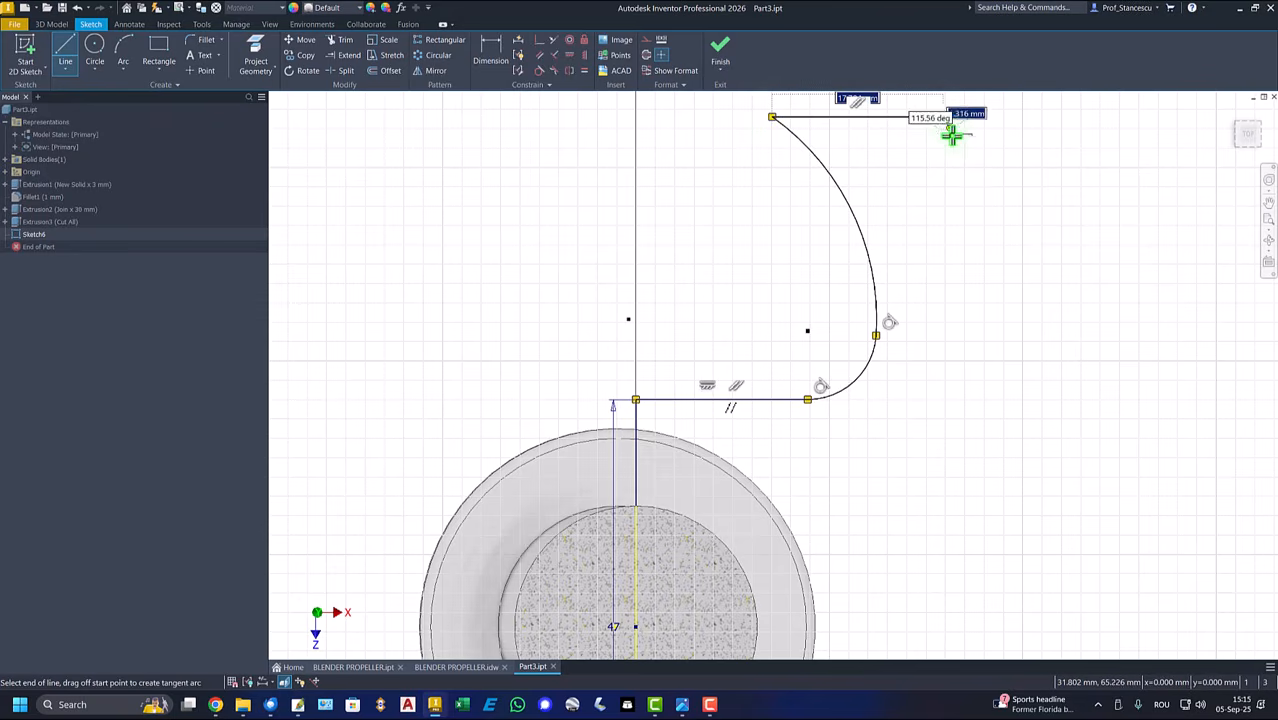
{"action": "right_click", "coordinate": [943, 172]}
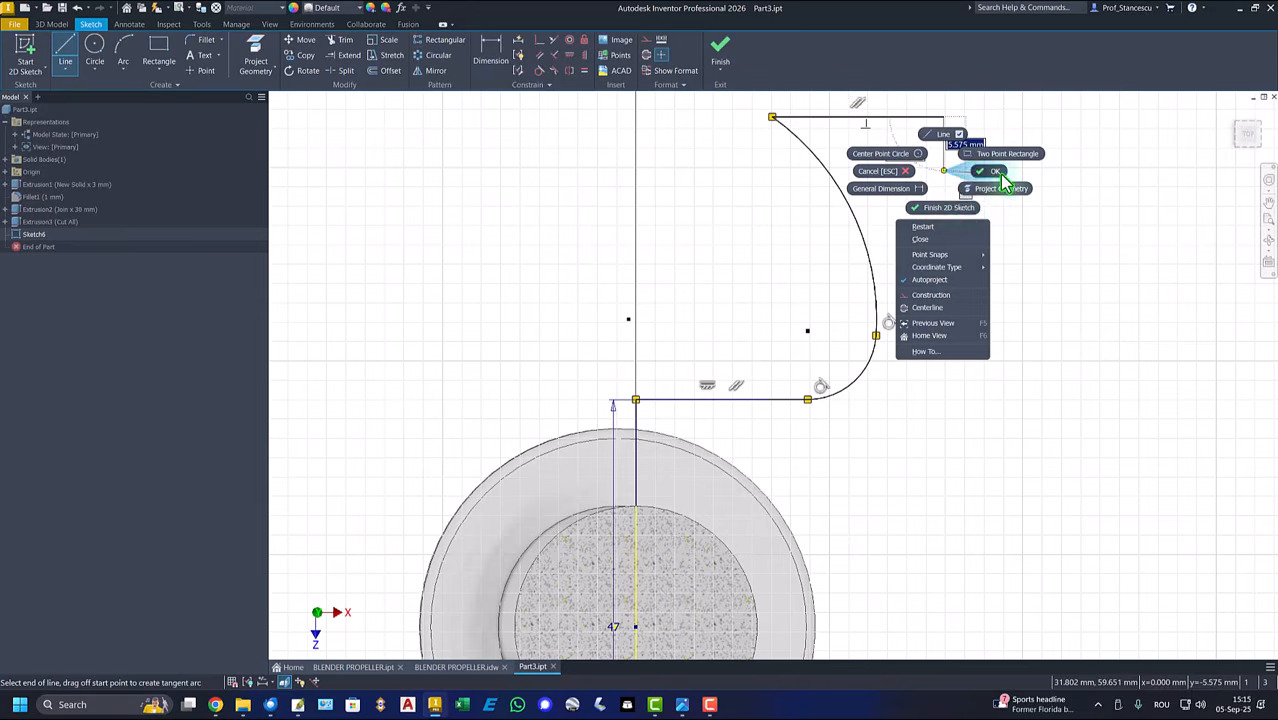
{"action": "left_click", "coordinate": [999, 172]}
Step: Close the blade outline with an 80 mm radius three-point arc from the tip line's outer end to the lower line's end
{"action": "scroll", "coordinate": [705, 260], "scroll_direction": "down", "scroll_amount": 2}
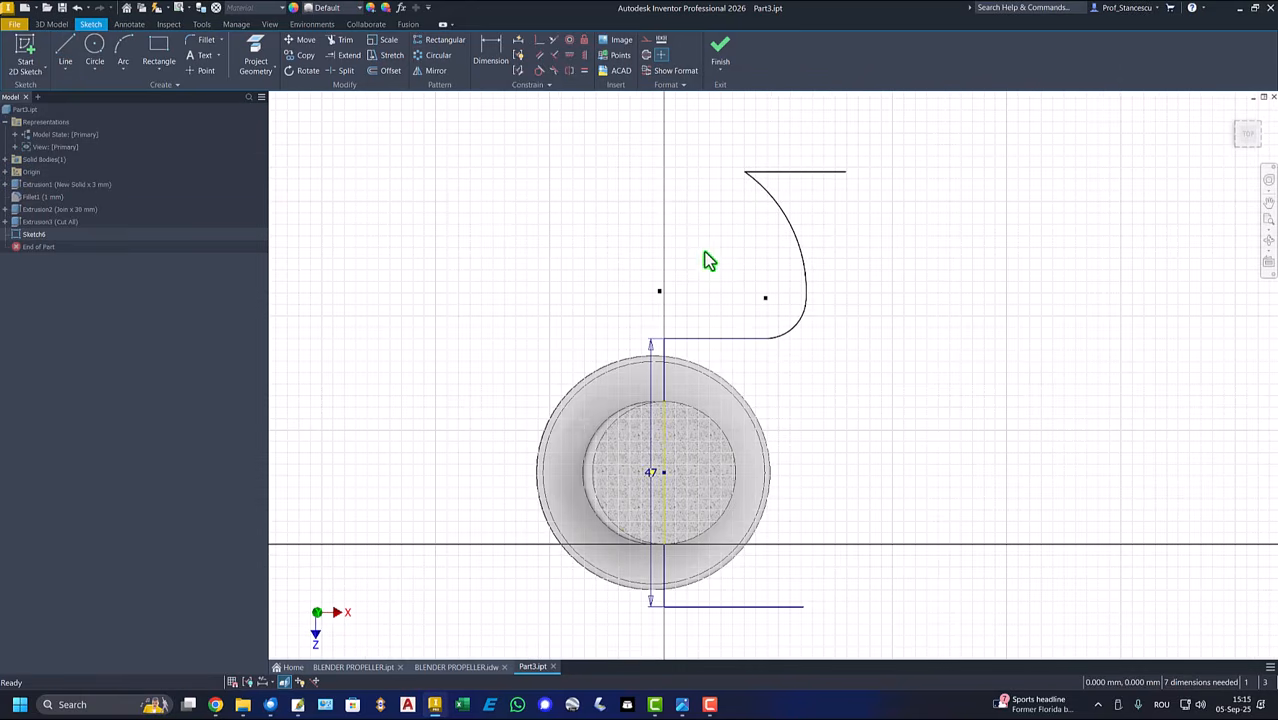
{"action": "left_click", "coordinate": [121, 46]}
{"action": "left_click", "coordinate": [845, 173]}
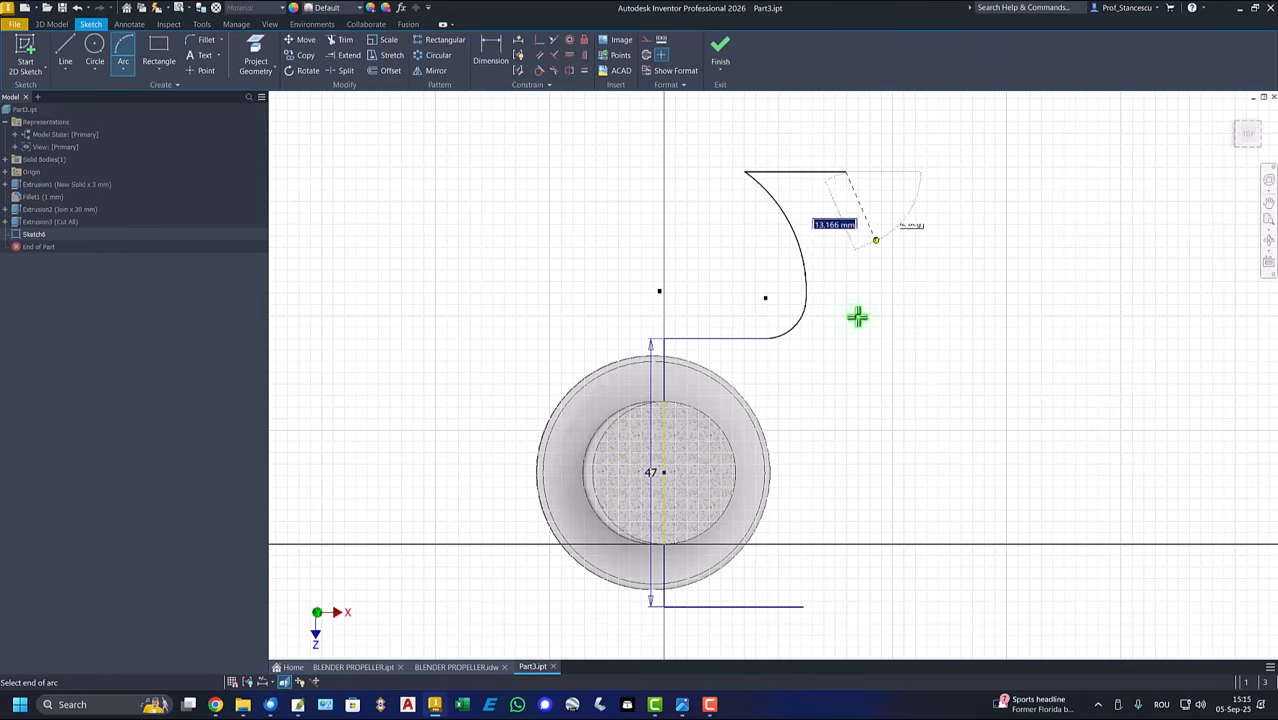
{"action": "left_click", "coordinate": [803, 605]}
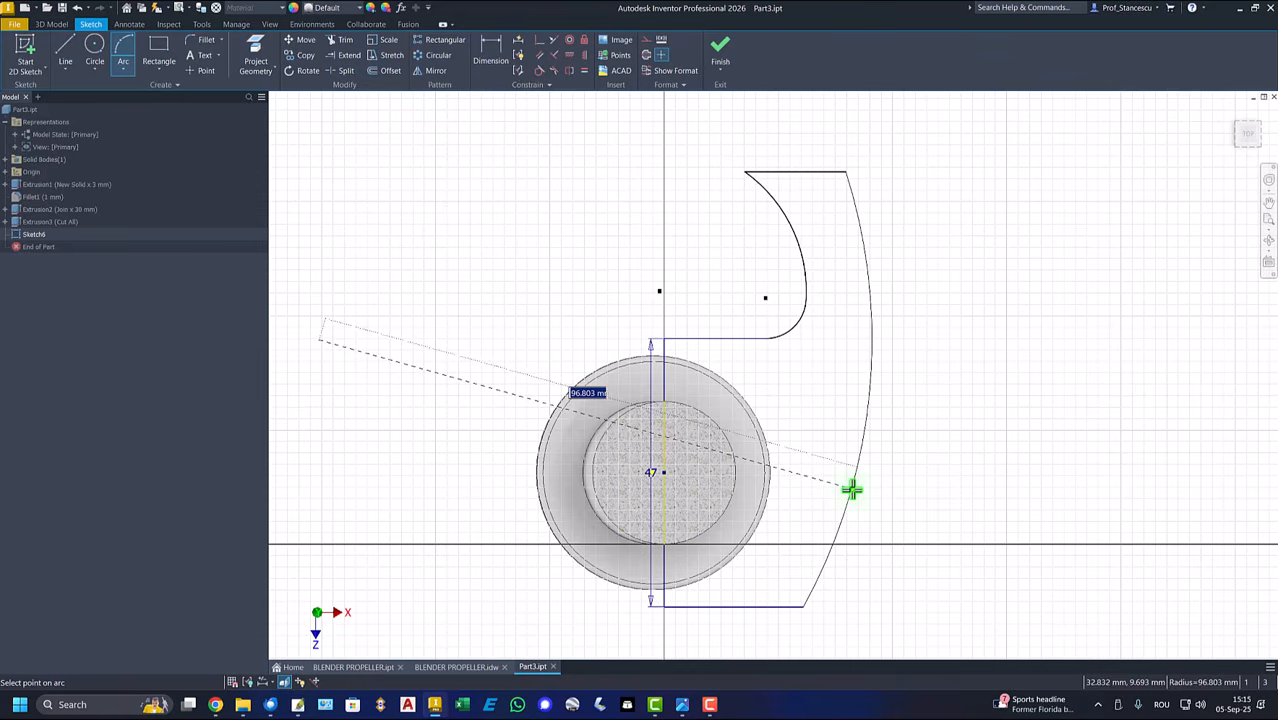
{"action": "type", "text": "80"}
{"action": "key", "text": "Return"}
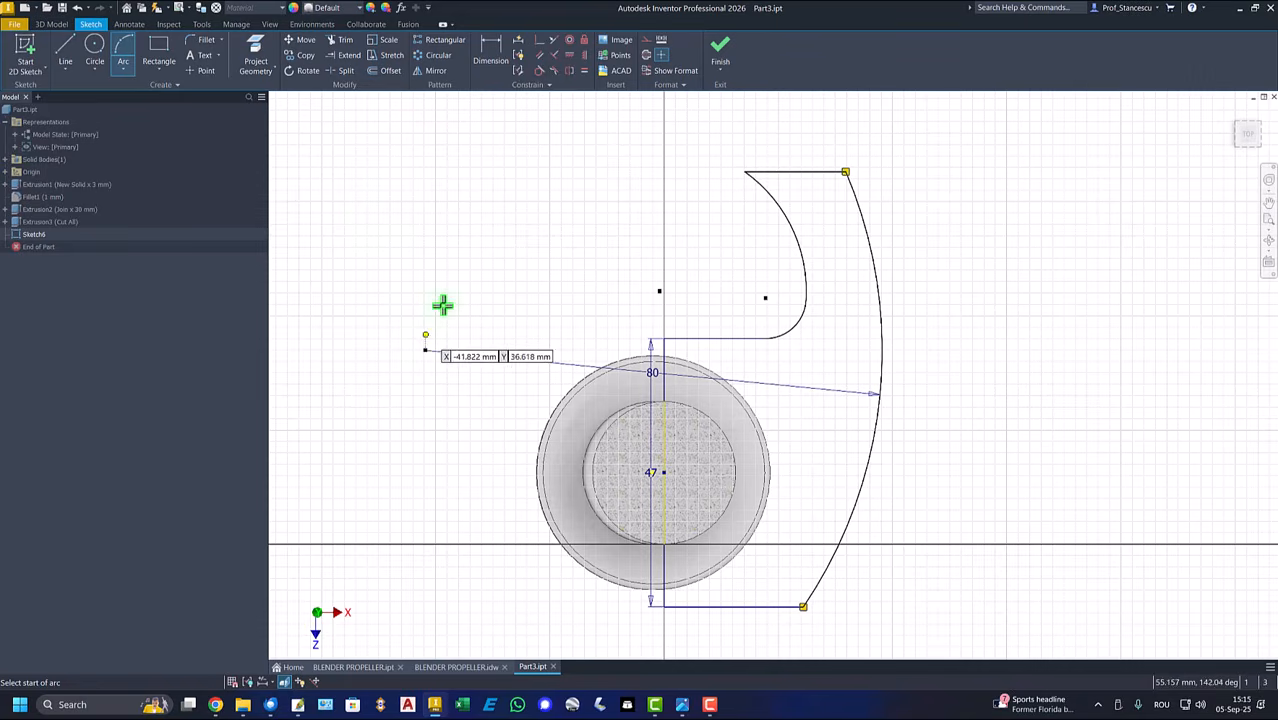
Step: Dimension the 80 mm arc's centre 14 mm vertically and 80-40 mm horizontally from the 47 mm line's midpoint
{"action": "left_click", "coordinate": [490, 50]}
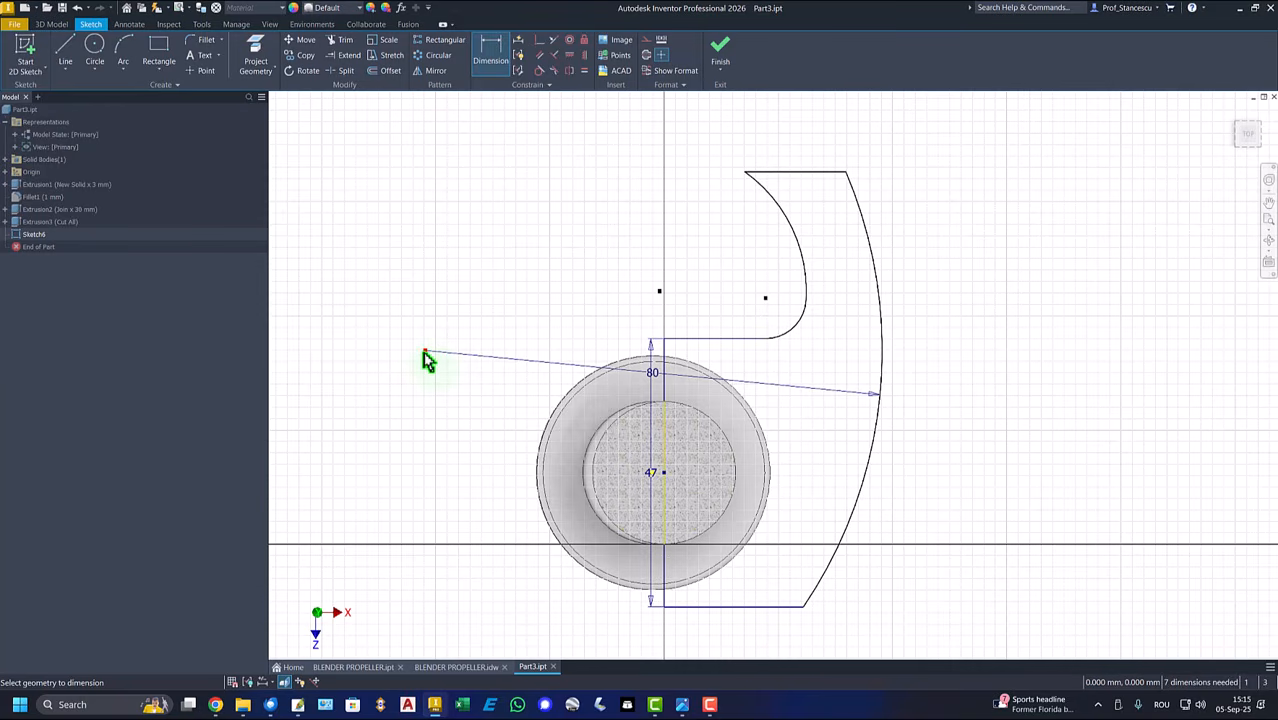
{"action": "left_click", "coordinate": [664, 474]}
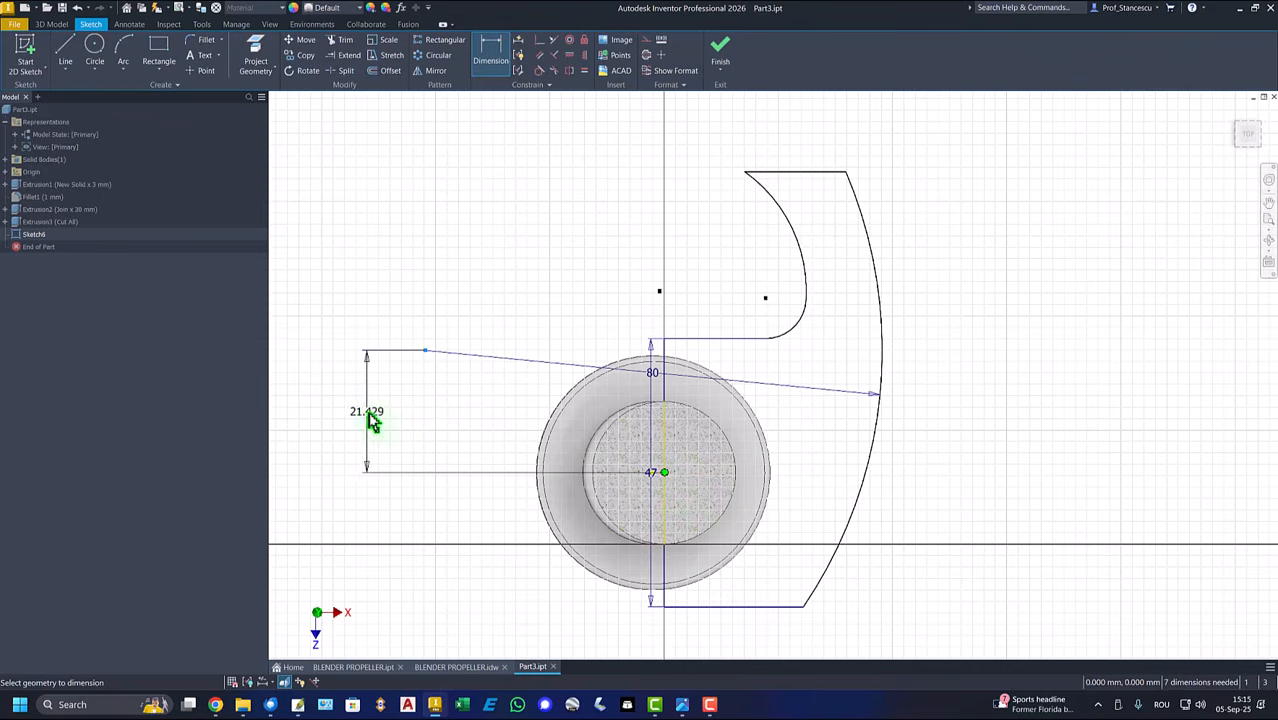
{"action": "left_click", "coordinate": [368, 418]}
{"action": "type", "text": "14"}
{"action": "key", "text": "Return"}
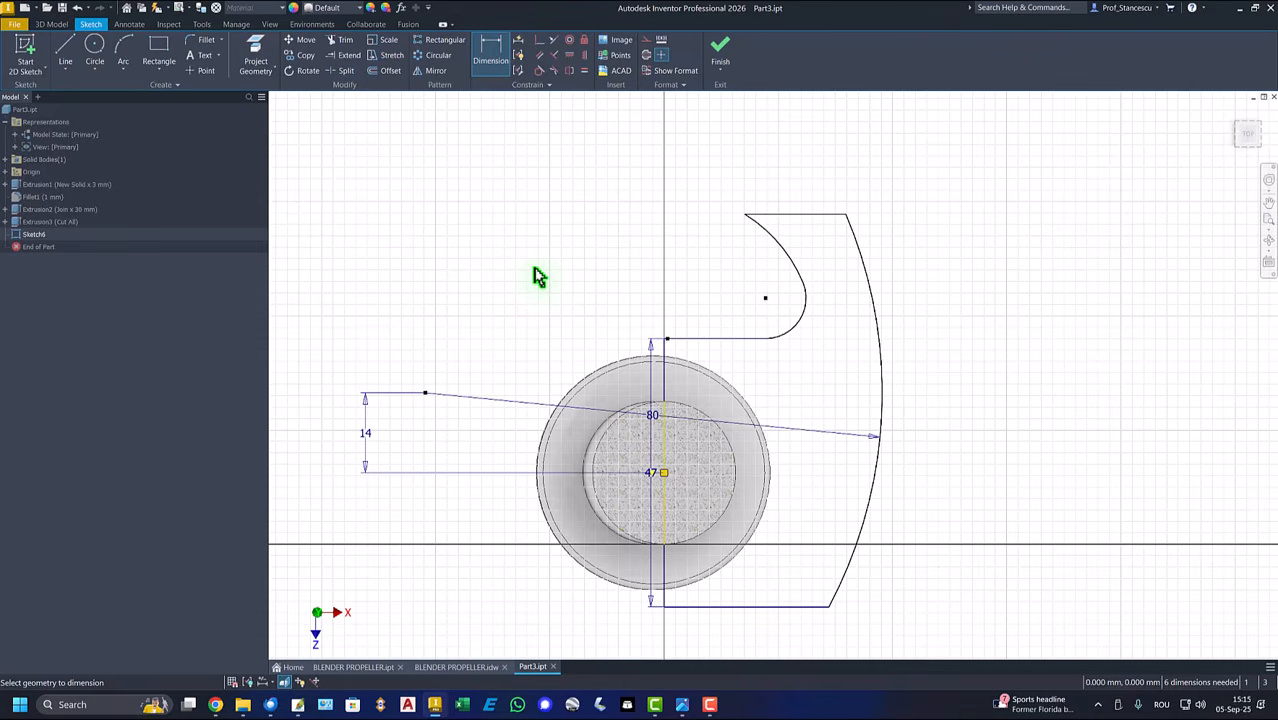
{"action": "left_click", "coordinate": [425, 393]}
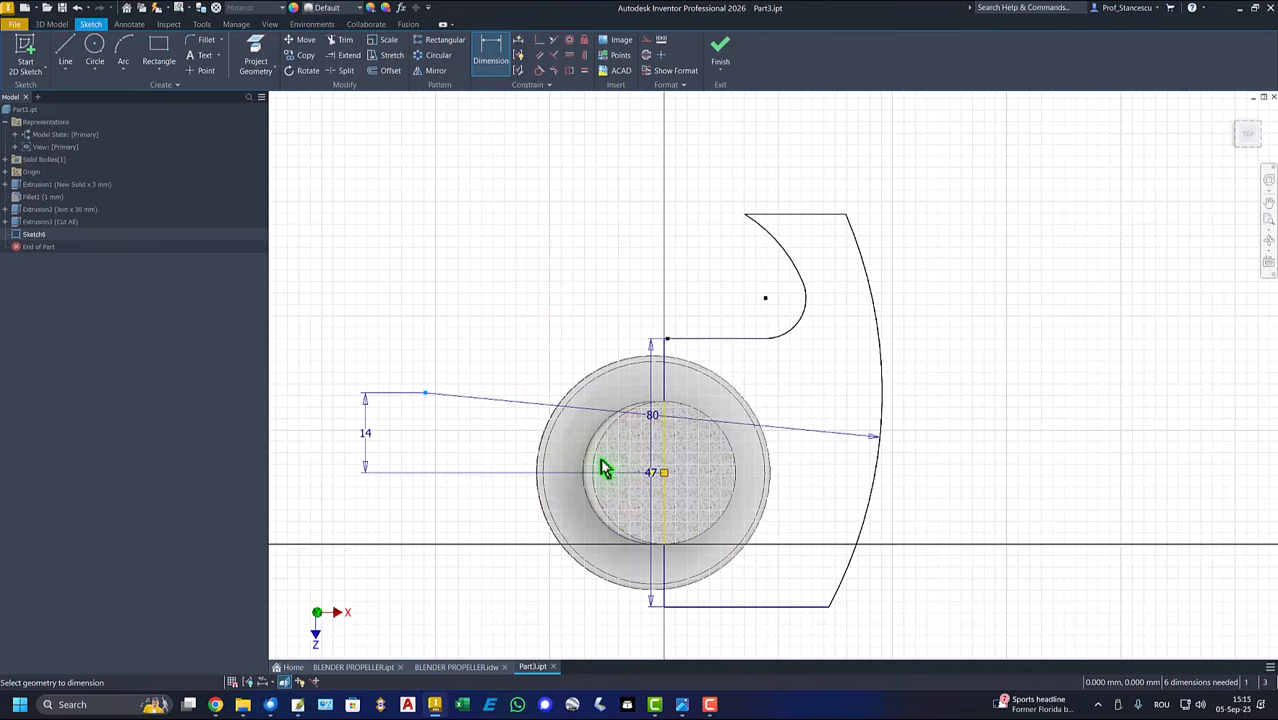
{"action": "left_click", "coordinate": [665, 466]}
{"action": "left_click", "coordinate": [541, 283]}
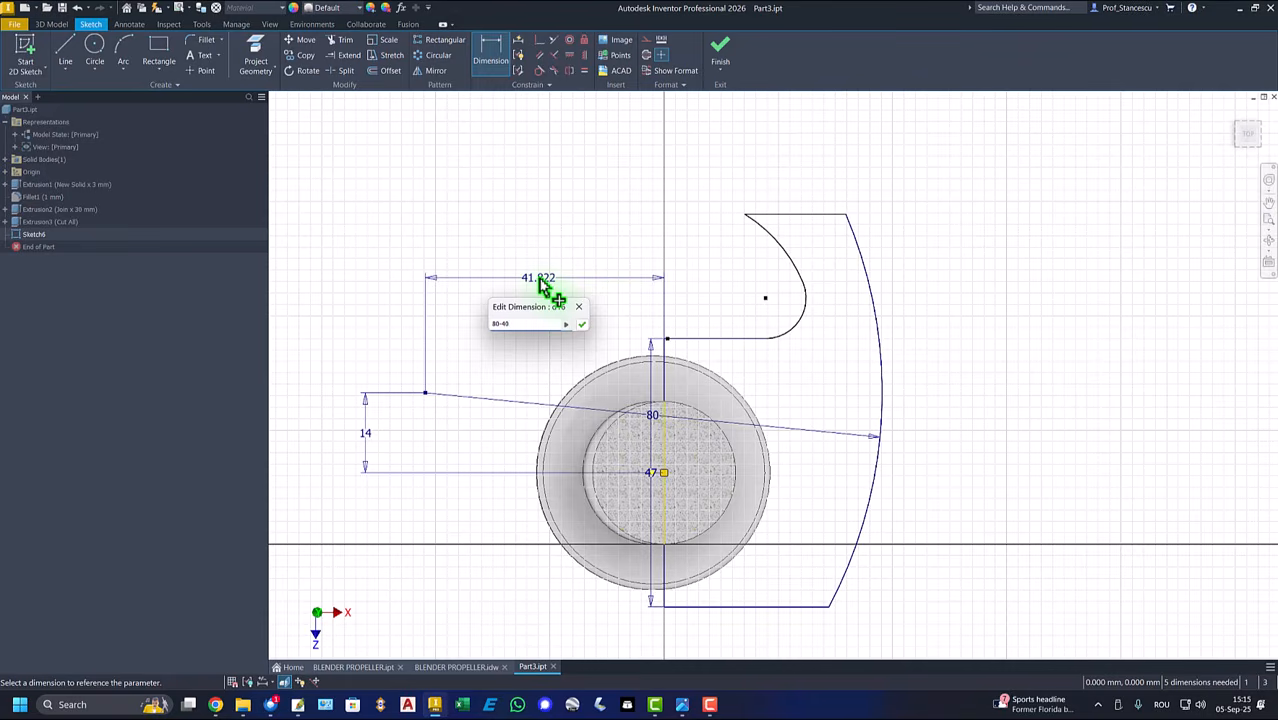
{"action": "type", "text": "80-40"}
{"action": "key", "text": "Return"}
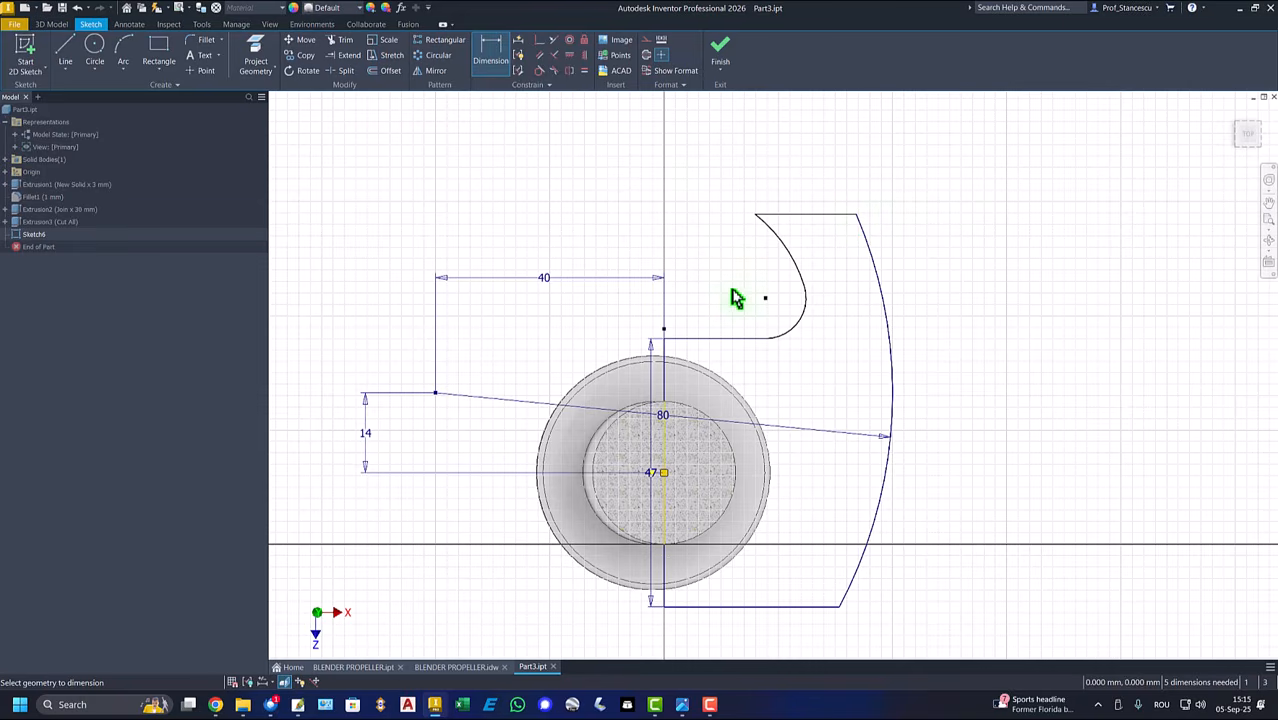
Step: Make the larger inner arc's centre coincident with the 80 mm outer arc's centre
{"action": "left_click", "coordinate": [783, 248]}
{"action": "left_click", "coordinate": [539, 41]}
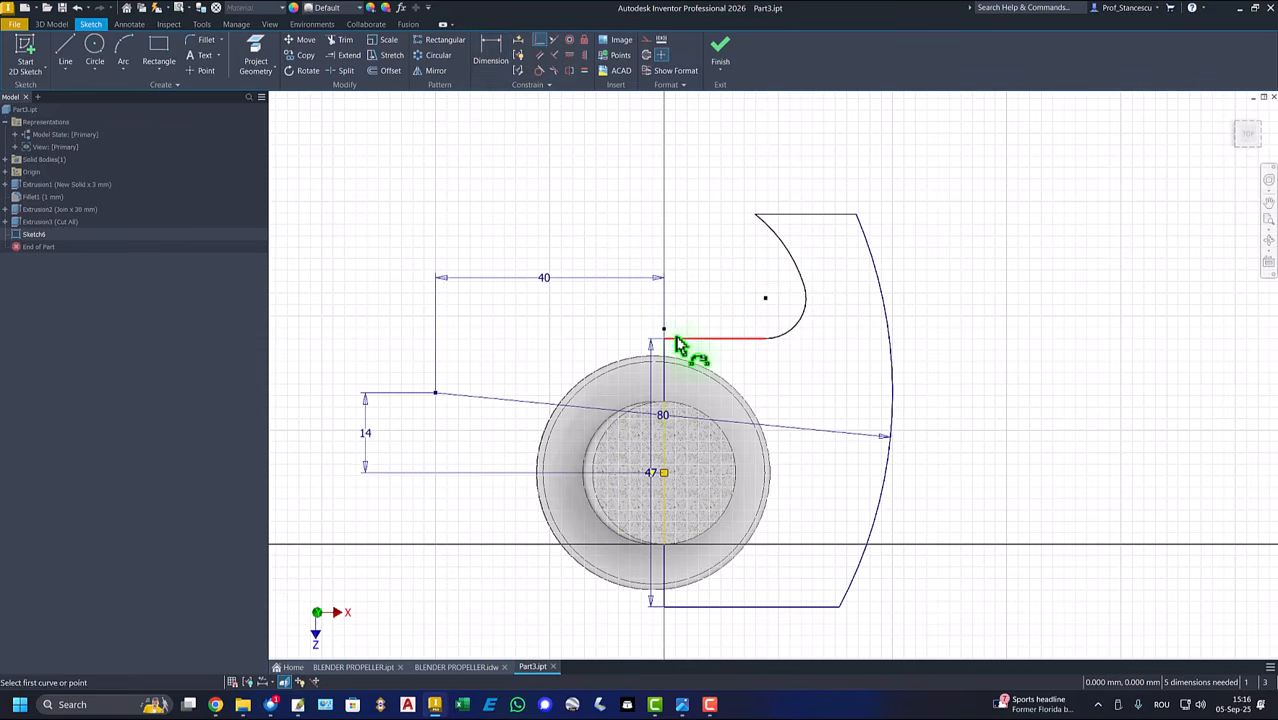
{"action": "left_click", "coordinate": [665, 329]}
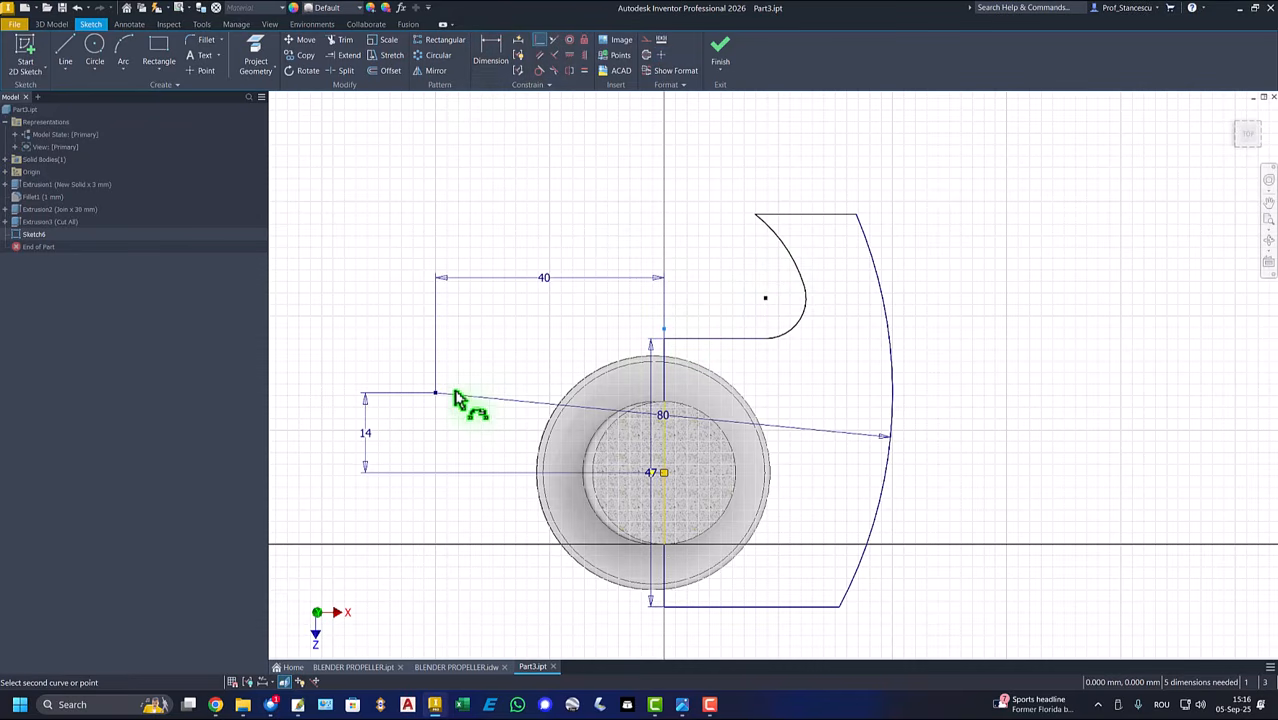
{"action": "left_click", "coordinate": [436, 394]}
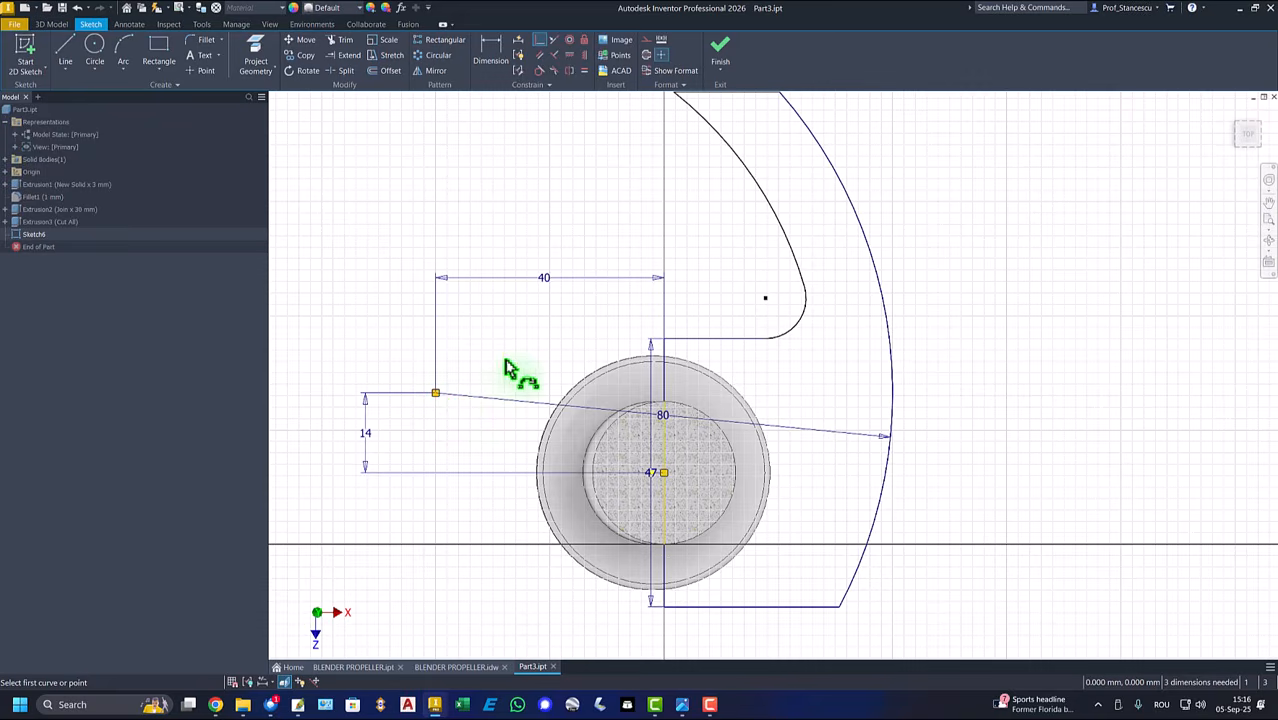
Step: Dimension the vertical distance between the blade's tip line and lower line at 78 mm
{"action": "scroll", "coordinate": [707, 262], "scroll_direction": "up", "scroll_amount": 2}
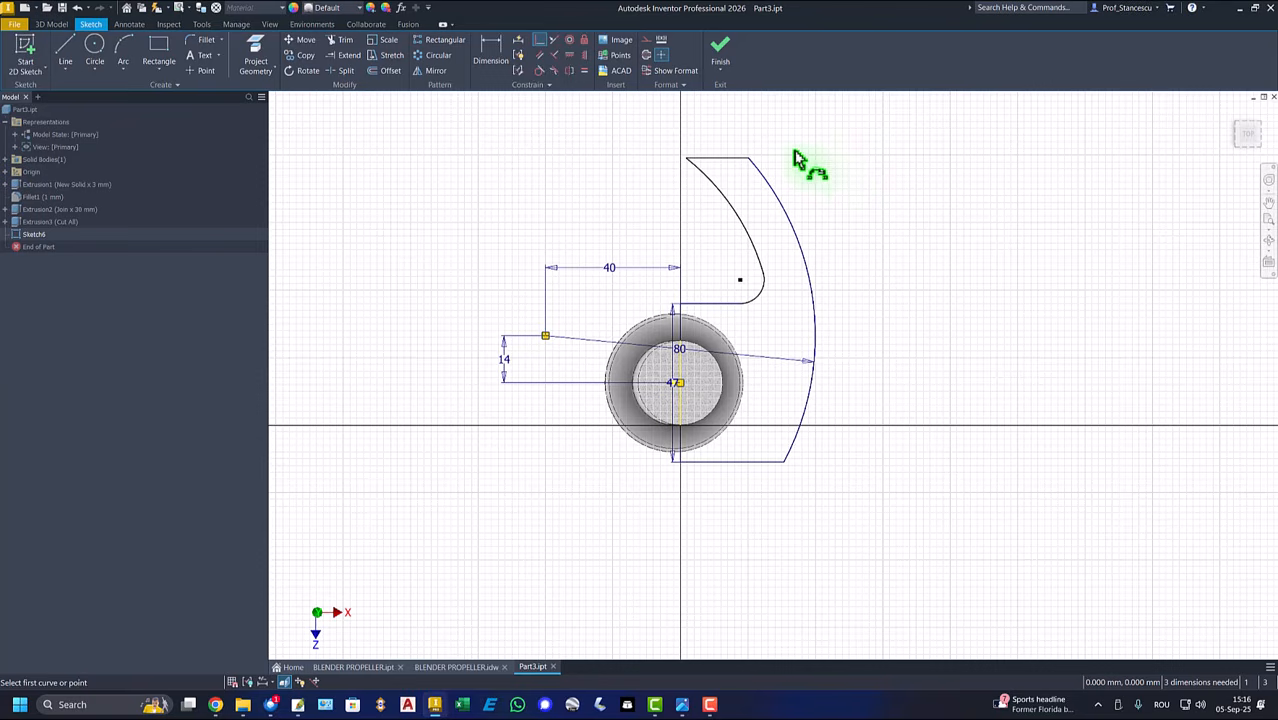
{"action": "left_click", "coordinate": [491, 50]}
{"action": "left_click", "coordinate": [737, 158]}
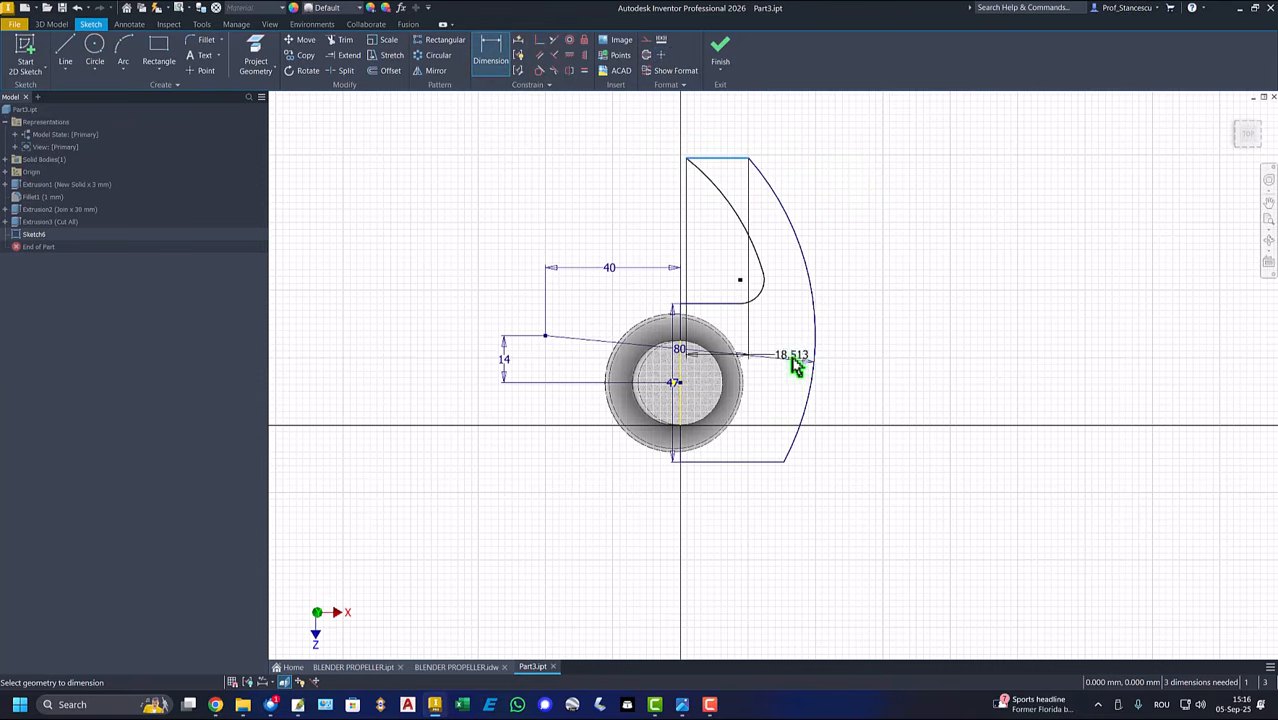
{"action": "left_click", "coordinate": [758, 462]}
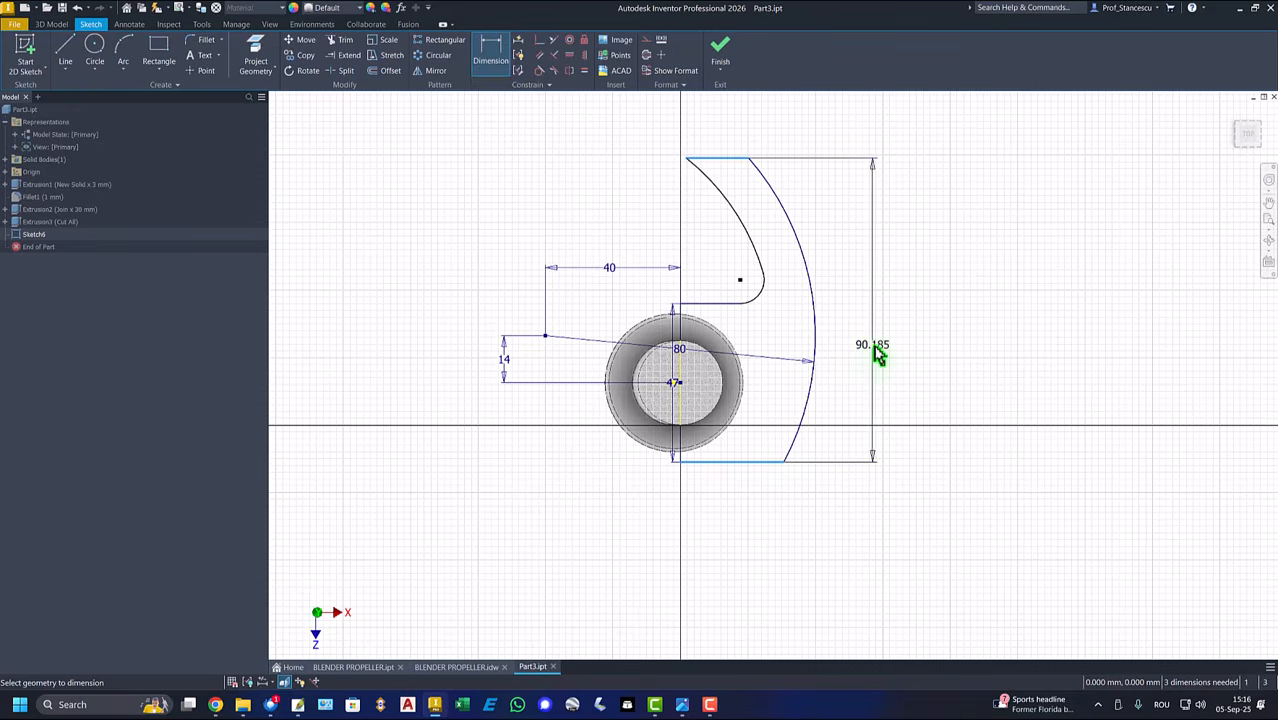
{"action": "left_click", "coordinate": [876, 349]}
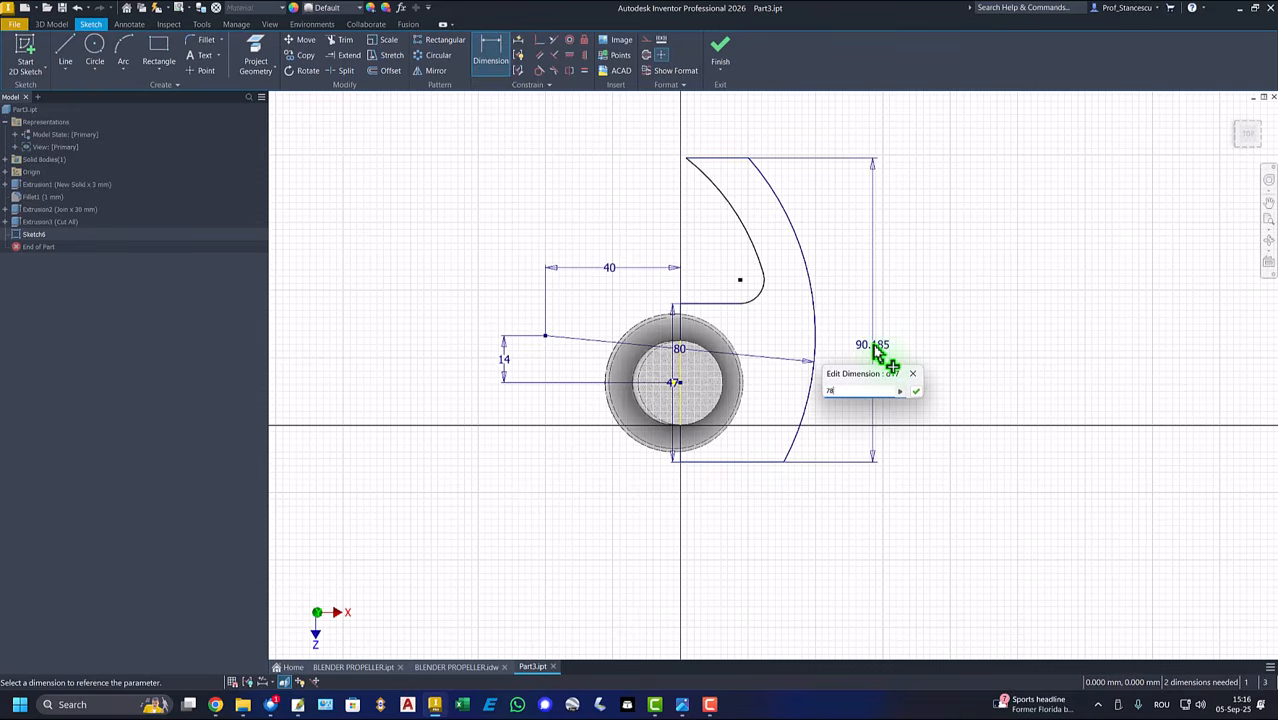
{"action": "type", "text": "78"}
{"action": "key", "text": "Return"}
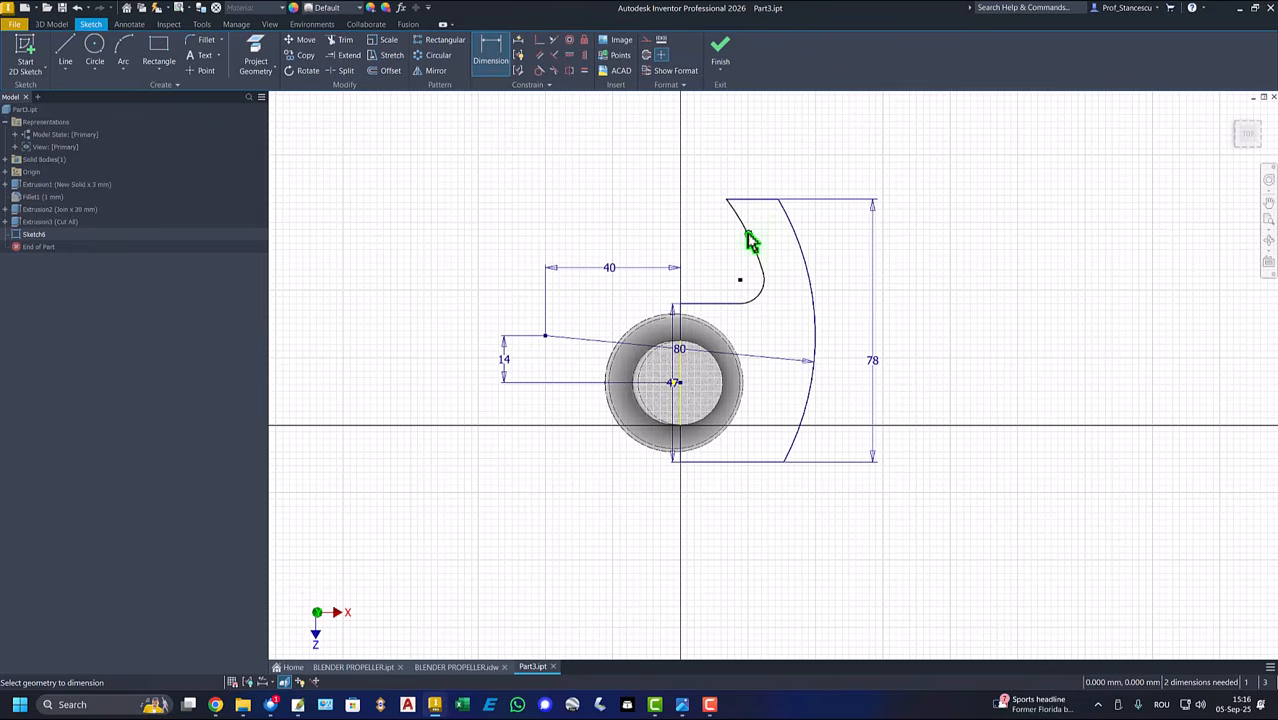
Step: Set the blade's larger inner arc to a 62 mm radius and the small tangent arc to a 6 mm radius
{"action": "left_click", "coordinate": [756, 234]}
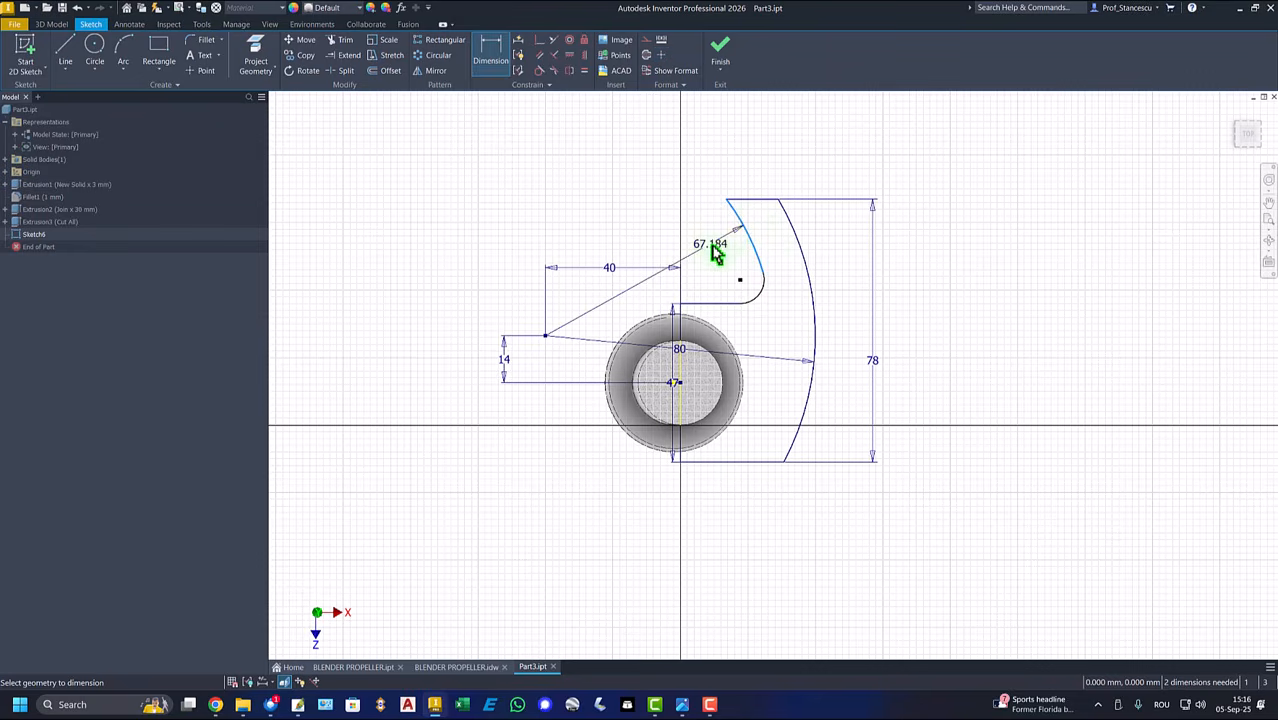
{"action": "left_click", "coordinate": [716, 252]}
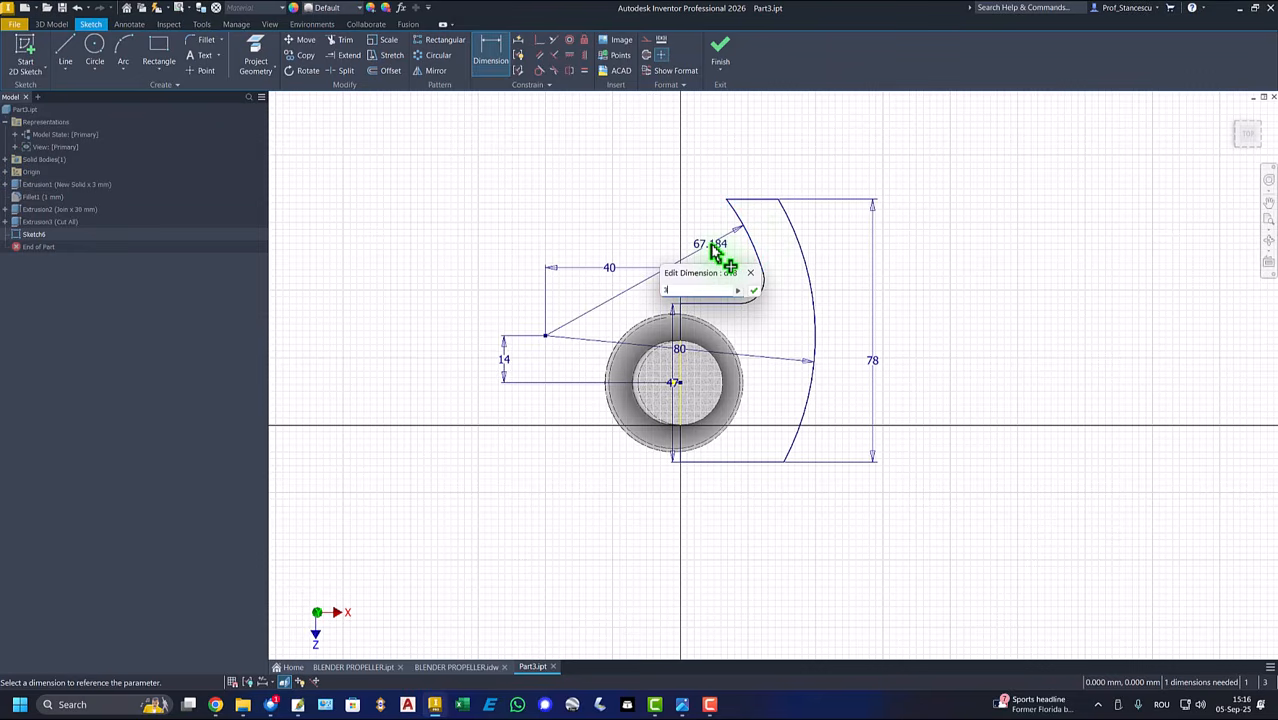
{"action": "key", "text": "BackSpace"}
{"action": "type", "text": "62"}
{"action": "key", "text": "Return"}
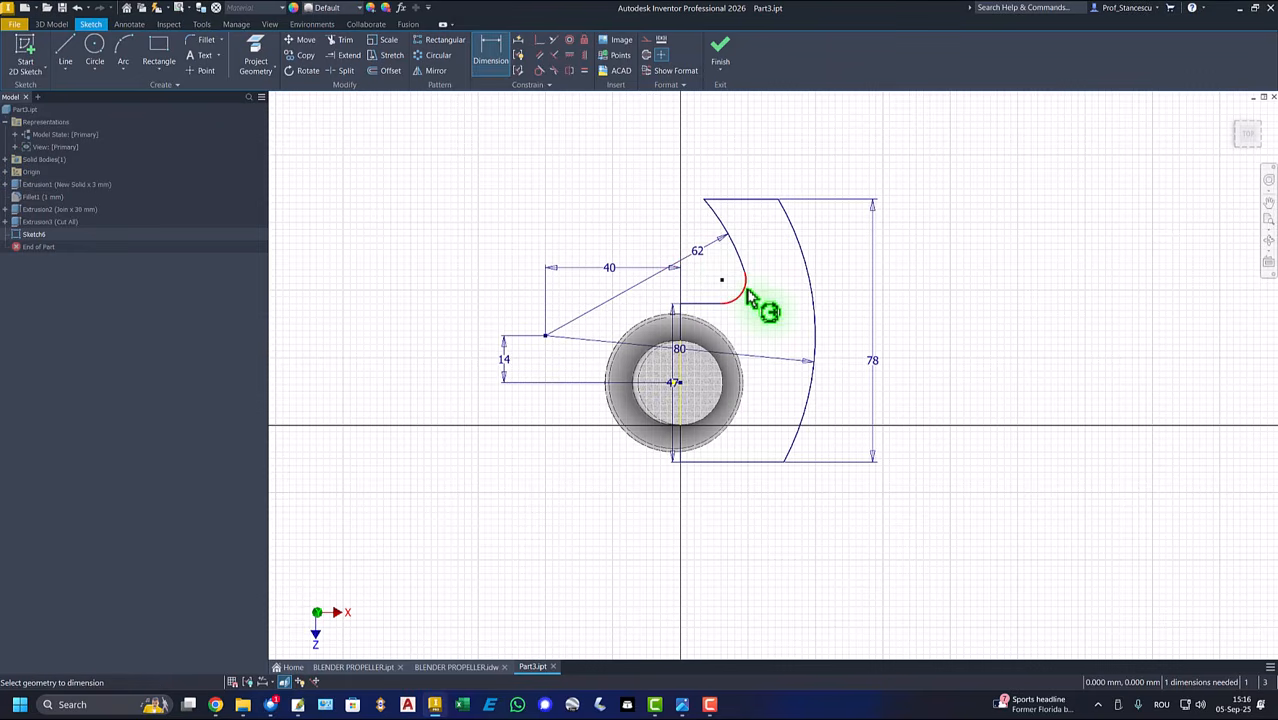
{"action": "left_click", "coordinate": [748, 295]}
{"action": "left_click", "coordinate": [765, 305]}
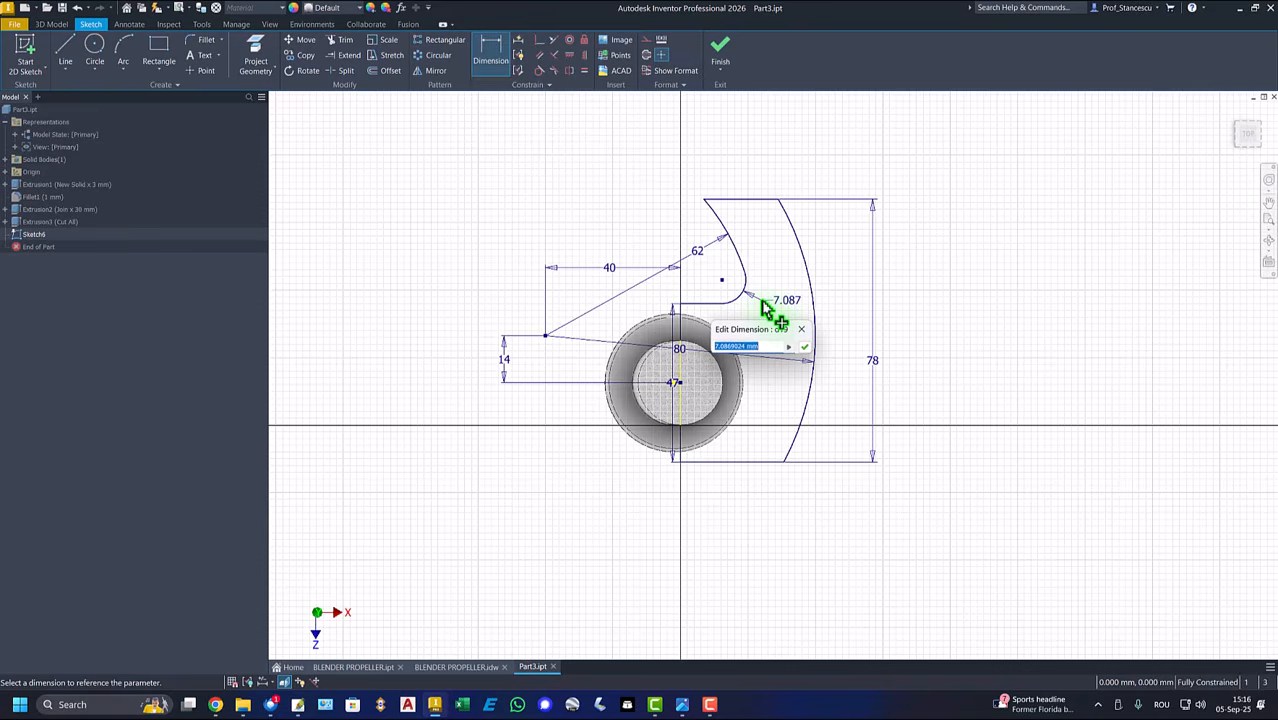
{"action": "type", "text": "6"}
{"action": "key", "text": "Return"}
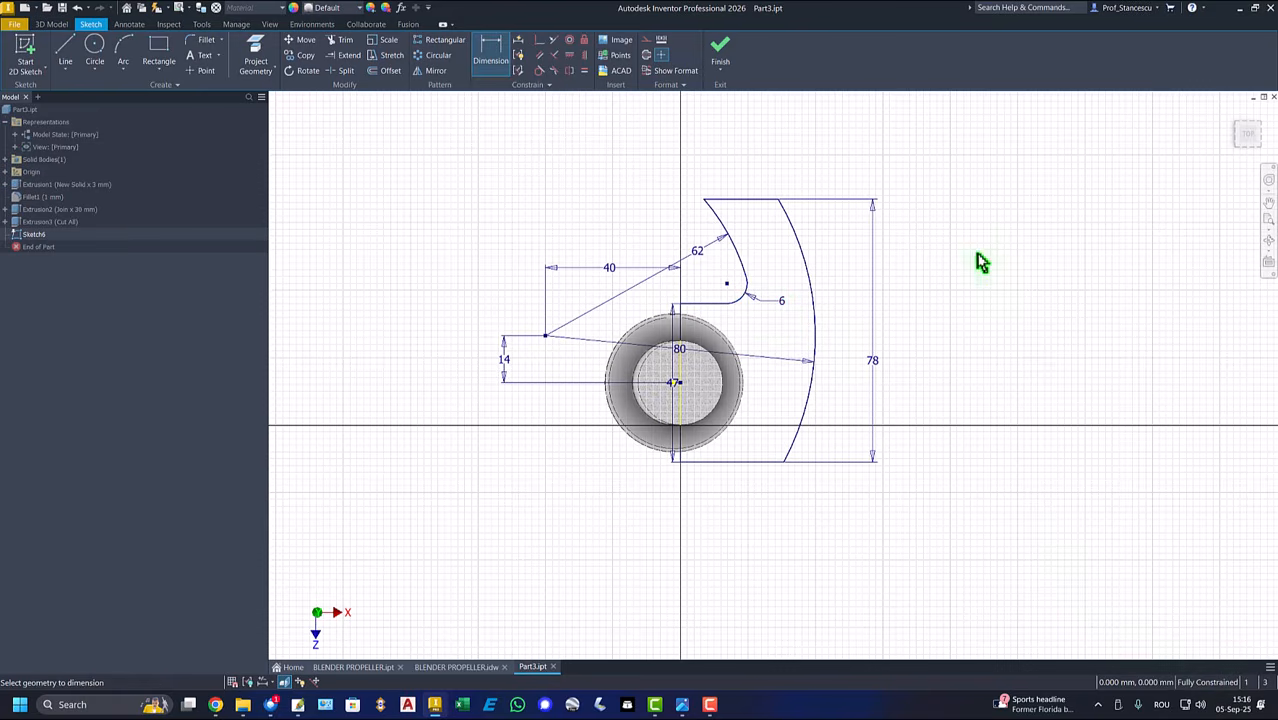
Step: Finish the blade sketch and extrude its profile 3 mm upward, joined to the existing body
{"action": "left_click", "coordinate": [720, 55]}
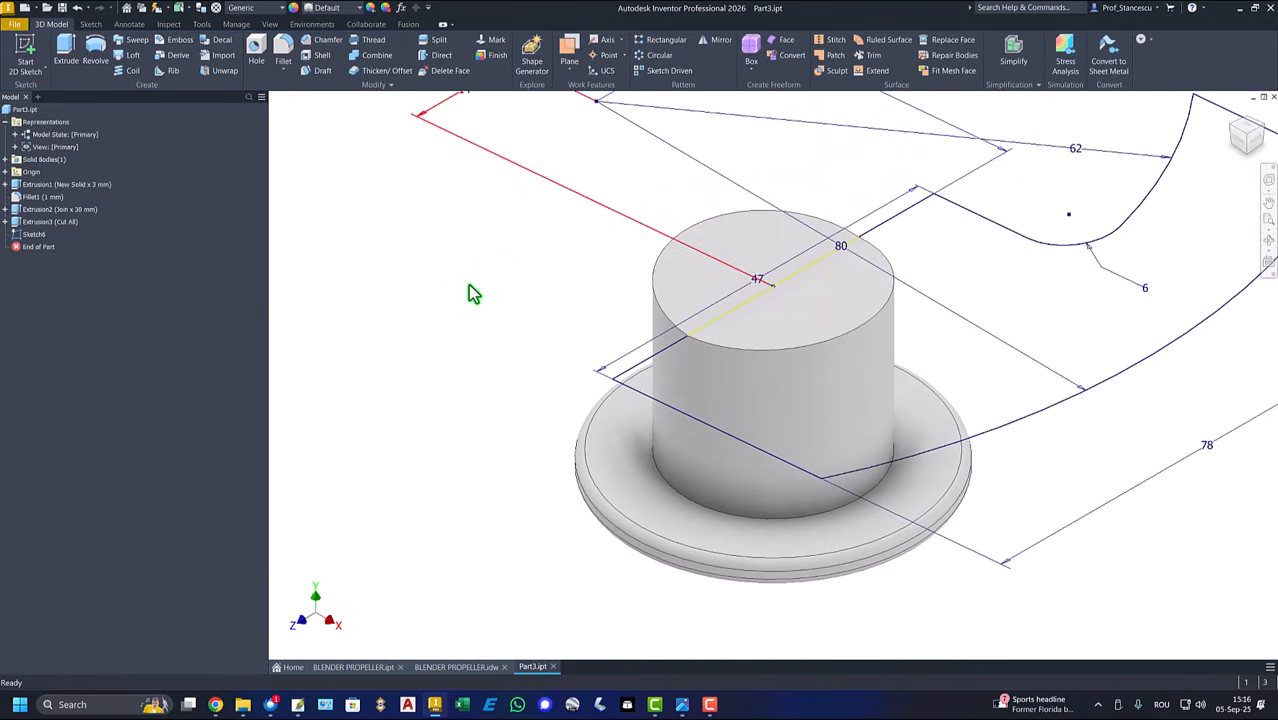
{"action": "left_click", "coordinate": [65, 47]}
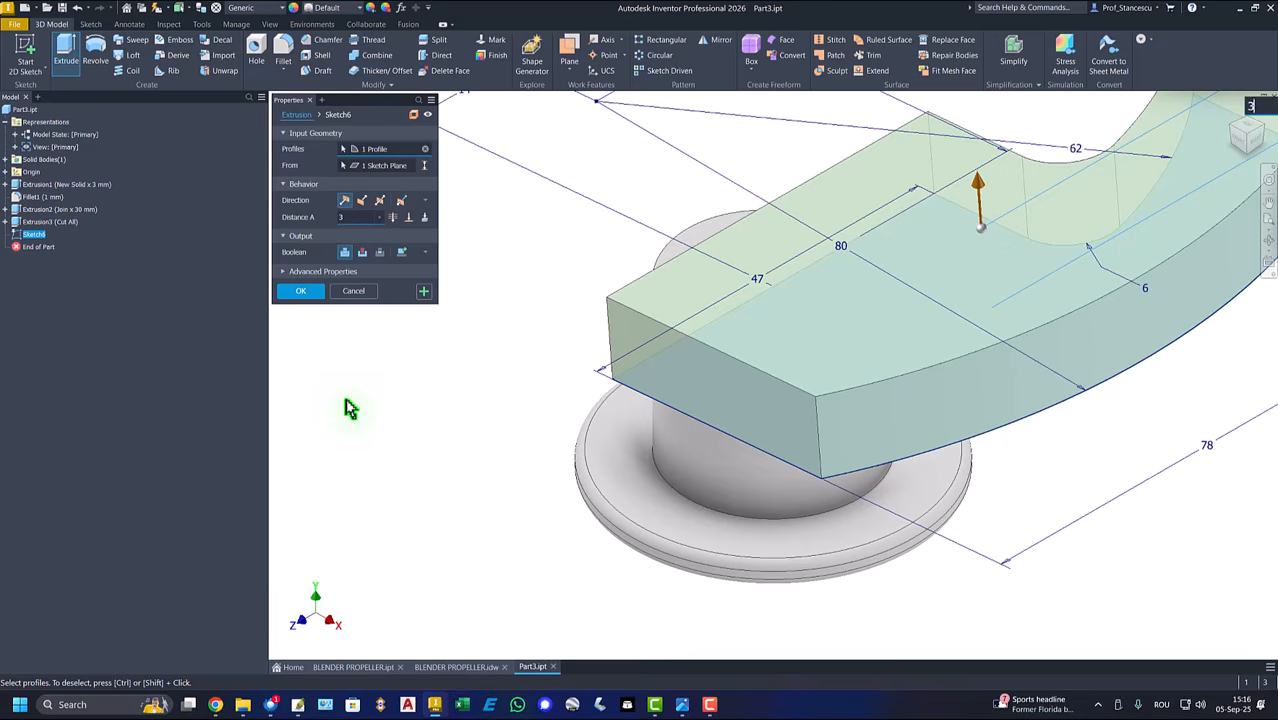
{"action": "left_click", "coordinate": [303, 292]}
{"action": "key", "text": "F6"}
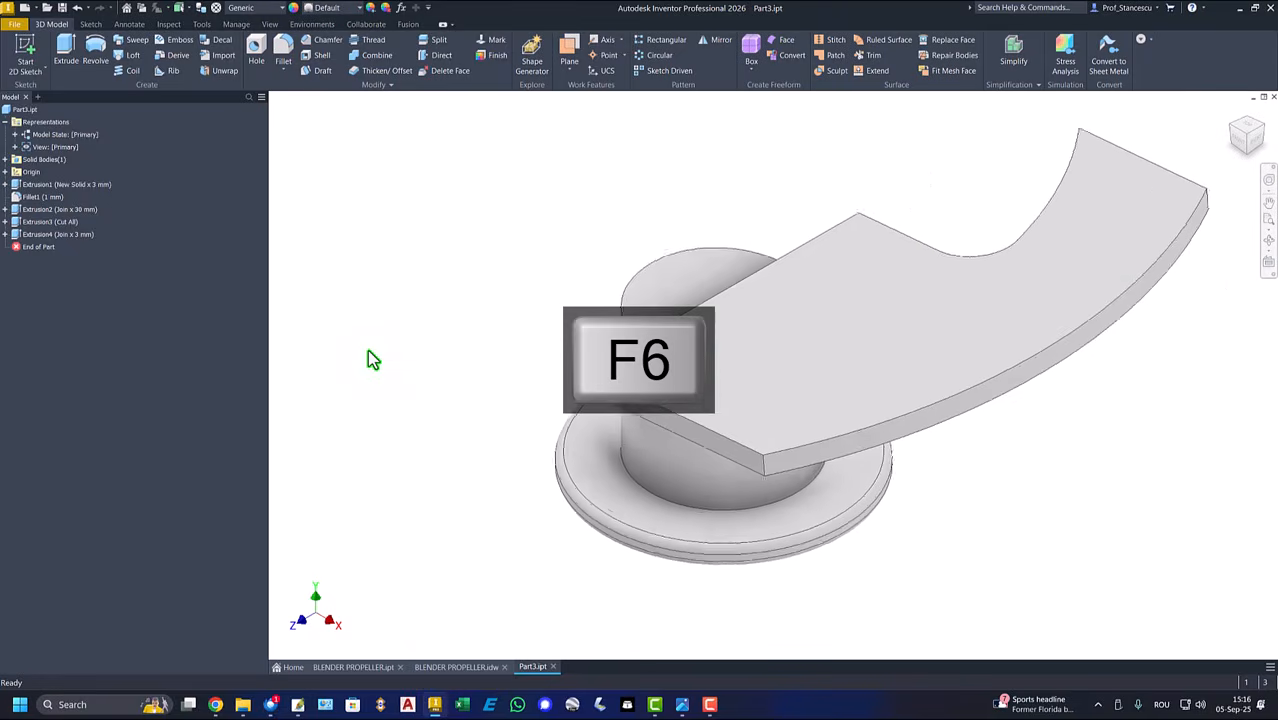
Step: Examine the blade wall's section and arc dimensions in the BLENDER PROPELLER.idw drawing and return to the part
{"action": "left_click", "coordinate": [445, 666]}
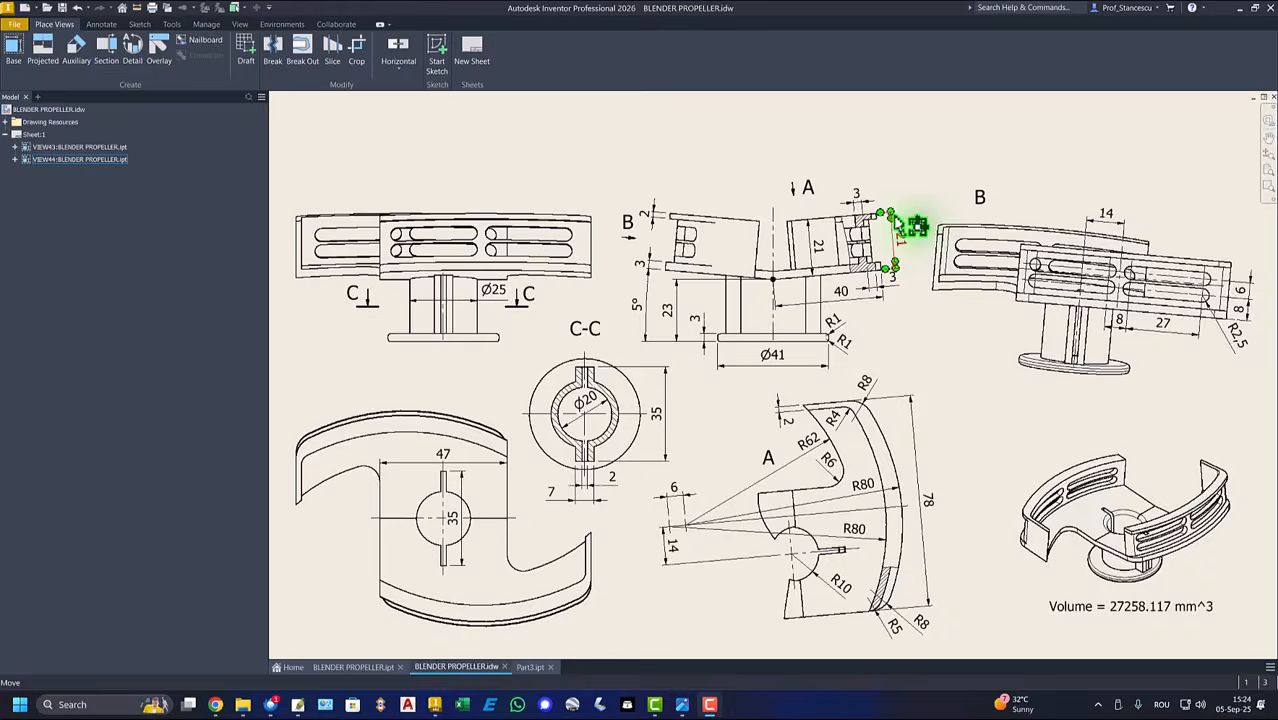
{"action": "scroll", "coordinate": [875, 240], "scroll_direction": "up", "scroll_amount": 4}
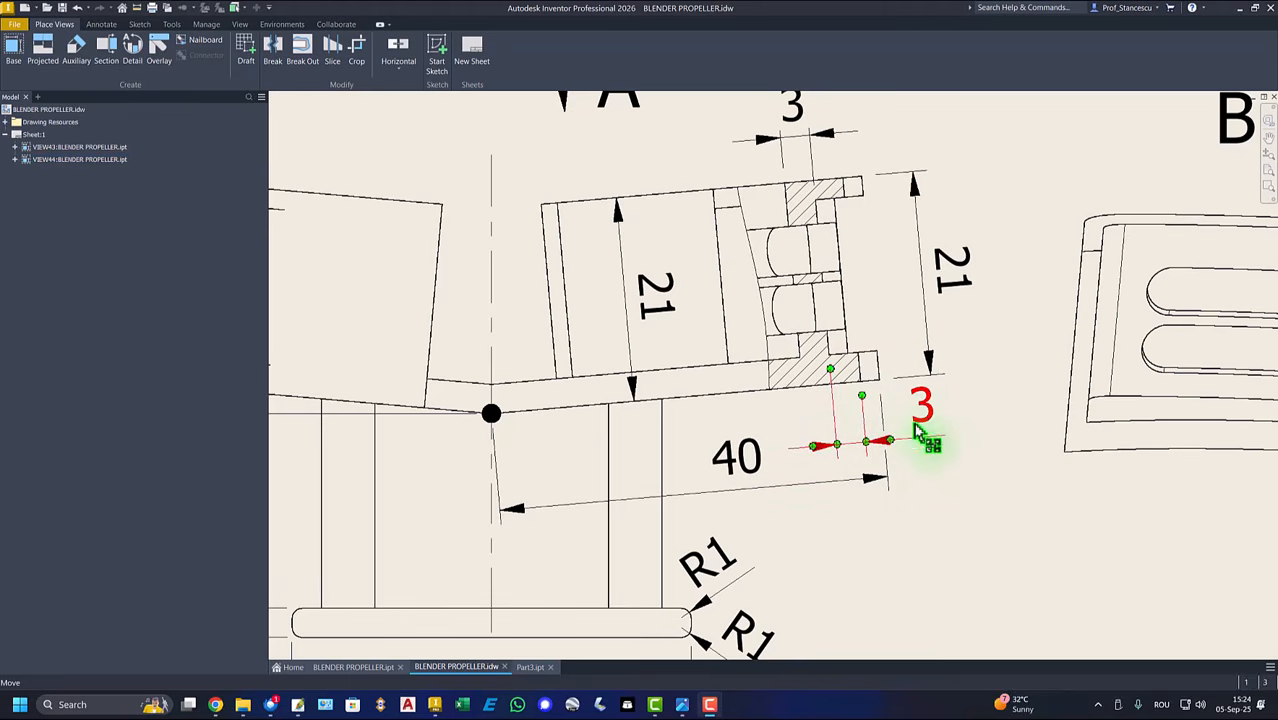
{"action": "key", "text": "Home"}
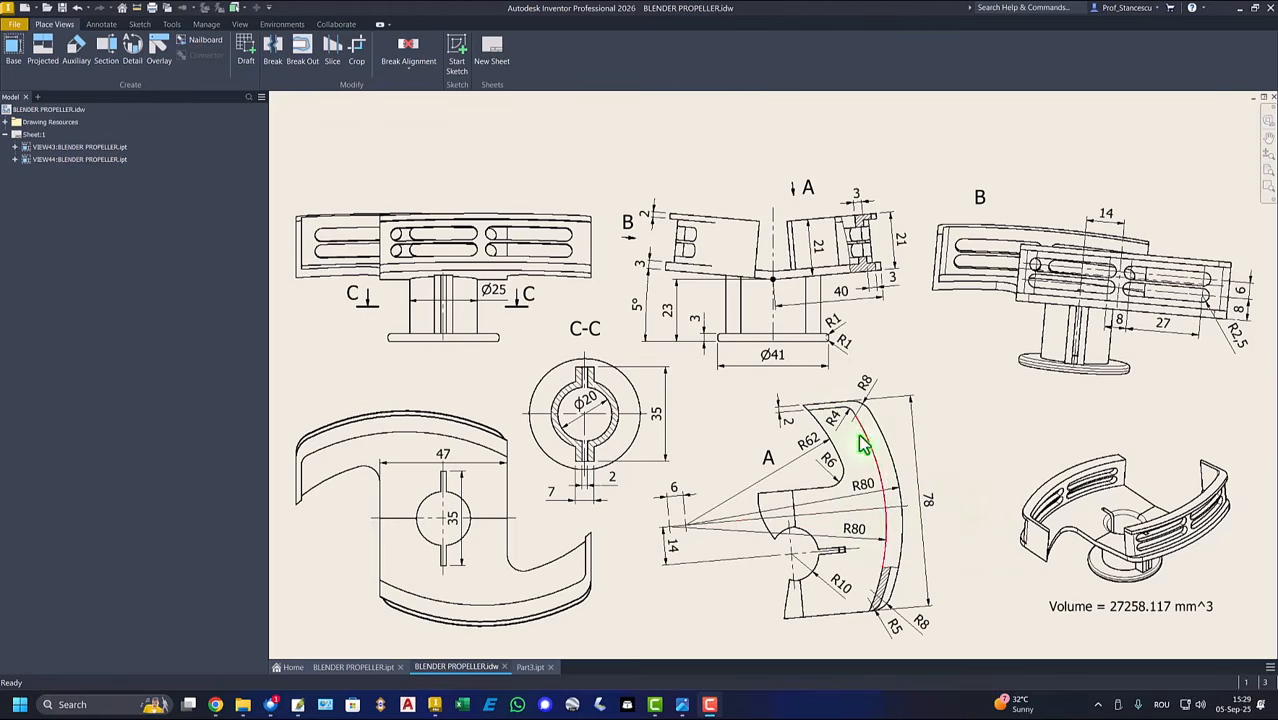
{"action": "left_click", "coordinate": [530, 667]}
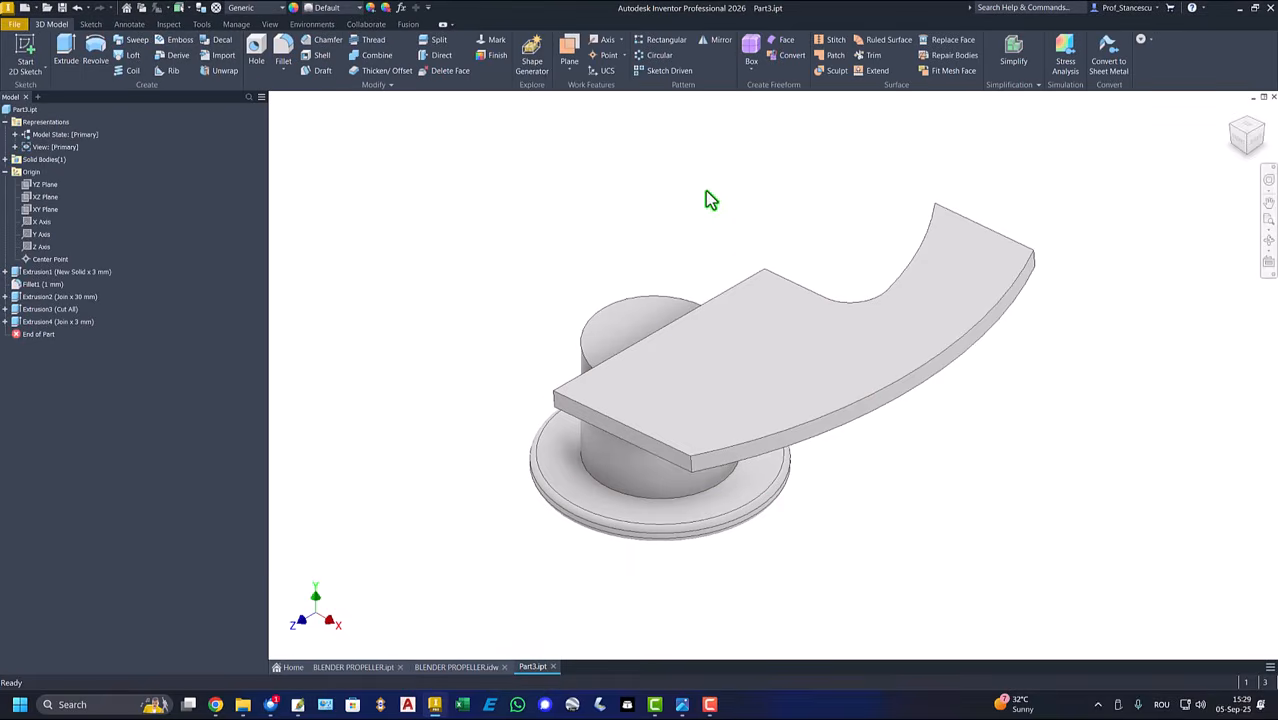
Step: Create a work plane midway between the blade's two straight end faces
{"action": "left_click", "coordinate": [569, 58]}
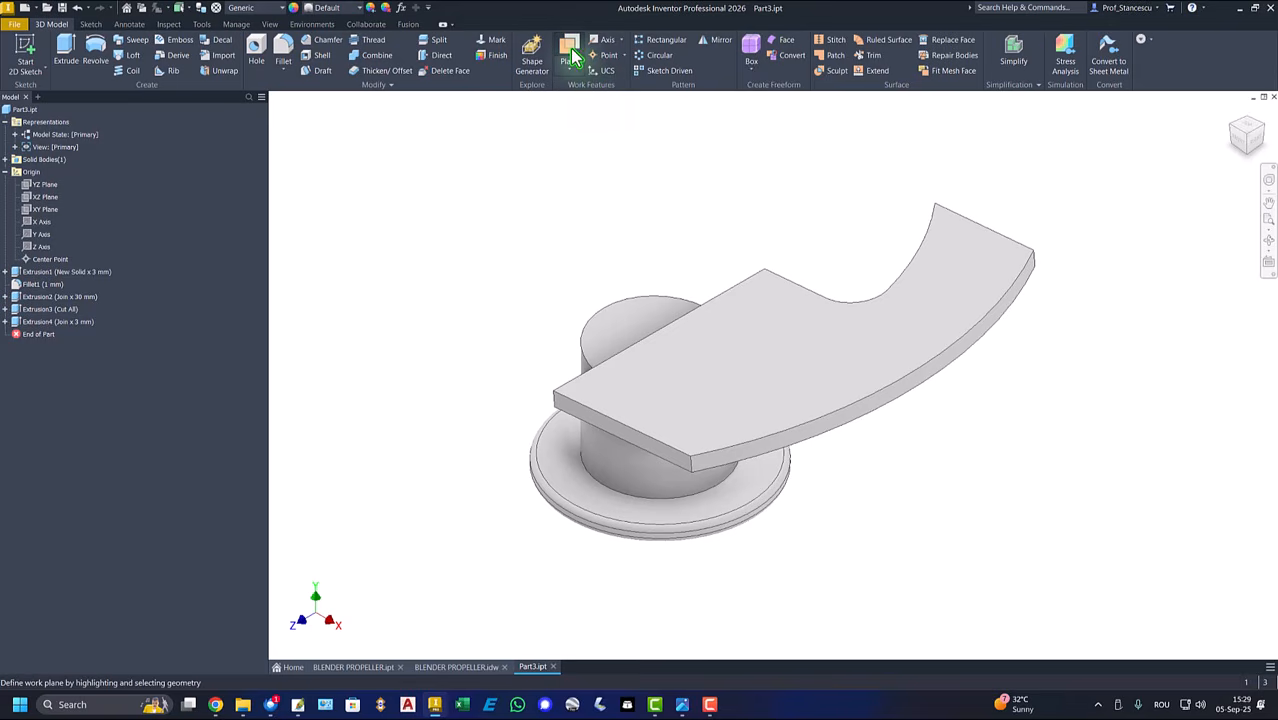
{"action": "left_click", "coordinate": [582, 420]}
{"action": "middle_click_drag", "start_coordinate": [893, 345], "coordinate": [1135, 388], "text": "shift"}
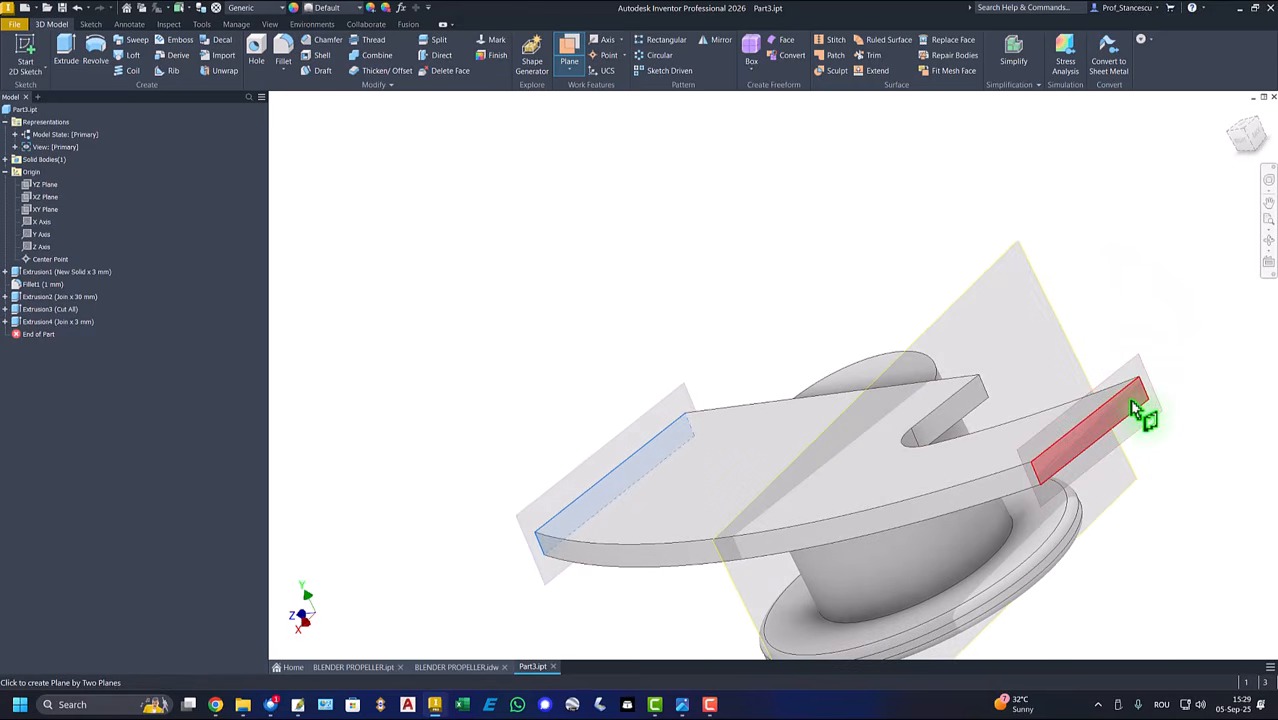
{"action": "left_click", "coordinate": [1133, 408]}
{"action": "key", "text": "F6"}
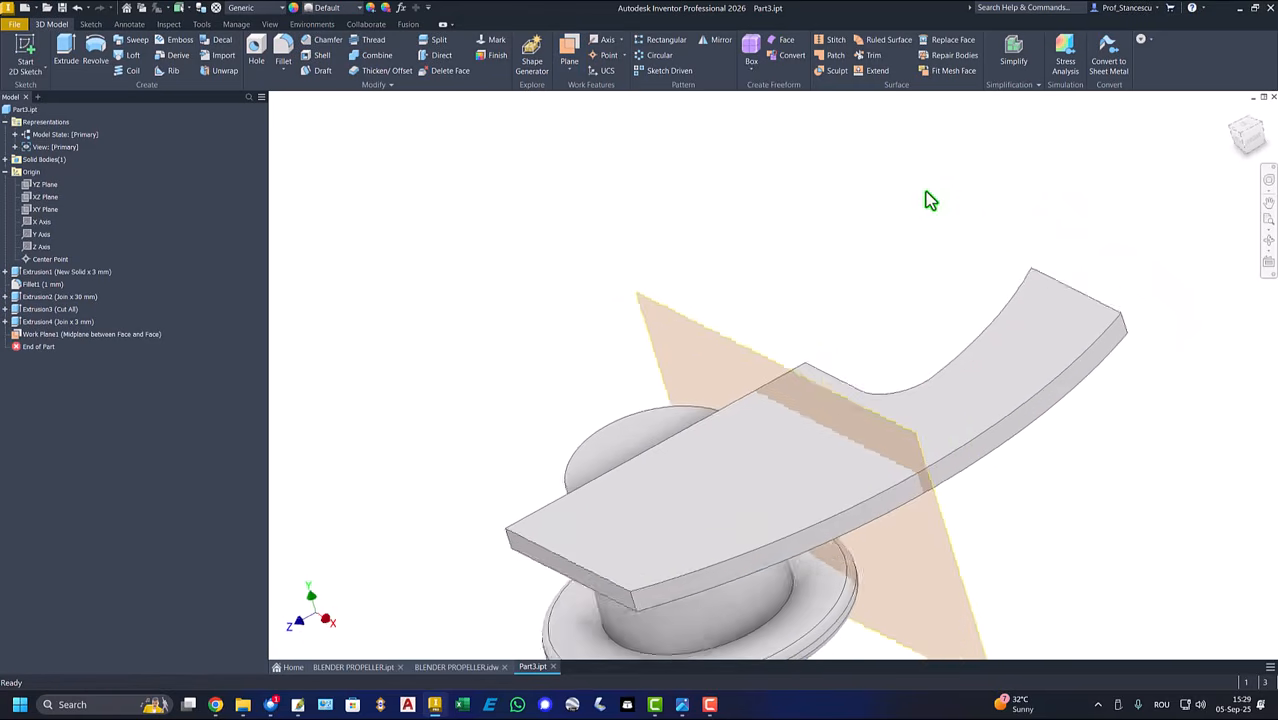
Step: Start a sketch on the new midplane, slice the graphics, and project the blade section's outer vertical edge
{"action": "left_click", "coordinate": [988, 367]}
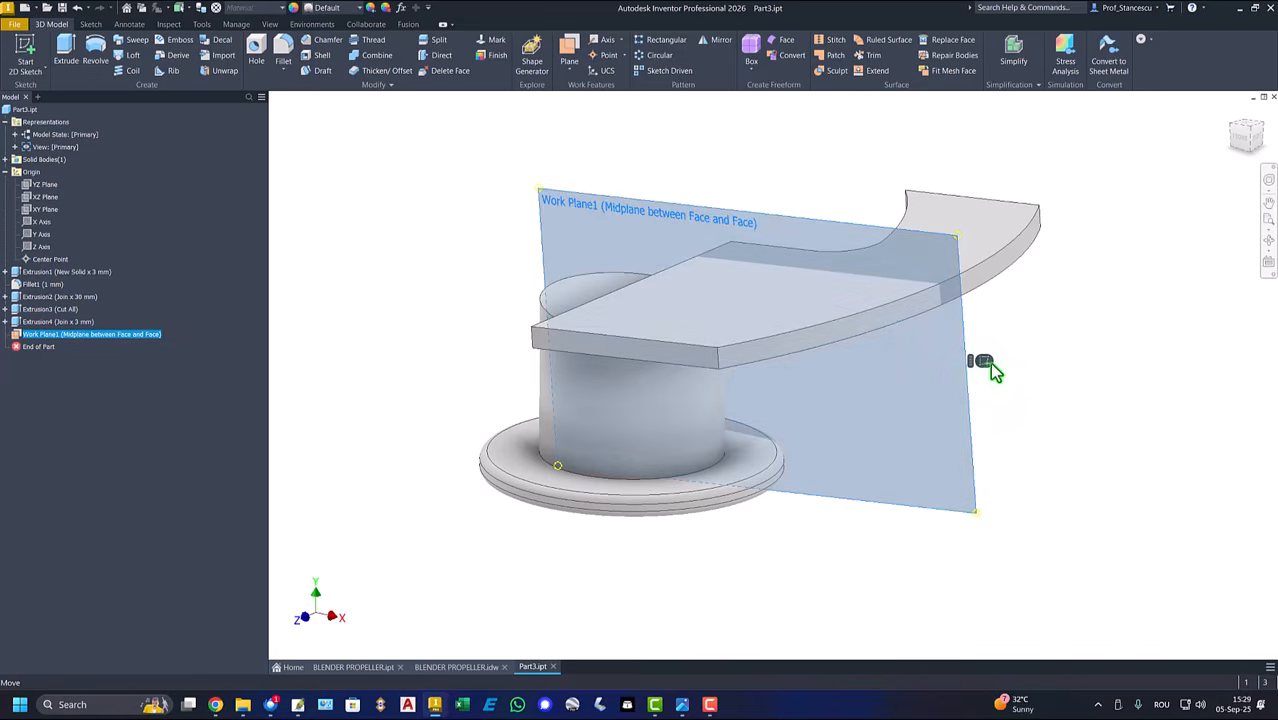
{"action": "key", "text": "s"}
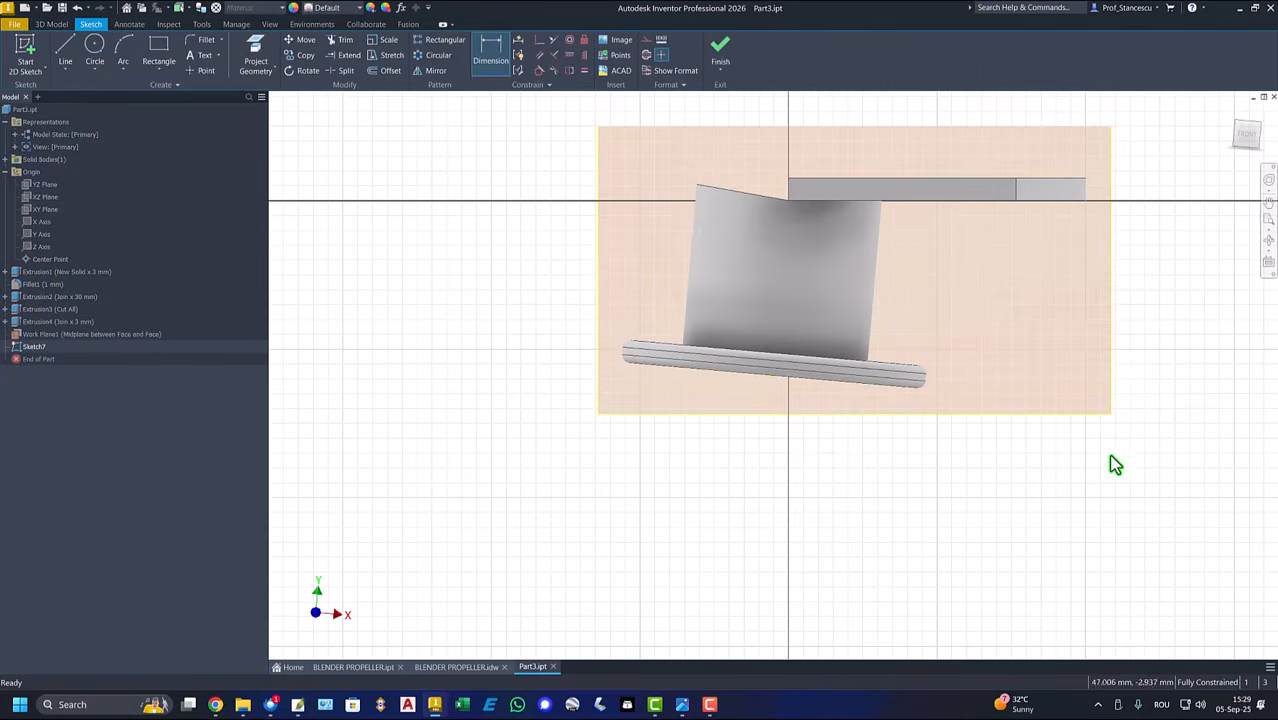
{"action": "key", "text": "F7"}
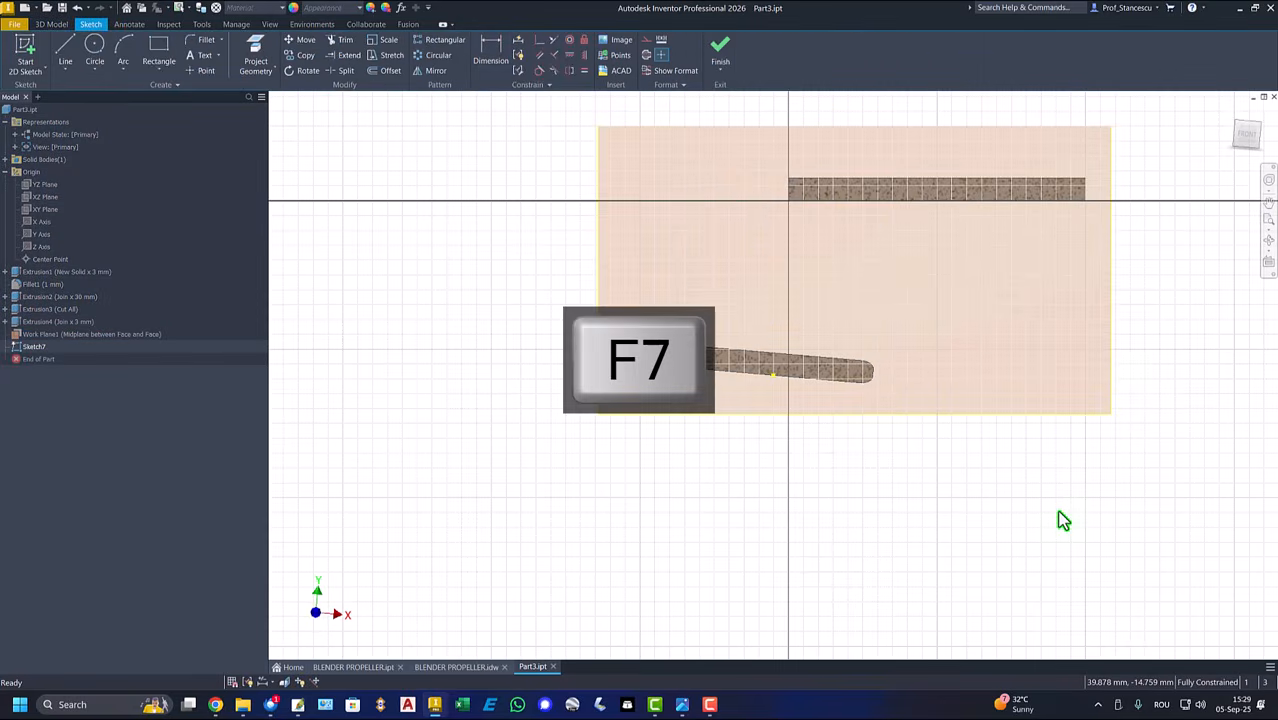
{"action": "left_click", "coordinate": [256, 60]}
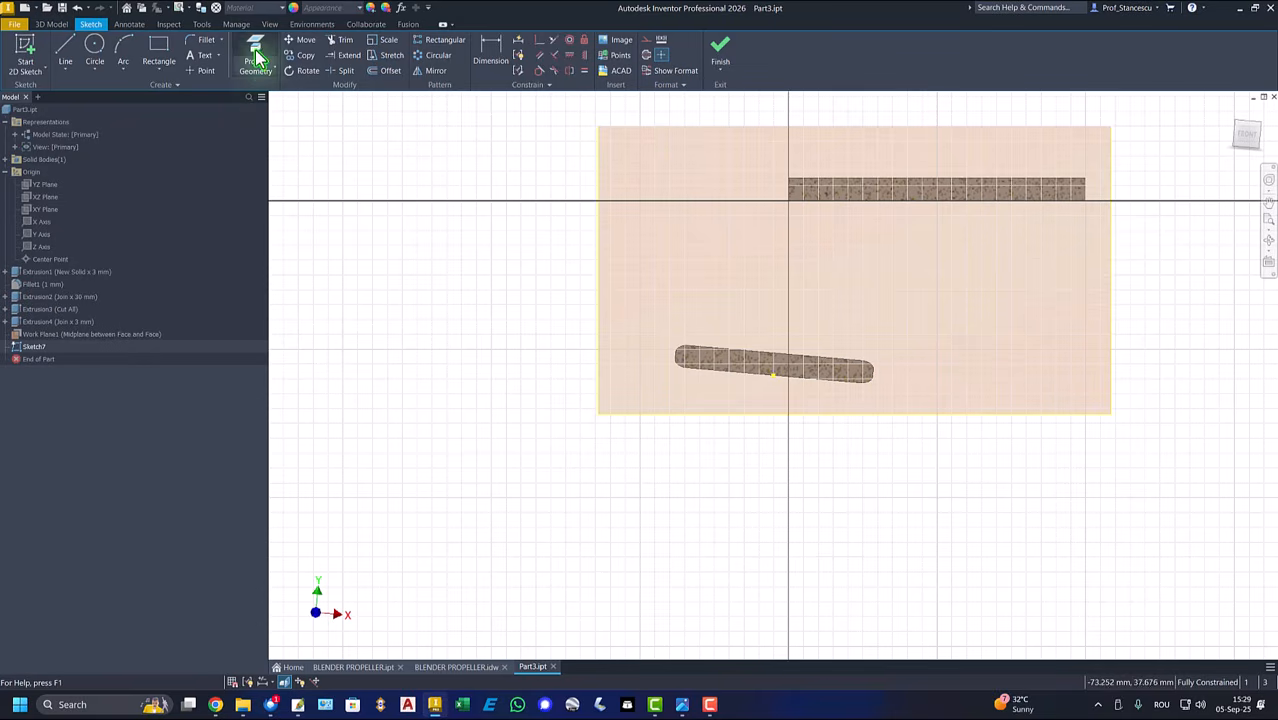
{"action": "left_click", "coordinate": [1088, 190]}
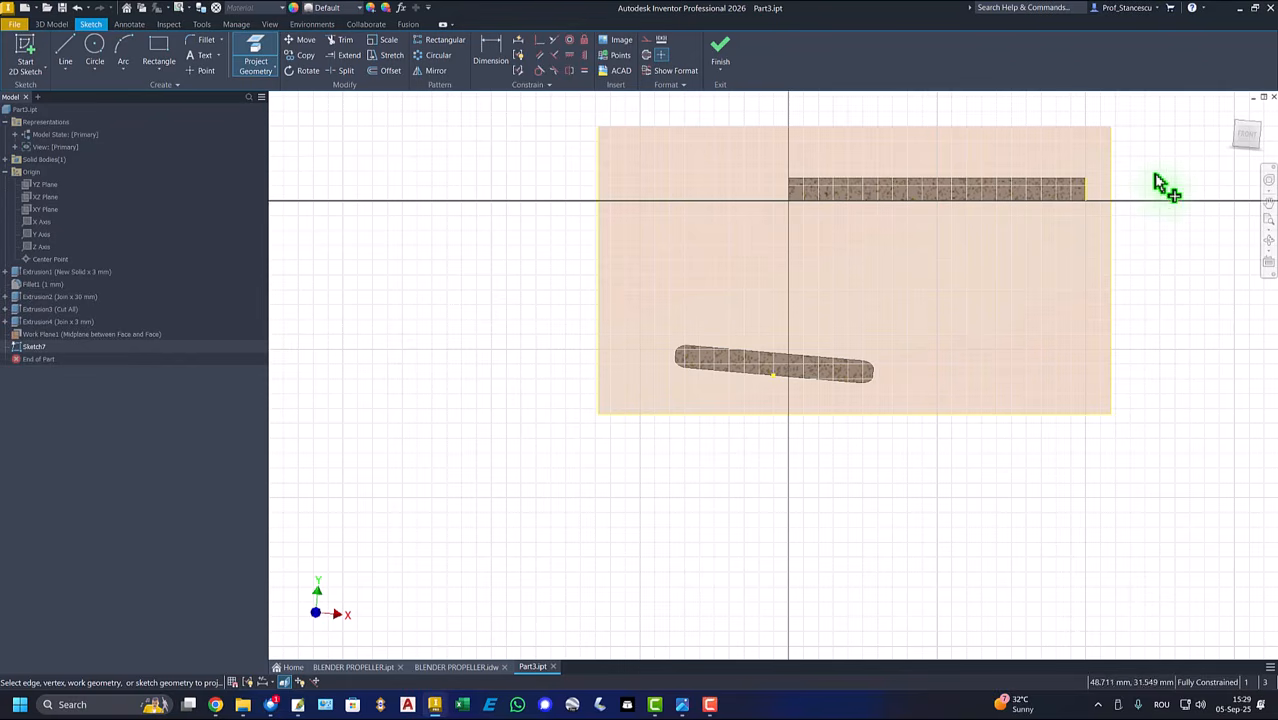
{"action": "key", "text": "Escape"}
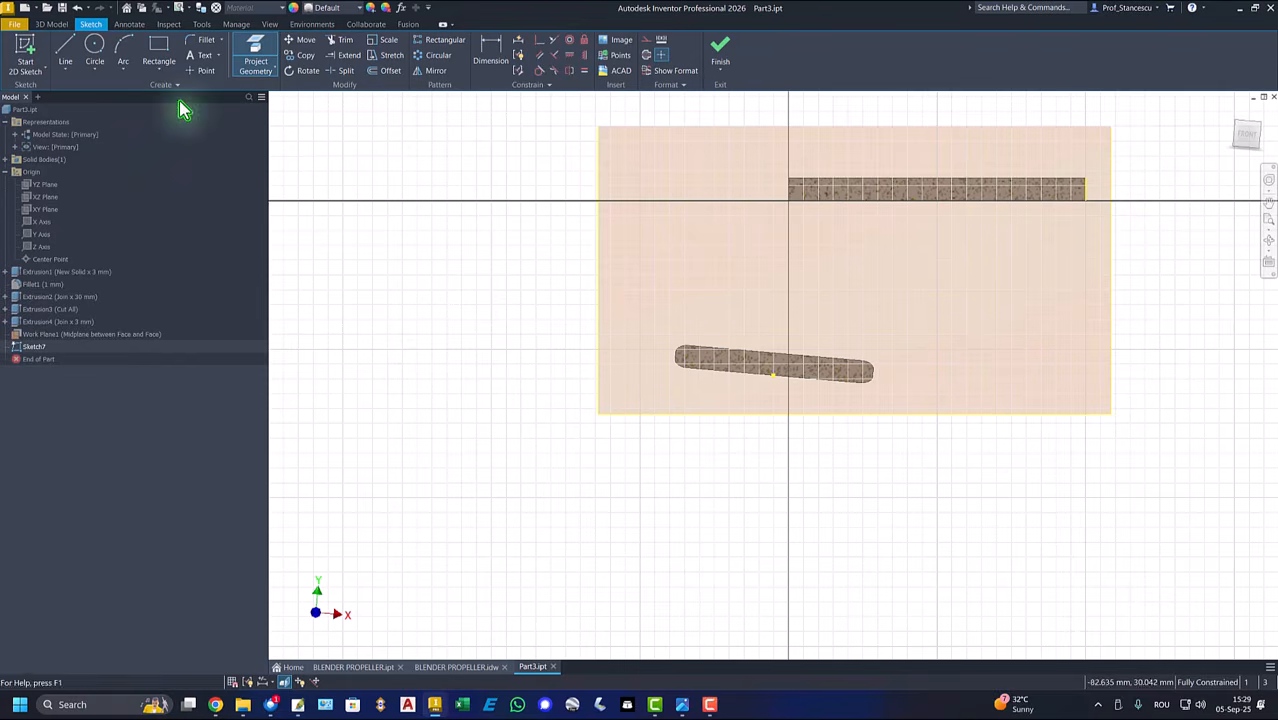
Step: Sketch a closed wall profile about 18 mm high on the blade section's upper edge, with an outward lip about 3 mm thick at its top
{"action": "left_click", "coordinate": [63, 52]}
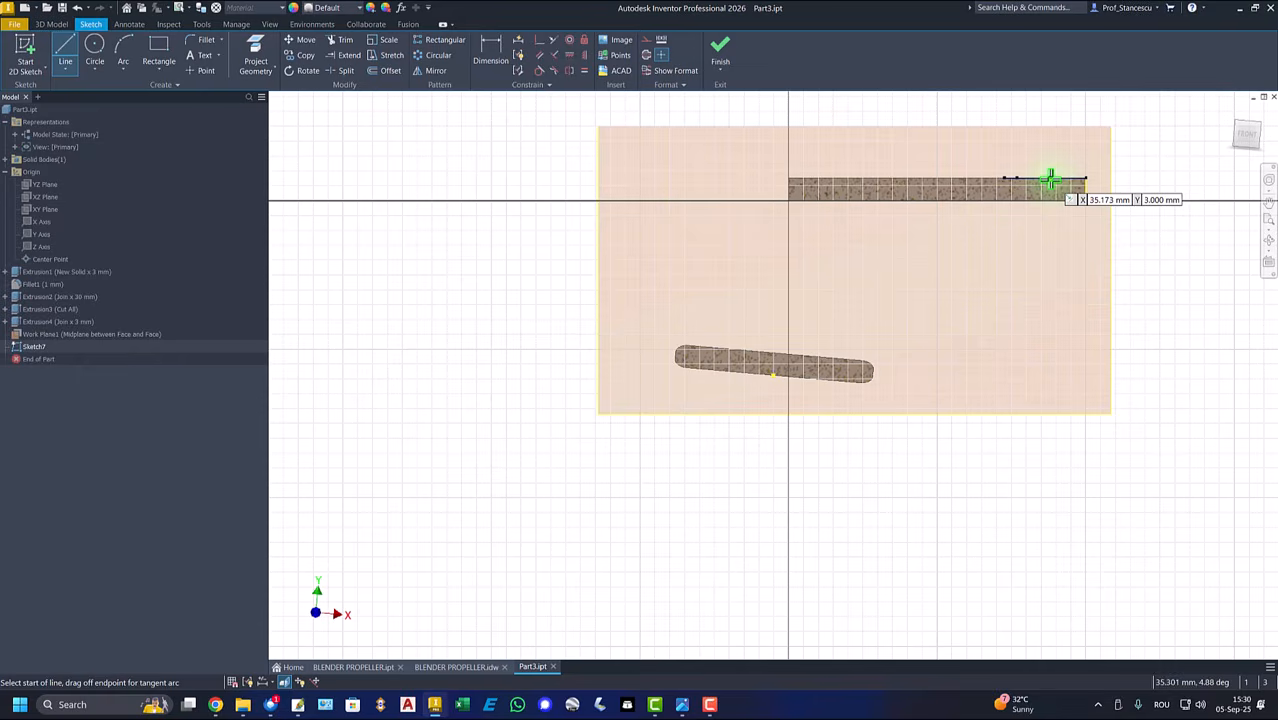
{"action": "left_click", "coordinate": [1050, 178]}
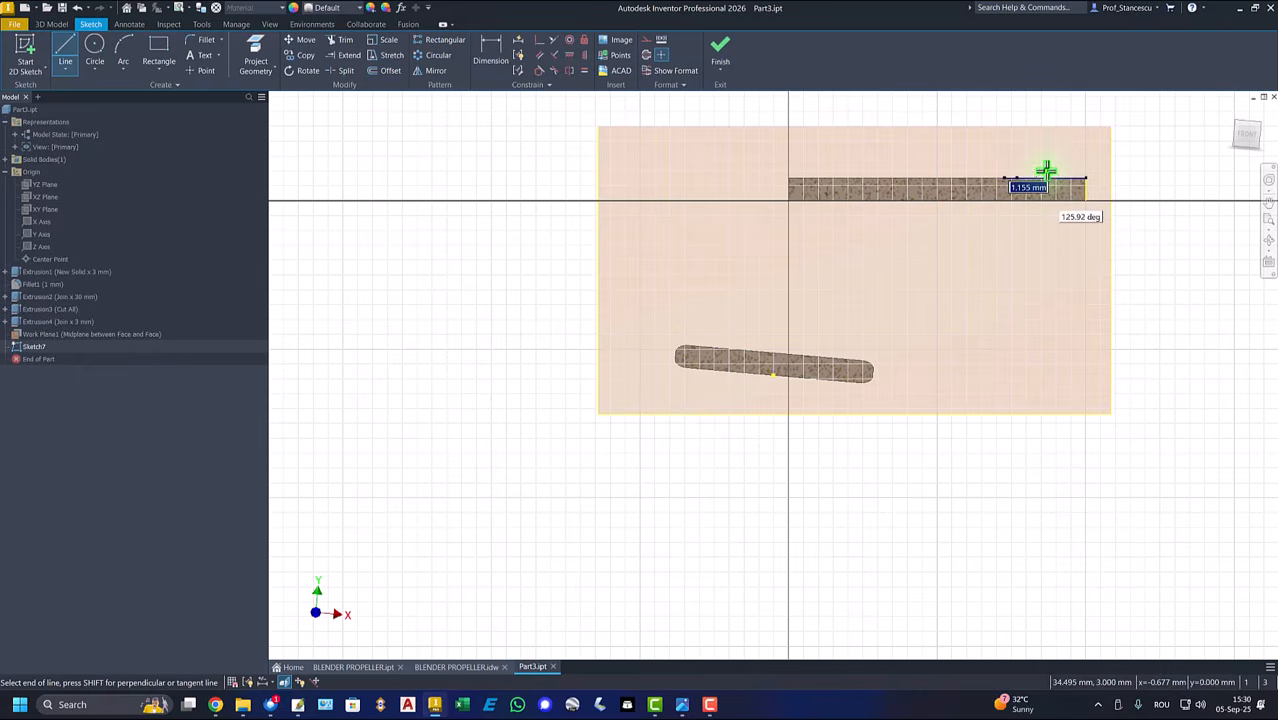
{"action": "middle_click_drag", "start_coordinate": [1047, 148], "coordinate": [1060, 236]}
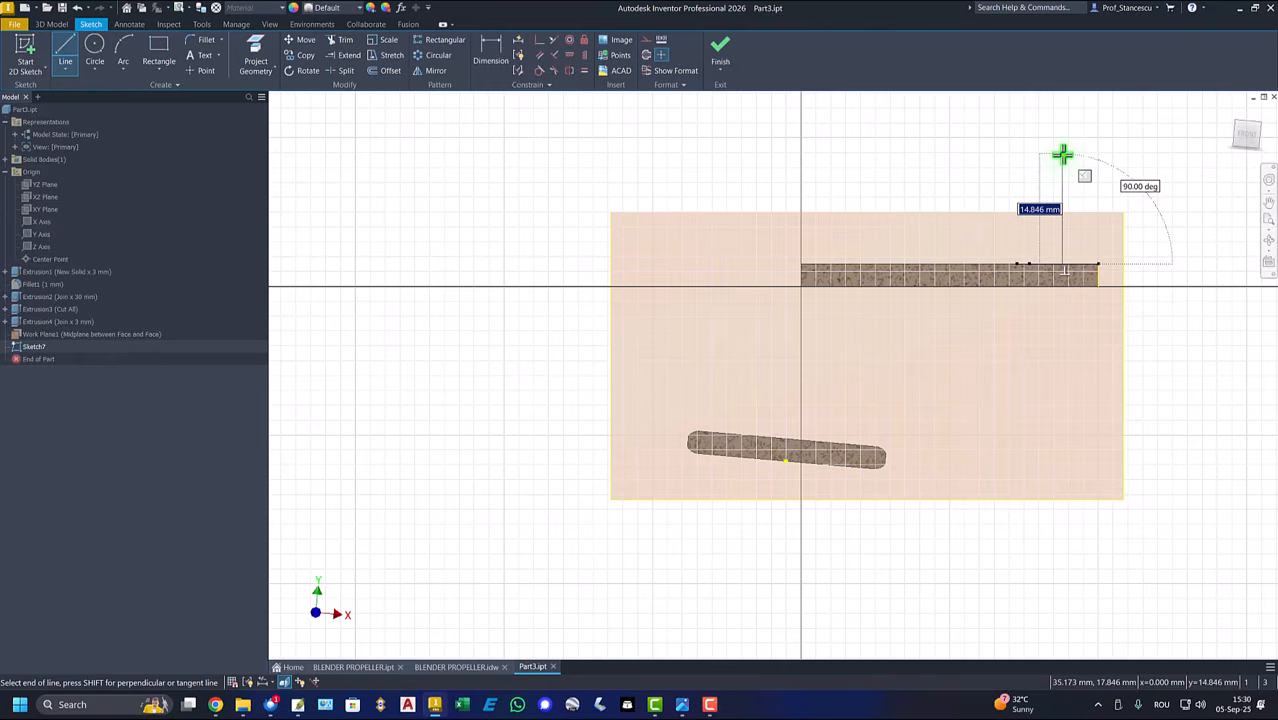
{"action": "left_click", "coordinate": [1062, 153]}
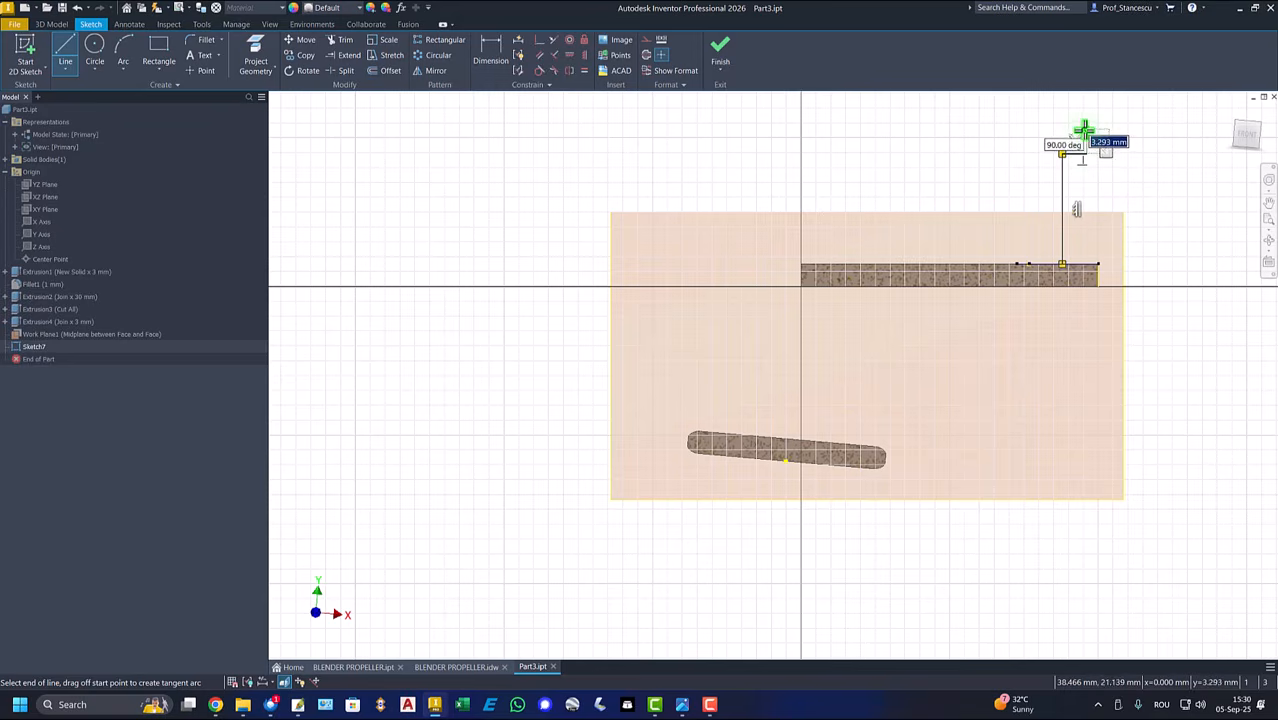
{"action": "left_click", "coordinate": [1087, 153]}
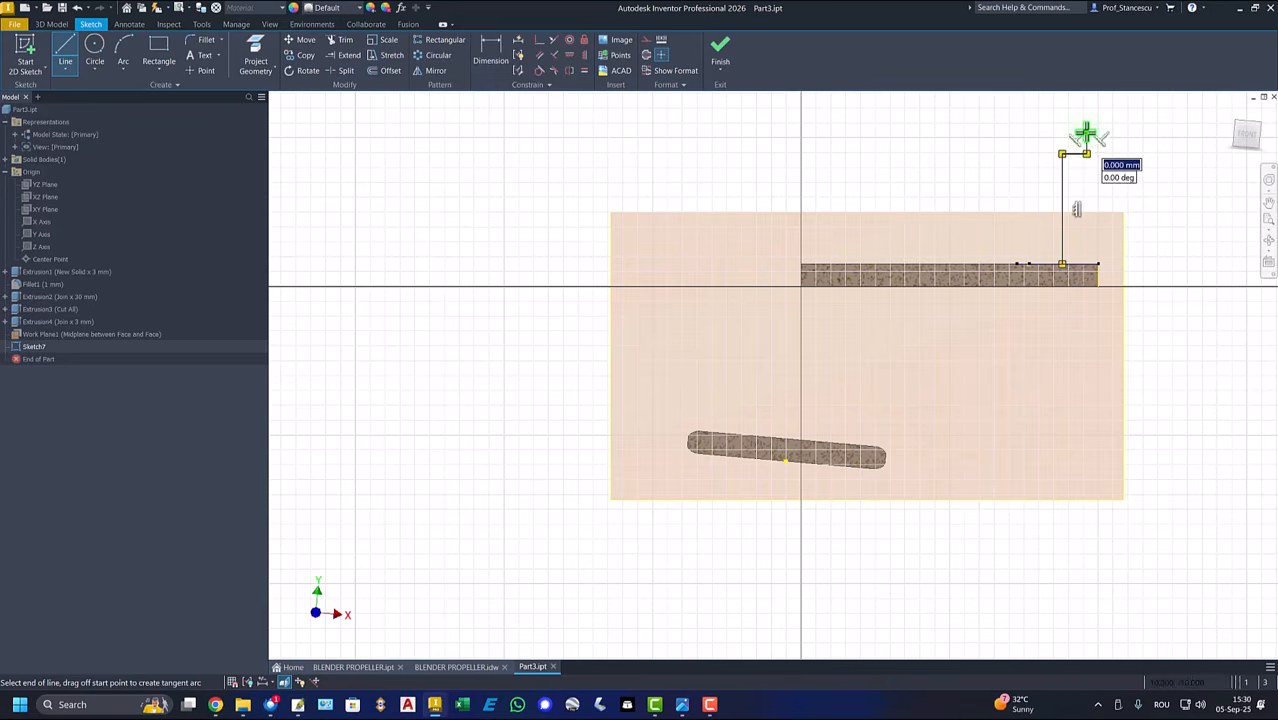
{"action": "left_click", "coordinate": [1035, 132]}
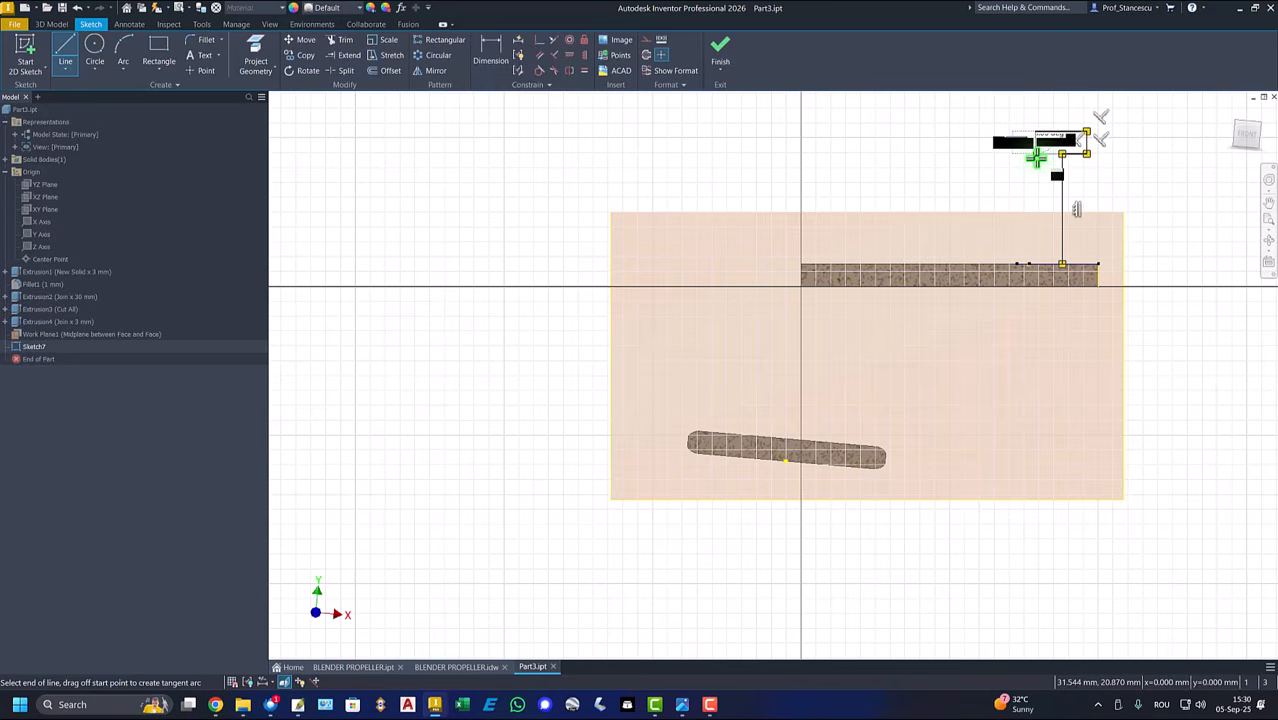
{"action": "left_click", "coordinate": [1035, 265]}
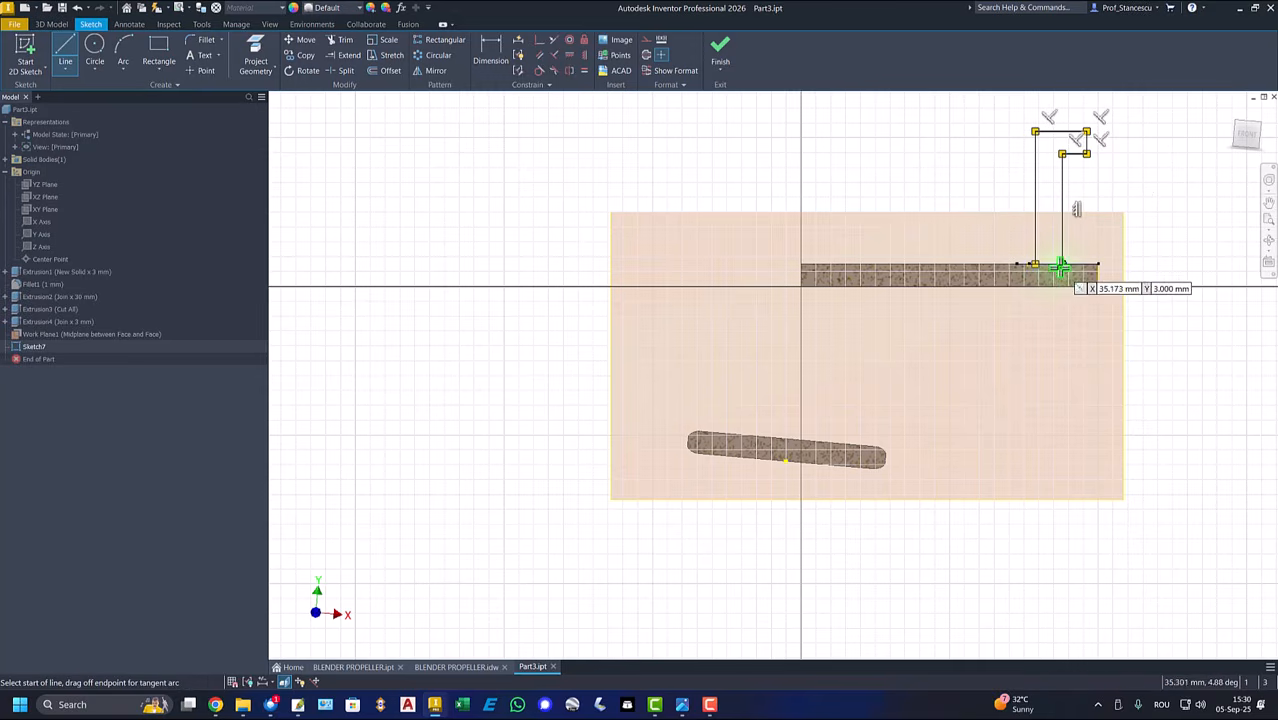
{"action": "left_click", "coordinate": [1036, 265]}
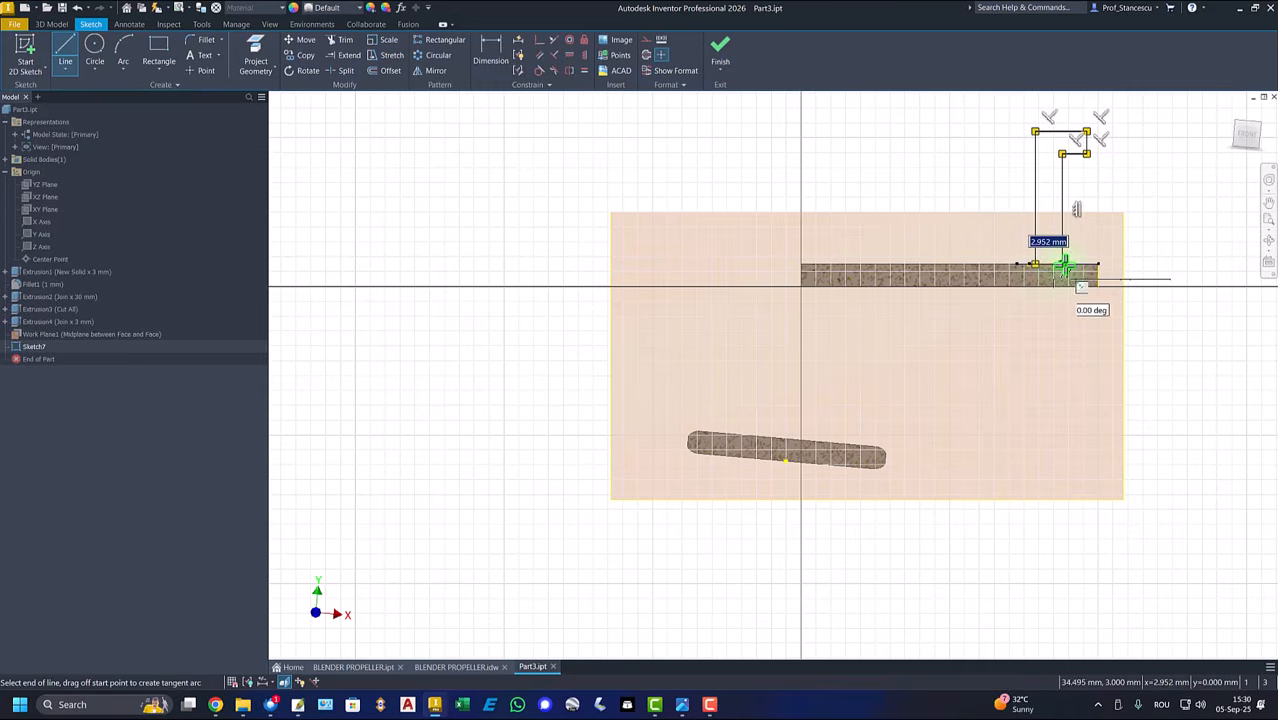
{"action": "left_click", "coordinate": [1063, 265]}
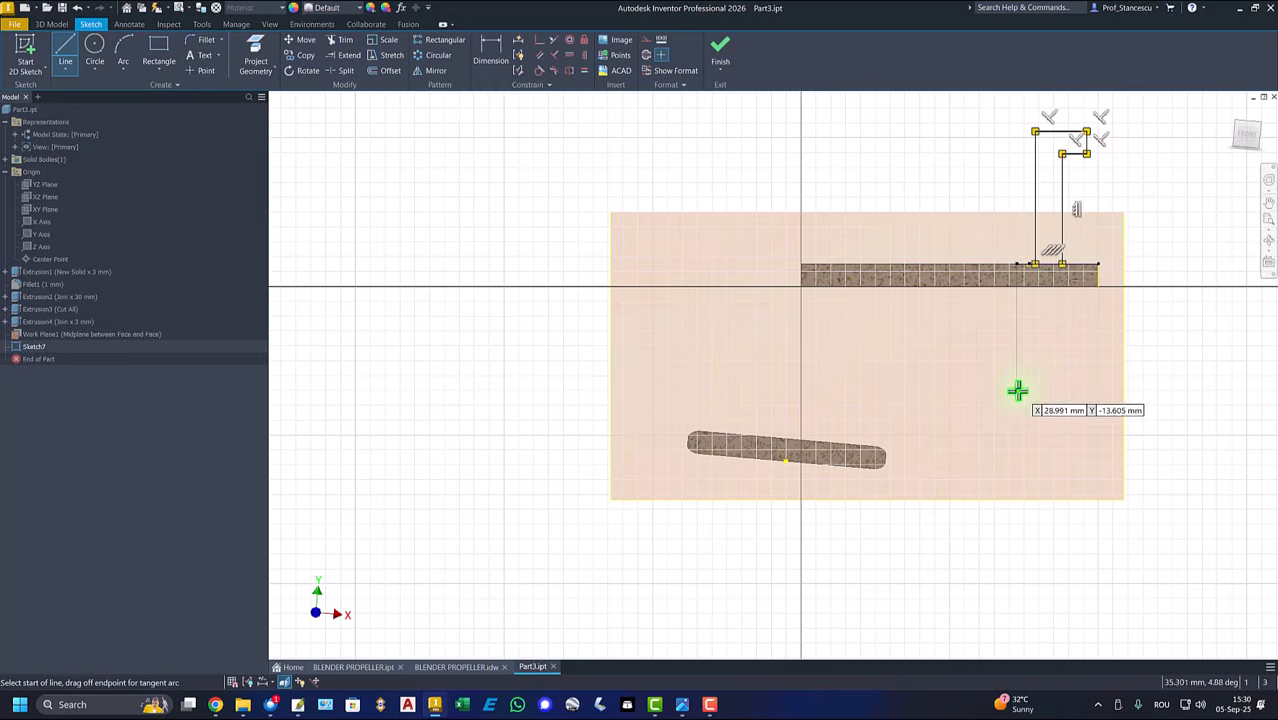
Step: Dimension the wall profile's top edge 21 mm above the blade section's lower outer corner
{"action": "right_click", "coordinate": [653, 154]}
{"action": "left_click", "coordinate": [693, 160]}
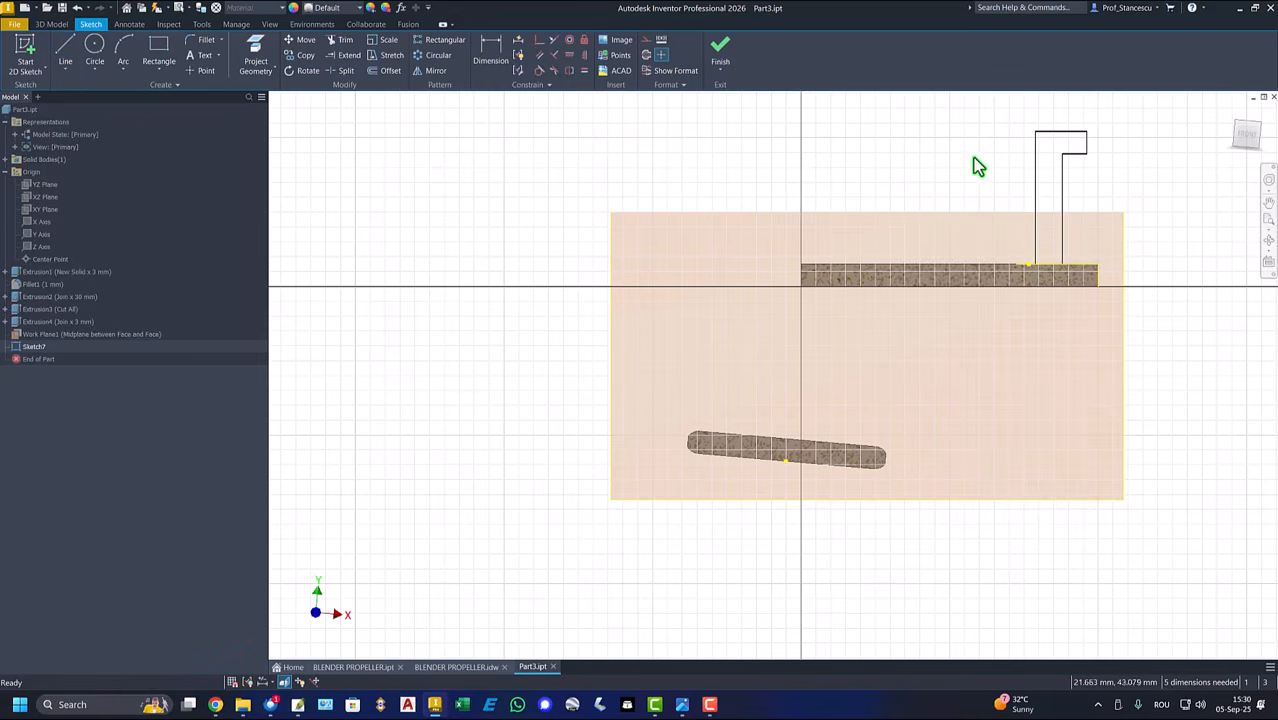
{"action": "left_click", "coordinate": [489, 53]}
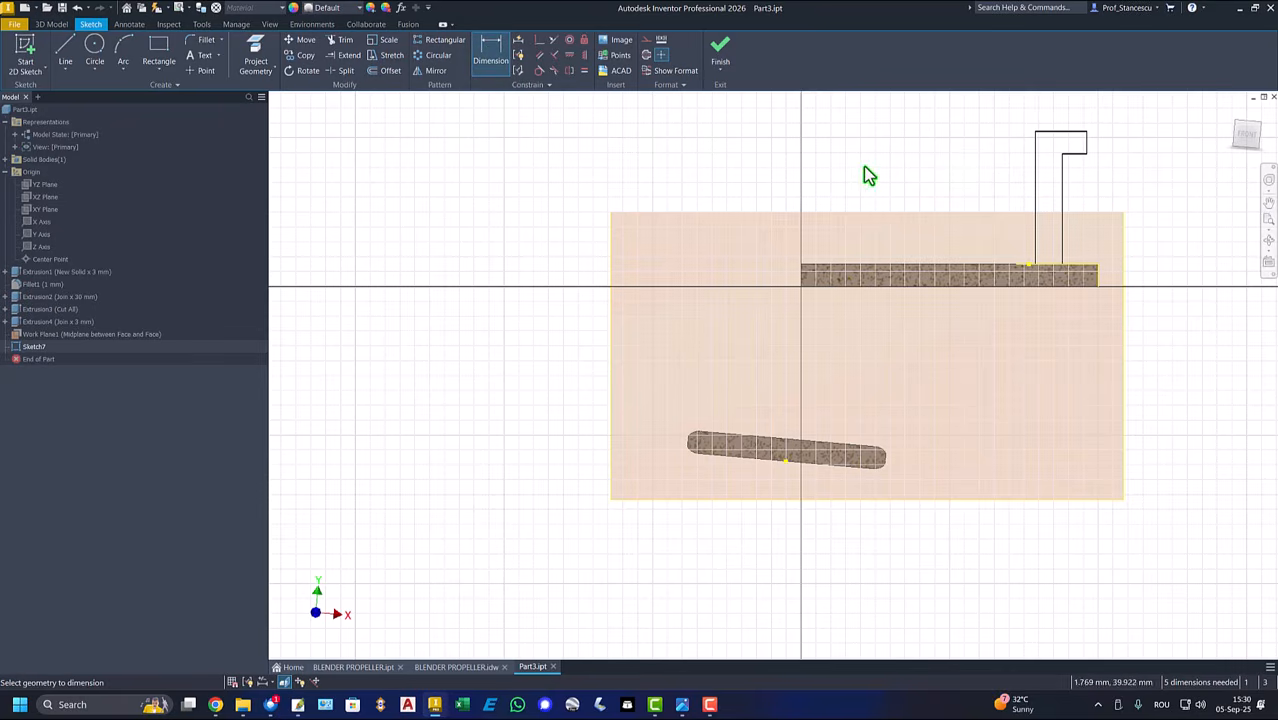
{"action": "left_click", "coordinate": [1079, 137]}
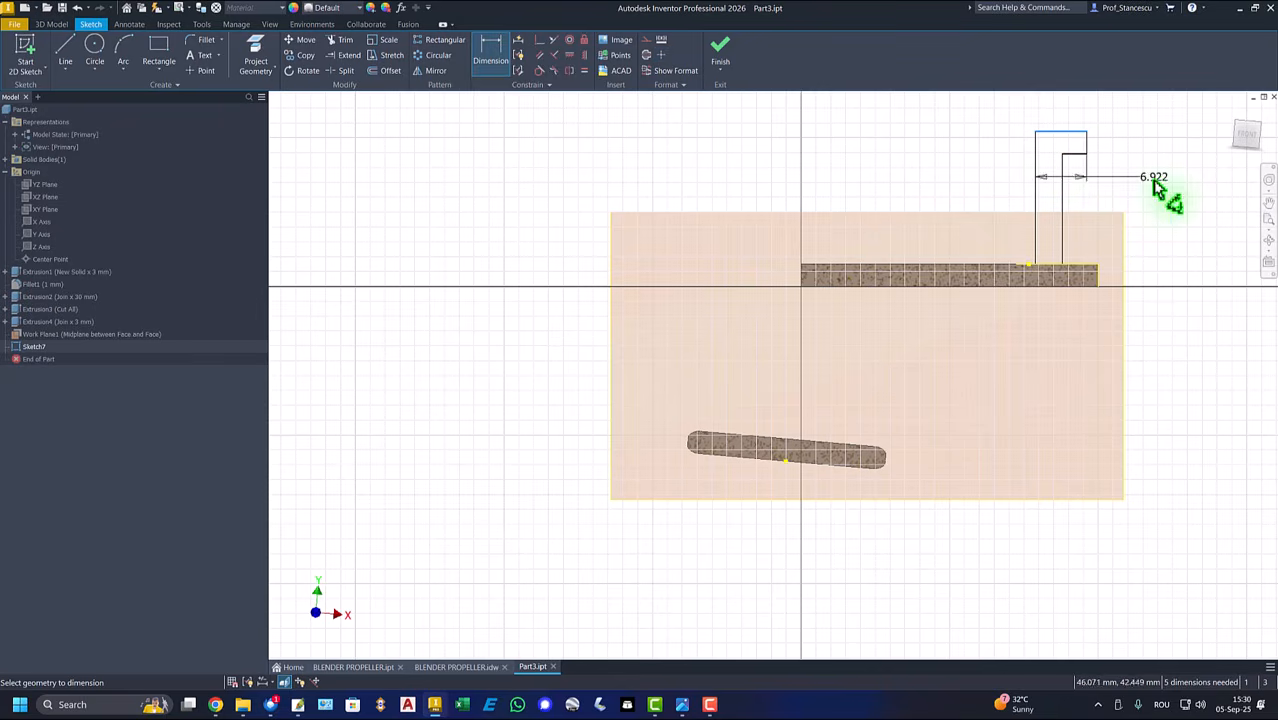
{"action": "left_click", "coordinate": [1121, 279]}
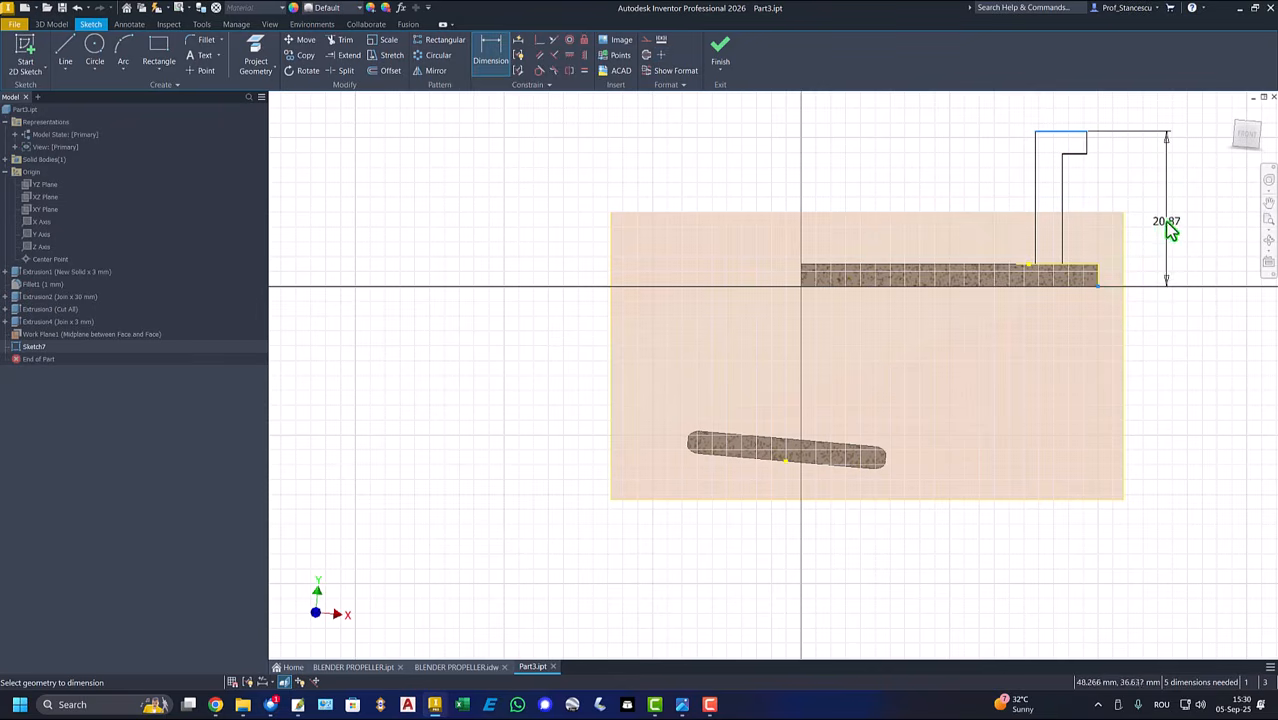
{"action": "left_click", "coordinate": [1168, 222]}
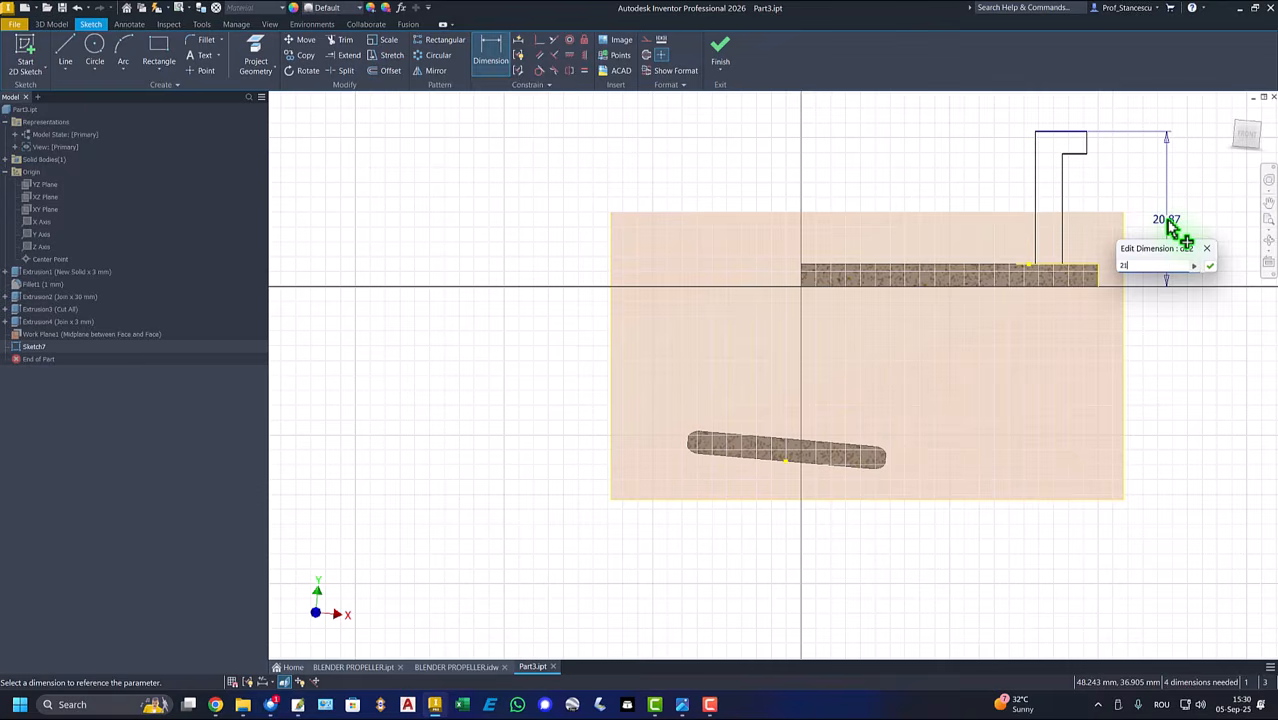
{"action": "type", "text": "21"}
{"action": "key", "text": "Return"}
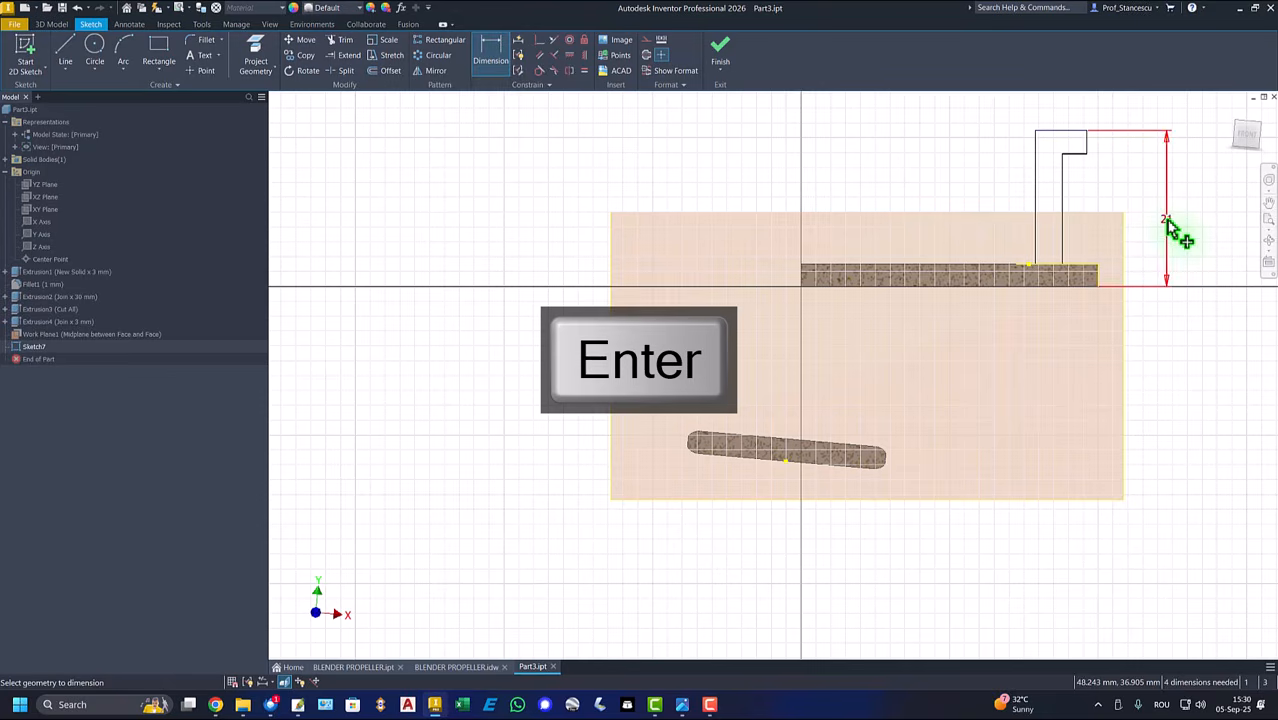
Step: Set the lip's thickness to 2 mm and its outward overhang beyond the wall to 3 mm
{"action": "left_click", "coordinate": [1087, 143]}
{"action": "left_click", "coordinate": [1125, 150]}
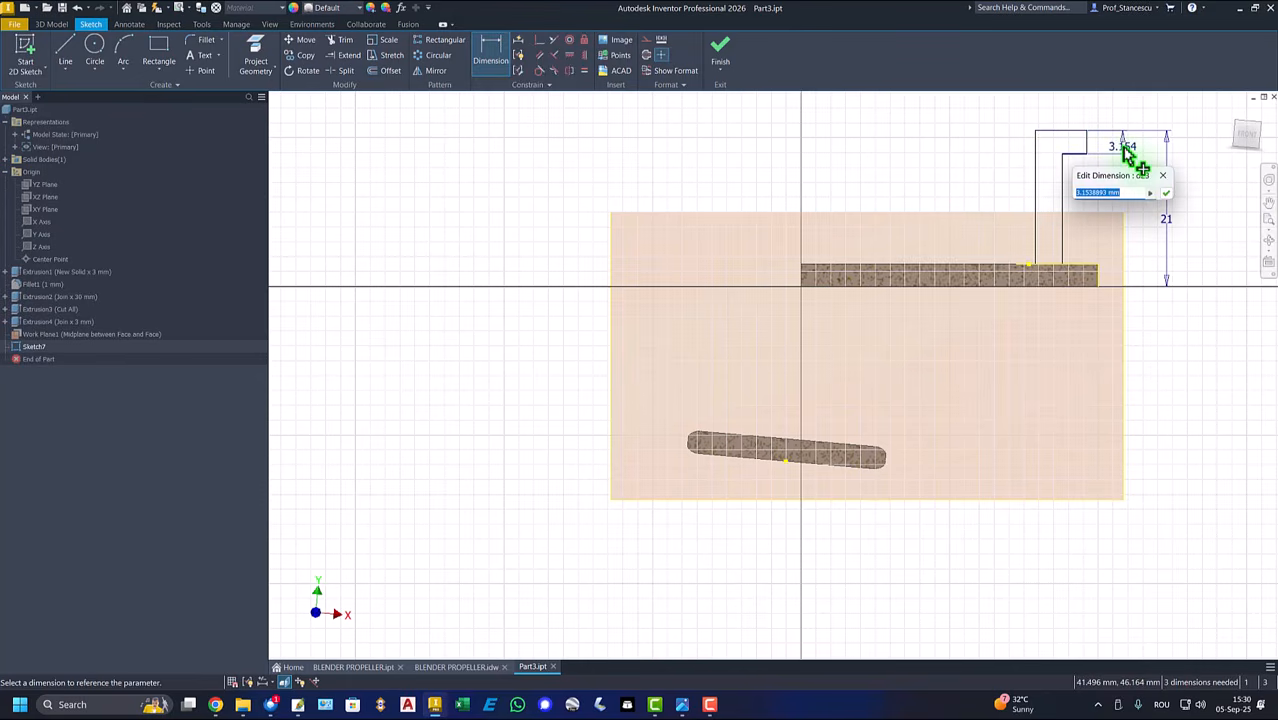
{"action": "type", "text": "2"}
{"action": "key", "text": "Return"}
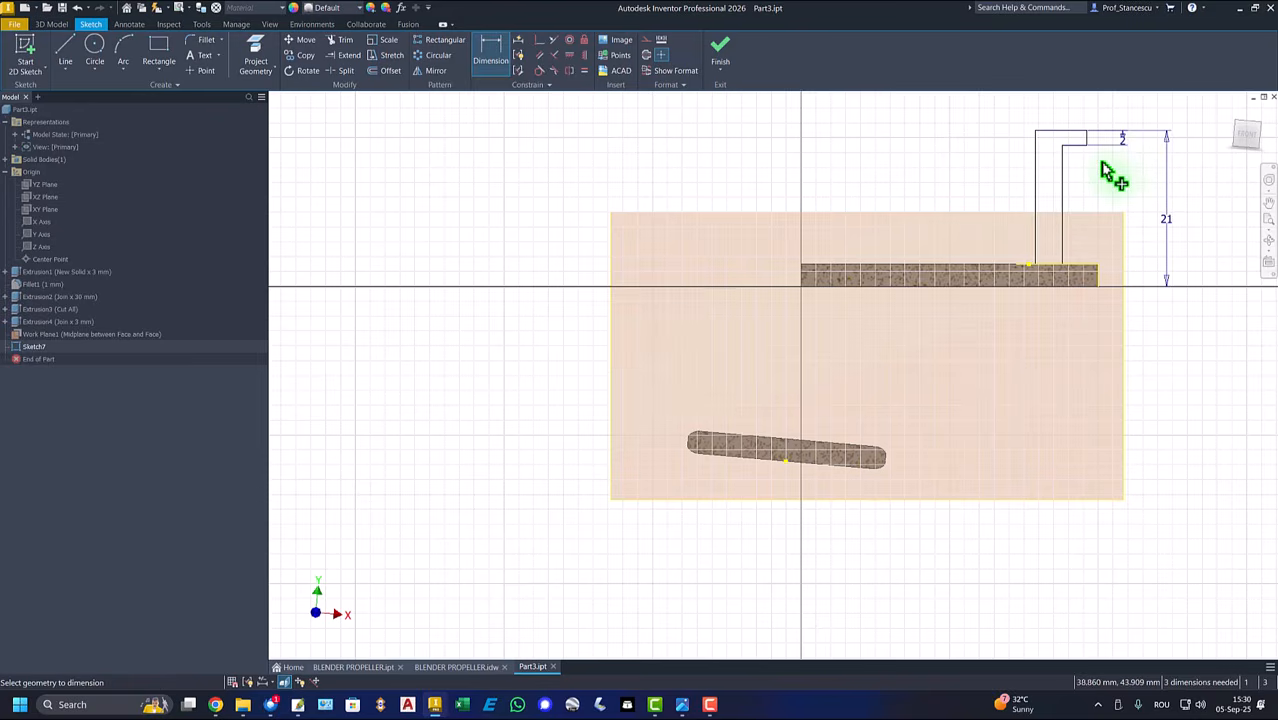
{"action": "left_click", "coordinate": [1078, 150]}
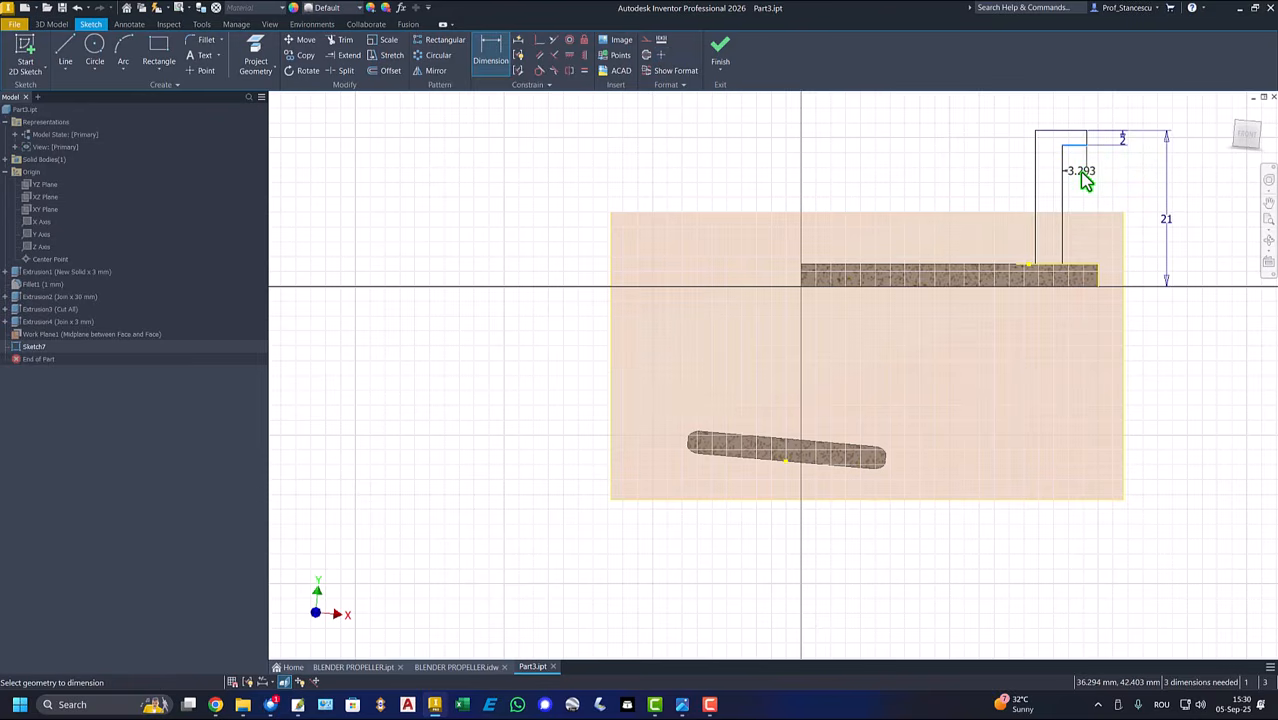
{"action": "left_click", "coordinate": [1083, 187]}
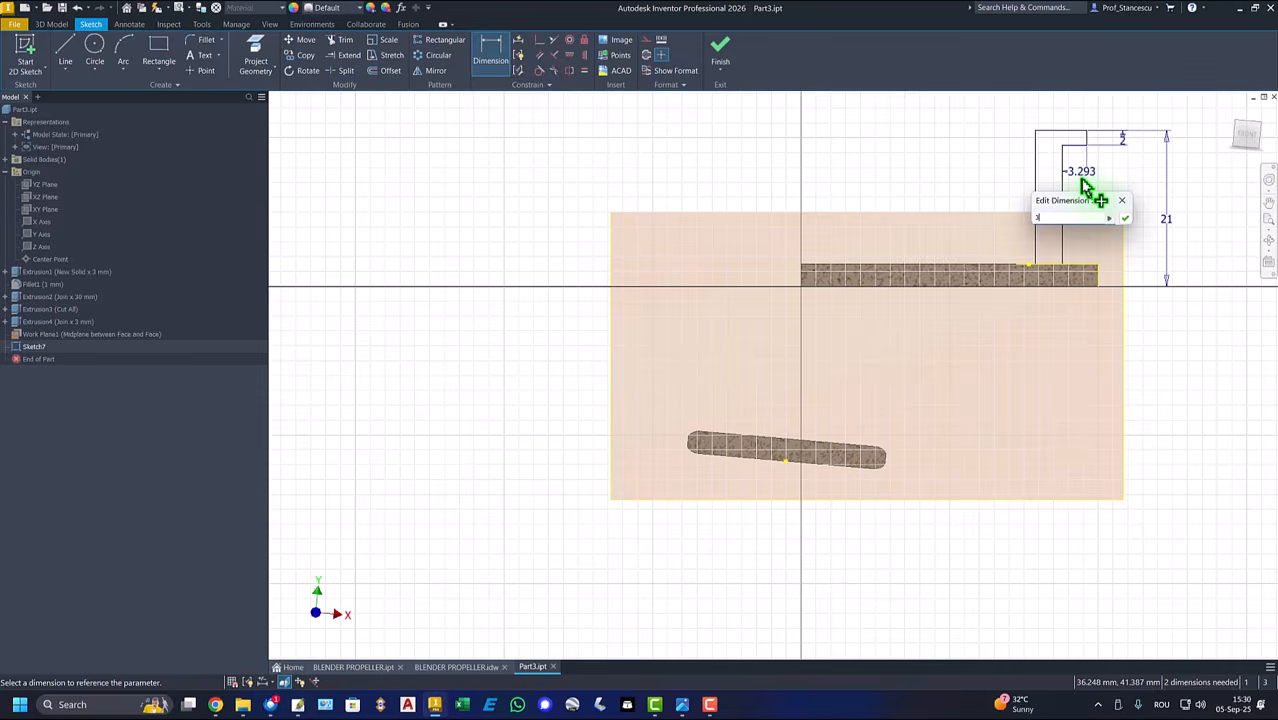
{"action": "type", "text": "3"}
{"action": "key", "text": "Return"}
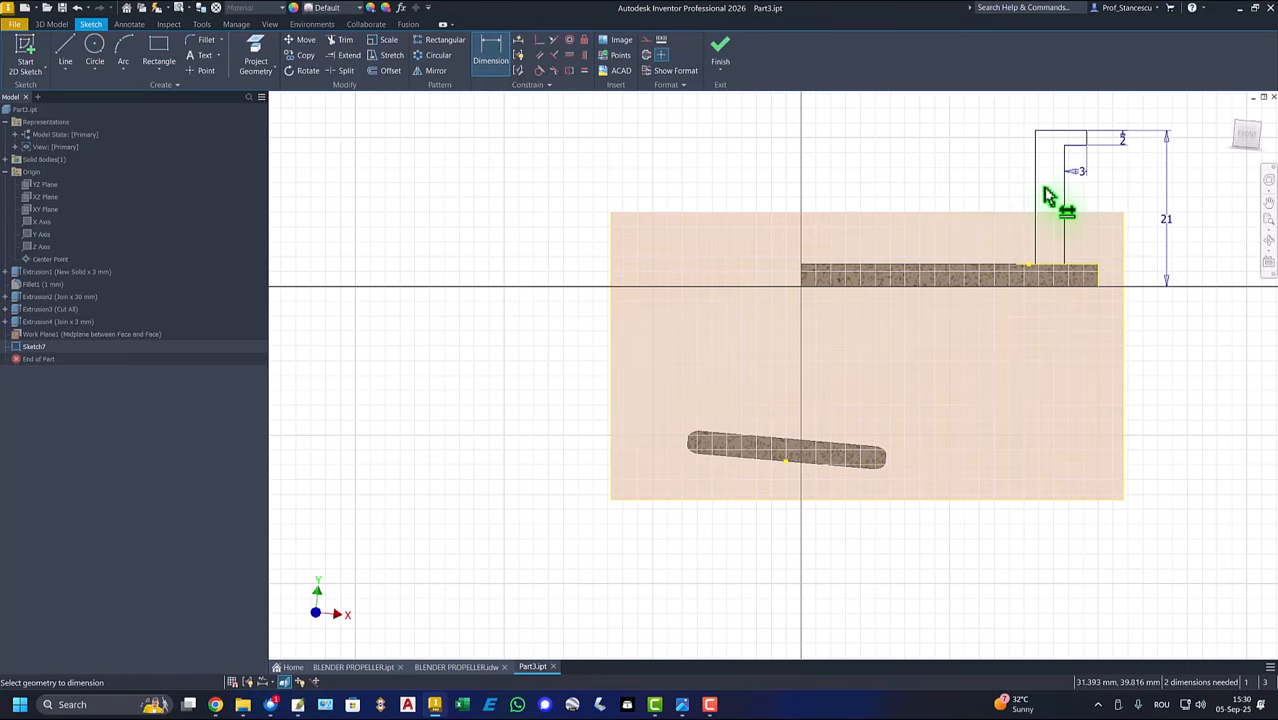
Step: Dimension the thickness of the profile's vertical wall as 3 mm
{"action": "left_click", "coordinate": [1037, 190]}
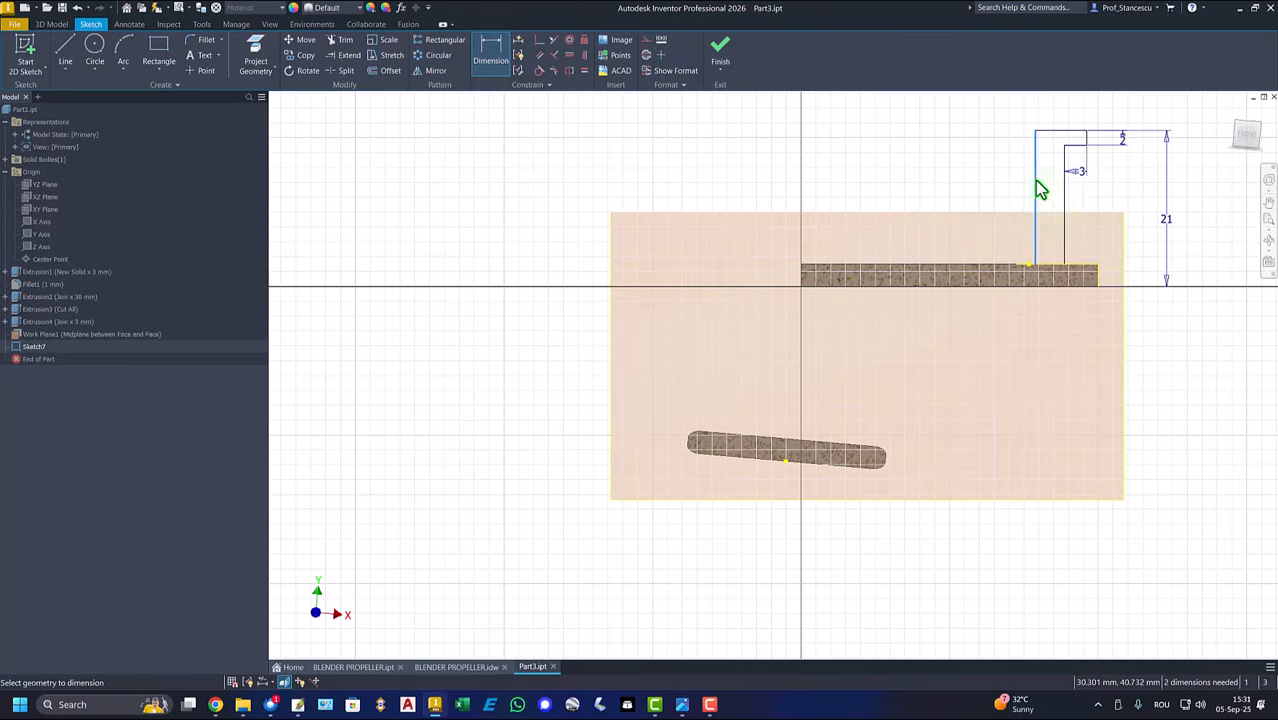
{"action": "left_click", "coordinate": [1064, 198]}
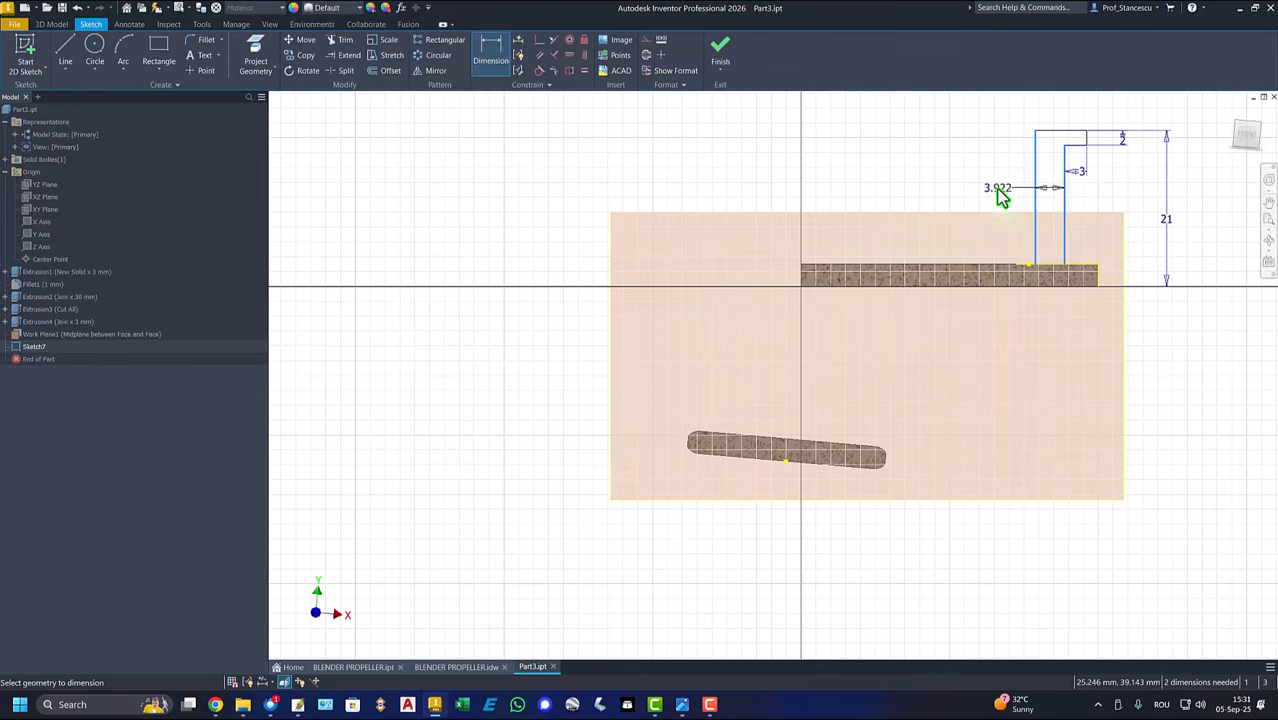
{"action": "left_click", "coordinate": [1003, 196]}
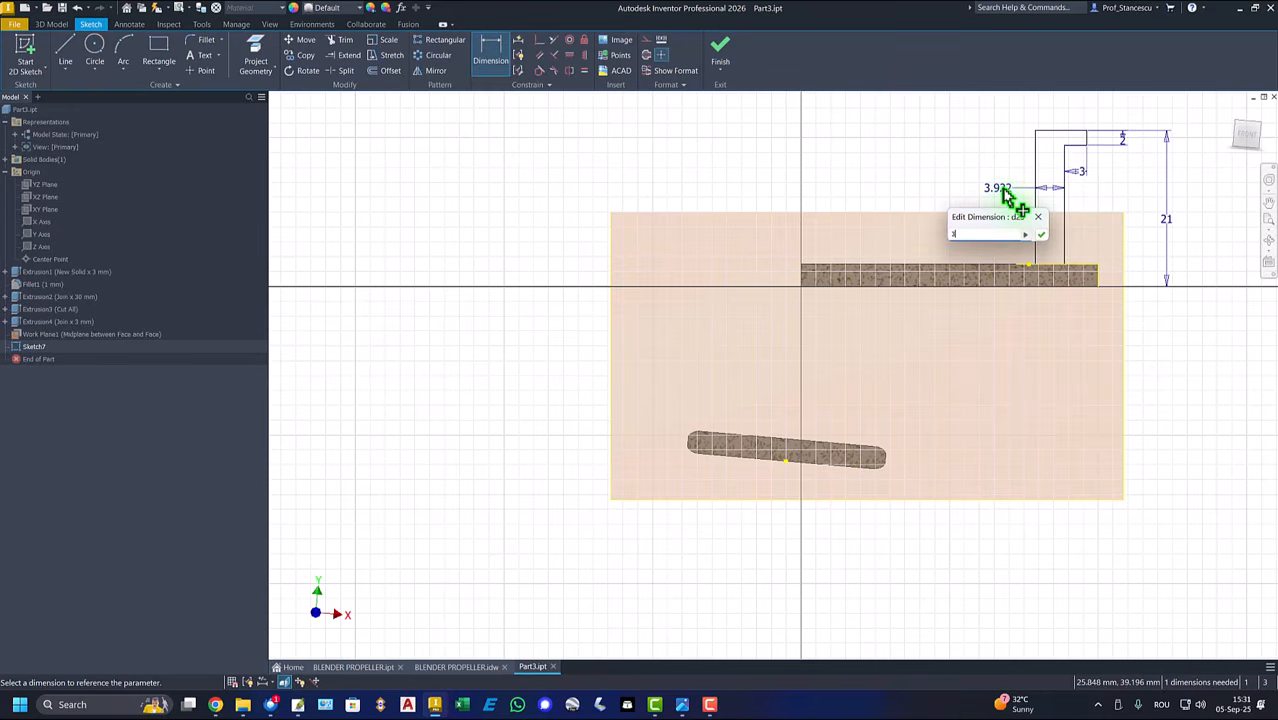
{"action": "type", "text": "3"}
{"action": "key", "text": "Return"}
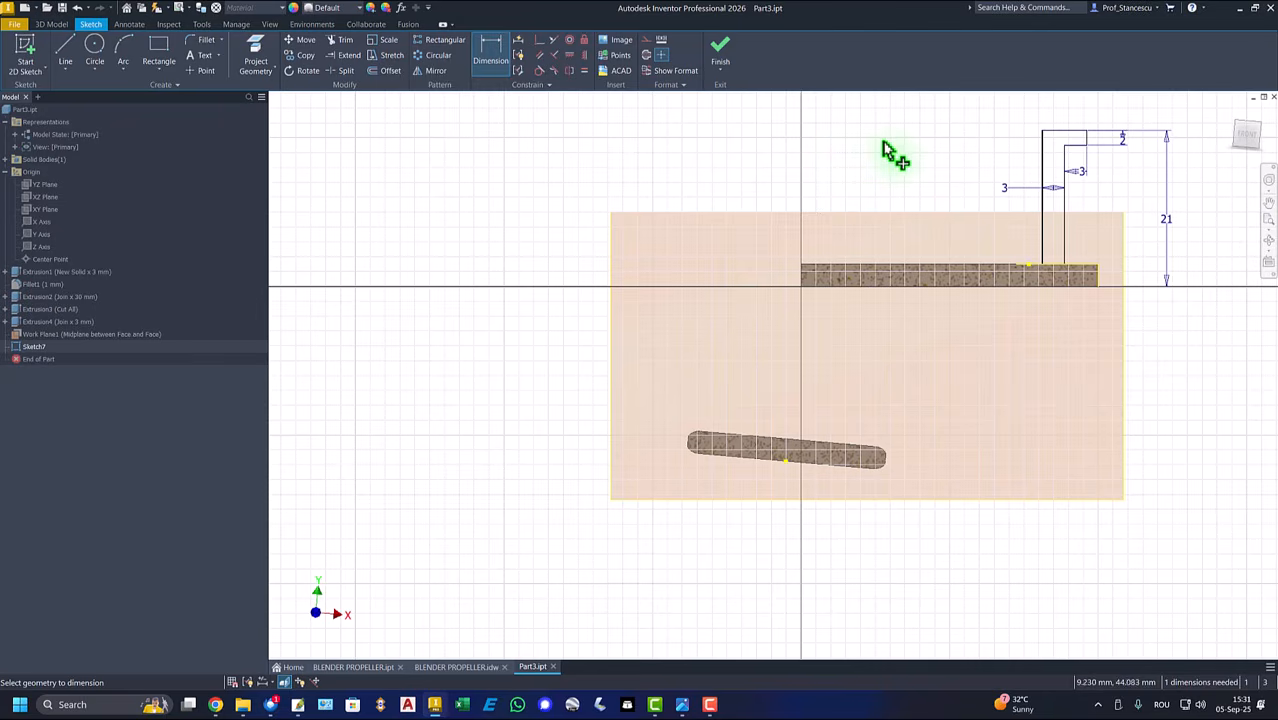
Step: Constrain the lip's outer vertical edge coincident with the blade section's upper outer corner and finish the sketch
{"action": "left_click", "coordinate": [539, 44]}
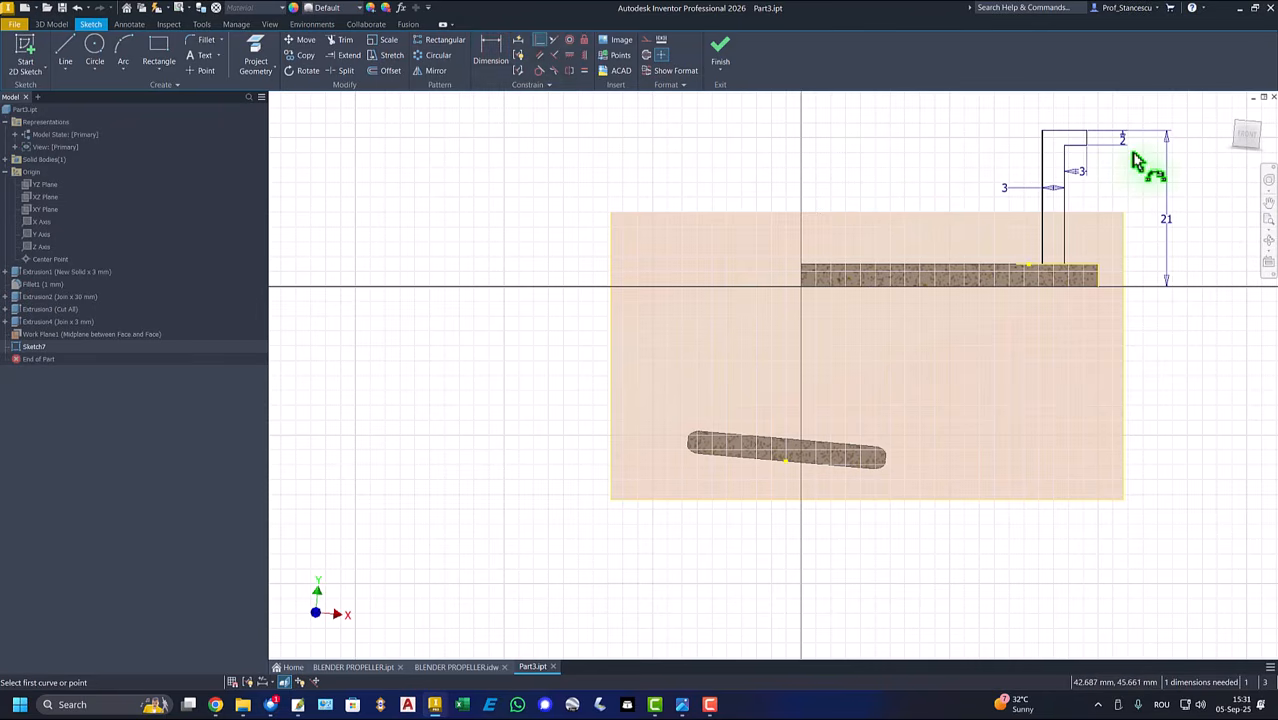
{"action": "scroll", "coordinate": [1120, 160], "scroll_direction": "up", "scroll_amount": 2}
{"action": "left_click", "coordinate": [1048, 127]}
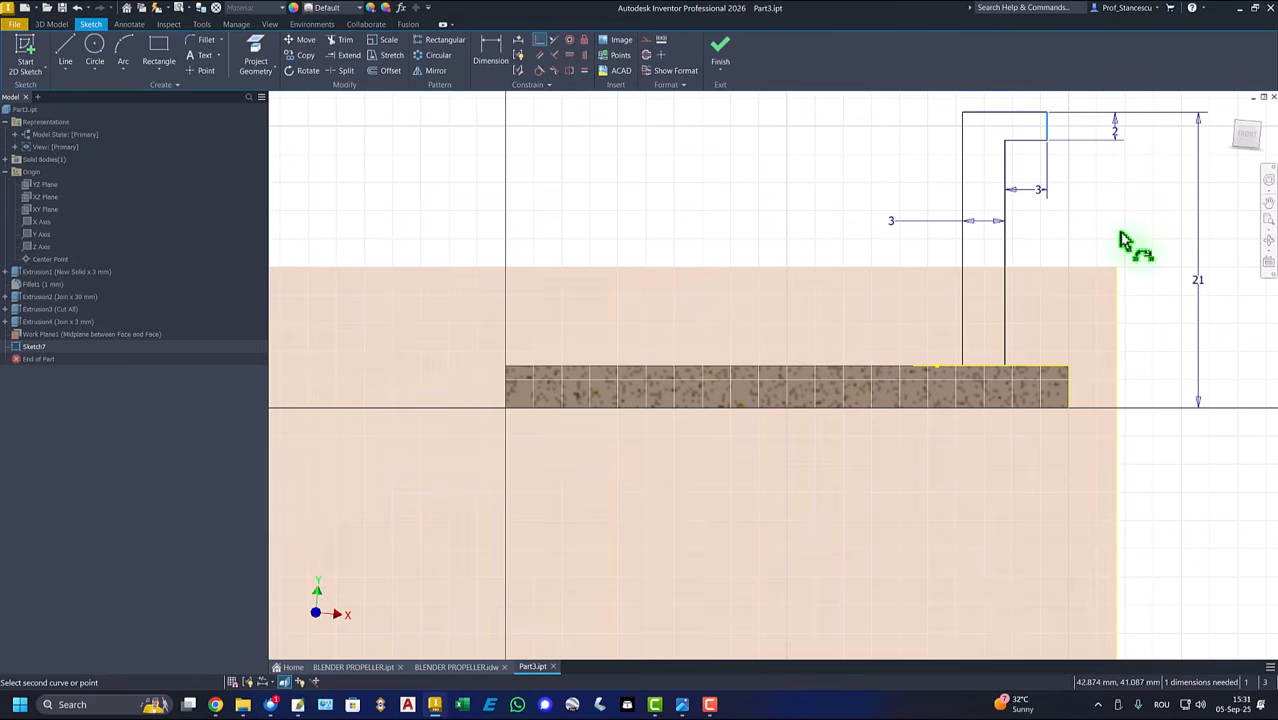
{"action": "left_click", "coordinate": [1069, 367]}
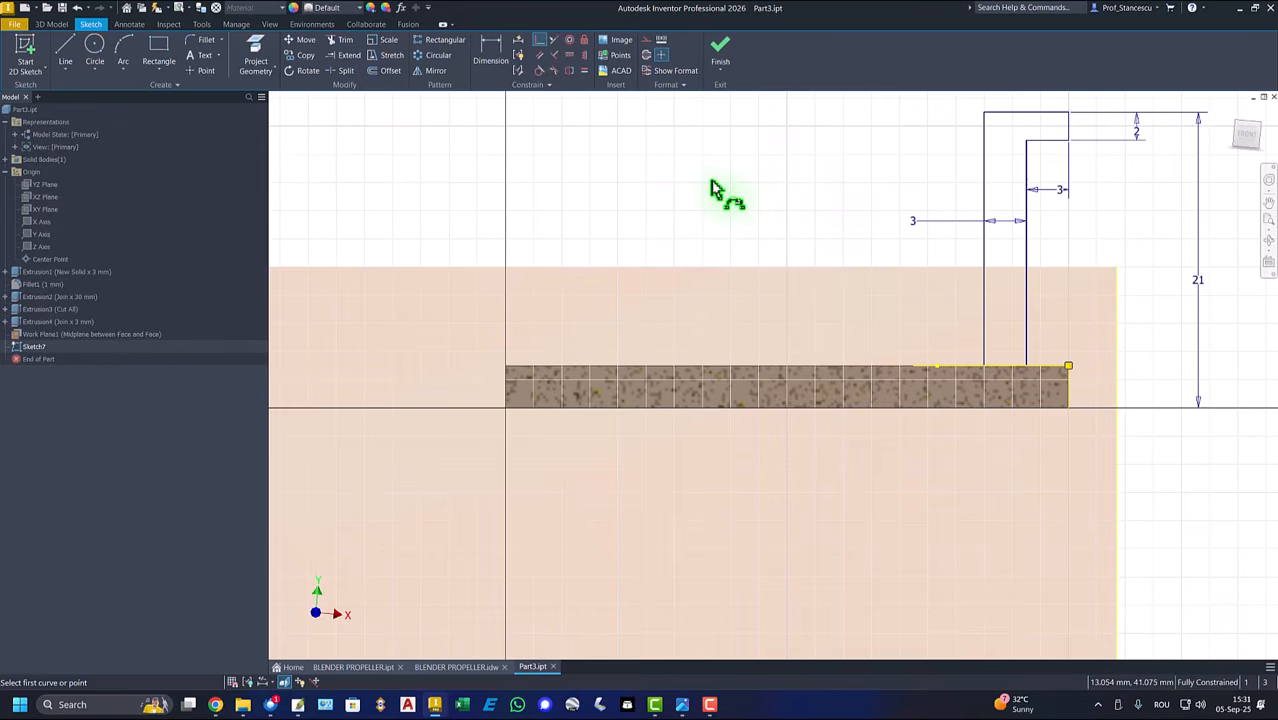
{"action": "left_click", "coordinate": [720, 58]}
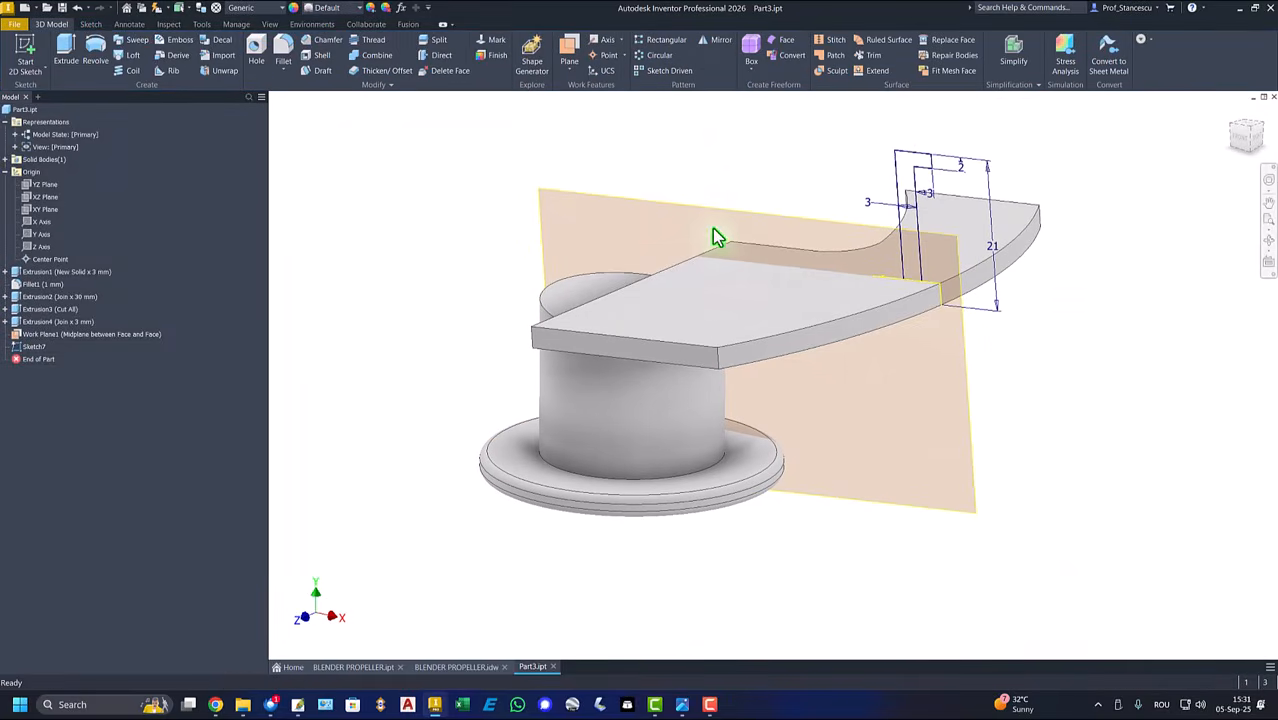
Step: Hide the midplane work plane in the model
{"action": "left_click", "coordinate": [899, 168]}
{"action": "right_click", "coordinate": [619, 200]}
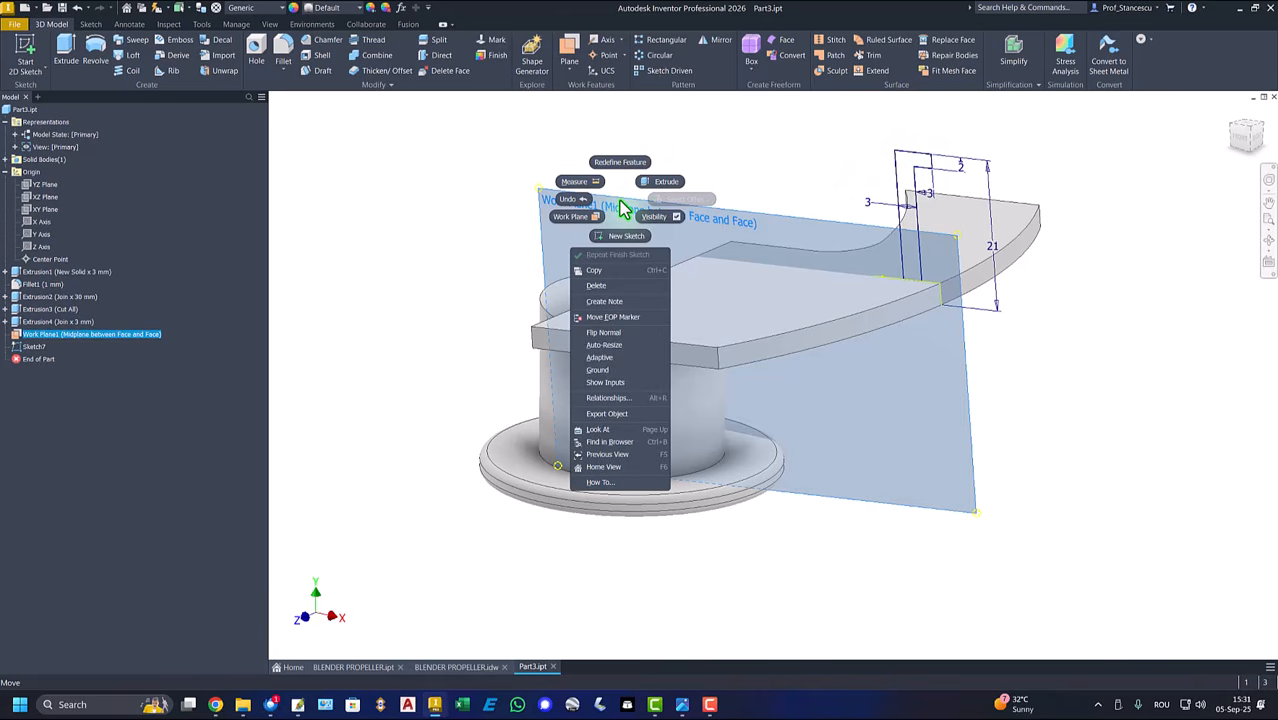
{"action": "left_click", "coordinate": [653, 217]}
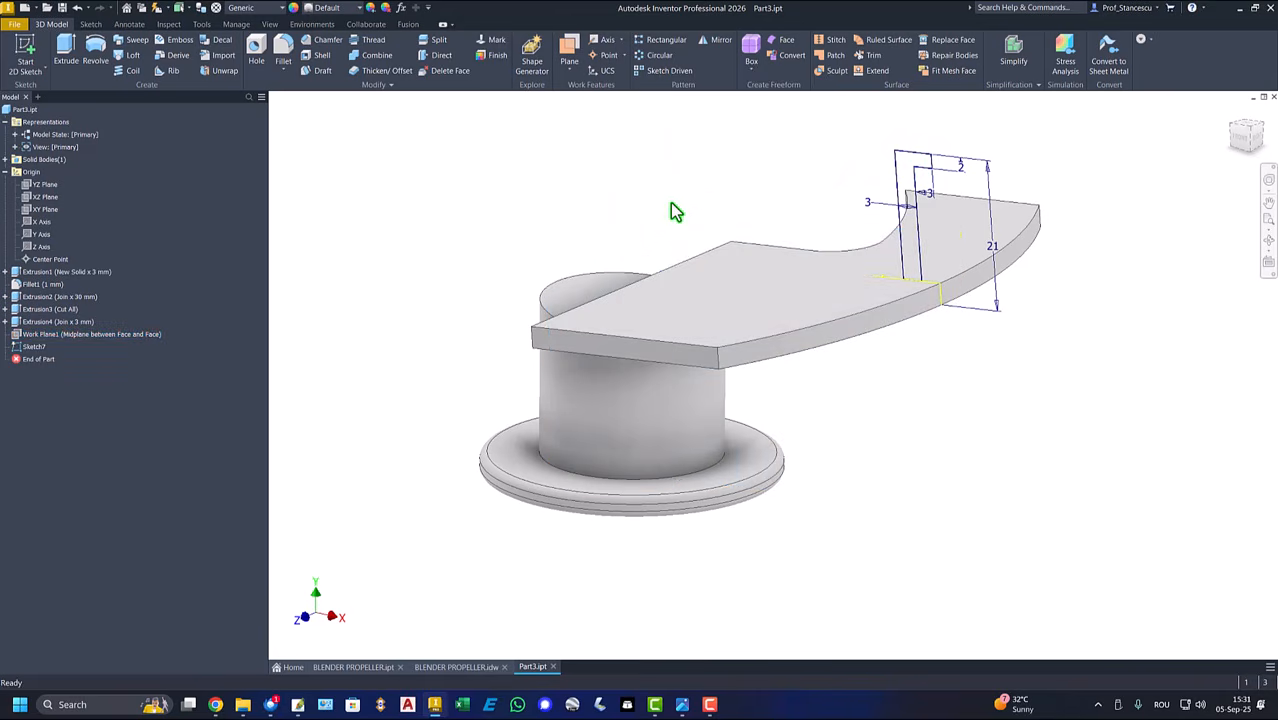
Step: Sweep the lipped wall profile along the blade's curved outer edge, joining it to the body
{"action": "key", "text": "F6"}
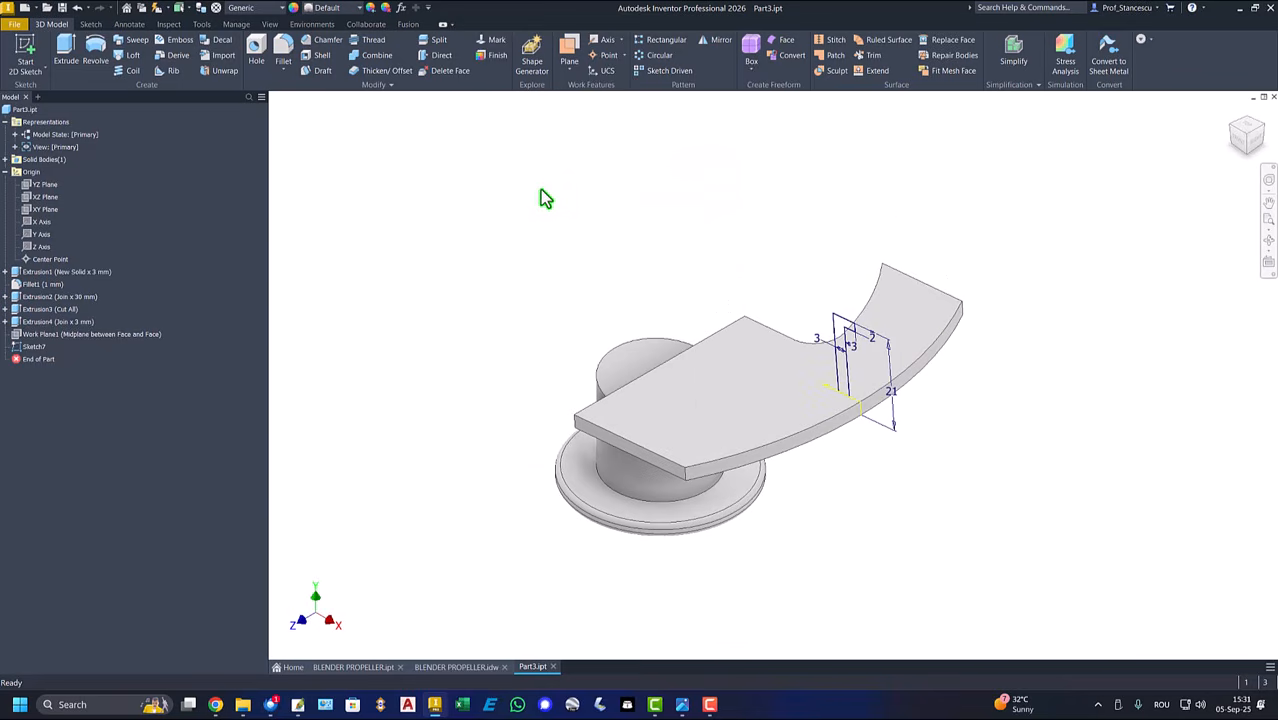
{"action": "left_click", "coordinate": [135, 41]}
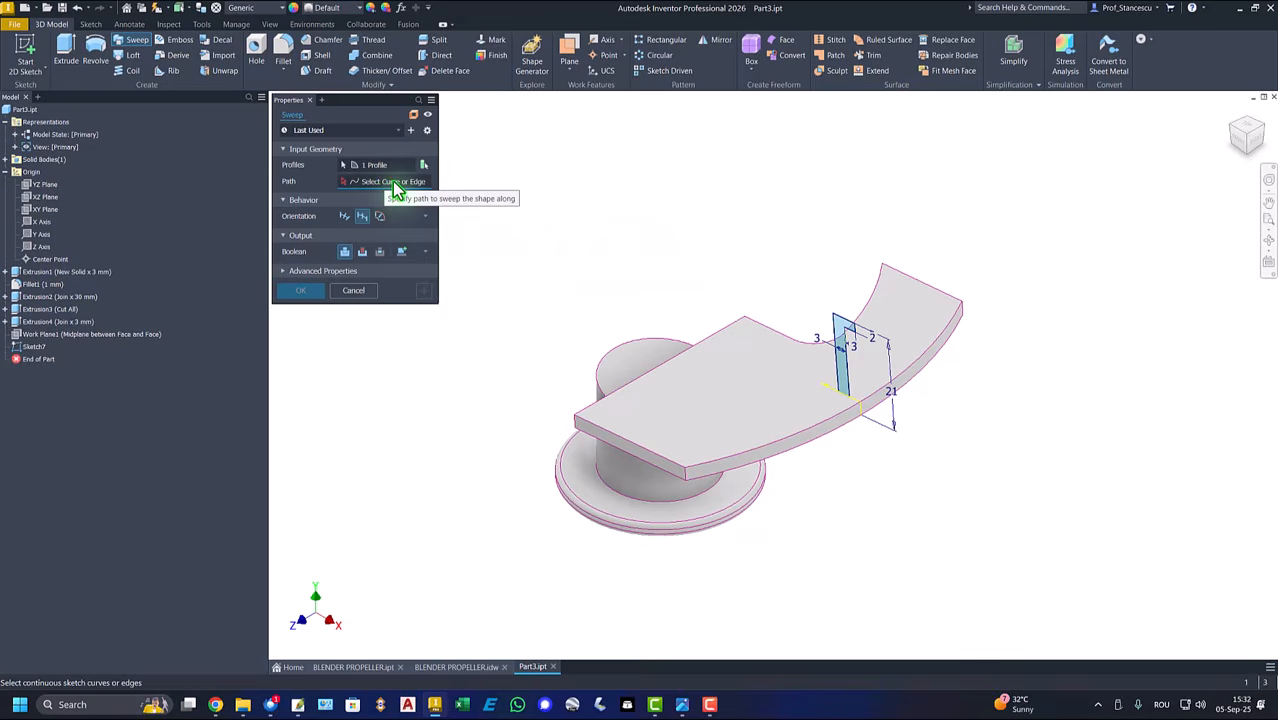
{"action": "left_click", "coordinate": [952, 335]}
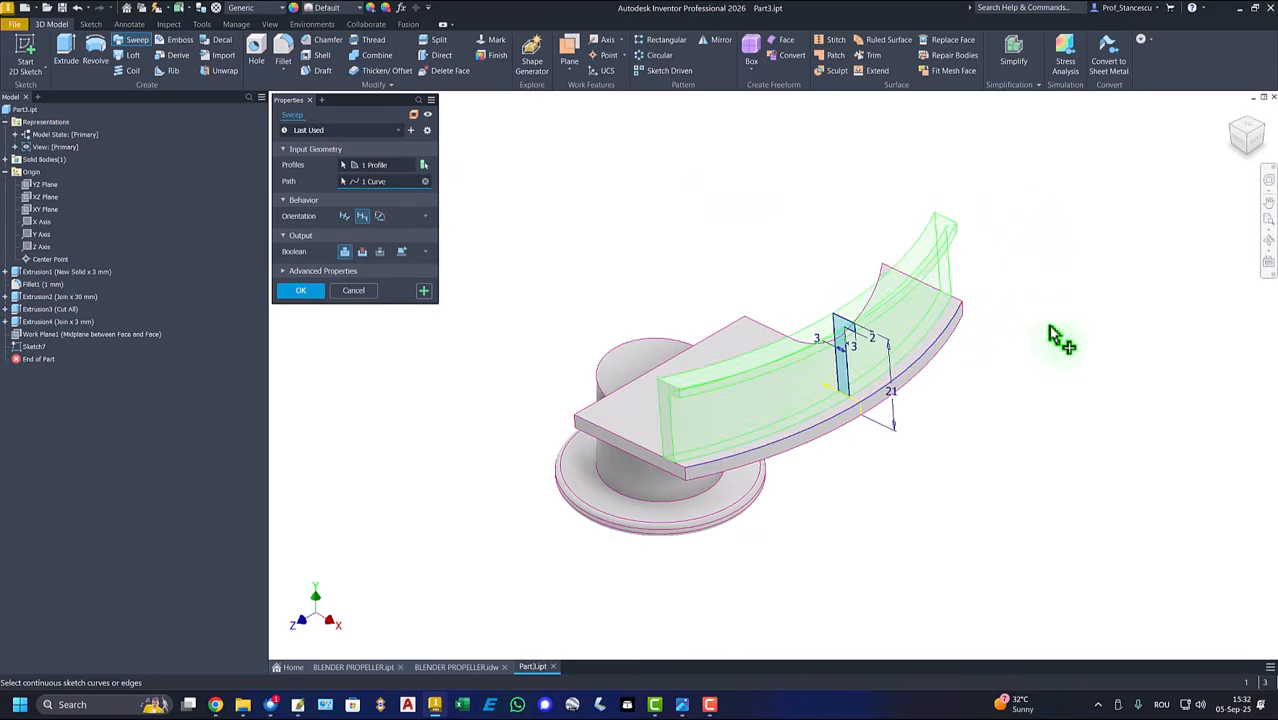
{"action": "left_click", "coordinate": [301, 291]}
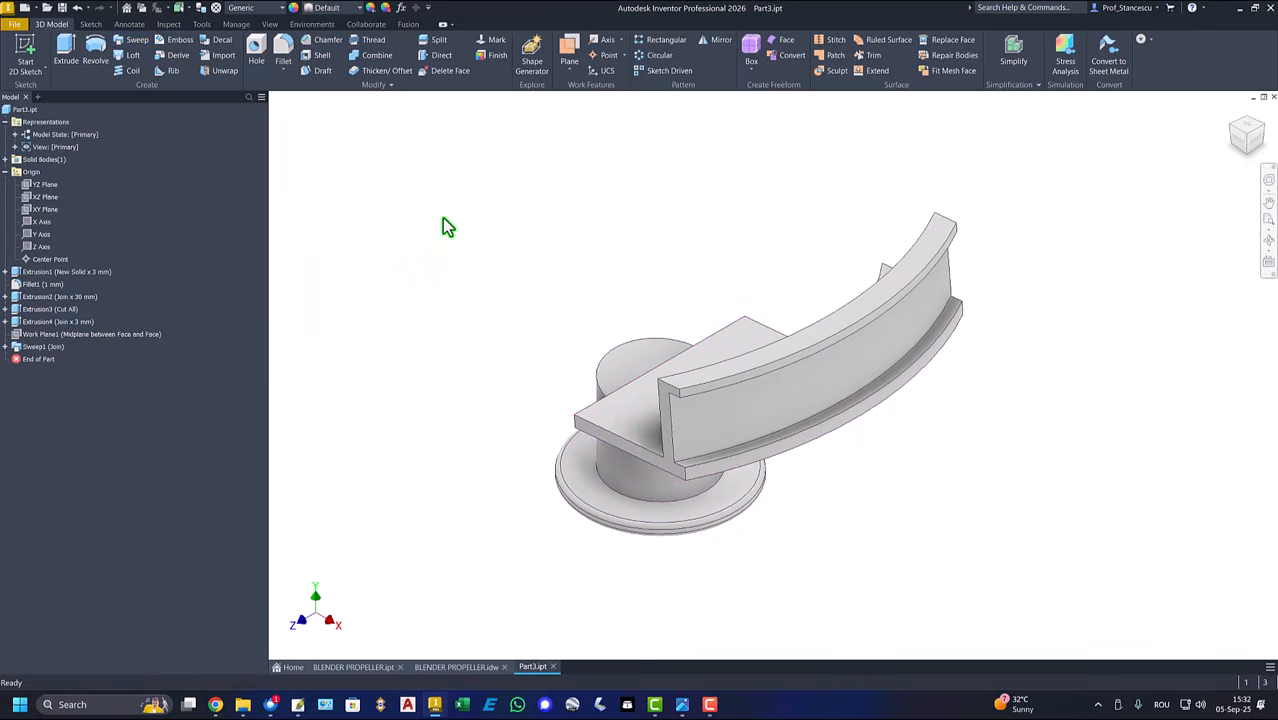
Step: Examine the finished wall from the front, check the BLENDER PROPELLER.idw drawing's dimensions, and return to the part
{"action": "key", "text": "F6"}
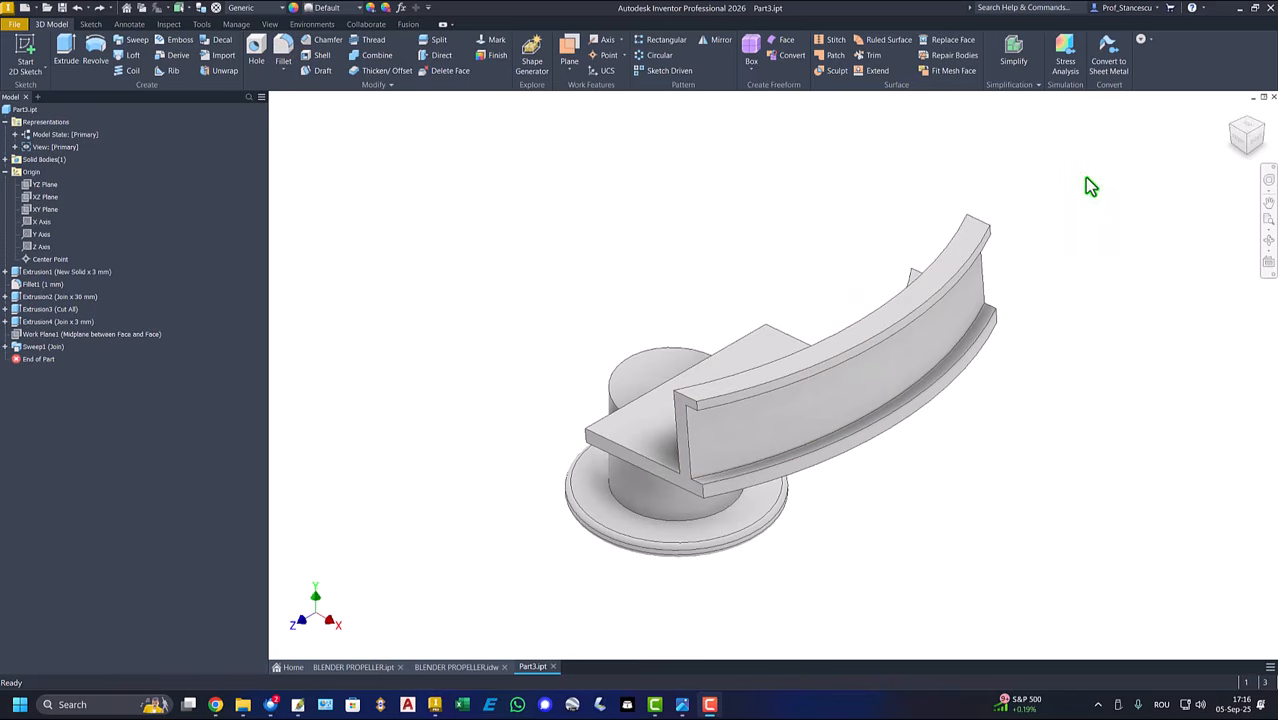
{"action": "left_click", "coordinate": [1245, 148]}
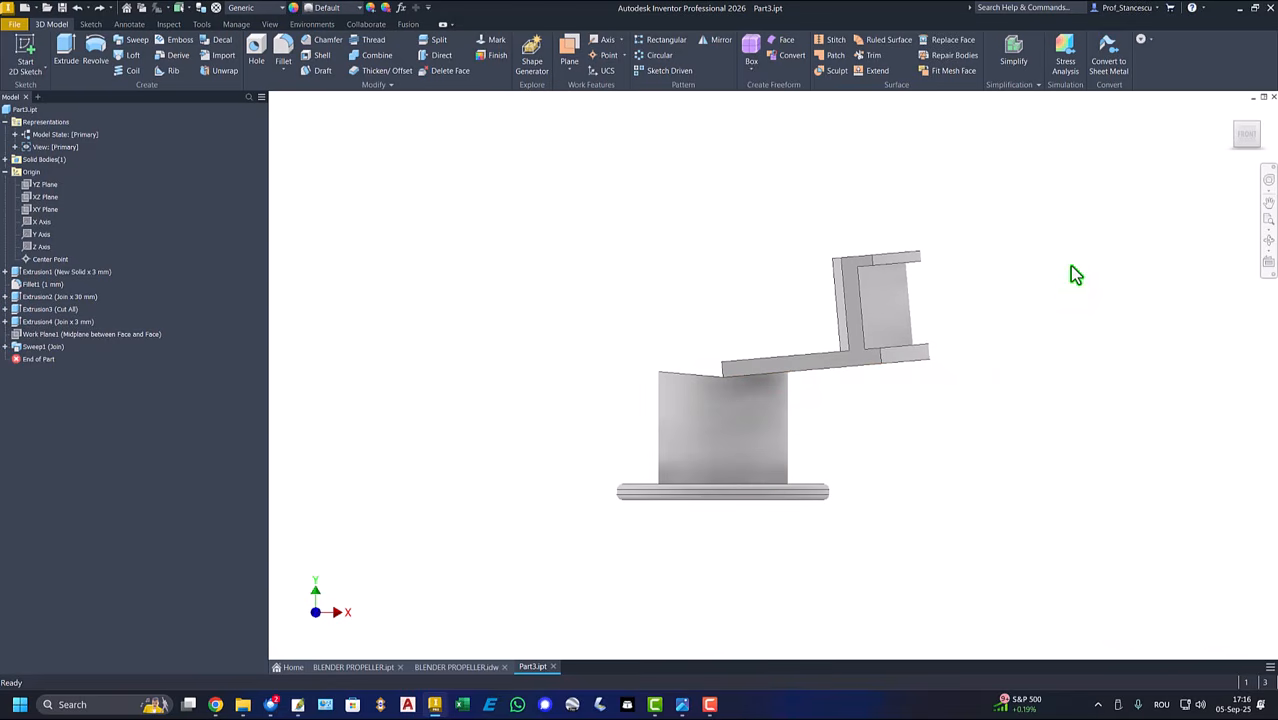
{"action": "key", "text": "F6"}
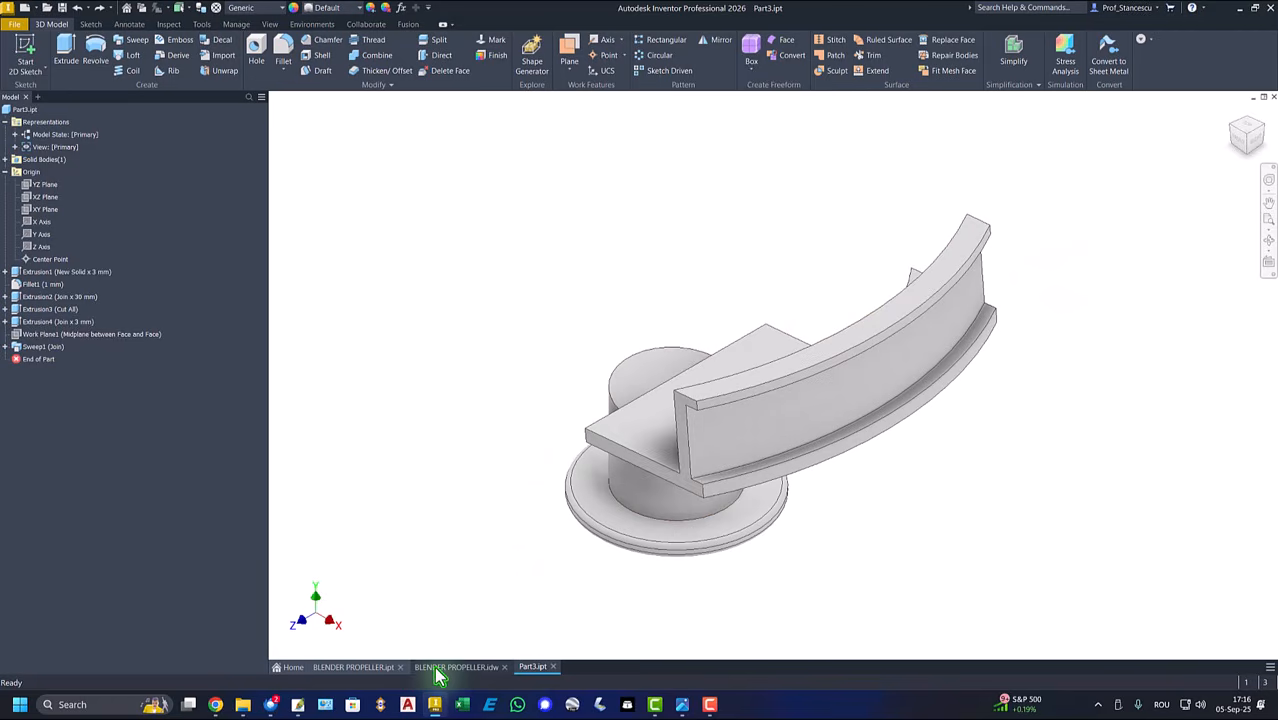
{"action": "left_click", "coordinate": [455, 667]}
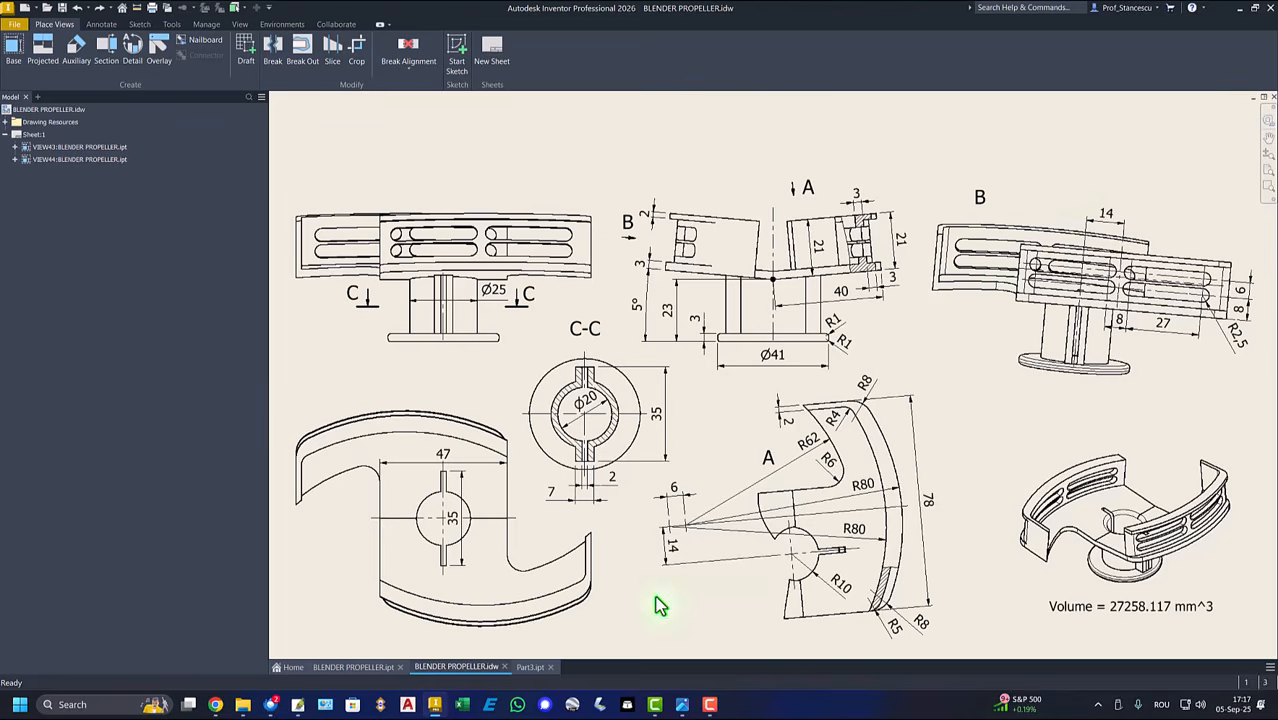
{"action": "left_click", "coordinate": [530, 668]}
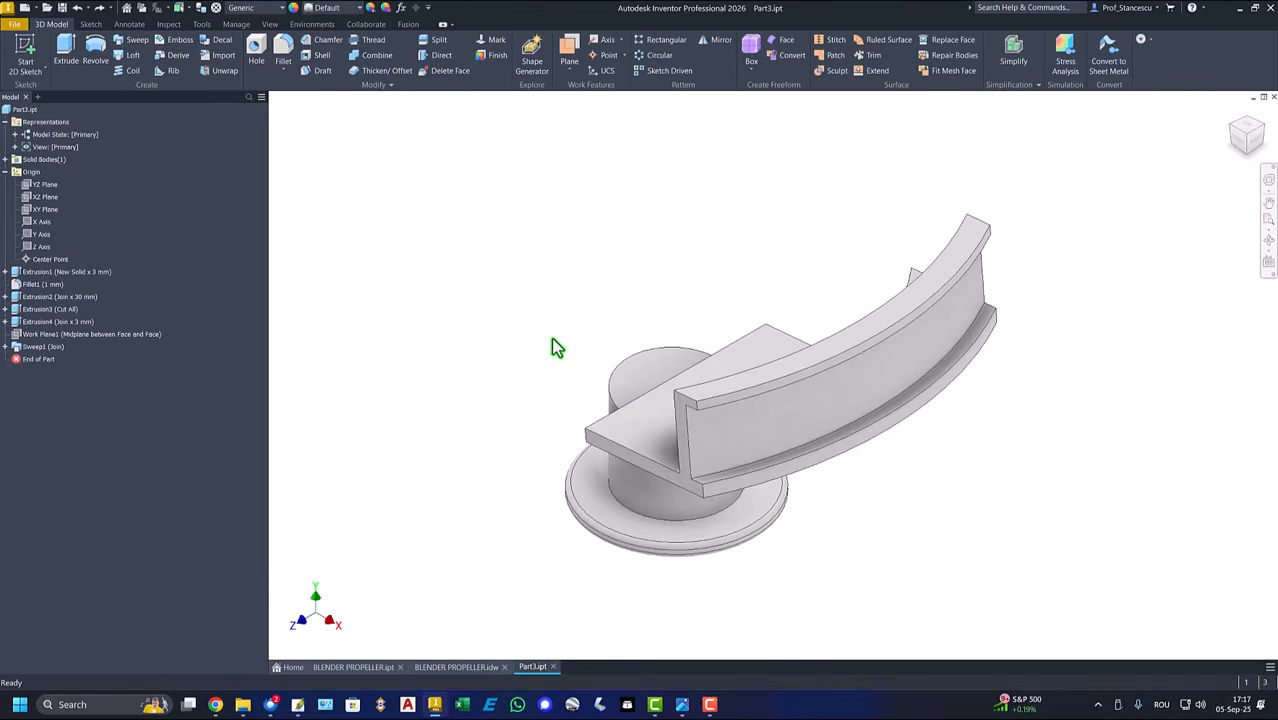
Step: Start a sketch on the blade's straight inner side face and project the midplane work plane into it
{"action": "middle_click_drag", "start_coordinate": [558, 311], "coordinate": [613, 490], "text": "shift"}
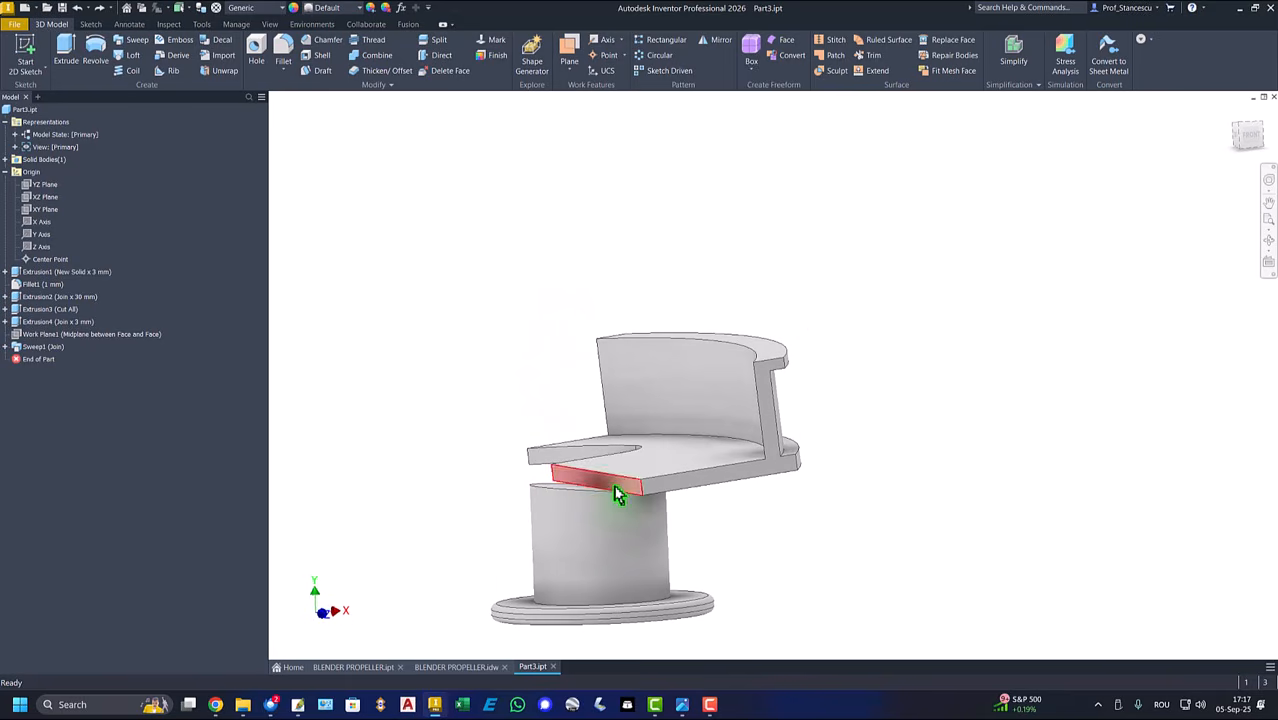
{"action": "left_click", "coordinate": [613, 485]}
{"action": "left_click", "coordinate": [702, 478]}
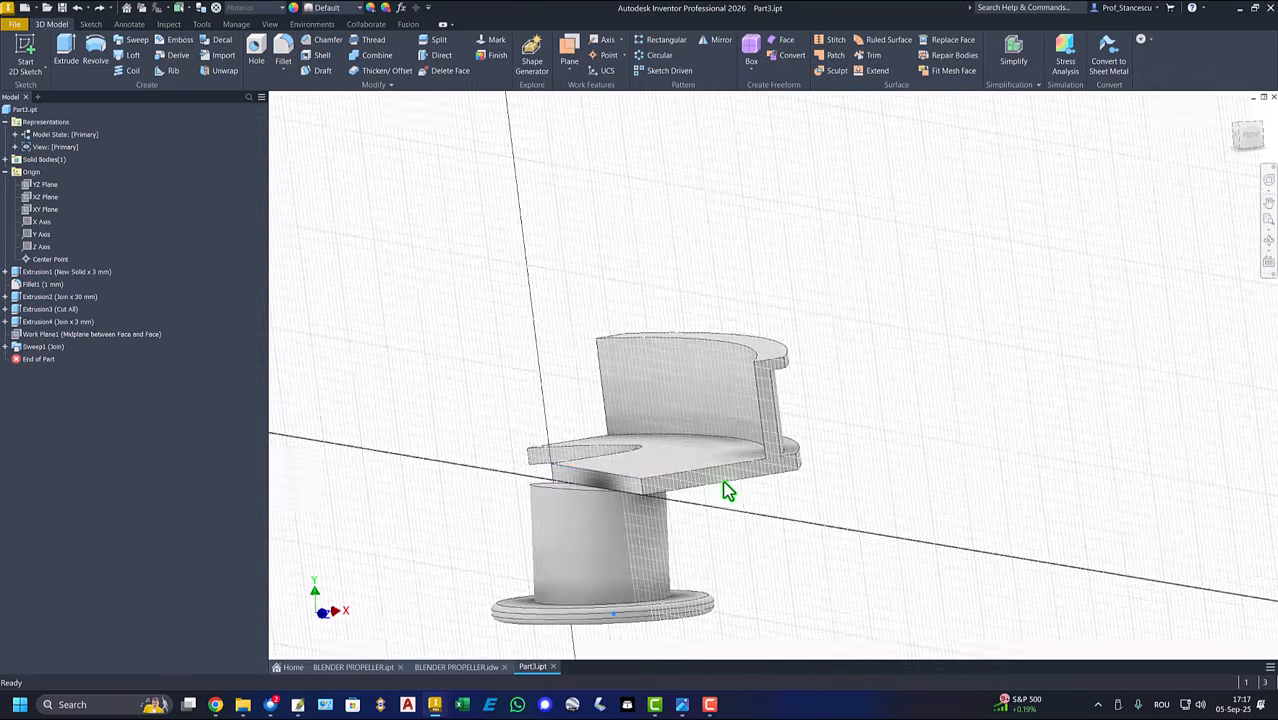
{"action": "key", "text": "F6"}
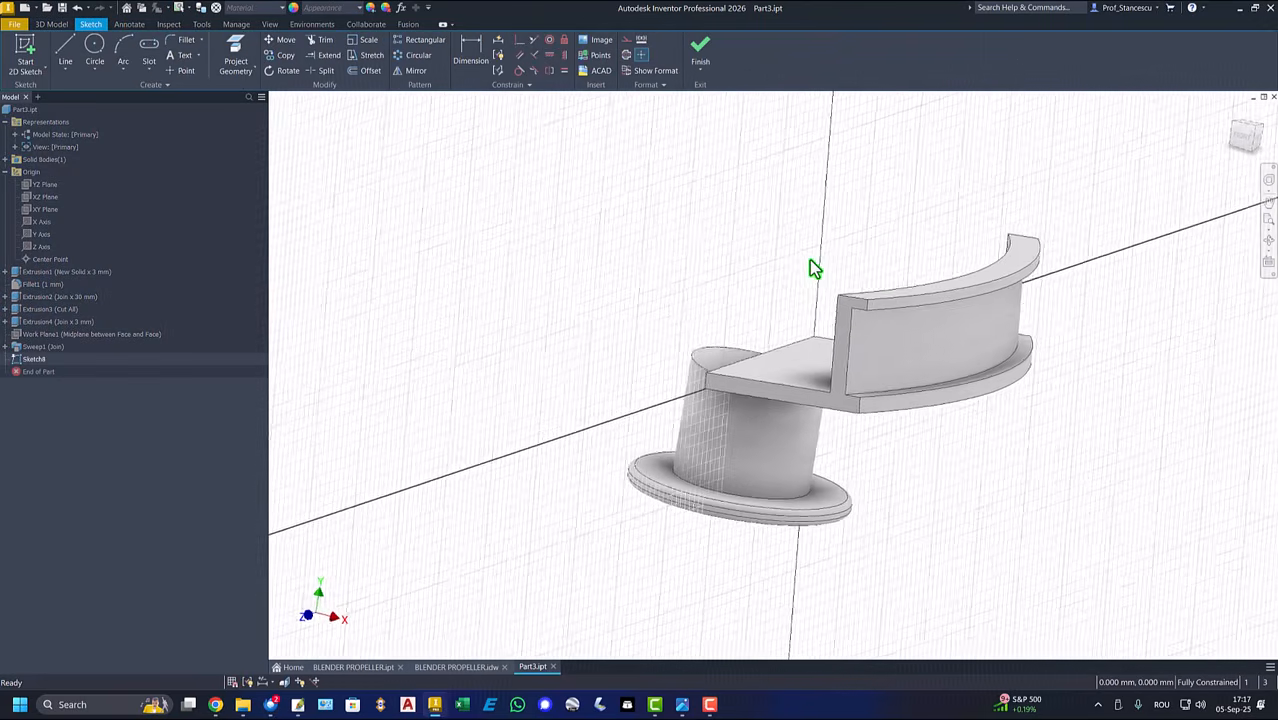
{"action": "left_click", "coordinate": [245, 70]}
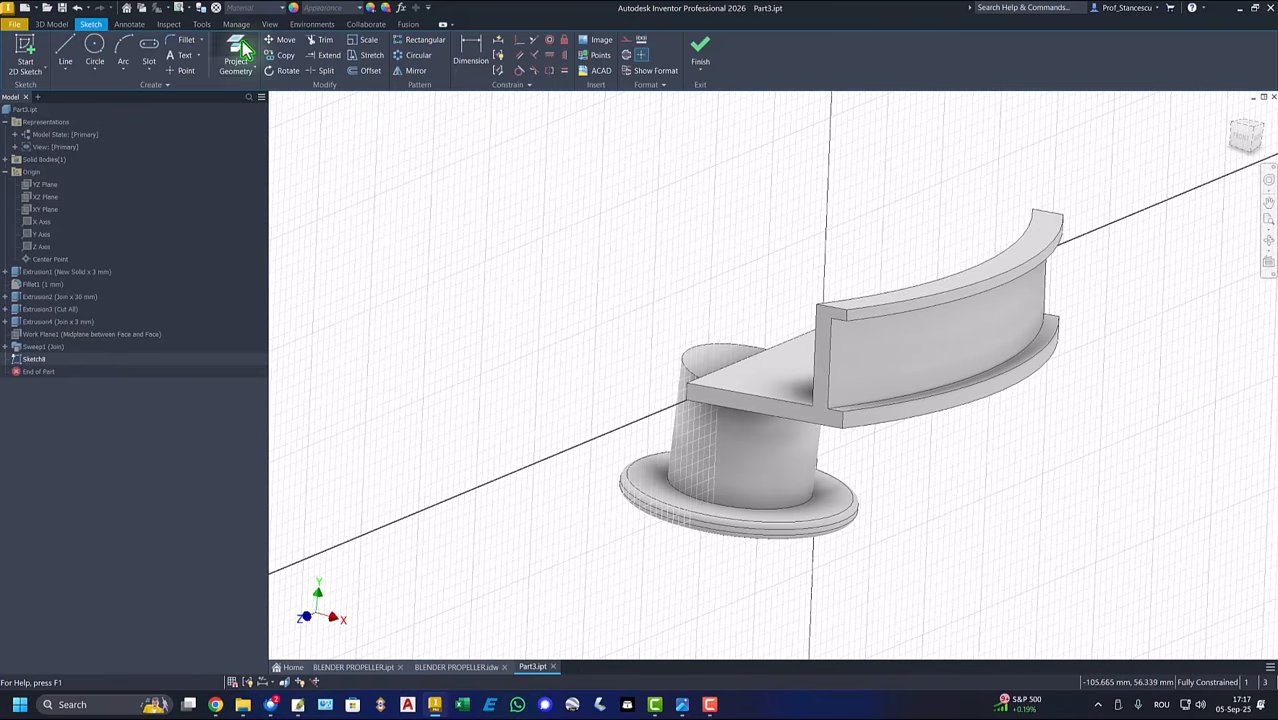
{"action": "left_click", "coordinate": [56, 338]}
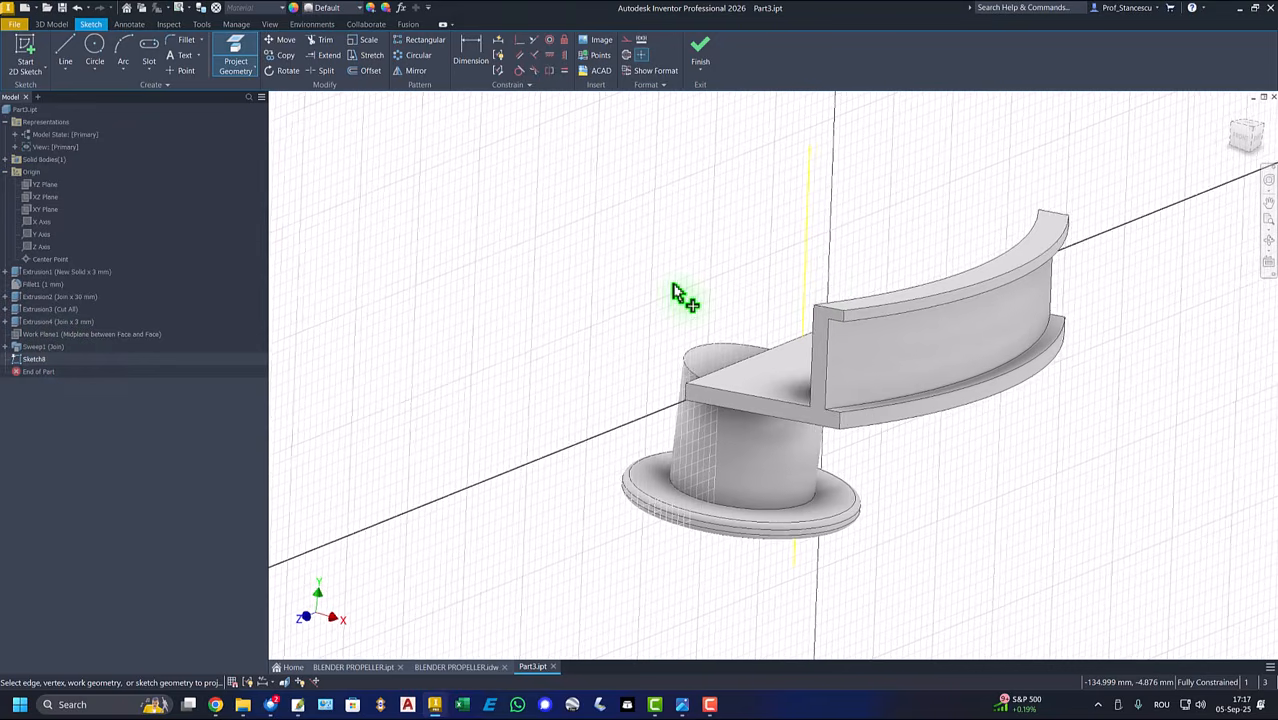
Step: Sketch a slot above the blade, parallel to its straight inner edge, 27 mm between centers and 2,5*2 mm wide
{"action": "middle_click_drag", "start_coordinate": [811, 260], "coordinate": [845, 245], "text": "shift"}
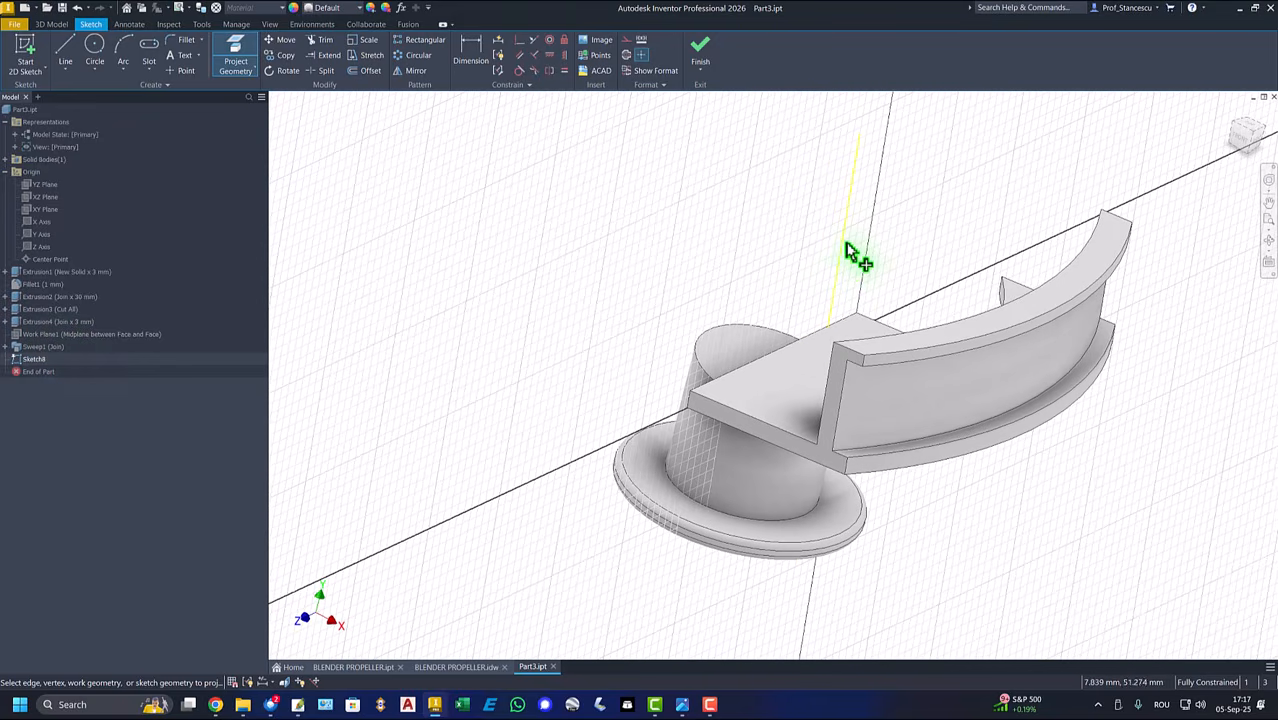
{"action": "right_click", "coordinate": [688, 272]}
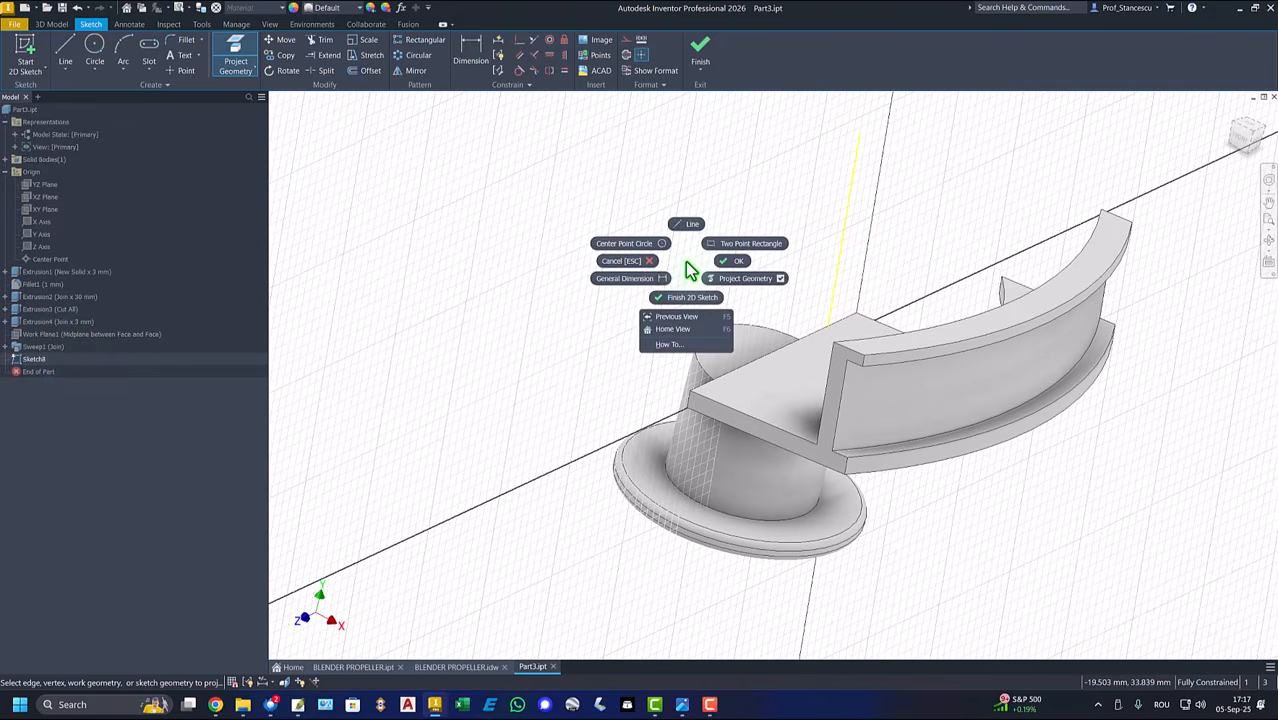
{"action": "left_click", "coordinate": [728, 265]}
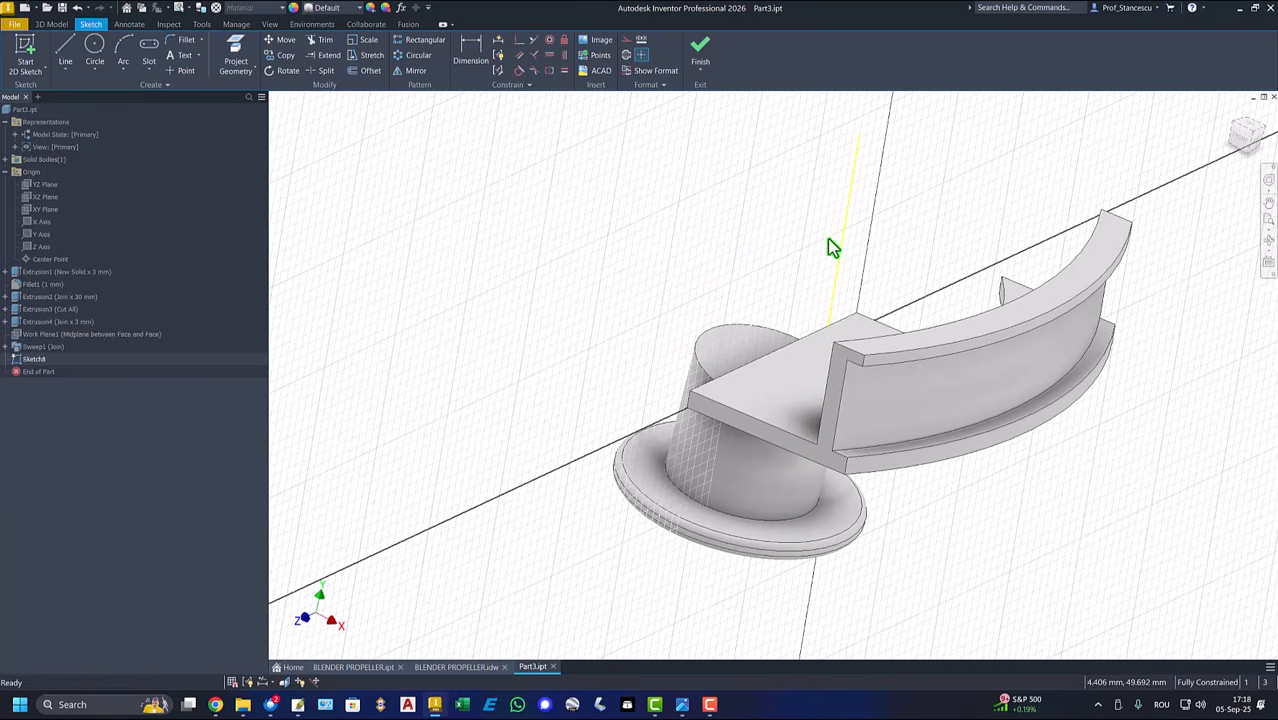
{"action": "middle_click_drag", "start_coordinate": [800, 232], "coordinate": [890, 328], "text": "shift"}
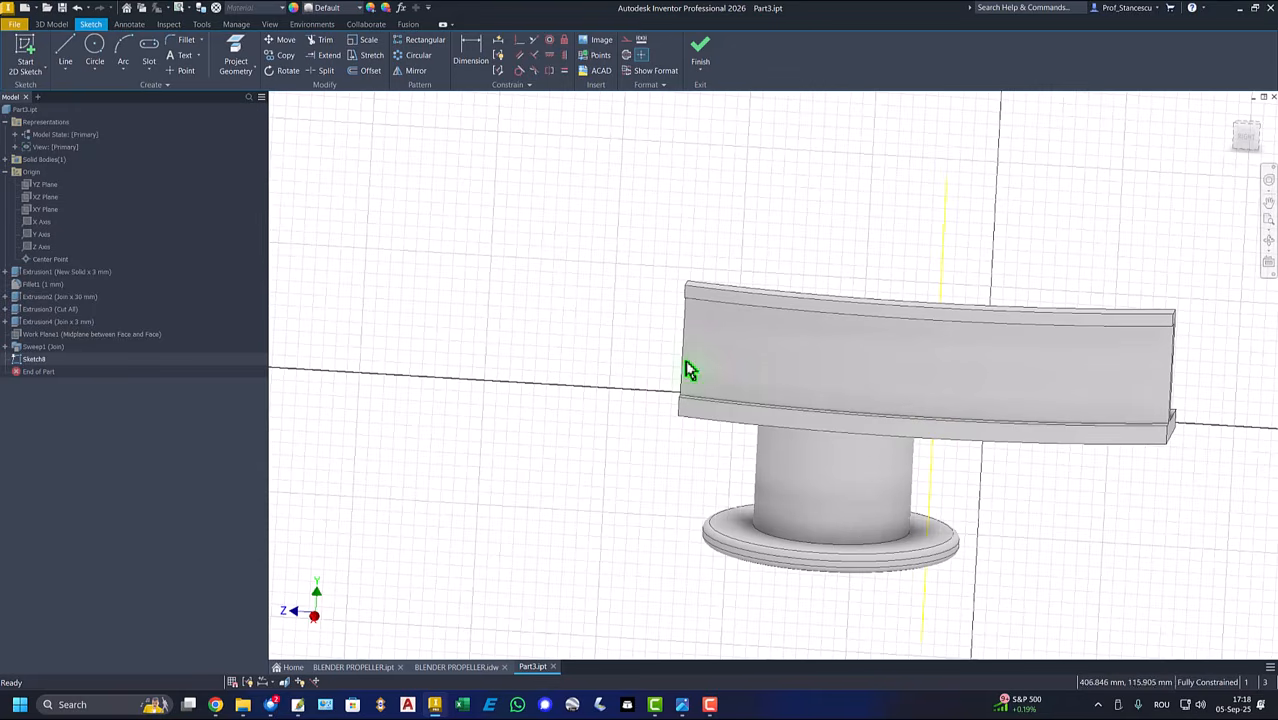
{"action": "middle_click_drag", "start_coordinate": [1198, 351], "coordinate": [582, 220], "text": "shift"}
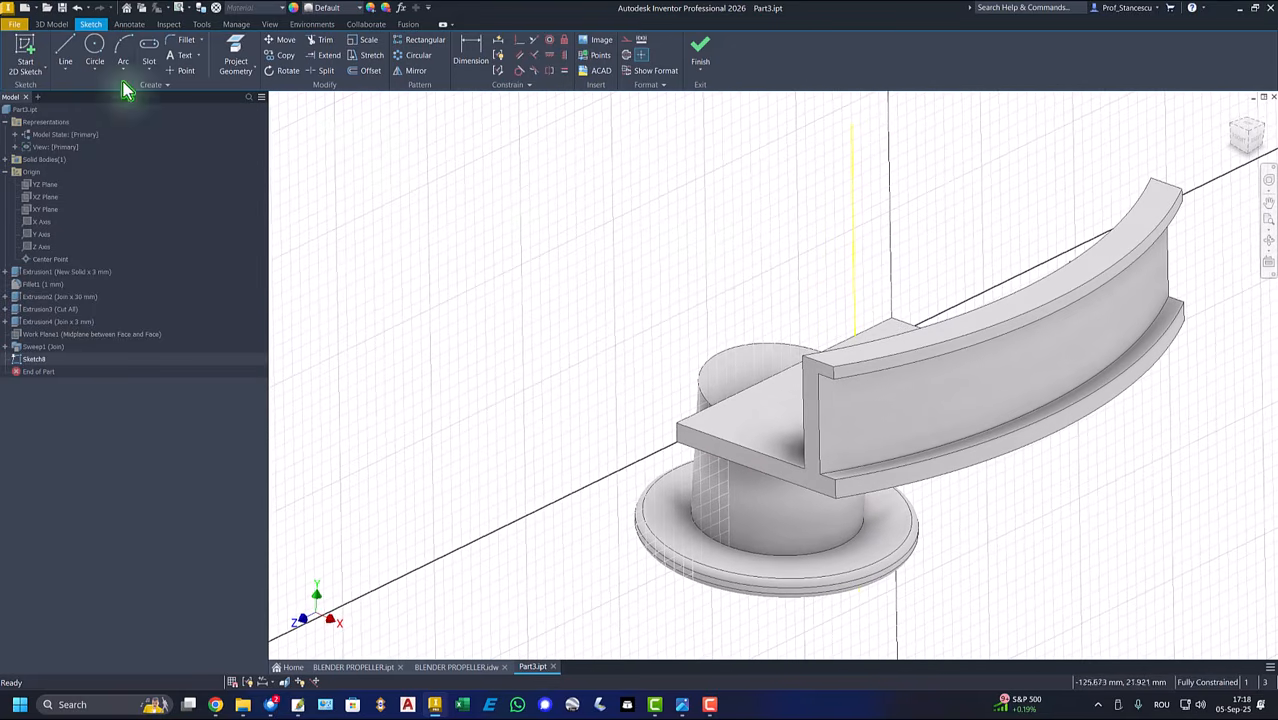
{"action": "left_click", "coordinate": [148, 50]}
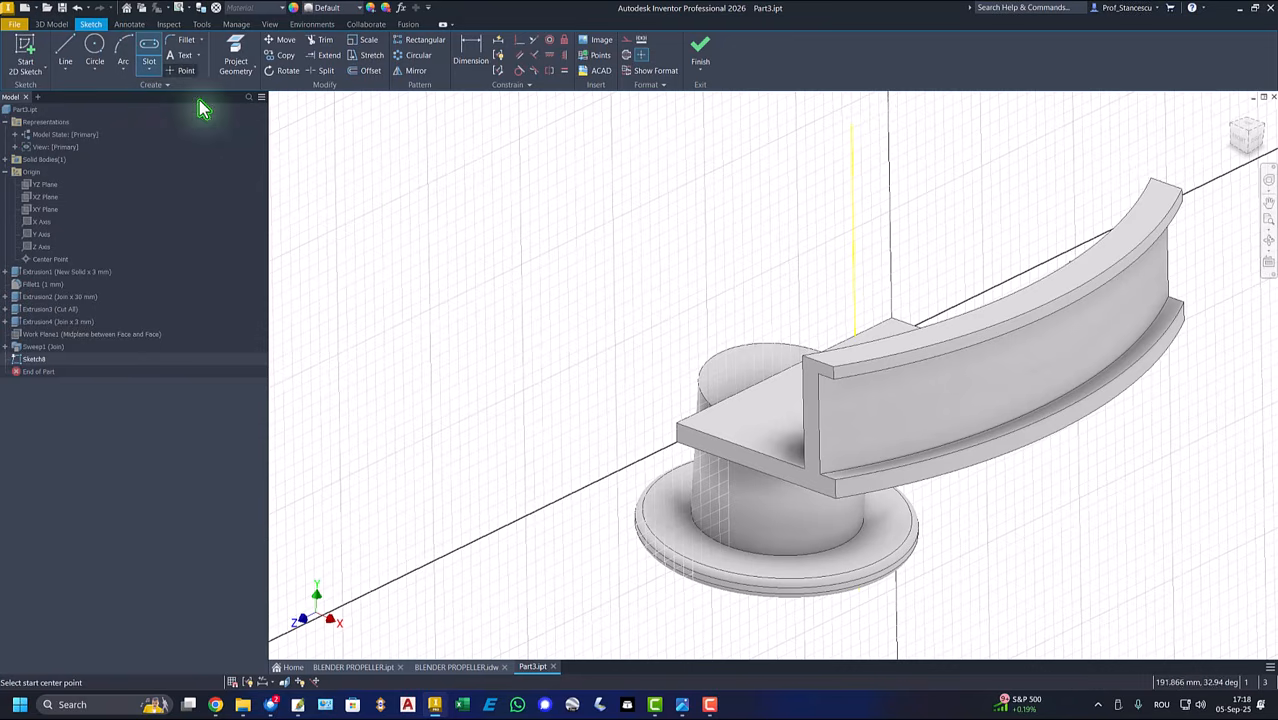
{"action": "left_click", "coordinate": [898, 241]}
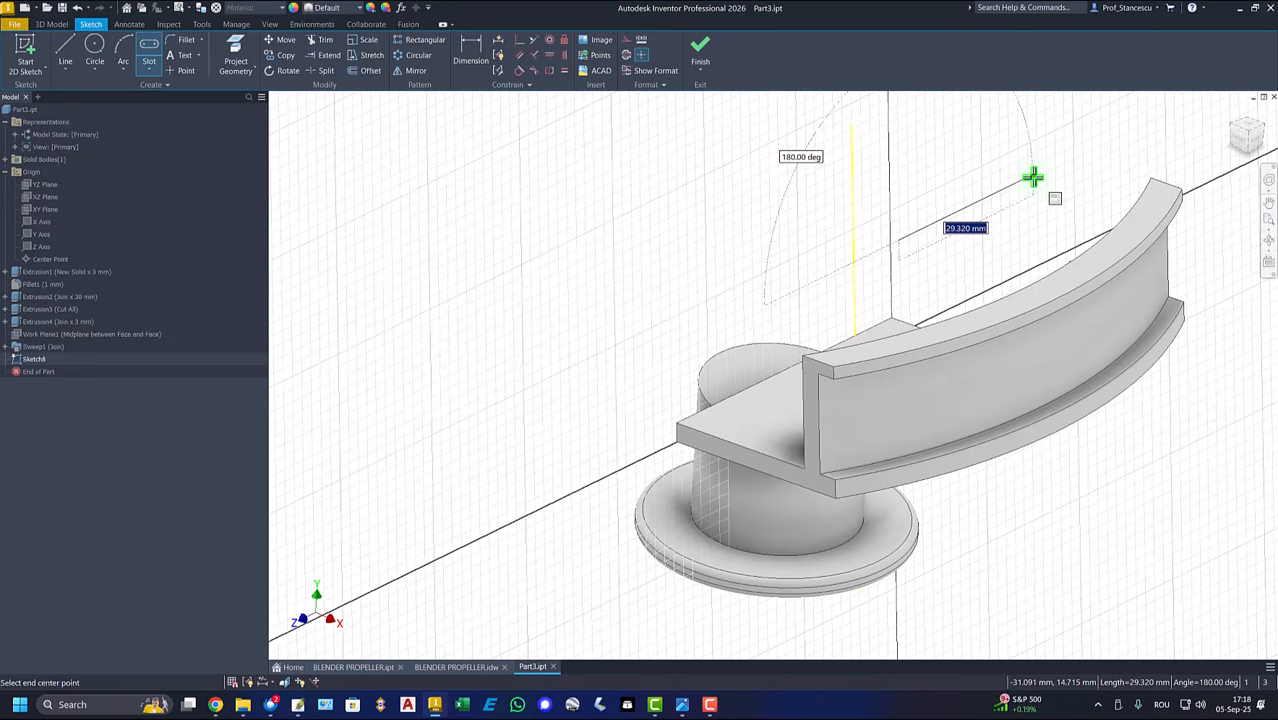
{"action": "type", "text": "27"}
{"action": "key", "text": "Return"}
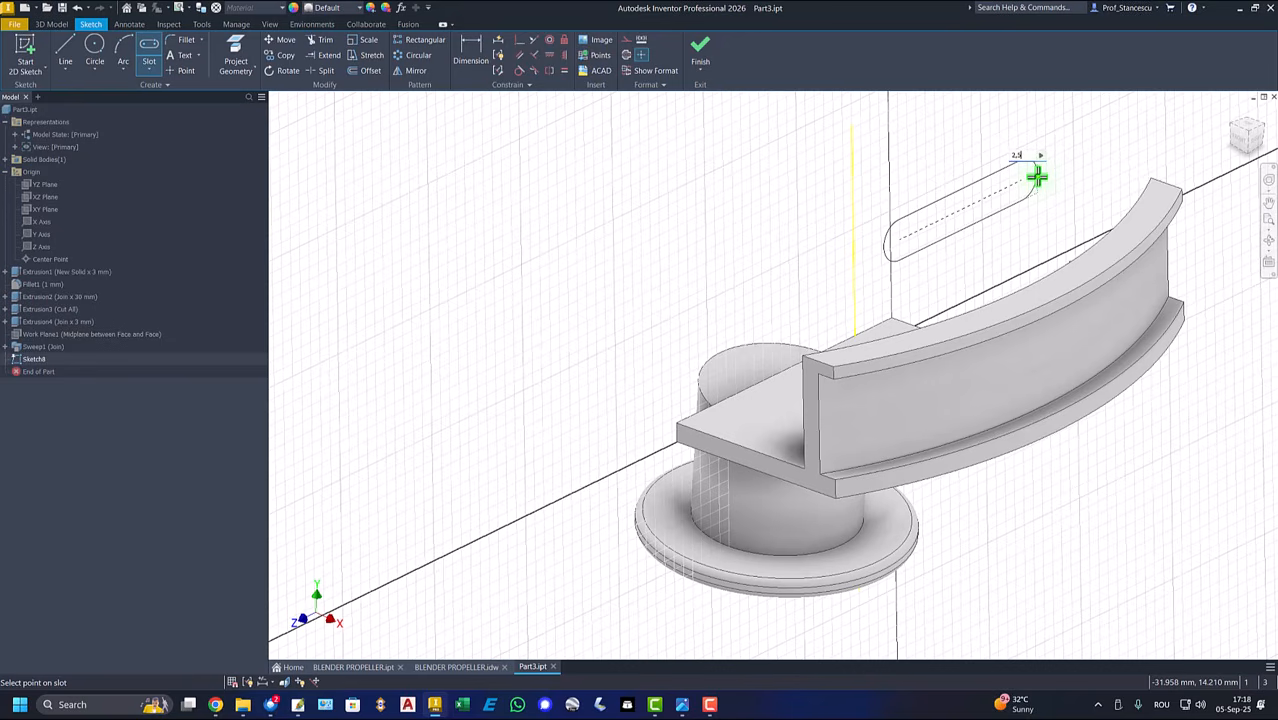
{"action": "type", "text": "2,5*2"}
{"action": "key", "text": "Return"}
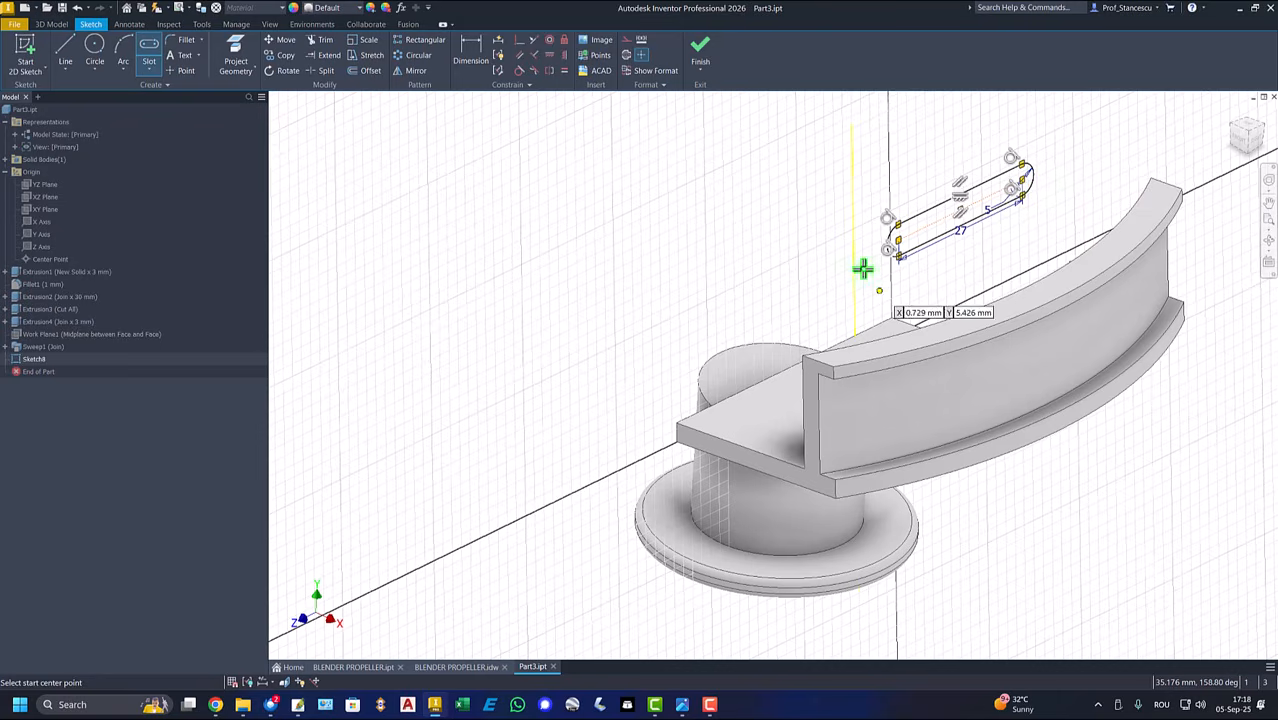
Step: Dimension the slot's nearer end center to the projected midplane line at 8/2 mm
{"action": "left_click", "coordinate": [472, 52]}
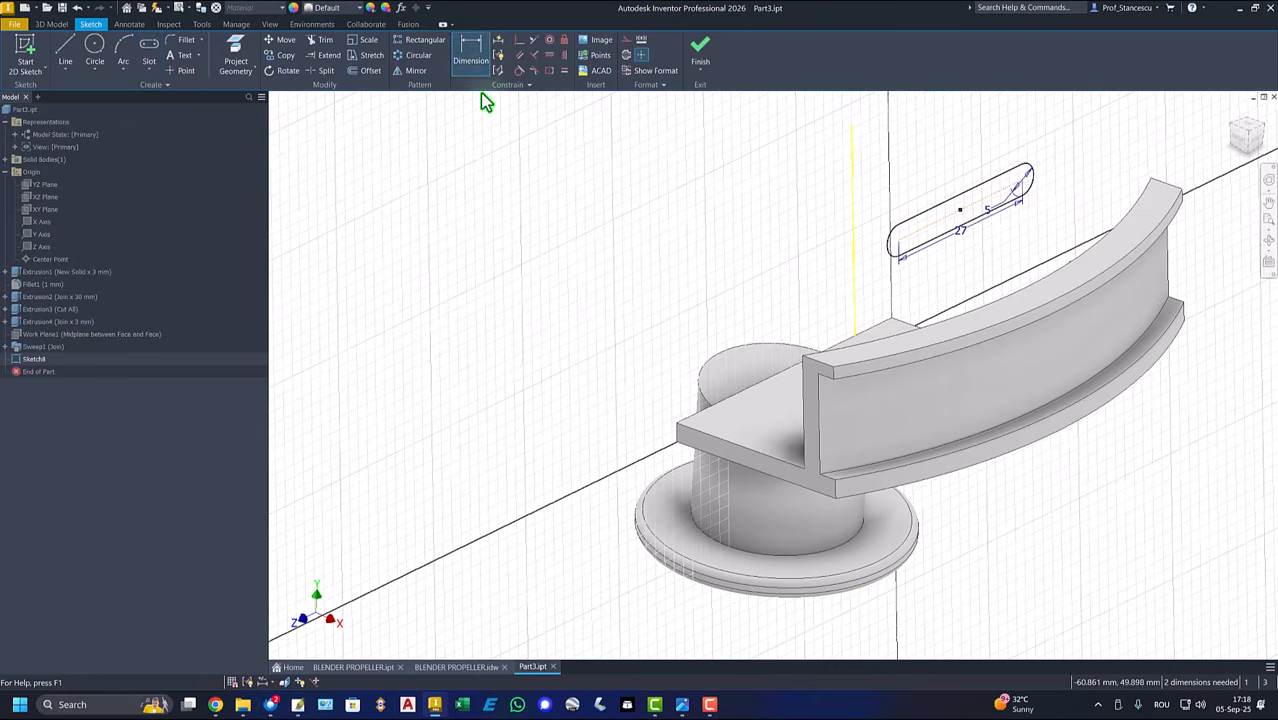
{"action": "left_click", "coordinate": [860, 262]}
{"action": "left_click", "coordinate": [880, 212]}
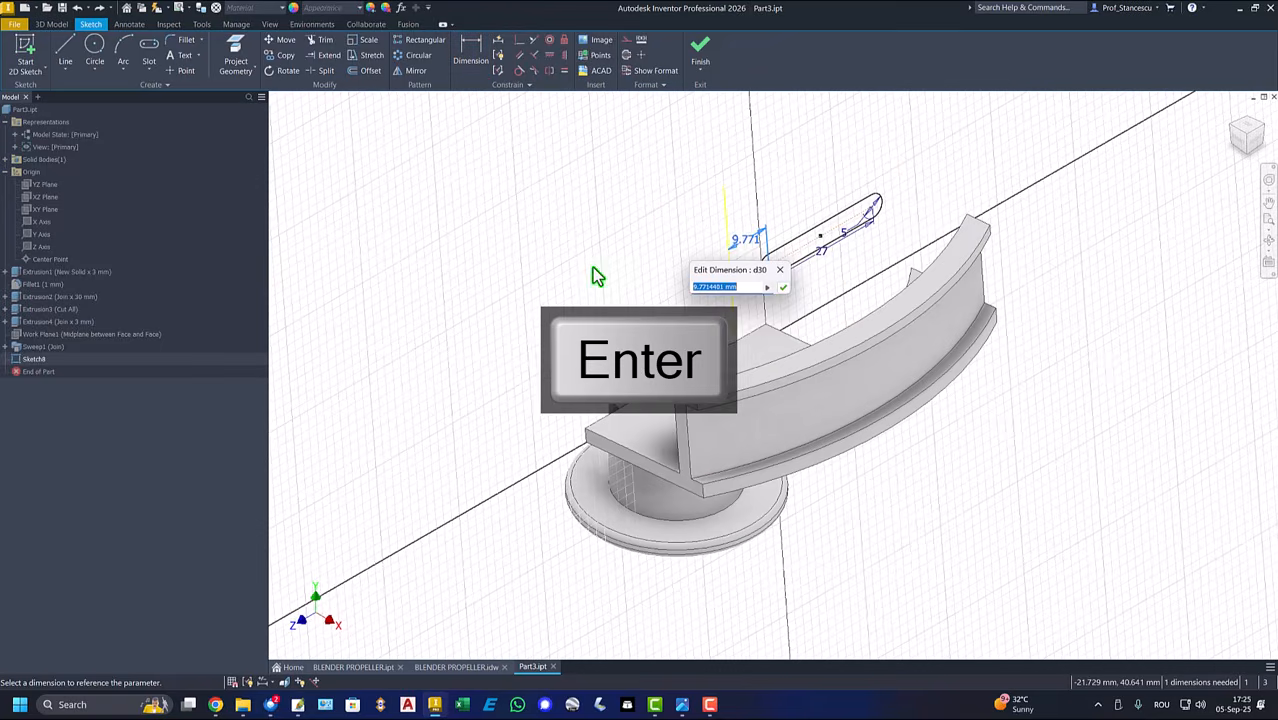
{"action": "type", "text": "8/2"}
{"action": "key", "text": "Return"}
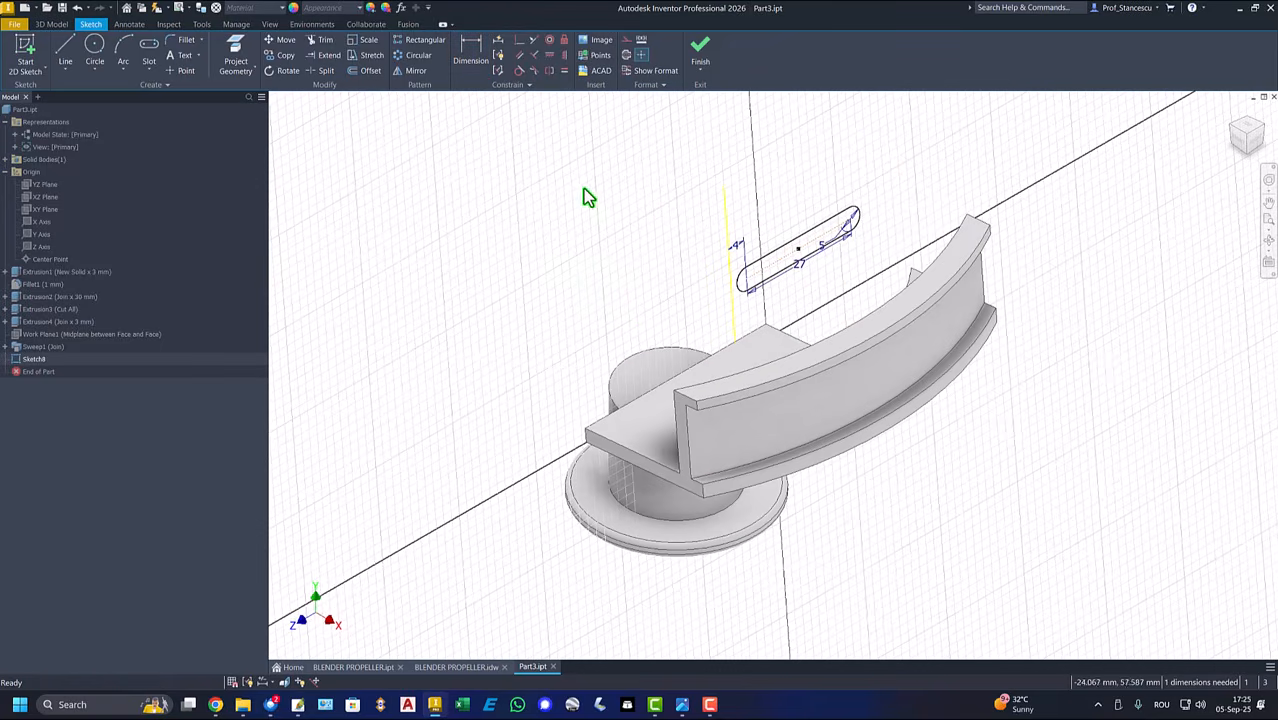
Step: Project the blade's upper straight inner edge, dimension the slot's centerline 8-3 mm above it, and finish the sketch
{"action": "left_click", "coordinate": [235, 58]}
{"action": "left_click", "coordinate": [759, 335]}
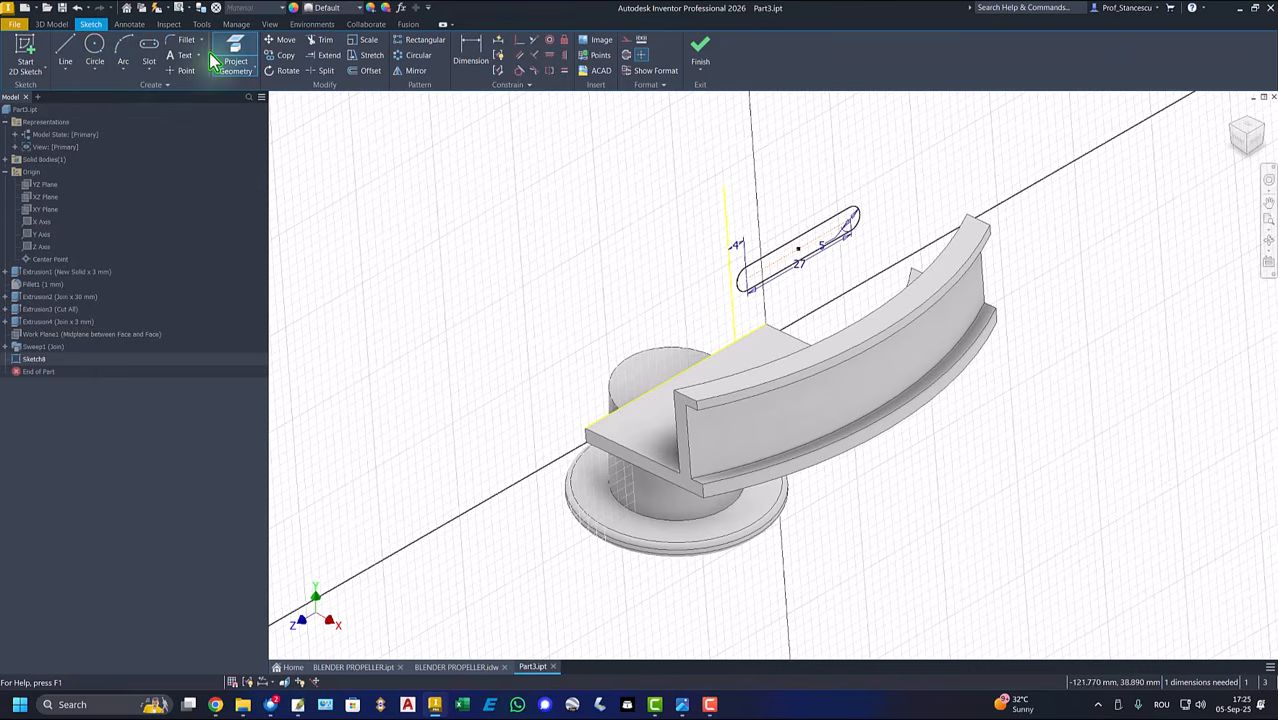
{"action": "left_click", "coordinate": [473, 68]}
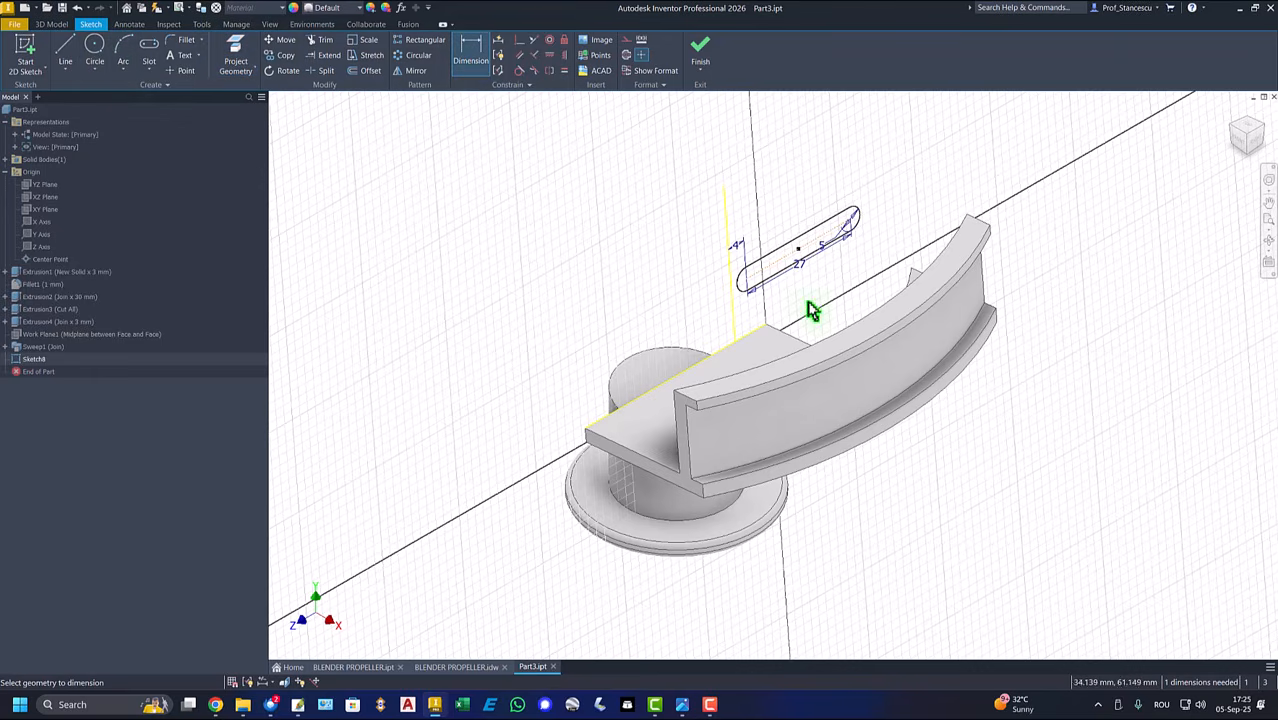
{"action": "left_click", "coordinate": [760, 335]}
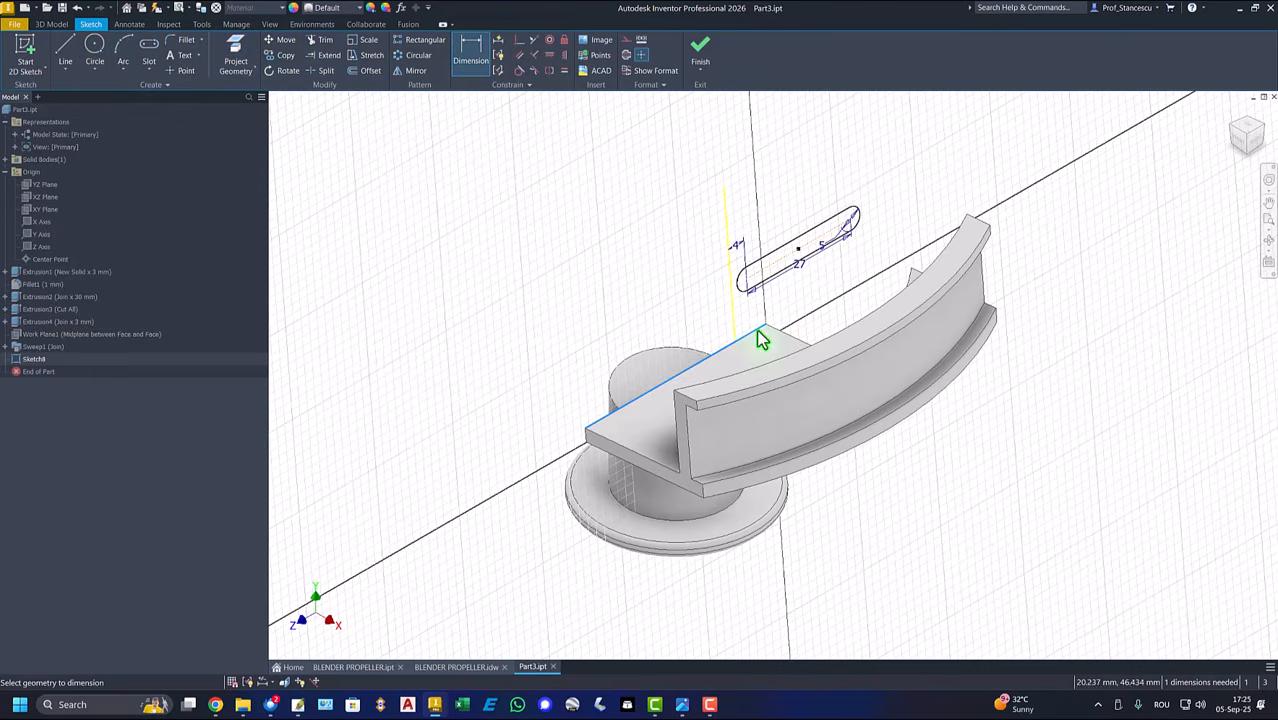
{"action": "left_click", "coordinate": [830, 248]}
{"action": "left_click", "coordinate": [906, 227]}
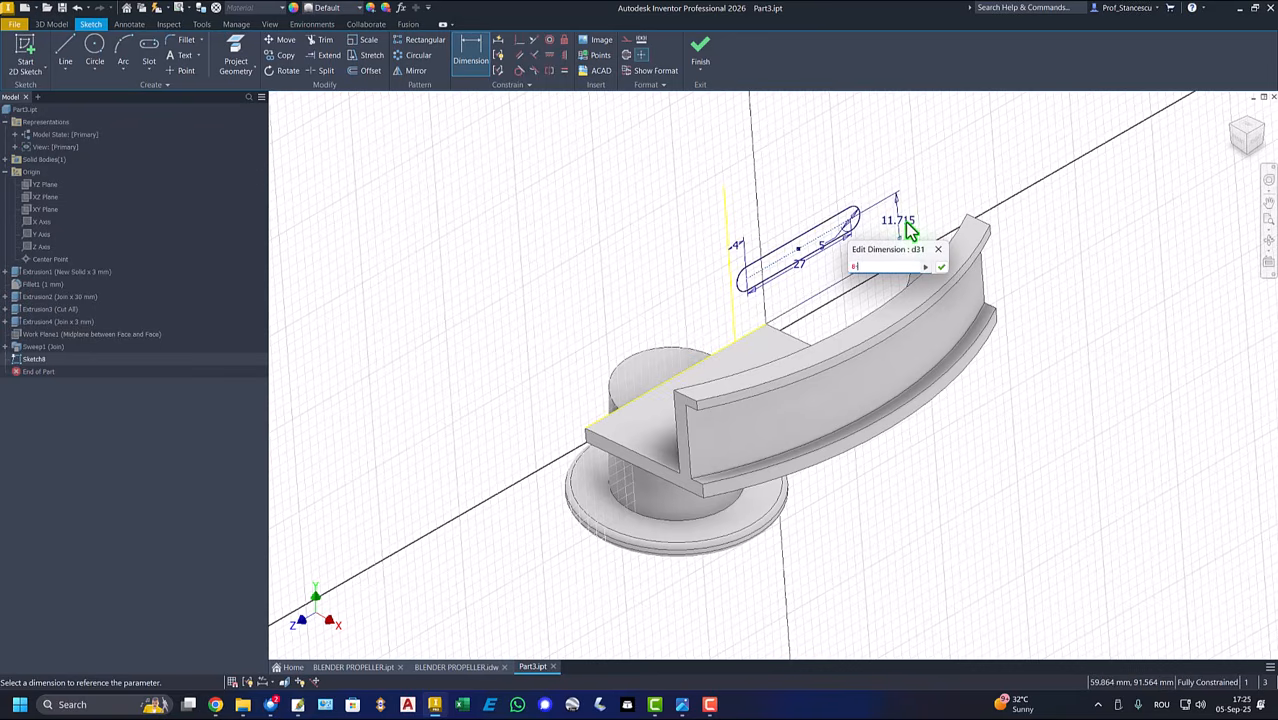
{"action": "key", "text": "Return"}
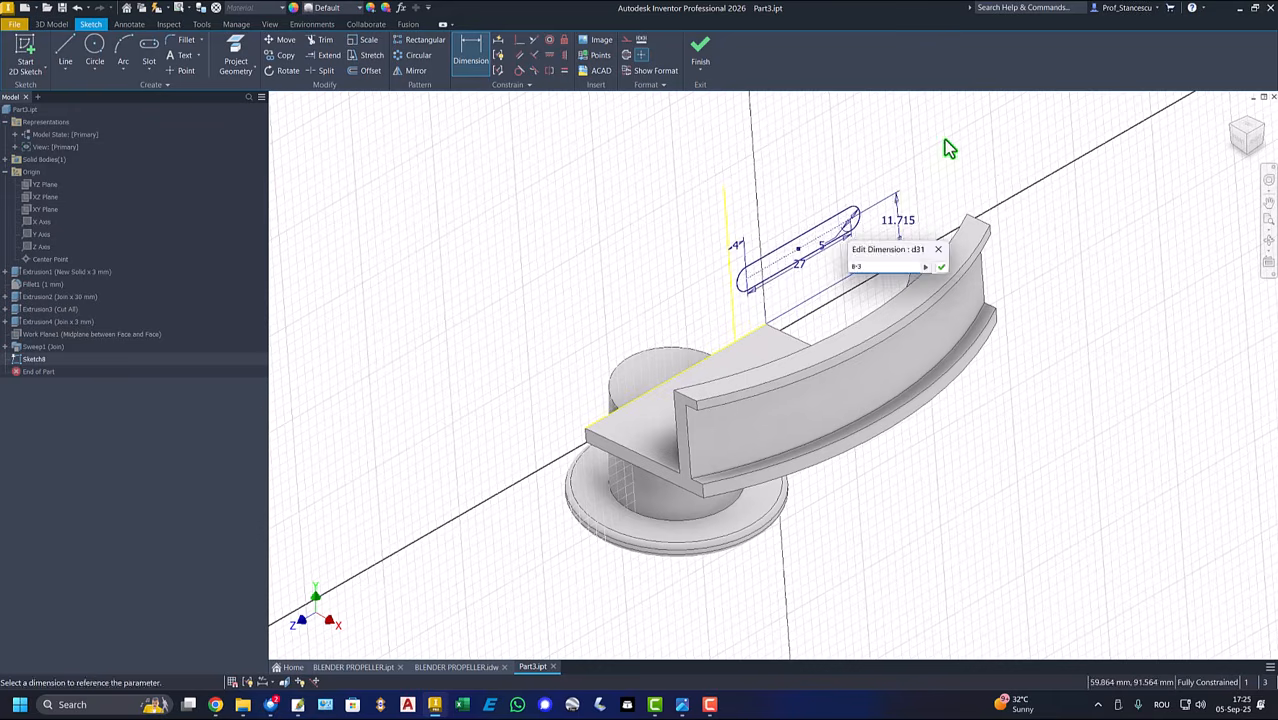
{"action": "key", "text": "Return"}
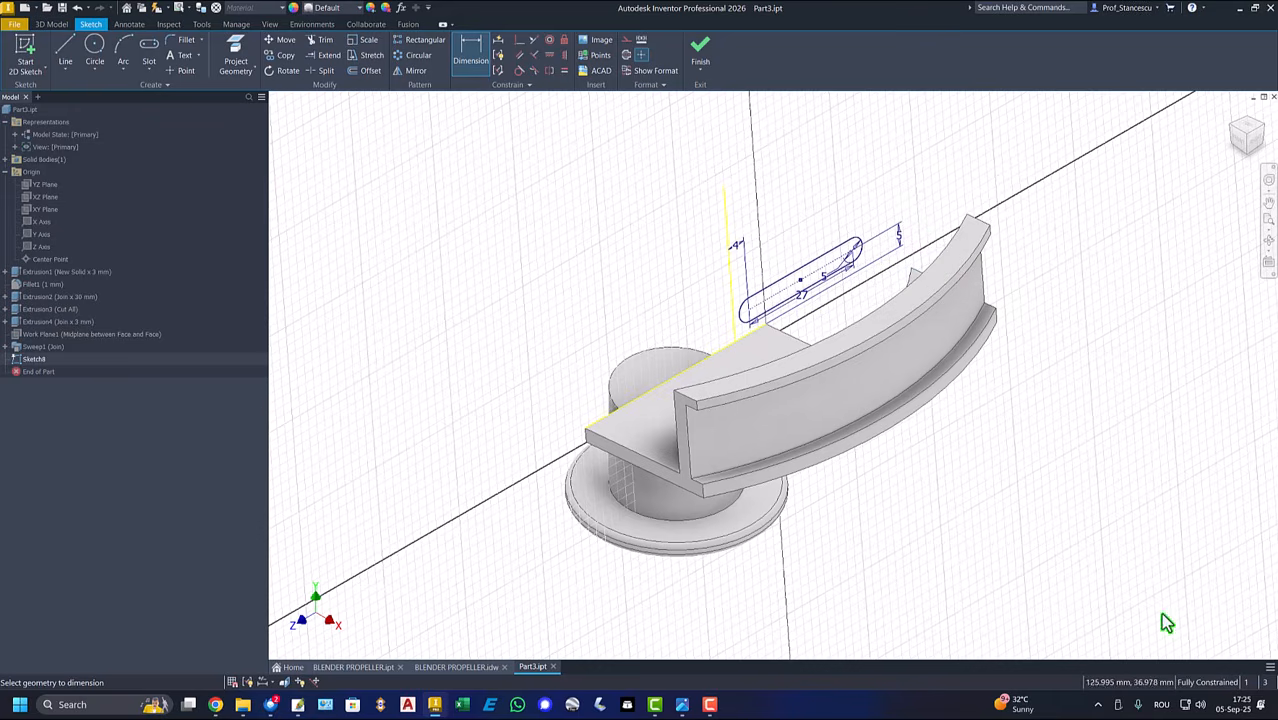
{"action": "left_click", "coordinate": [702, 50]}
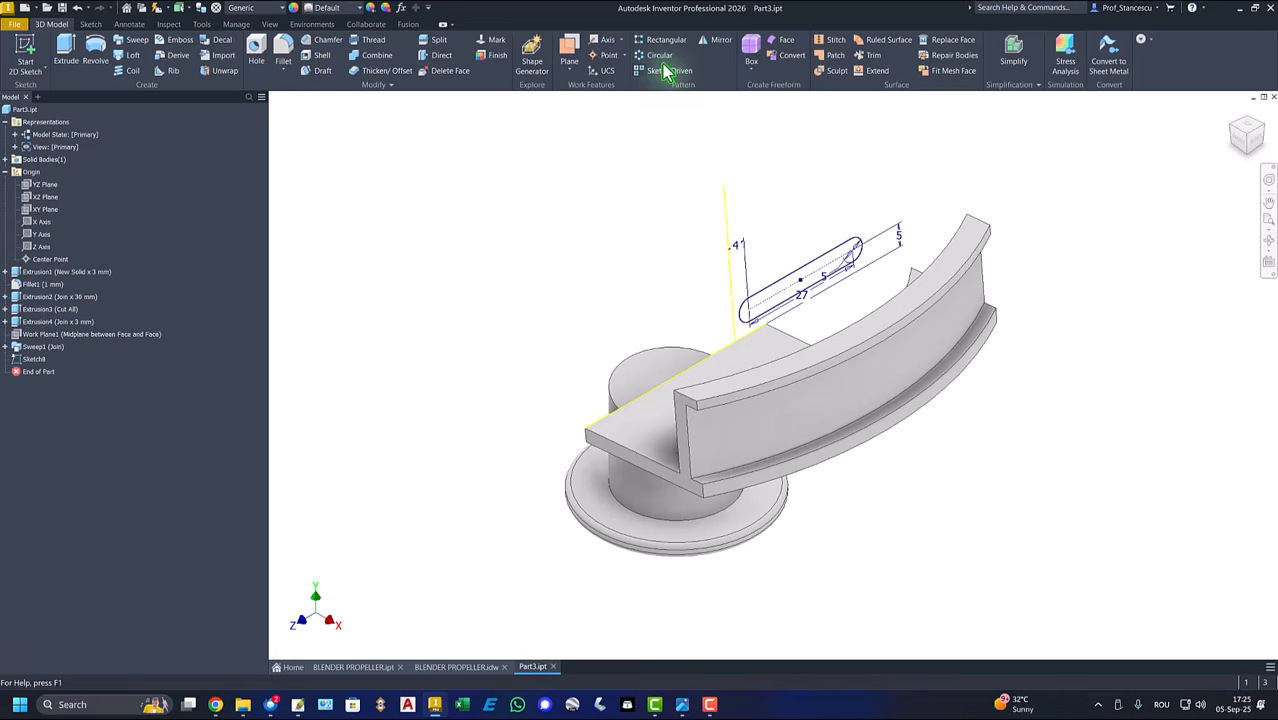
Step: Extrude the slot profile as a cut in the flipped direction, up to the blade plate's outer curved face
{"action": "left_click", "coordinate": [64, 52]}
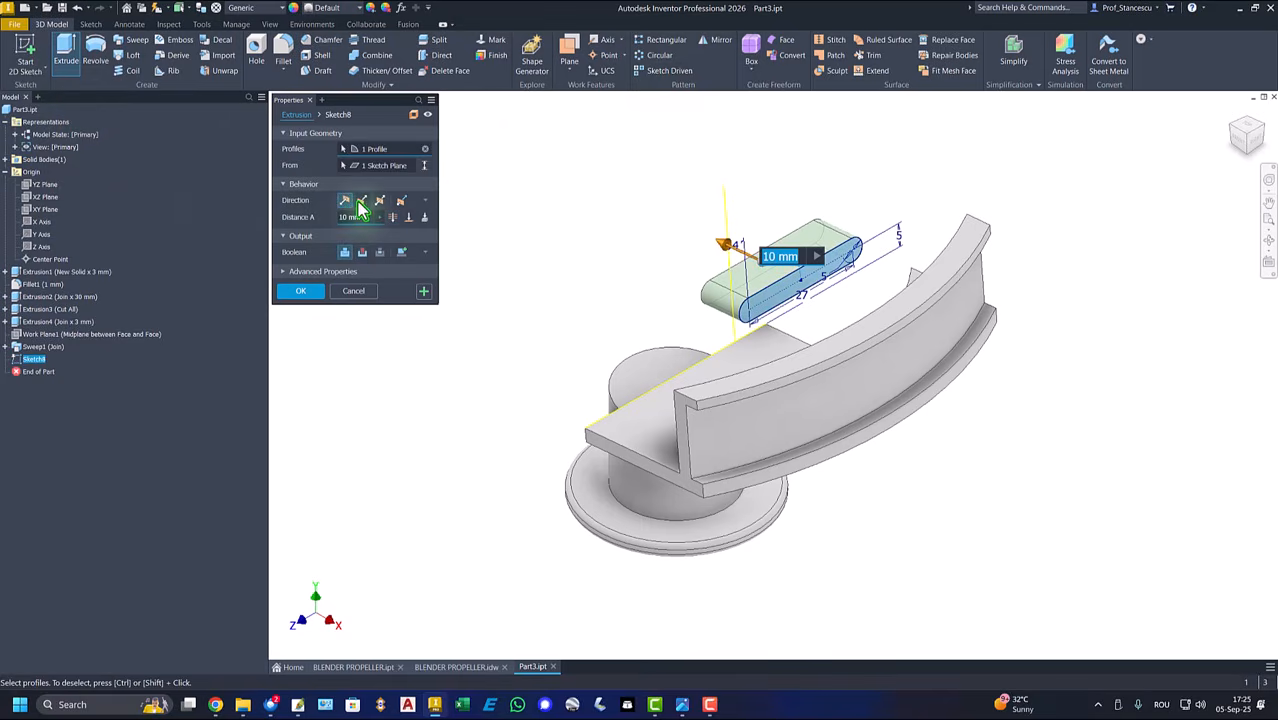
{"action": "left_click", "coordinate": [362, 201]}
{"action": "left_click", "coordinate": [362, 252]}
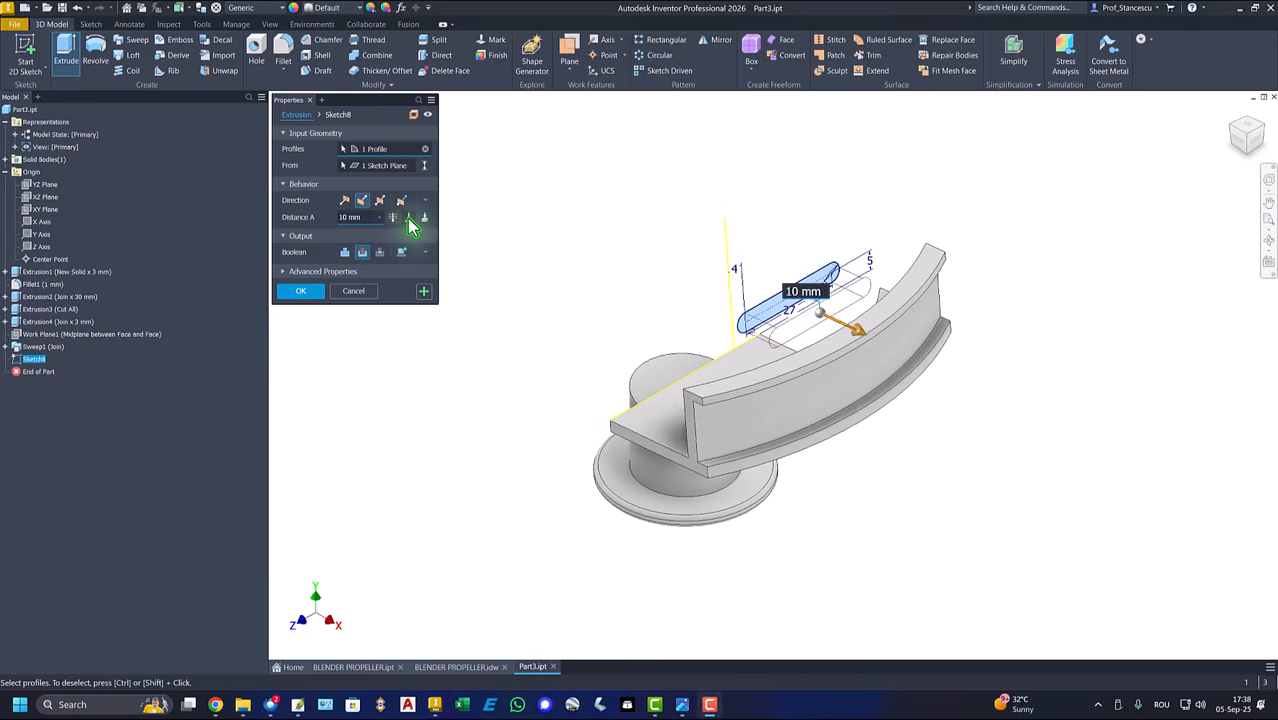
{"action": "left_click", "coordinate": [409, 218]}
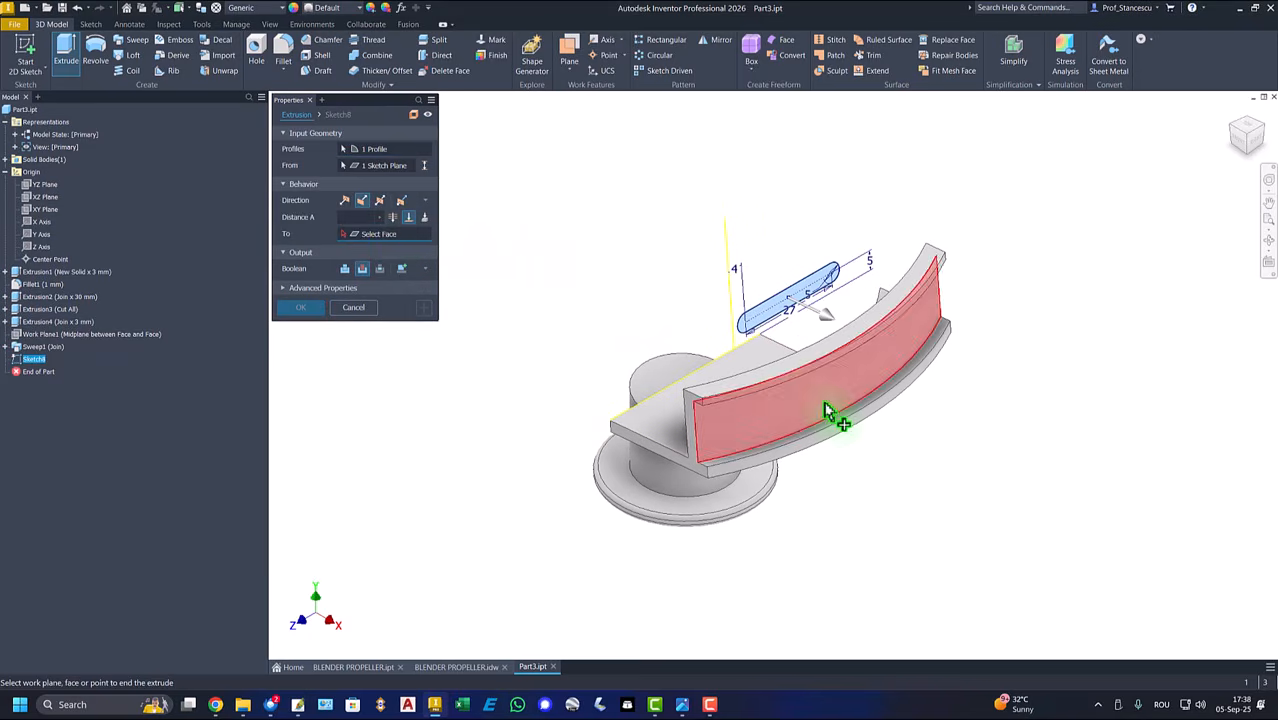
{"action": "left_click", "coordinate": [843, 440]}
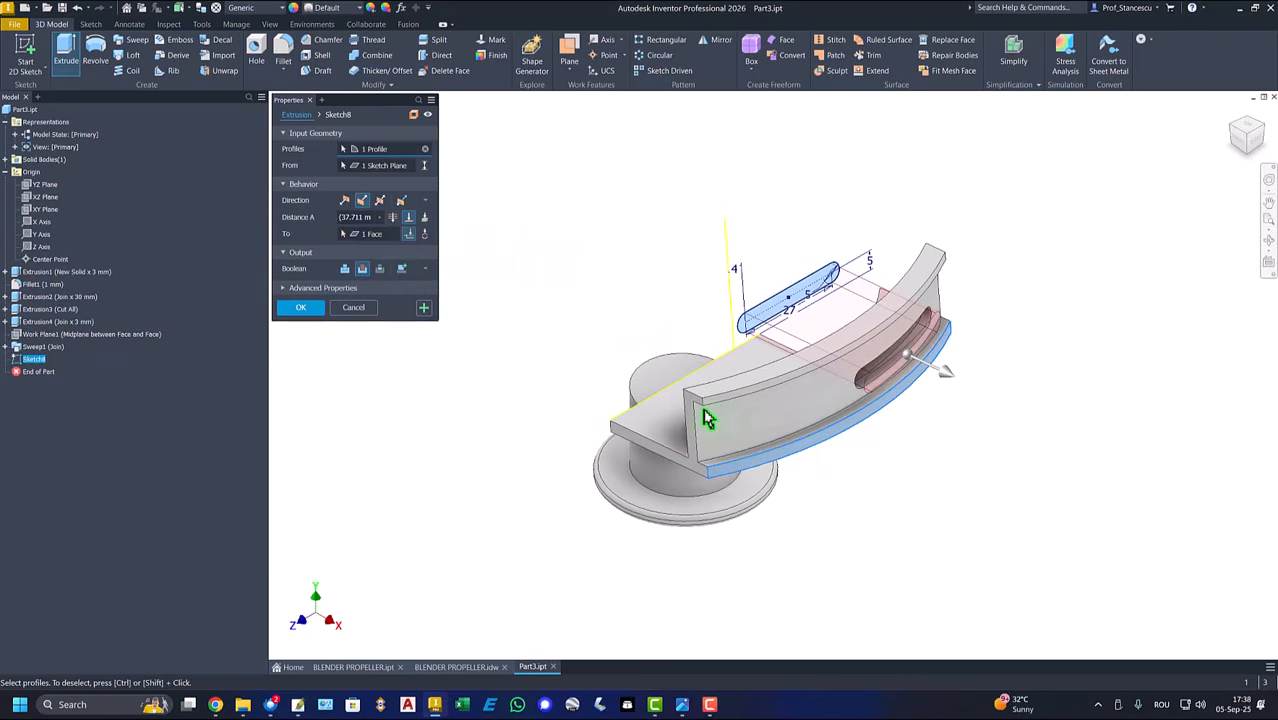
{"action": "left_click", "coordinate": [303, 309]}
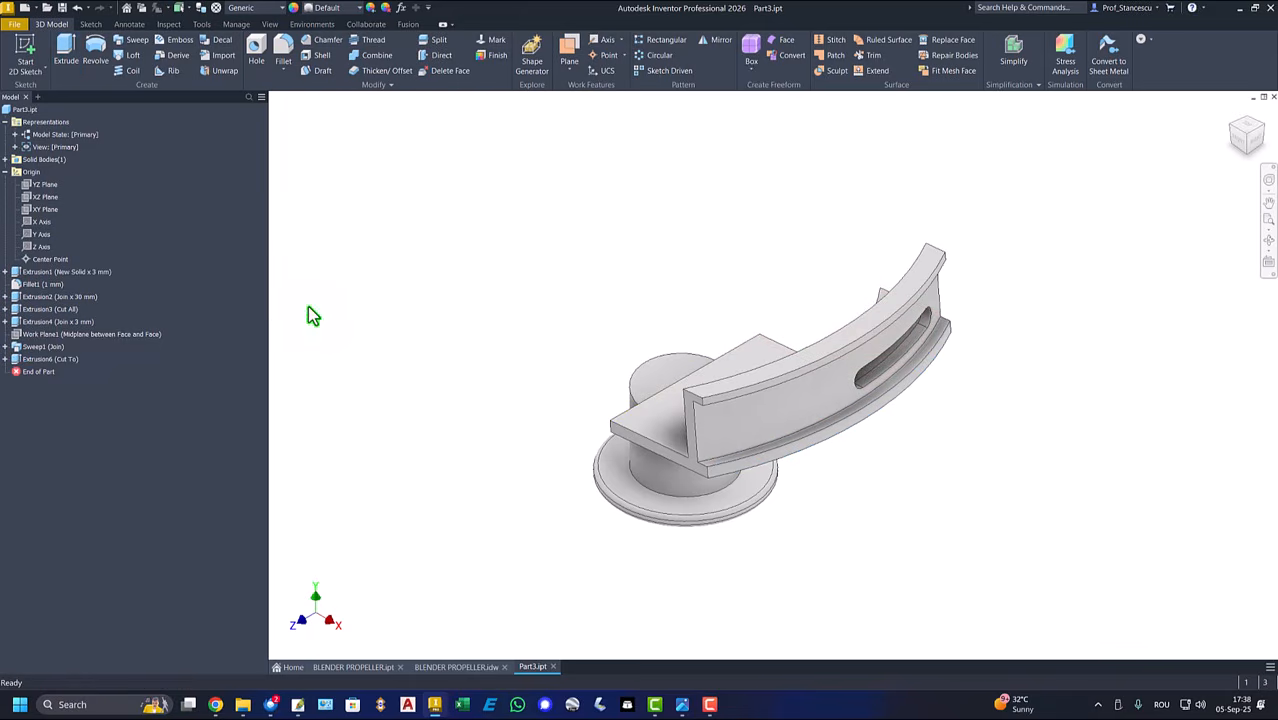
Step: After checking the slot spacing in BLENDER PROPELLER.idw, pattern the part's slot cut along the wall's vertical edge with 2 instances 6 mm apart
{"action": "left_click", "coordinate": [456, 667]}
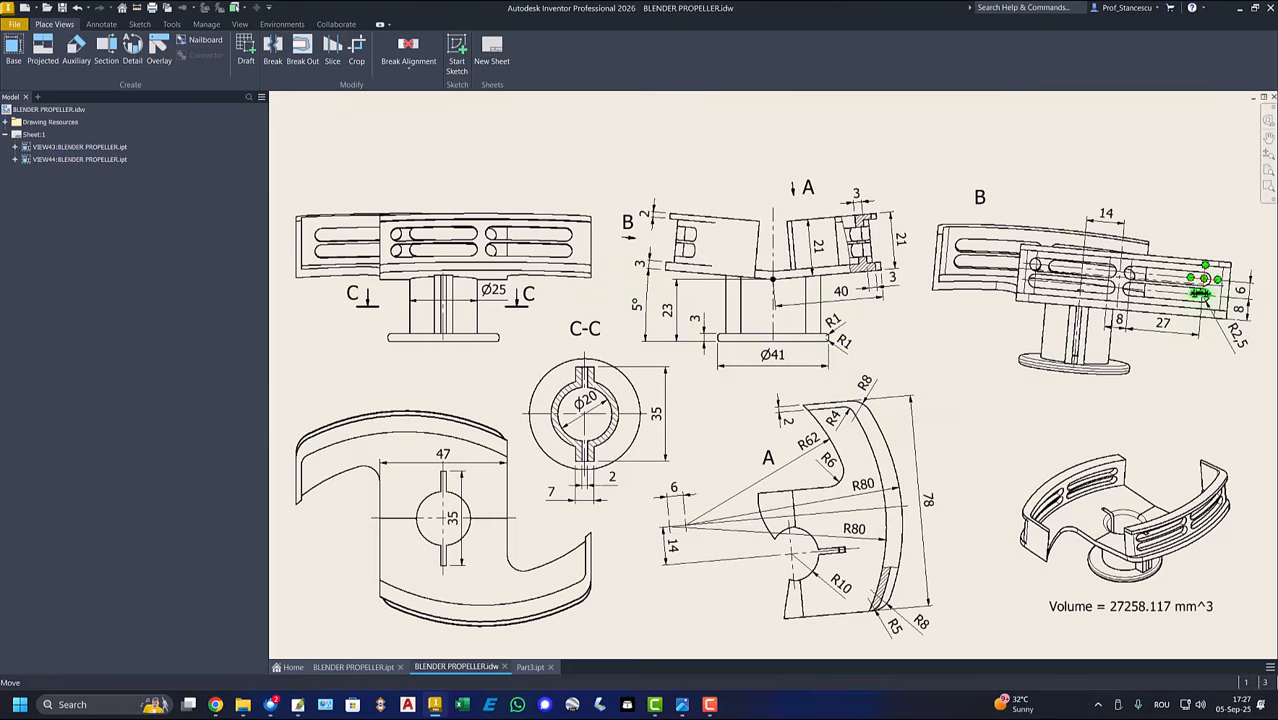
{"action": "left_click", "coordinate": [1240, 300]}
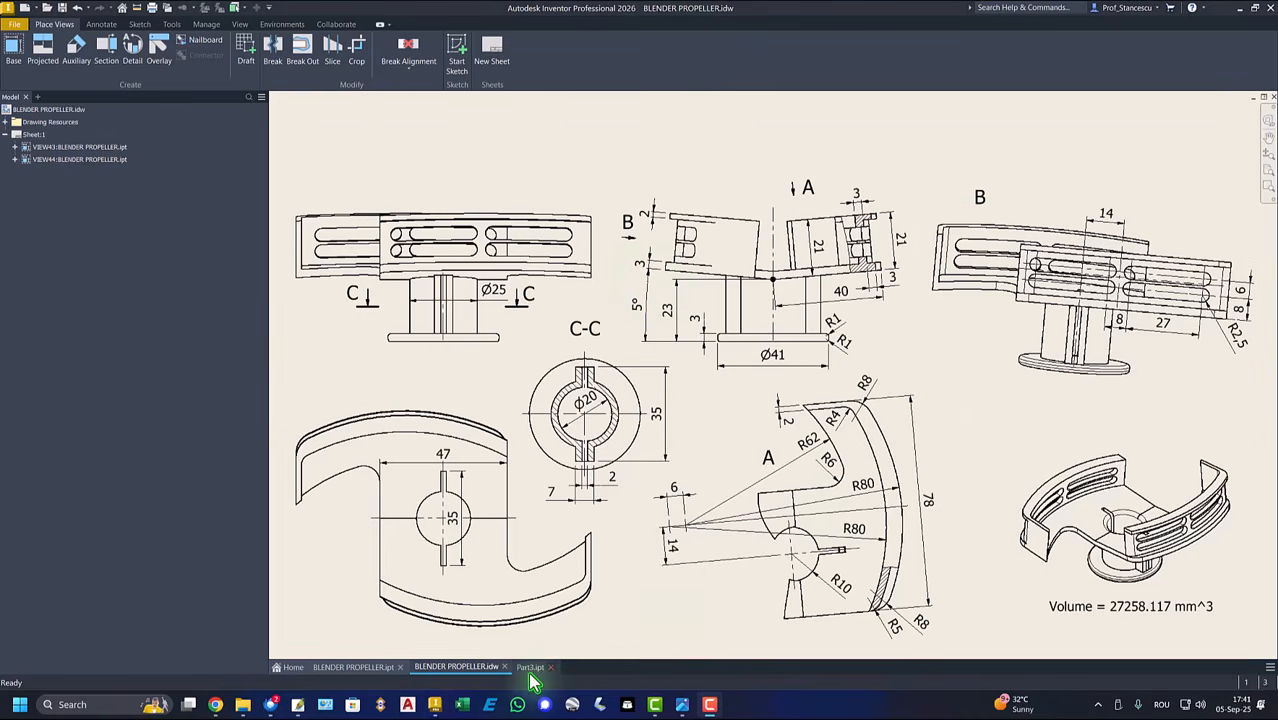
{"action": "left_click", "coordinate": [528, 668]}
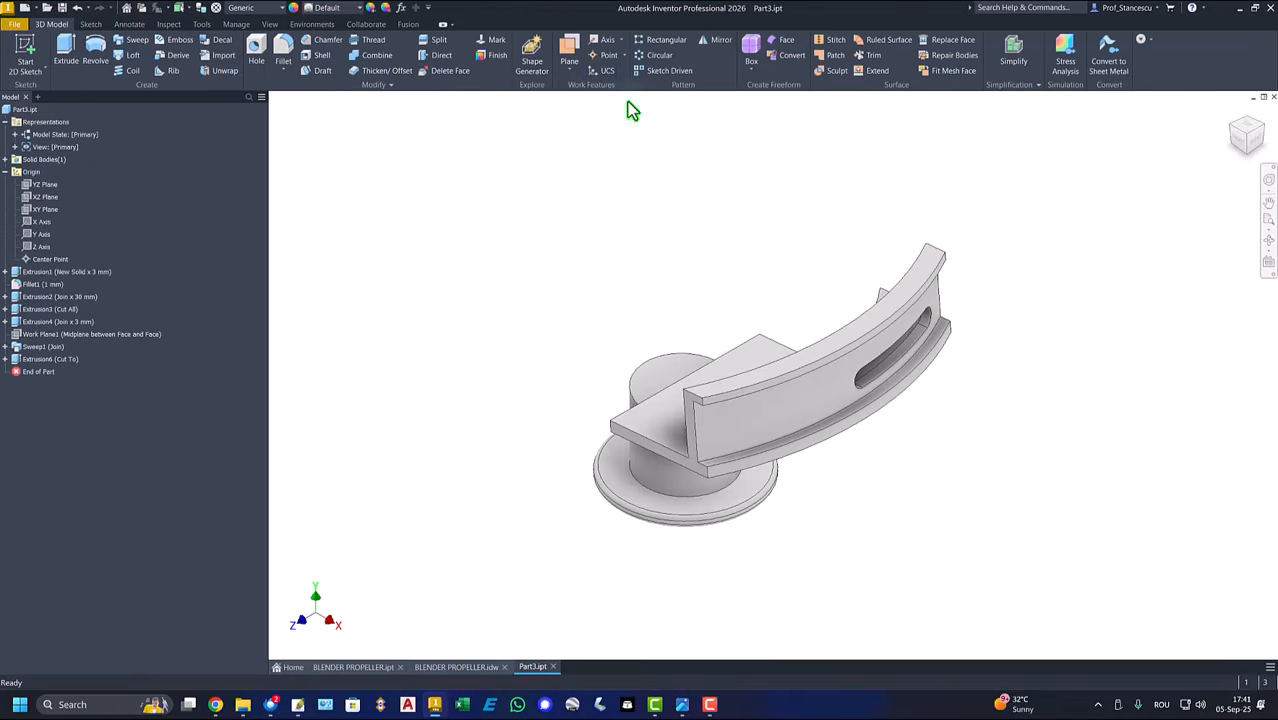
{"action": "left_click", "coordinate": [664, 40]}
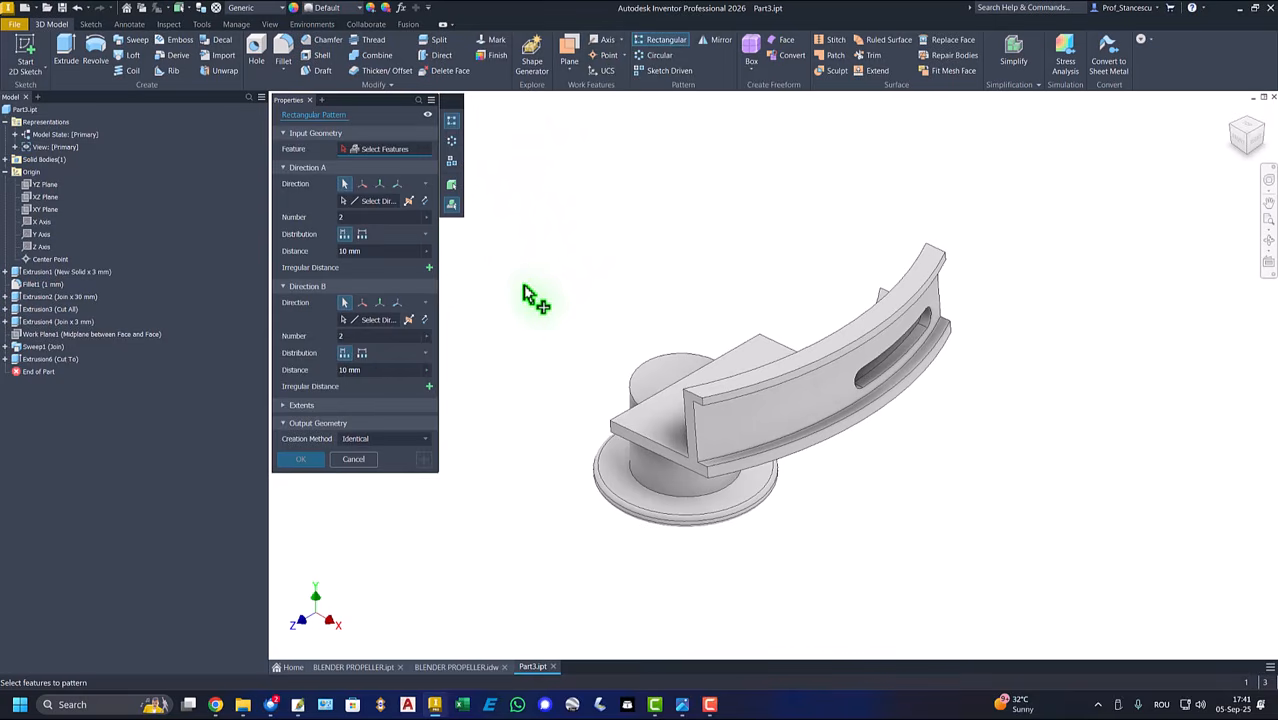
{"action": "left_click", "coordinate": [62, 360]}
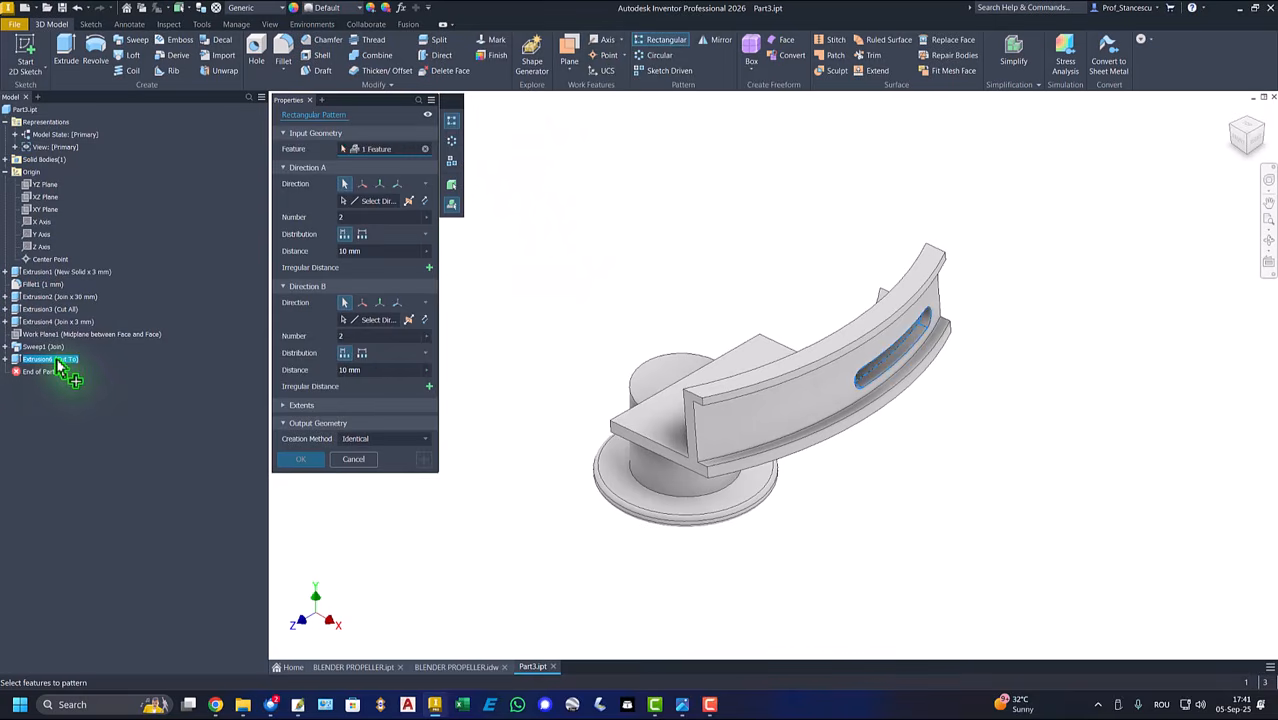
{"action": "left_click", "coordinate": [384, 202]}
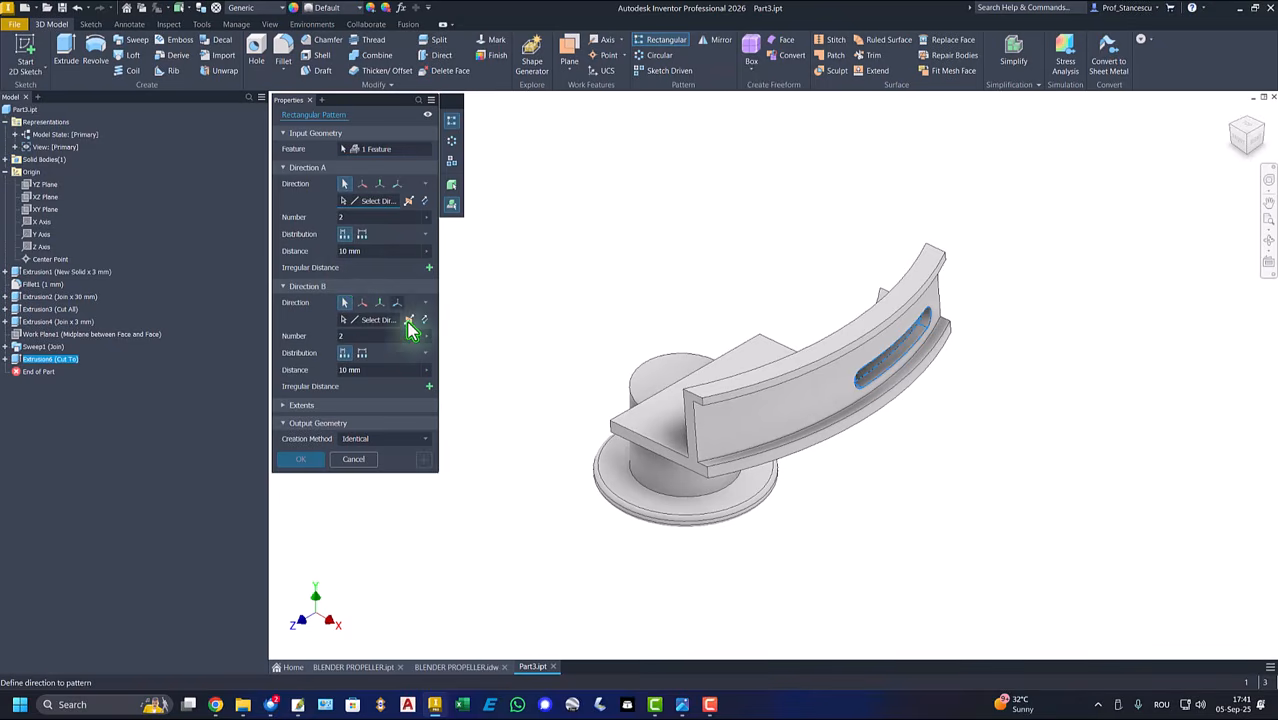
{"action": "left_click", "coordinate": [698, 432]}
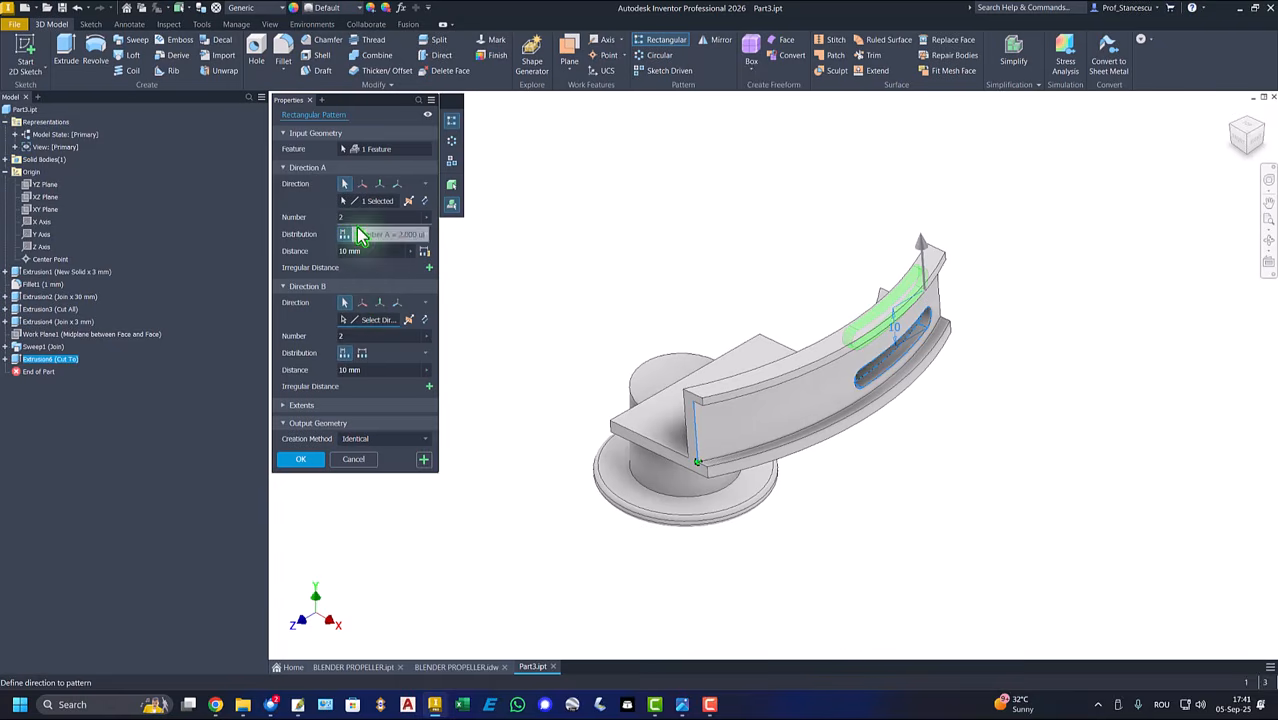
{"action": "left_click", "coordinate": [352, 251]}
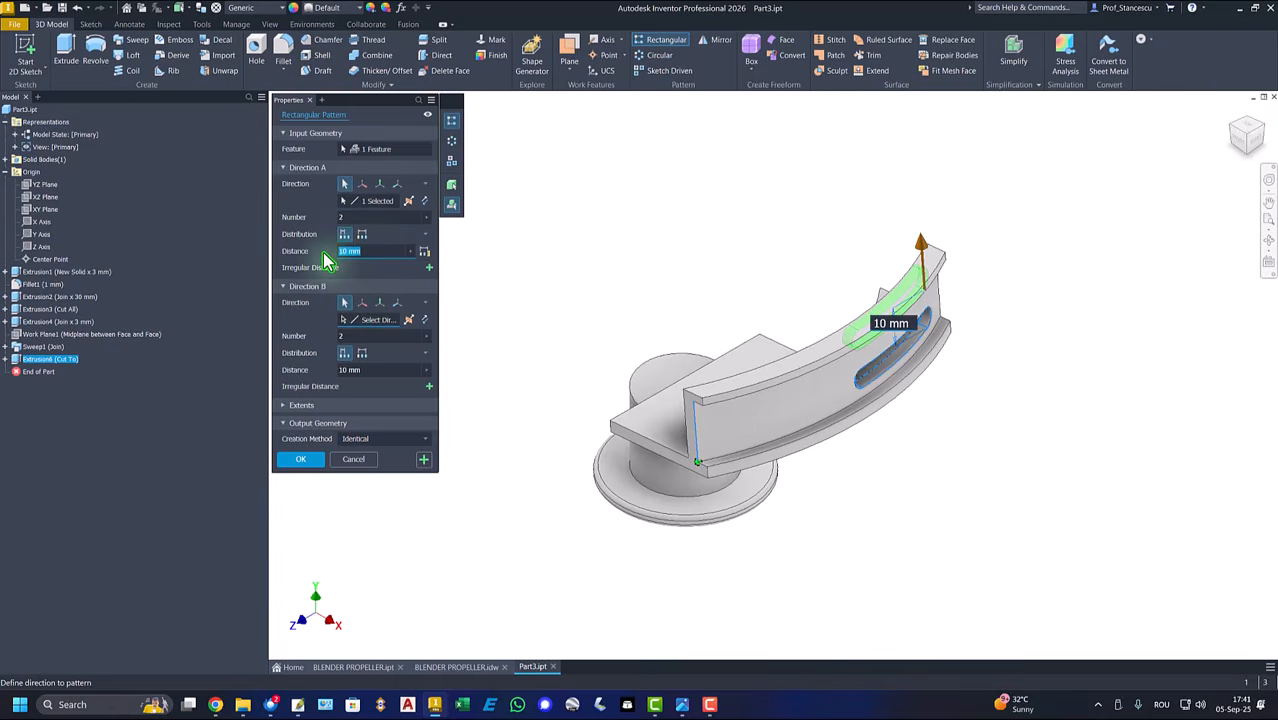
{"action": "type", "text": "6"}
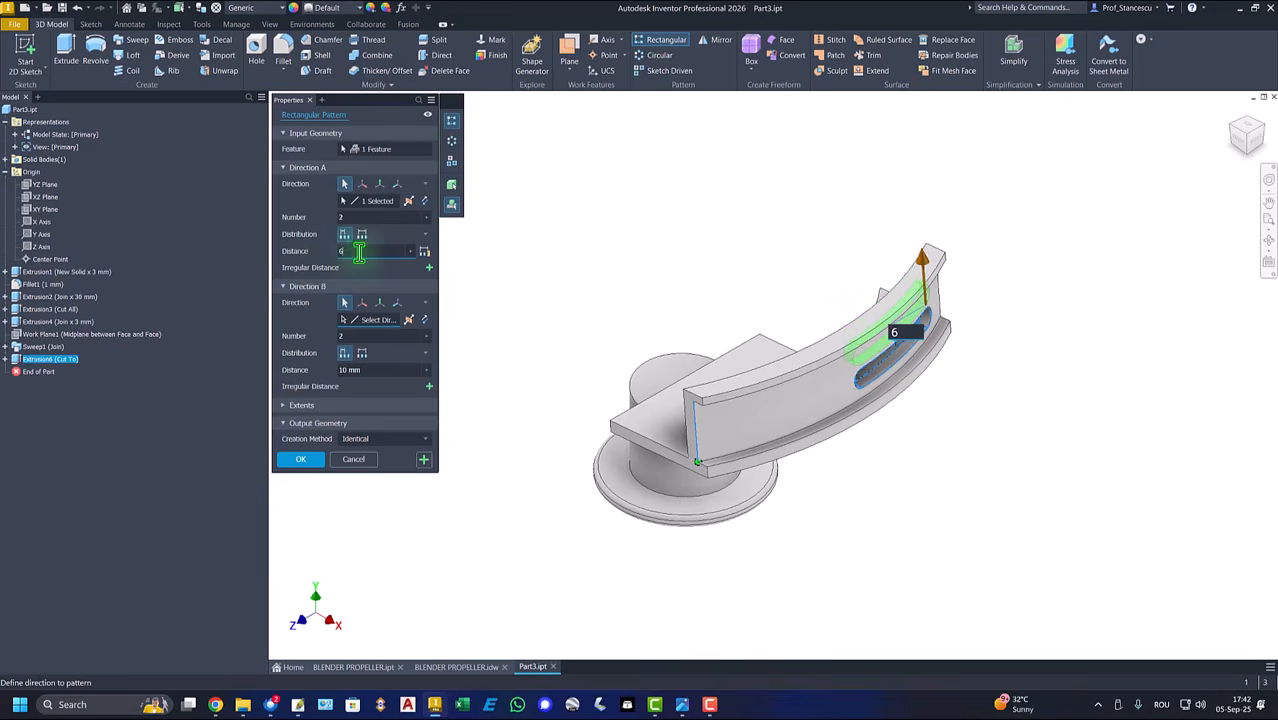
{"action": "left_click", "coordinate": [301, 459]}
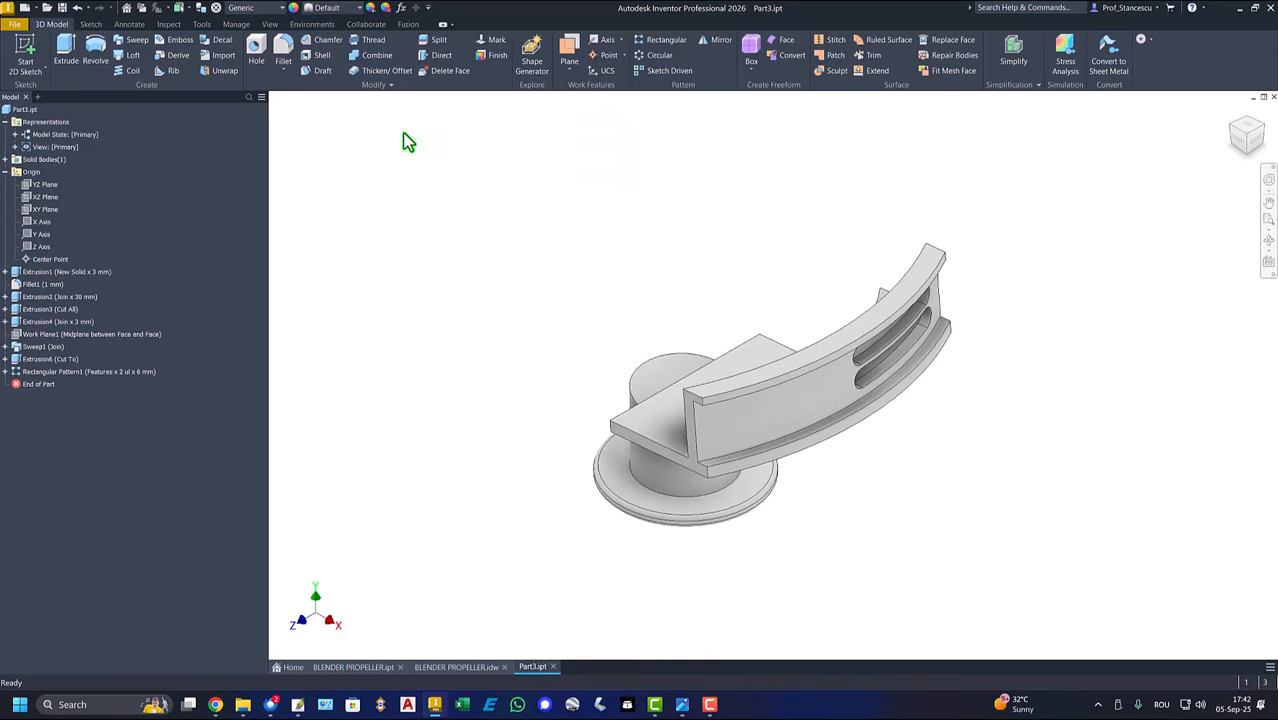
Step: Mirror the slot cut and its rectangular pattern about the midplane work plane to the other half of the curved wall
{"action": "left_click", "coordinate": [716, 46]}
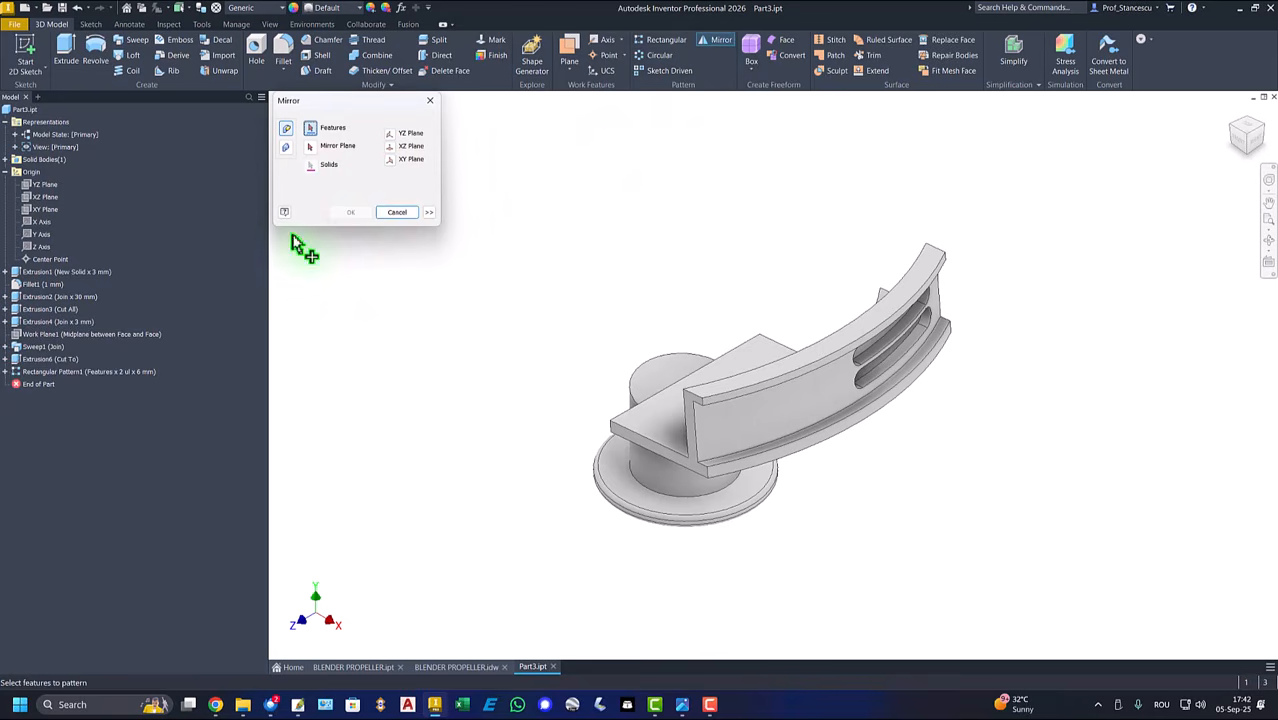
{"action": "left_click", "coordinate": [40, 371]}
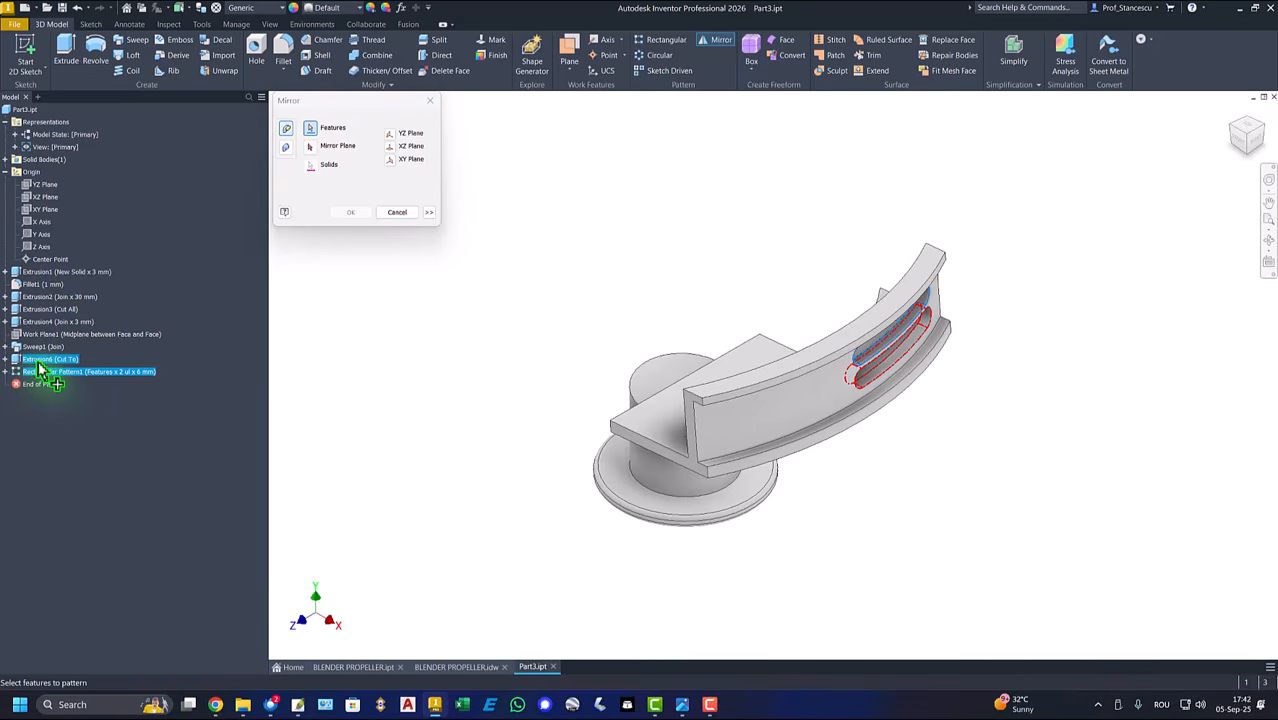
{"action": "left_click", "coordinate": [309, 147]}
{"action": "left_click", "coordinate": [118, 334]}
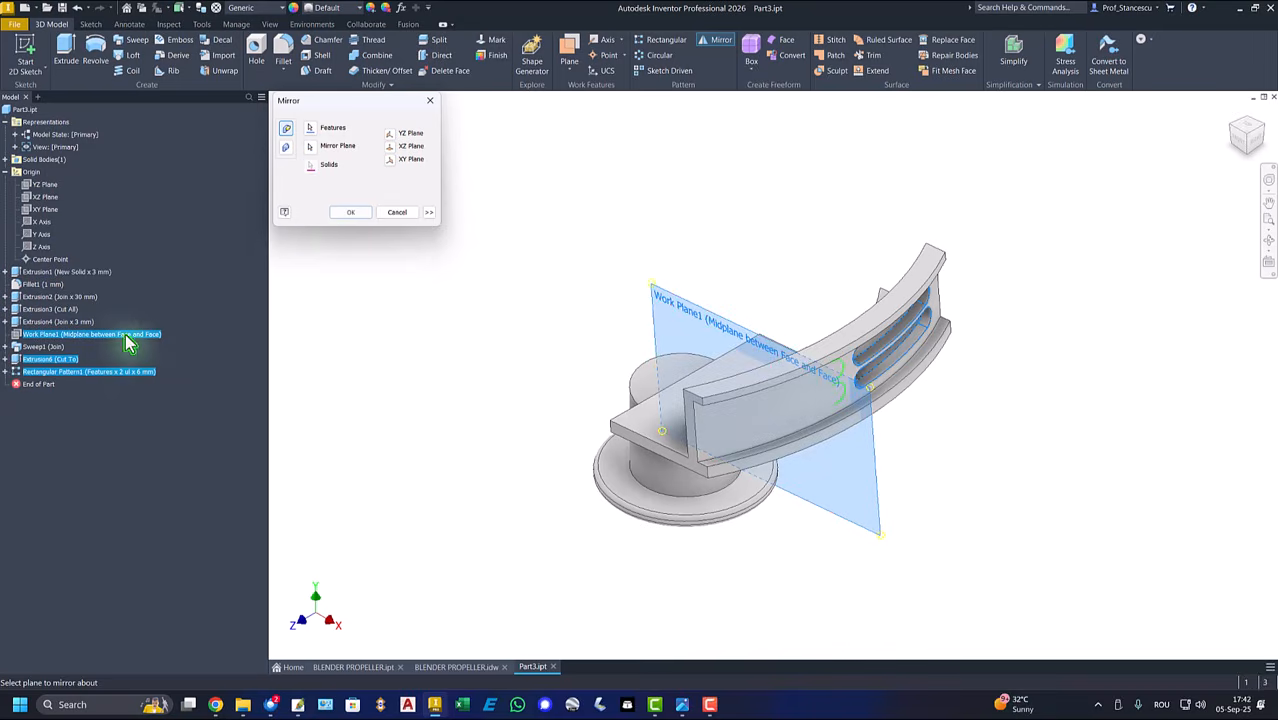
{"action": "left_click", "coordinate": [350, 213]}
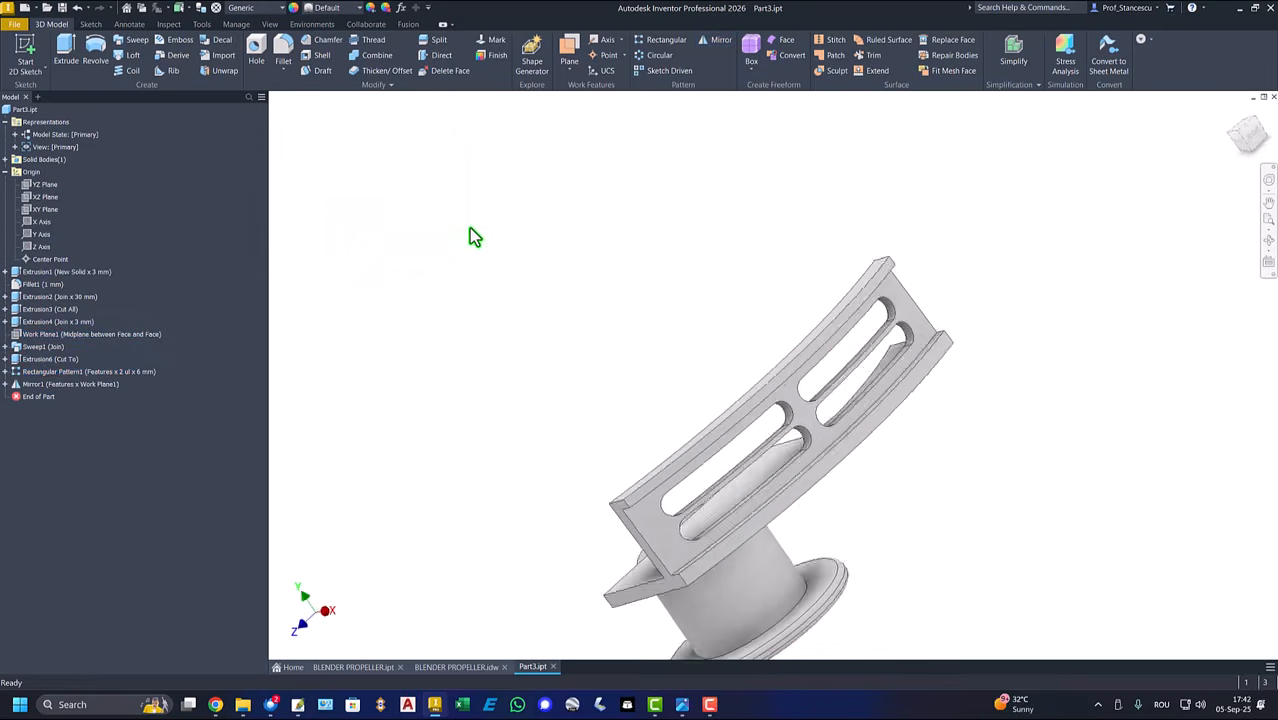
{"action": "key", "text": "F6"}
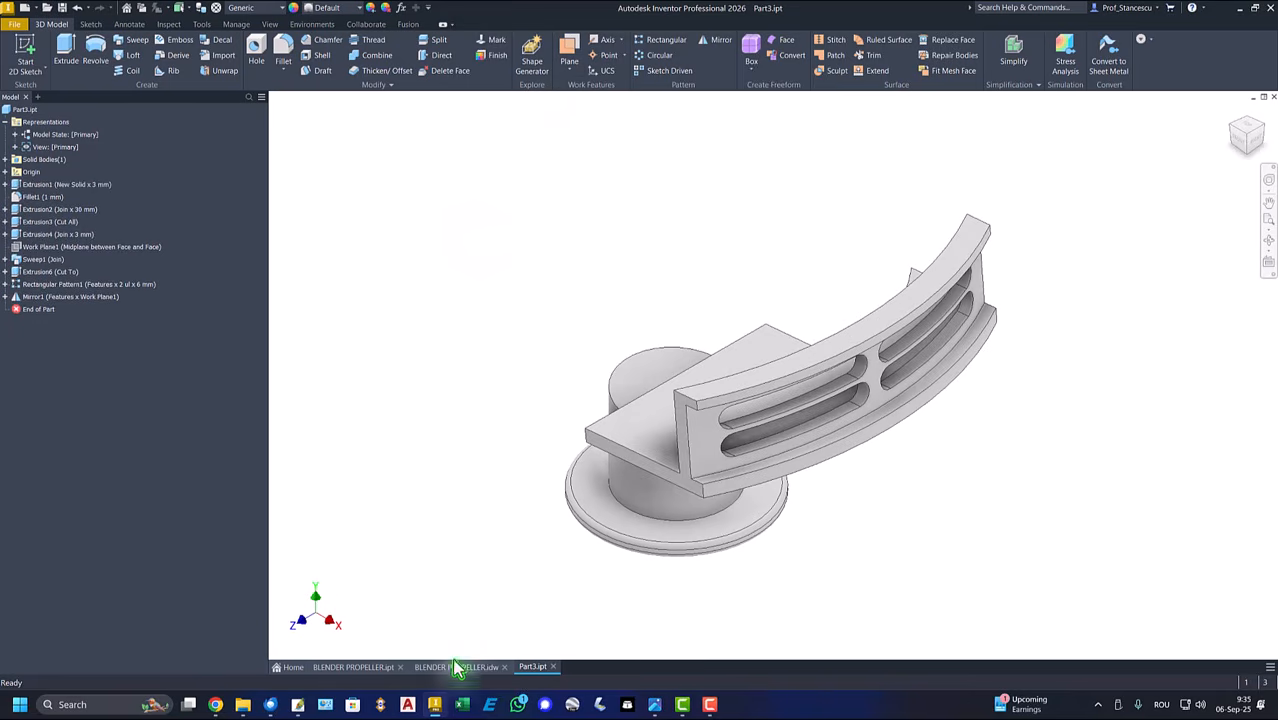
Step: After checking BLENDER PROPELLER.idw, start a sketch on the blade plate's upper face and project its narrow end edge, concave edge arc and wall's inner arc
{"action": "left_click", "coordinate": [455, 668]}
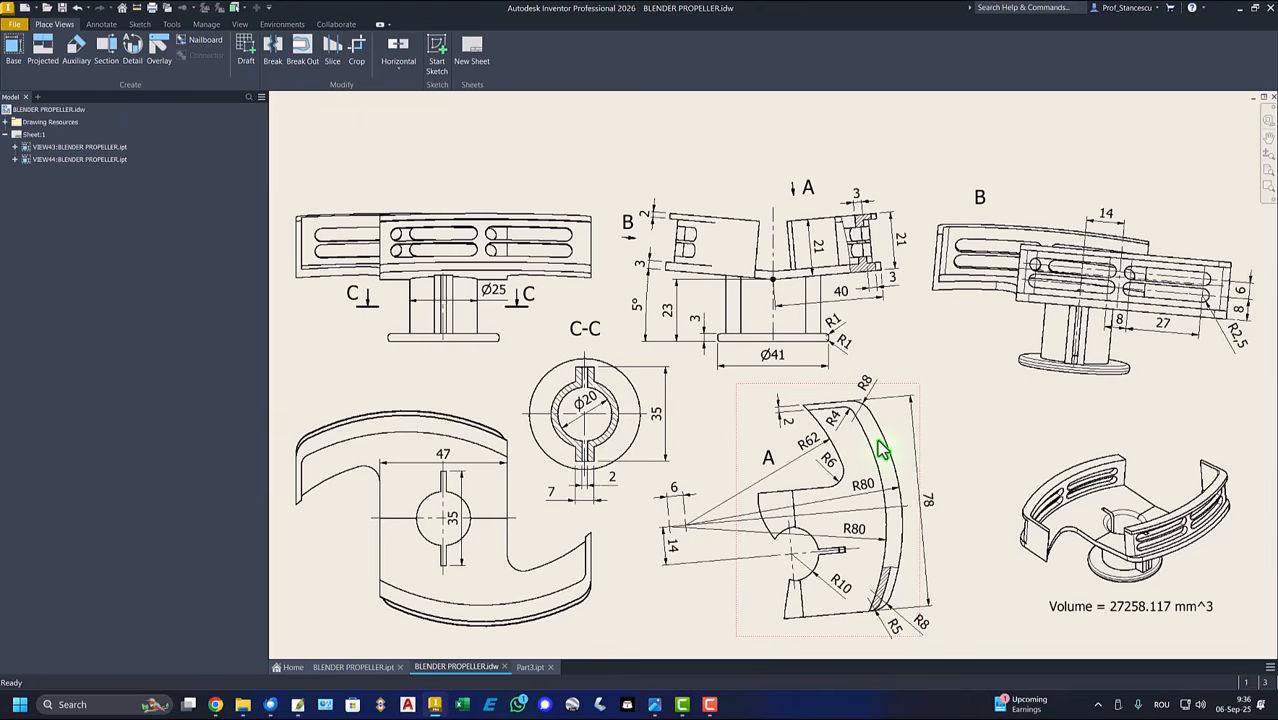
{"action": "left_click", "coordinate": [530, 667]}
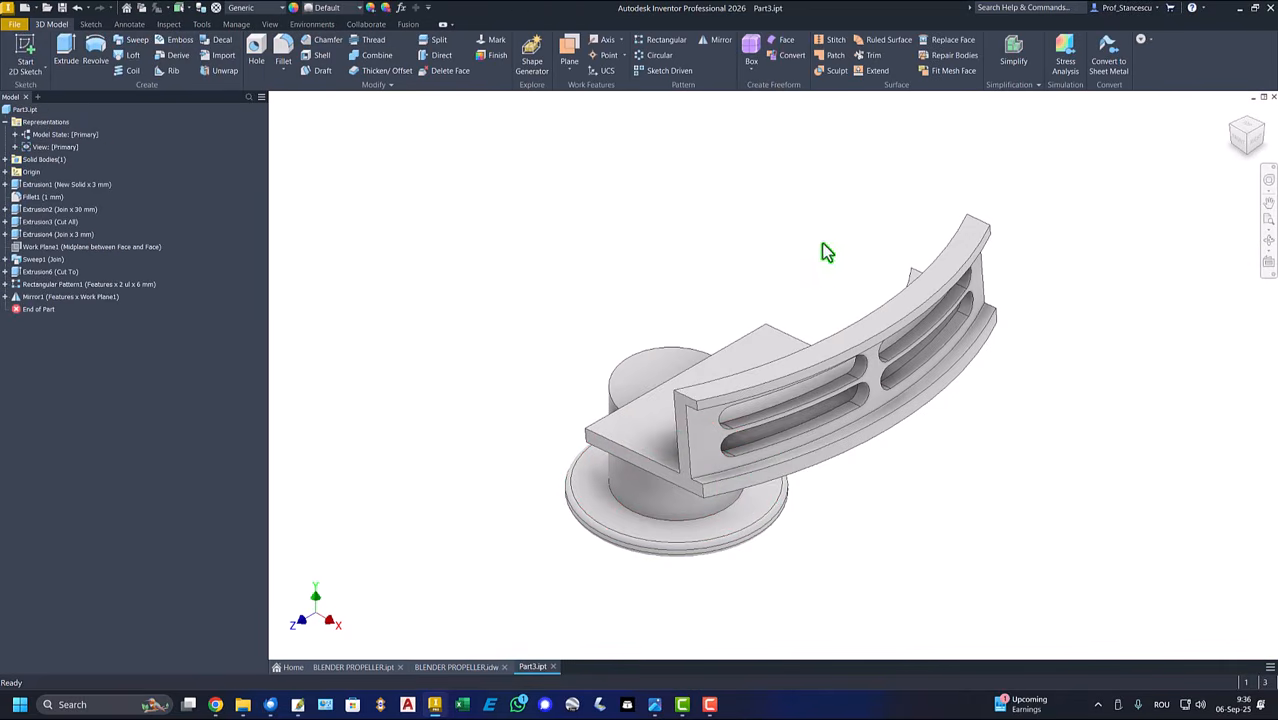
{"action": "left_click", "coordinate": [1236, 132]}
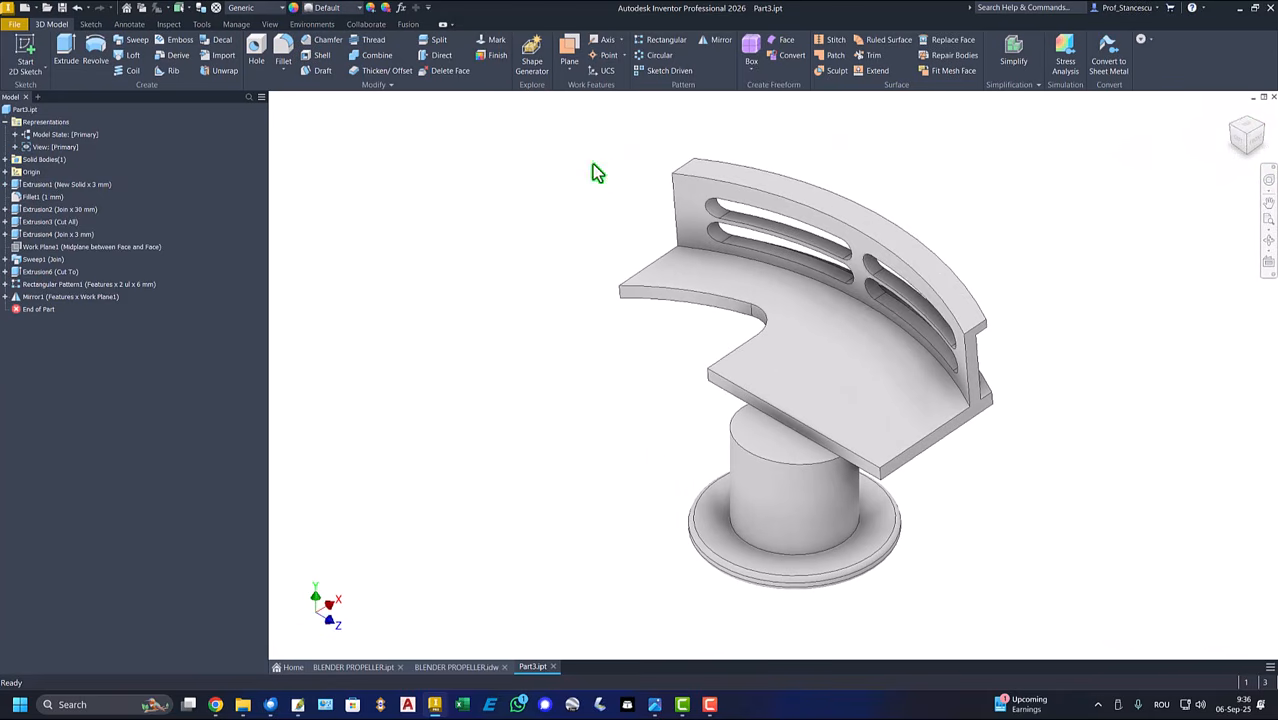
{"action": "left_click", "coordinate": [716, 286]}
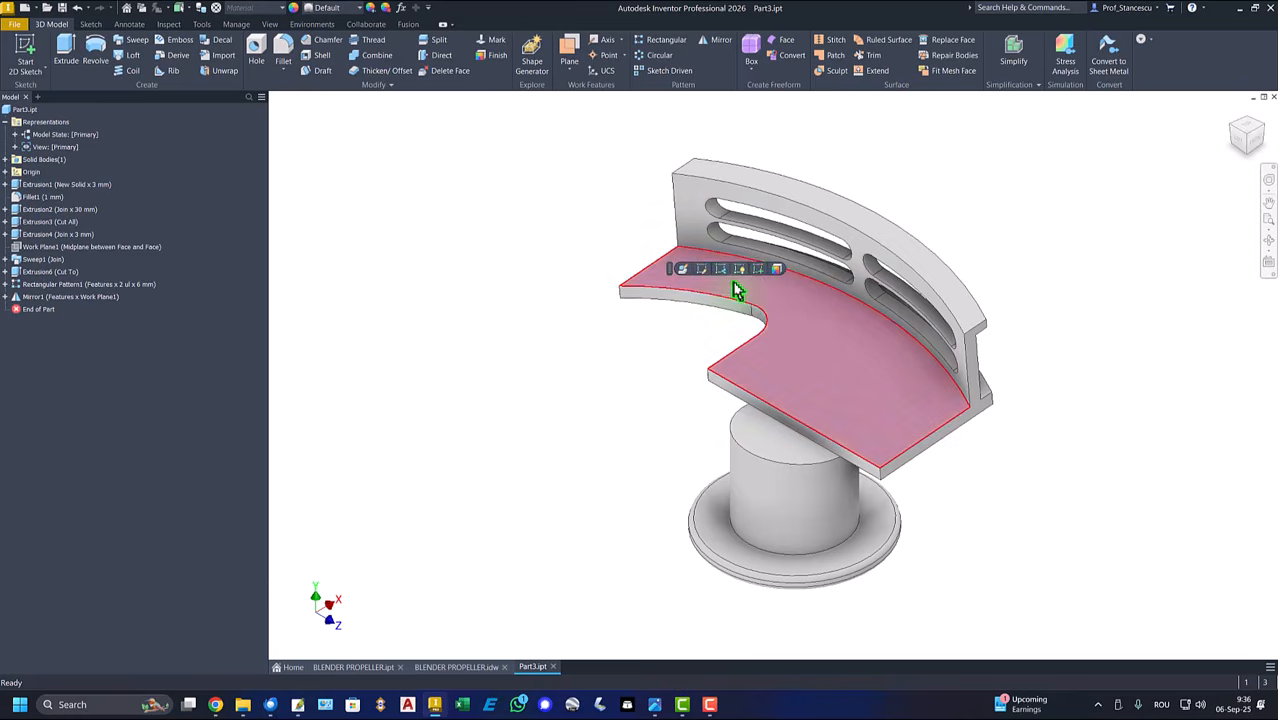
{"action": "left_click", "coordinate": [758, 270]}
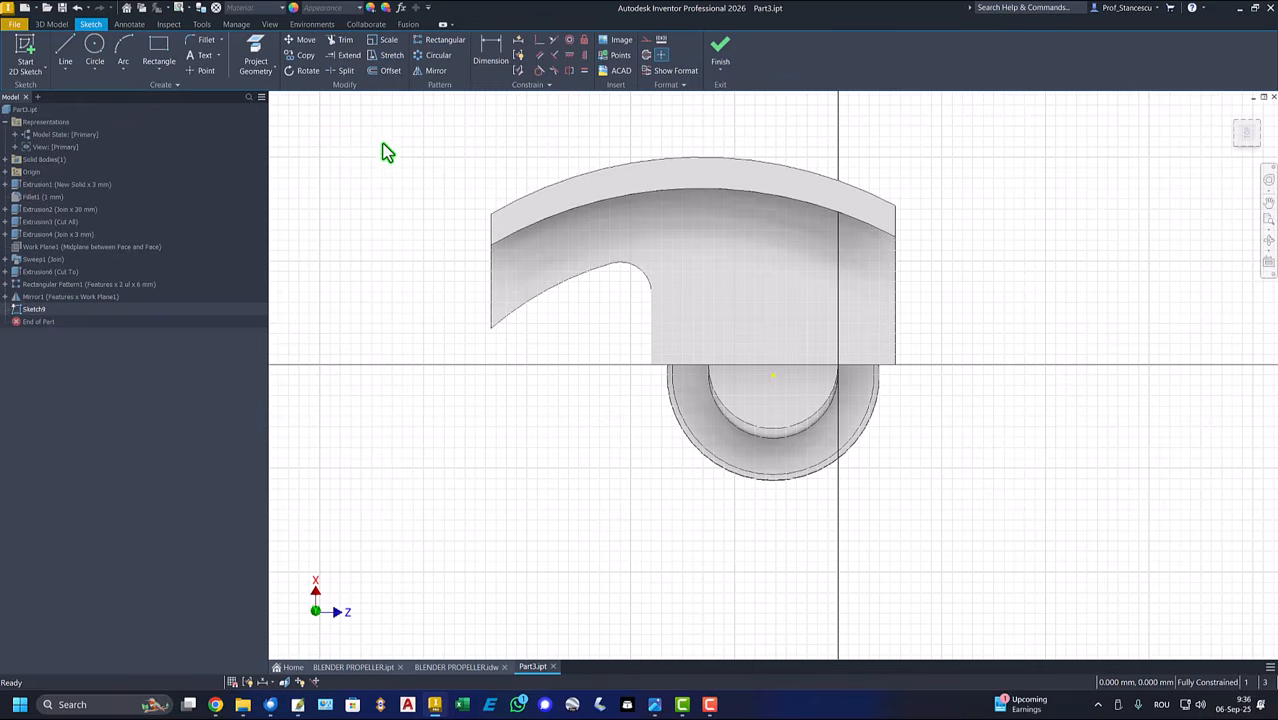
{"action": "left_click", "coordinate": [255, 58]}
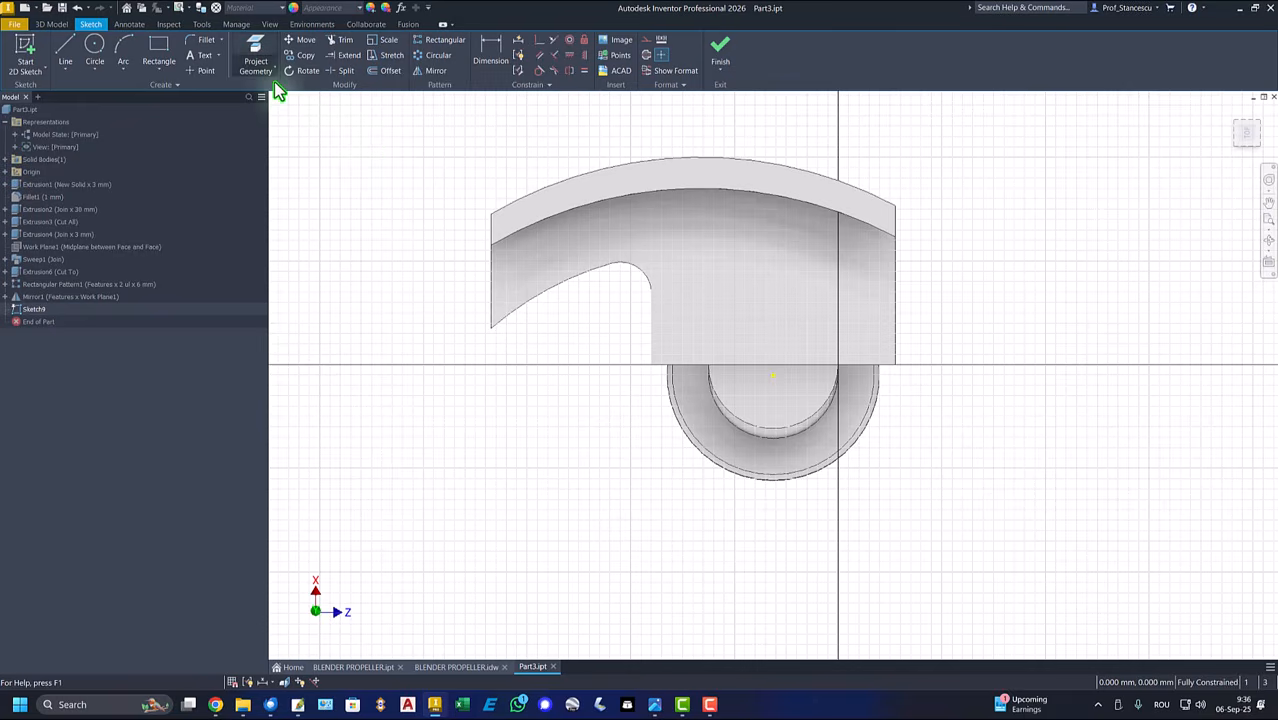
{"action": "left_click", "coordinate": [490, 298]}
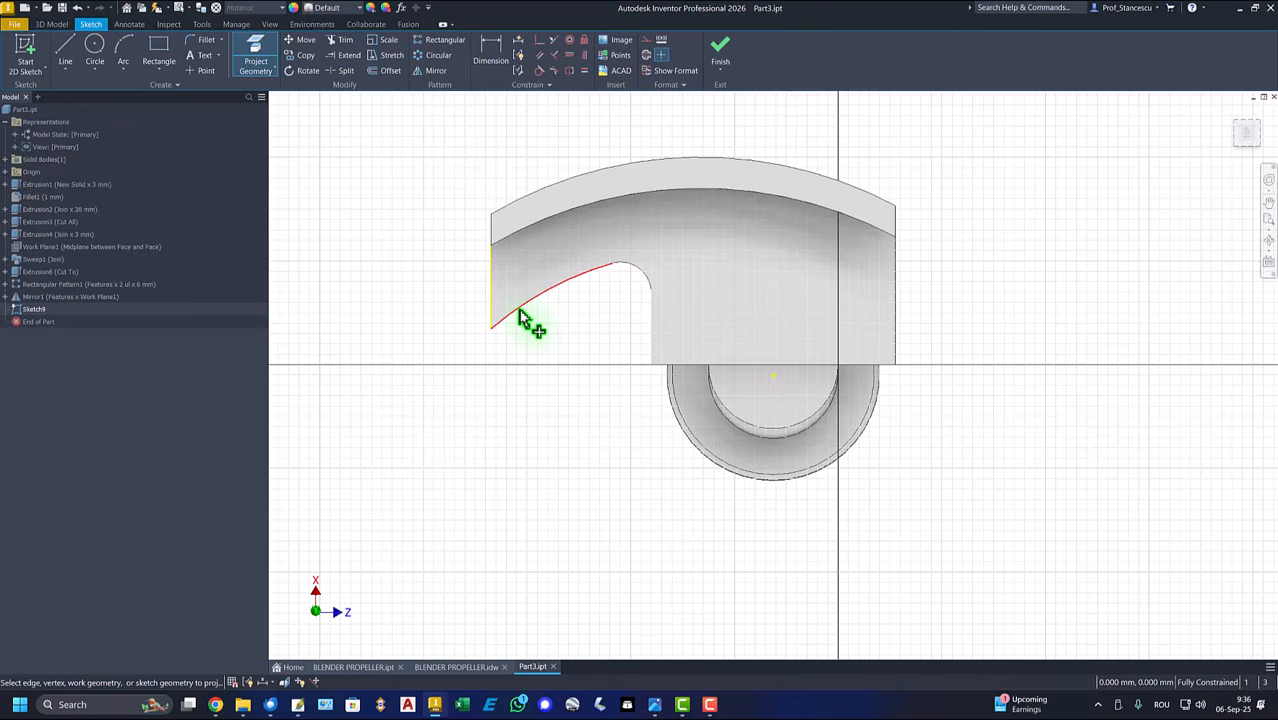
{"action": "left_click", "coordinate": [519, 316]}
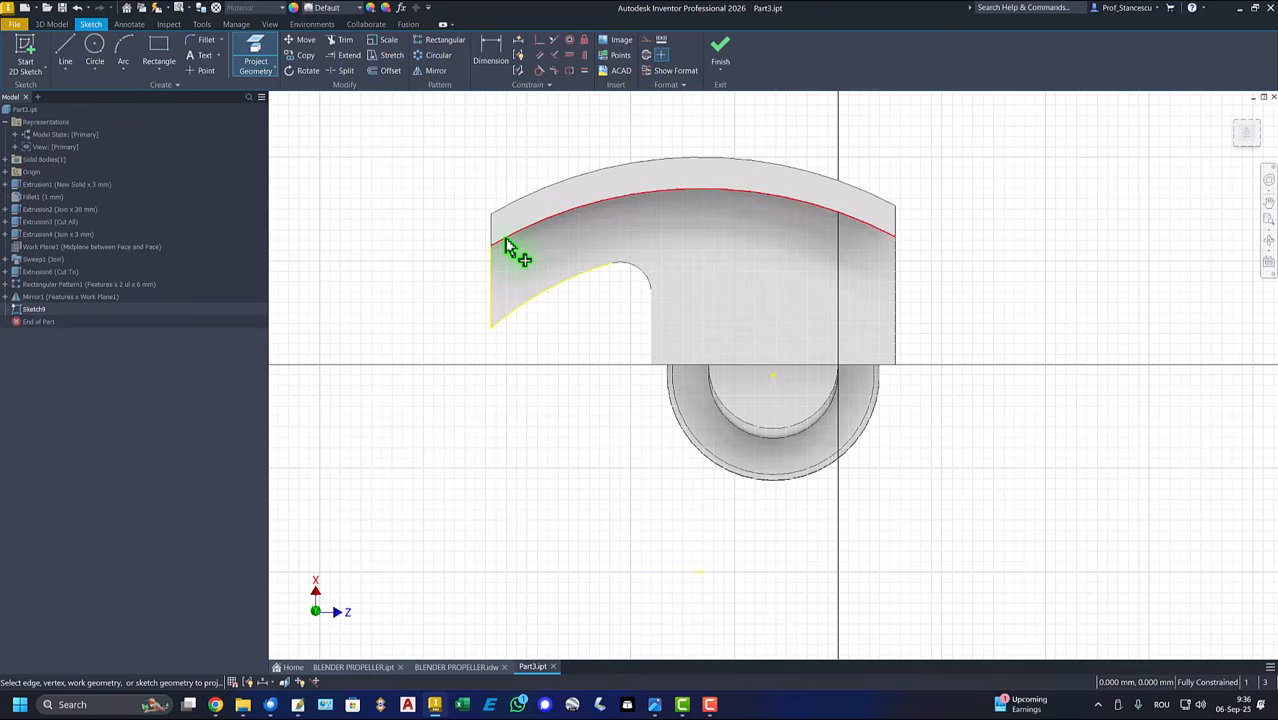
Step: Draw a line about 15 mm long parallel to the blade's narrow end edge, from the concave arc to the wall's inner arc
{"action": "left_click", "coordinate": [65, 50]}
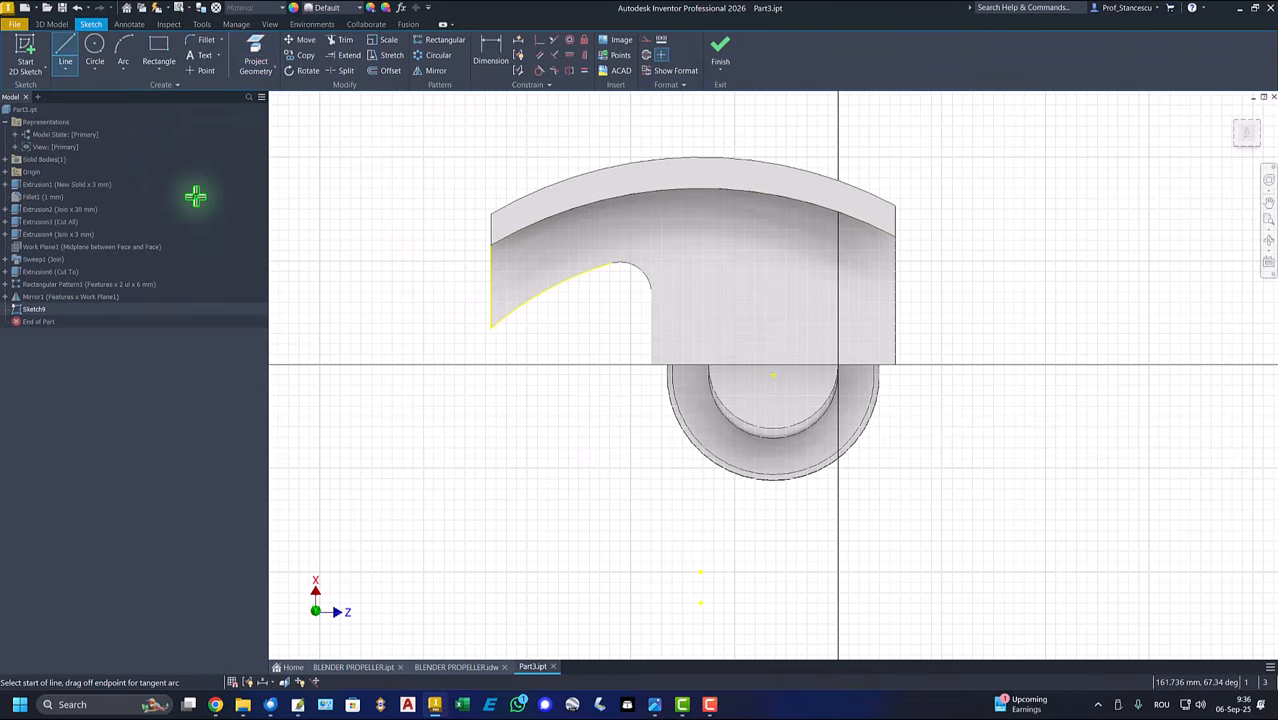
{"action": "left_click", "coordinate": [511, 312]}
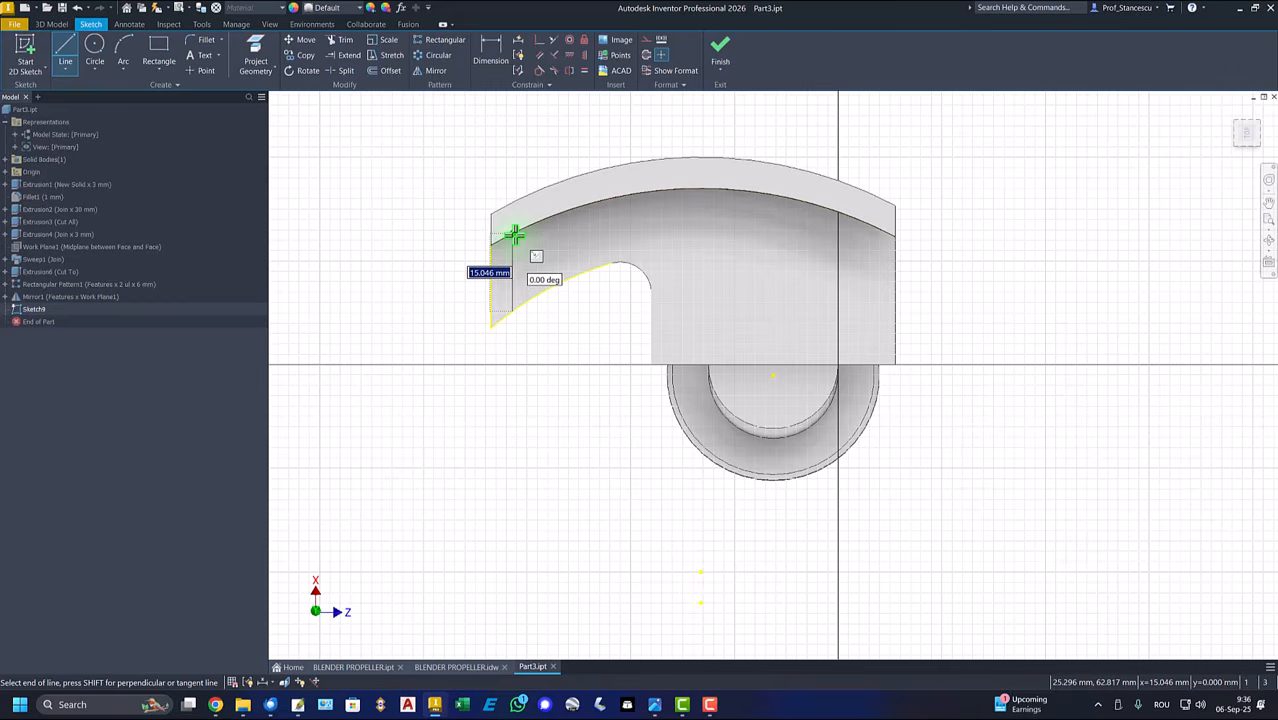
{"action": "double_click", "coordinate": [513, 234]}
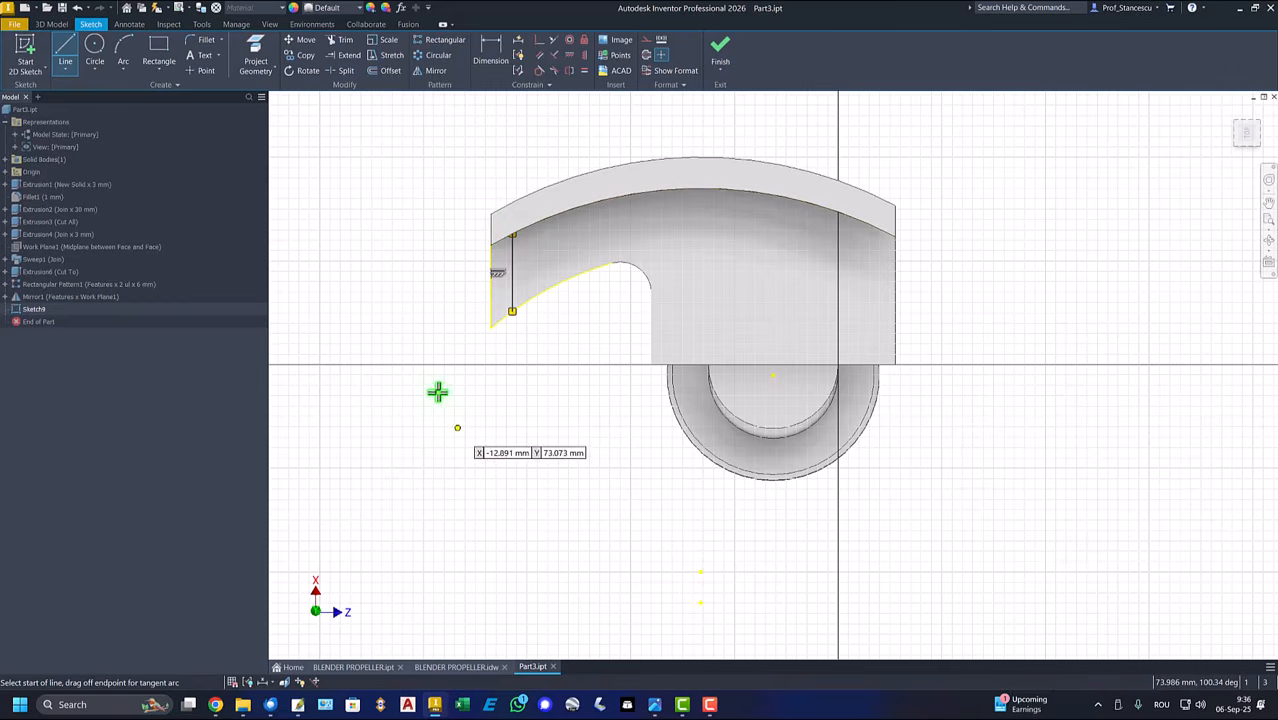
Step: Dimension the line 2 mm from the blade's narrow end edge and finish the sketch
{"action": "left_click", "coordinate": [490, 52]}
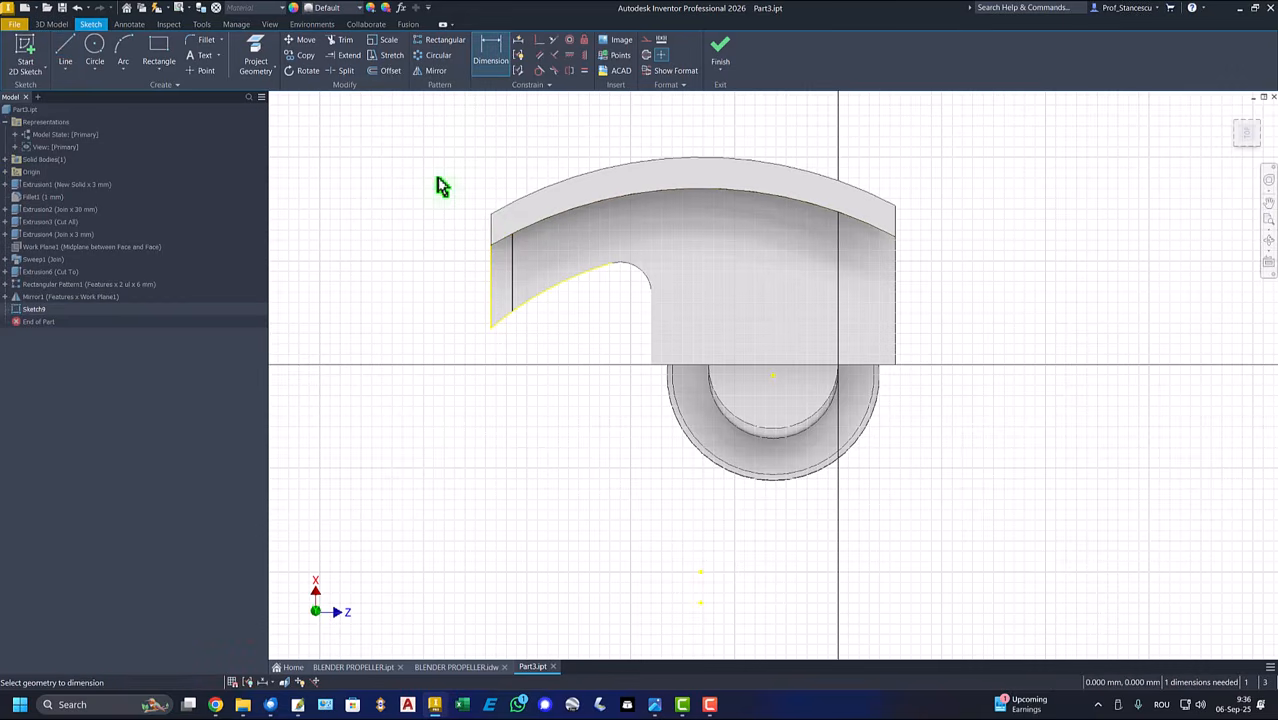
{"action": "left_click", "coordinate": [490, 283]}
{"action": "left_click", "coordinate": [512, 290]}
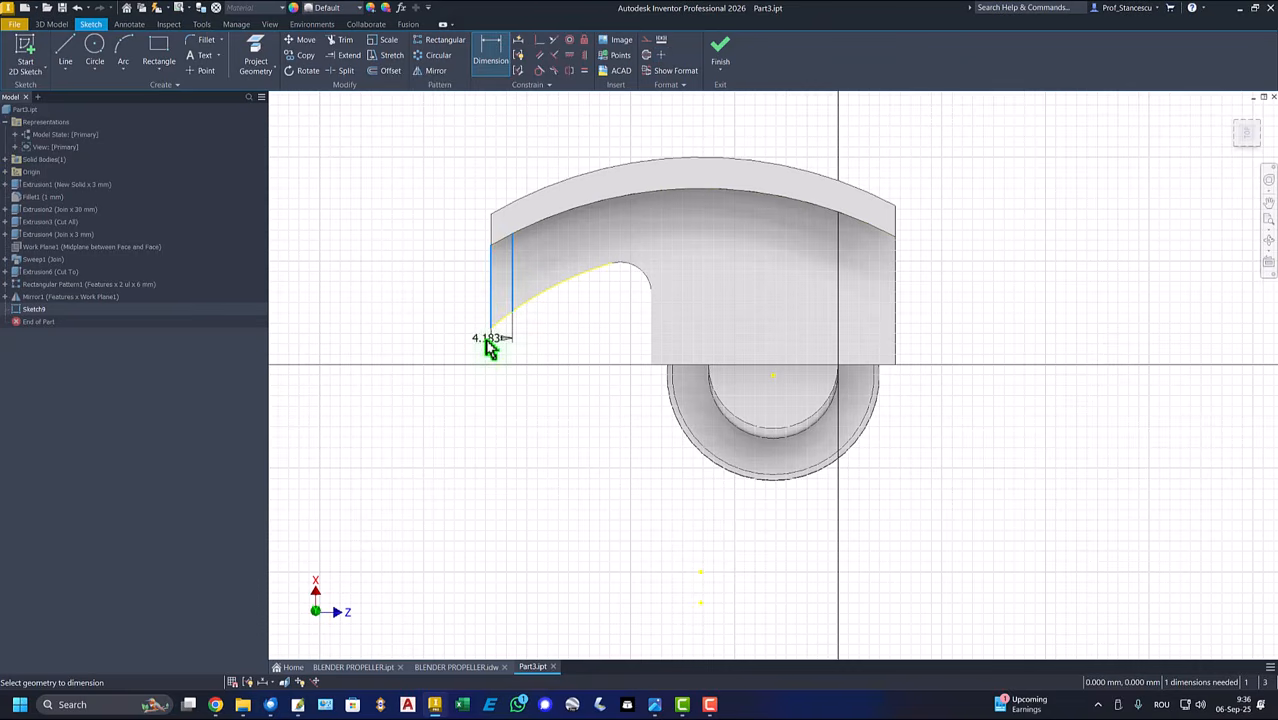
{"action": "left_click", "coordinate": [466, 358]}
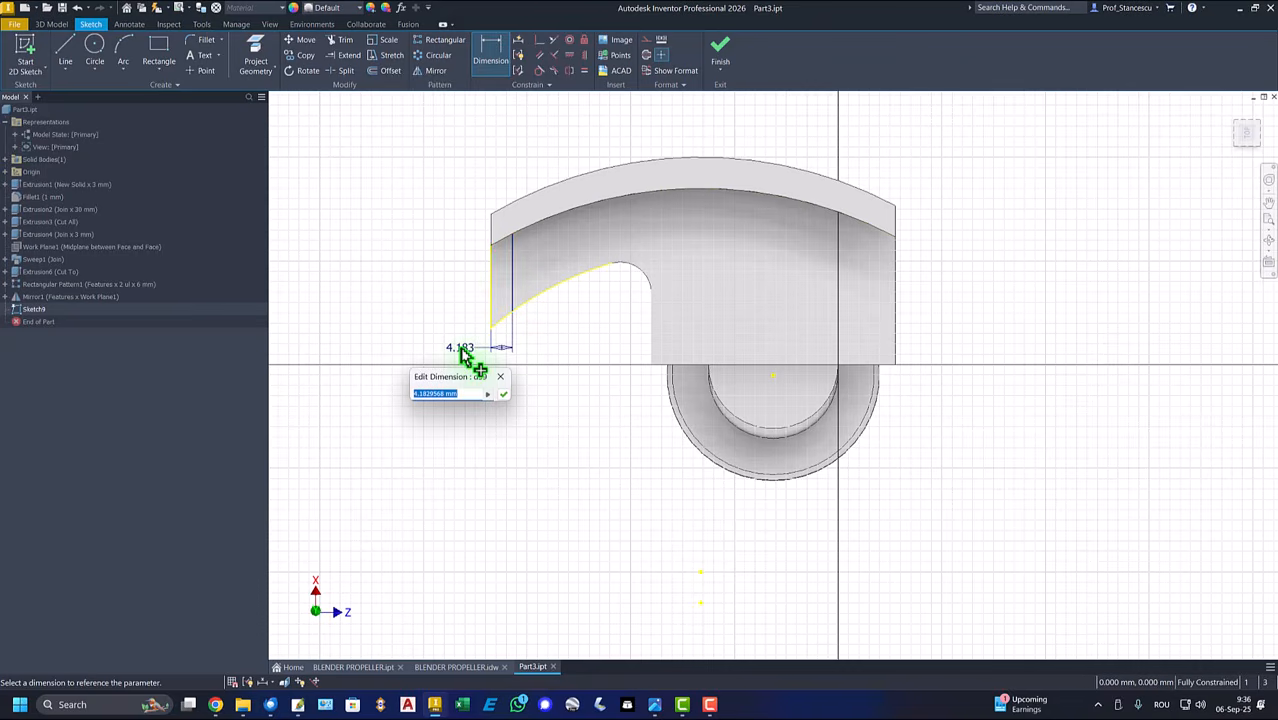
{"action": "type", "text": "2"}
{"action": "key", "text": "Return"}
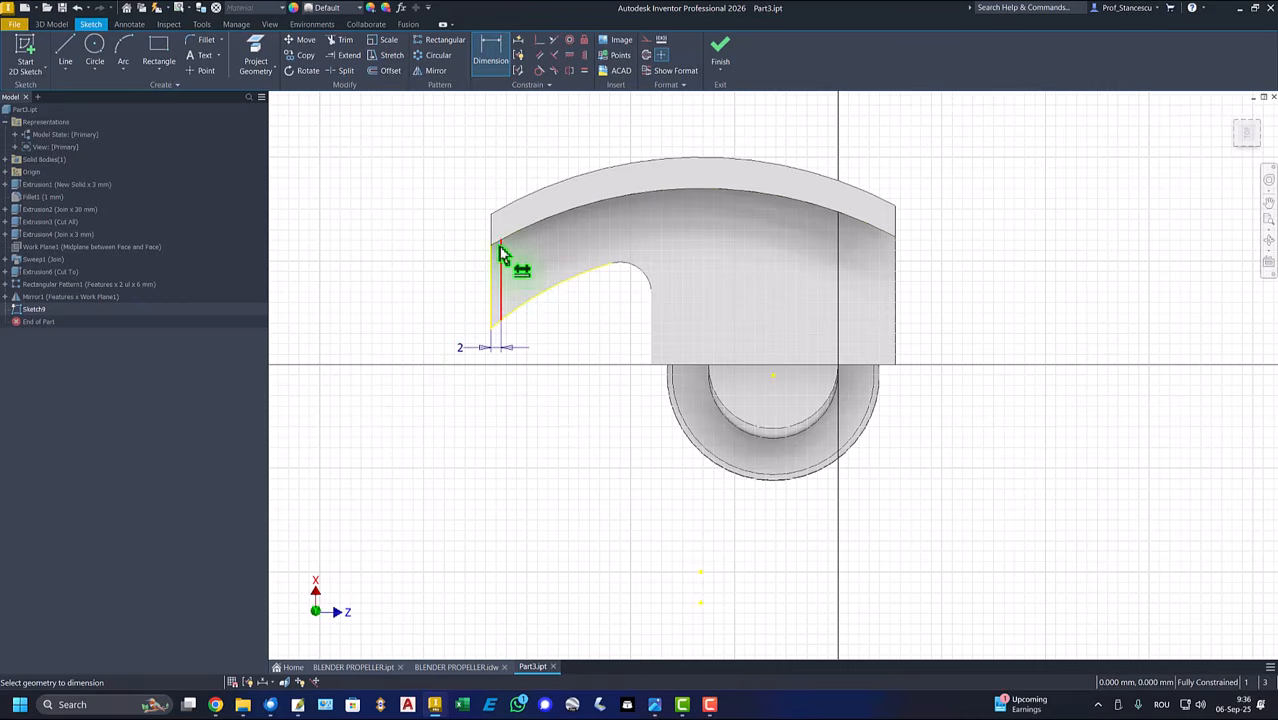
{"action": "left_click", "coordinate": [720, 55]}
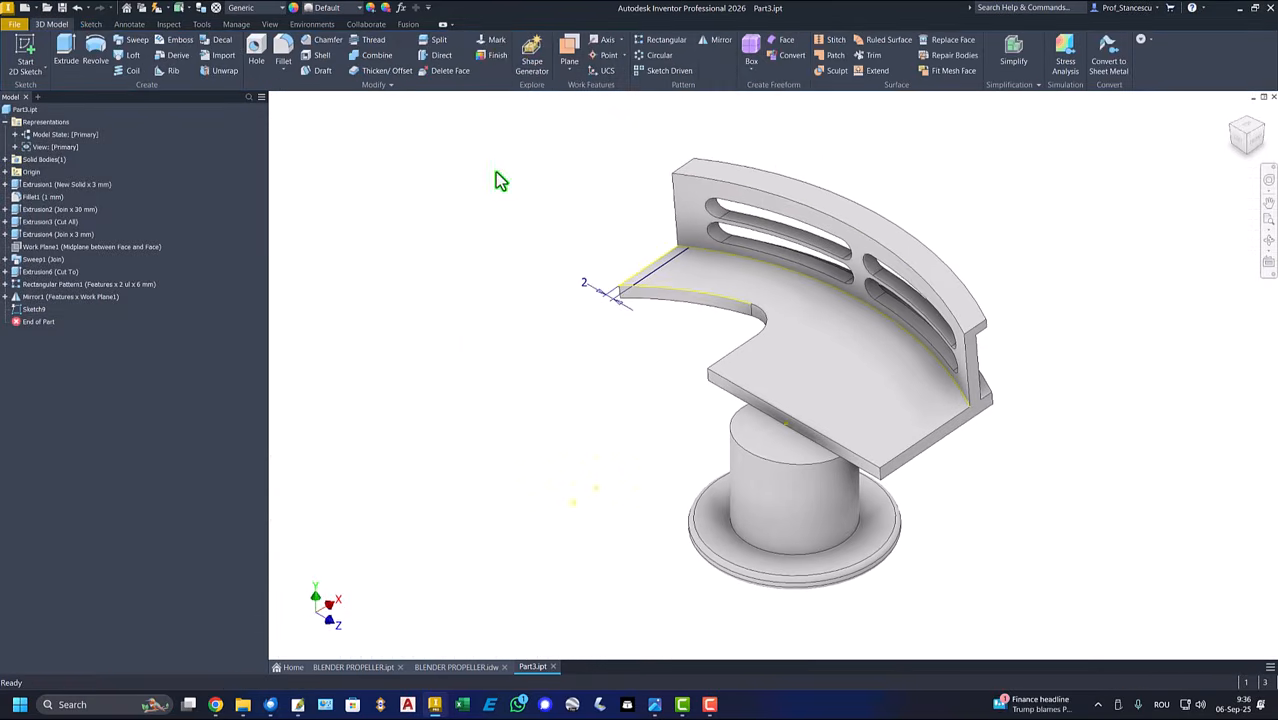
Step: Extrude the narrow end strip as a joined wall up to the curved wall's top face
{"action": "left_click", "coordinate": [68, 58]}
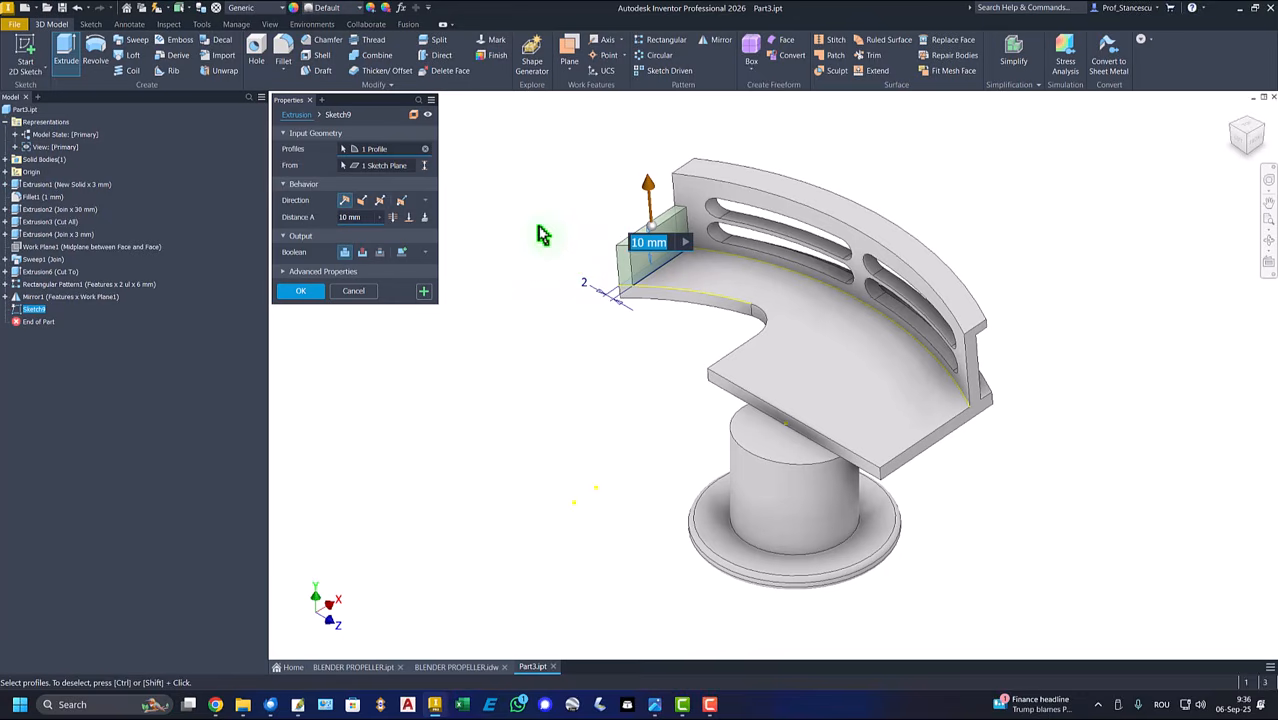
{"action": "left_click", "coordinate": [408, 217]}
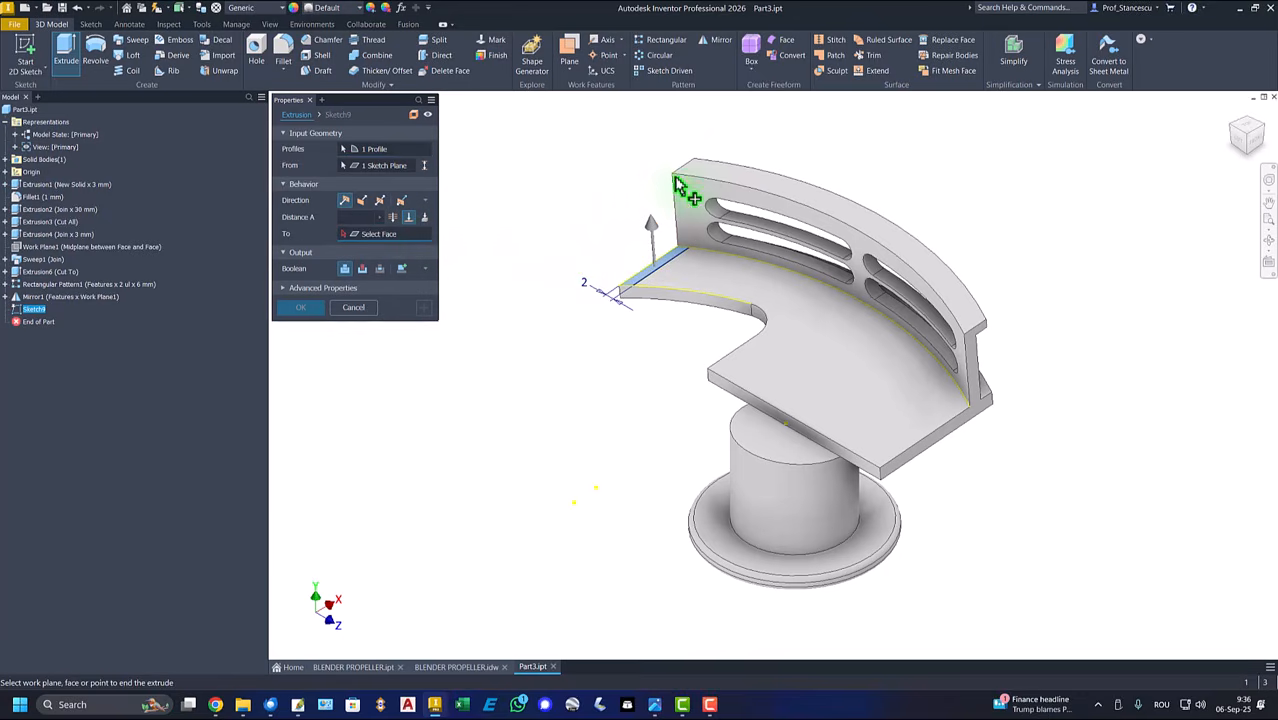
{"action": "left_click", "coordinate": [708, 178]}
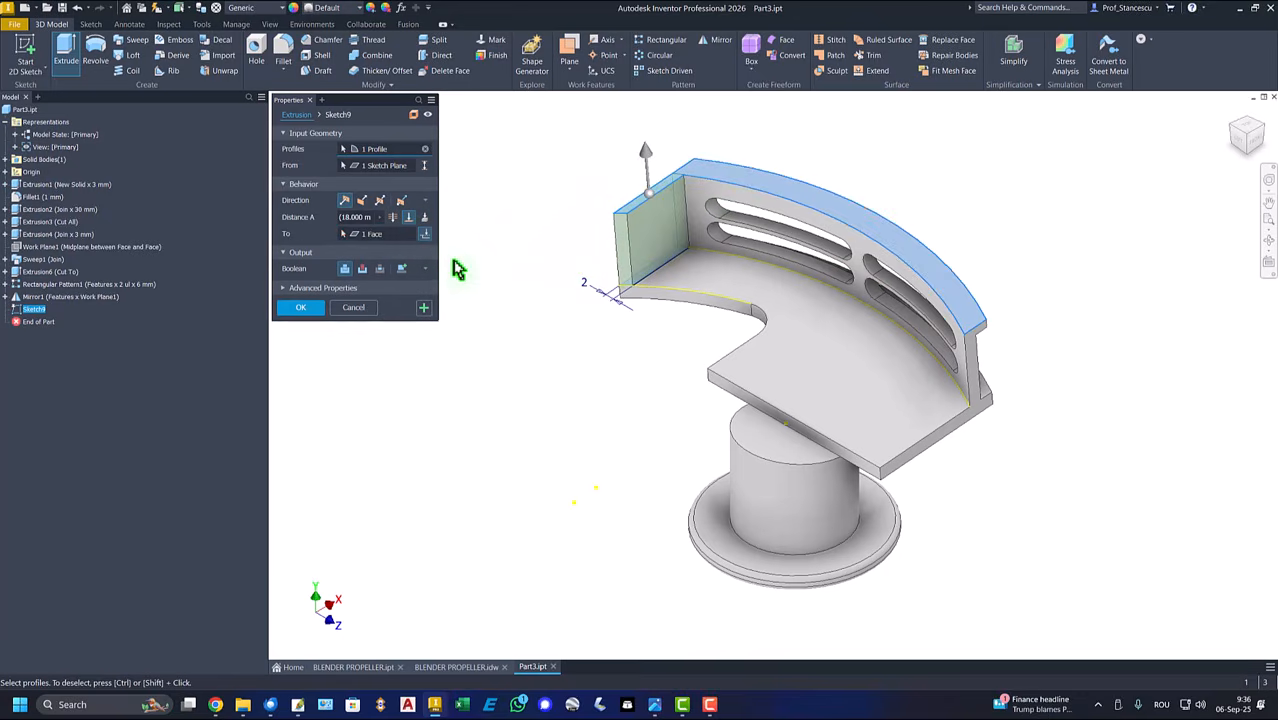
{"action": "left_click", "coordinate": [300, 307]}
{"action": "key", "text": "F6"}
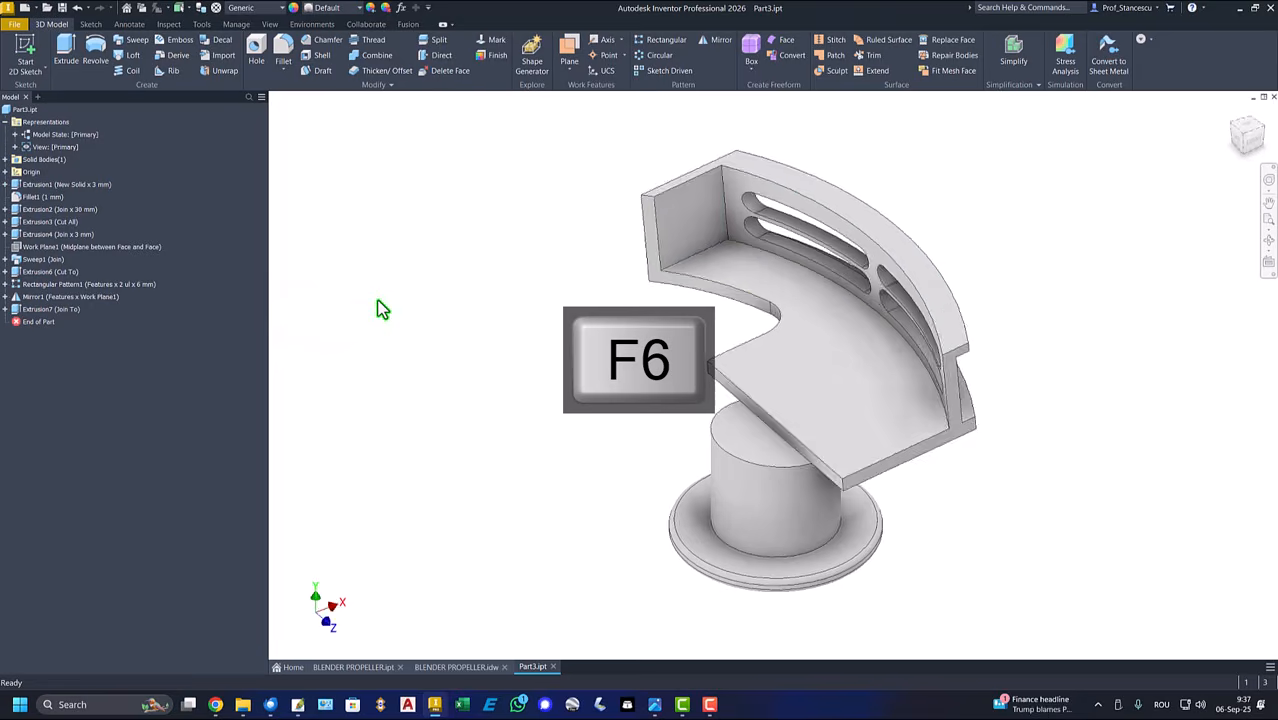
Step: Examine the end wall's corner radii in view A and the isometric view of BLENDER PROPELLER.idw, and return to Part3.ipt
{"action": "left_click", "coordinate": [460, 668]}
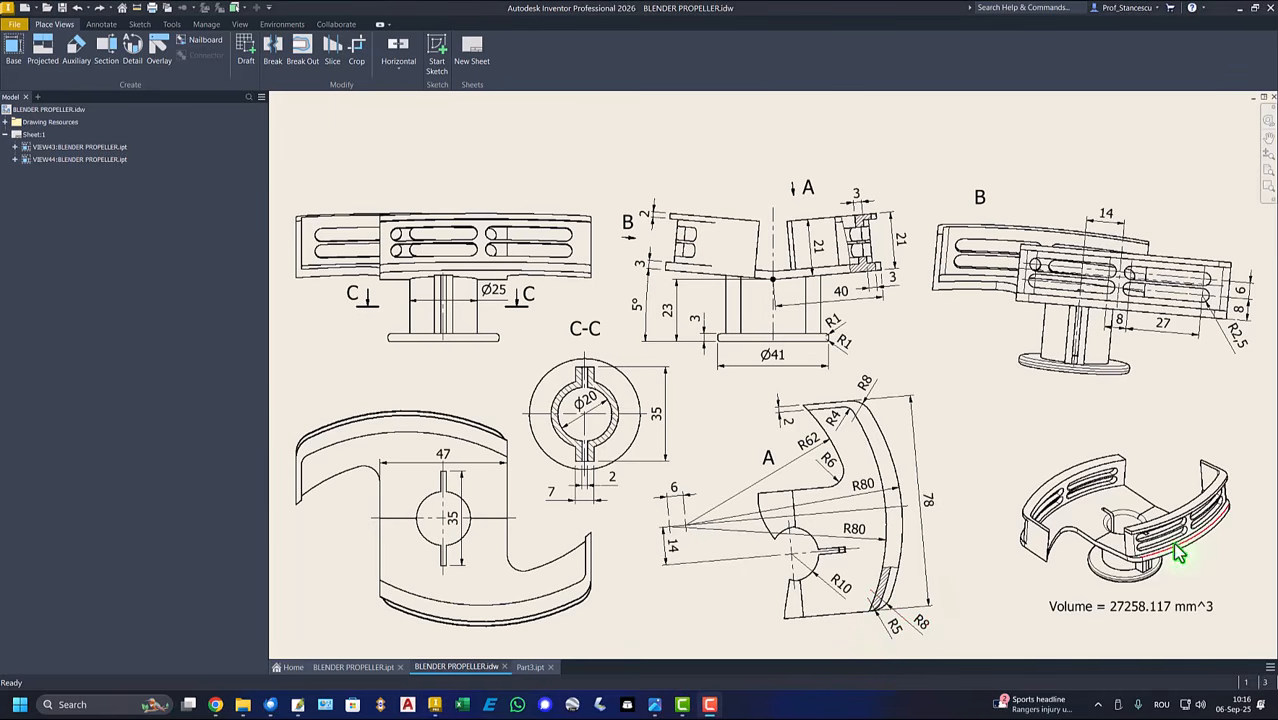
{"action": "scroll", "coordinate": [1147, 557], "scroll_direction": "up", "scroll_amount": 5}
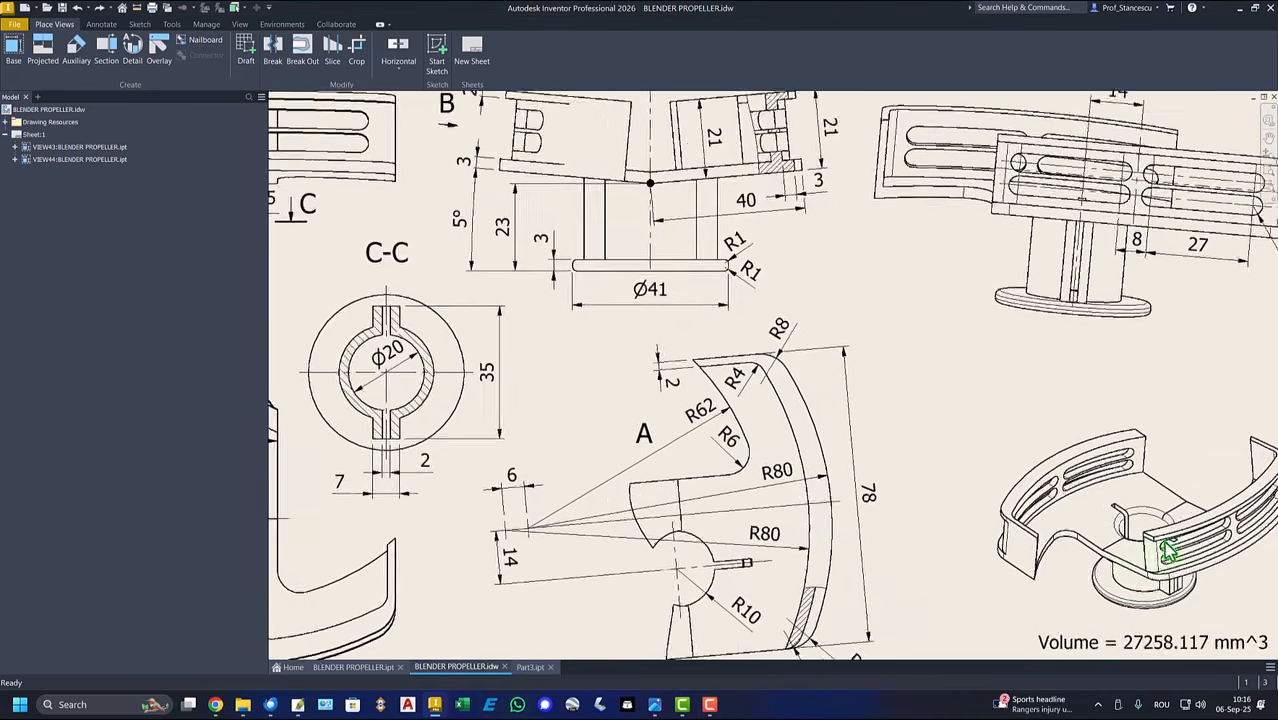
{"action": "scroll", "coordinate": [1105, 535], "scroll_direction": "up", "scroll_amount": 3}
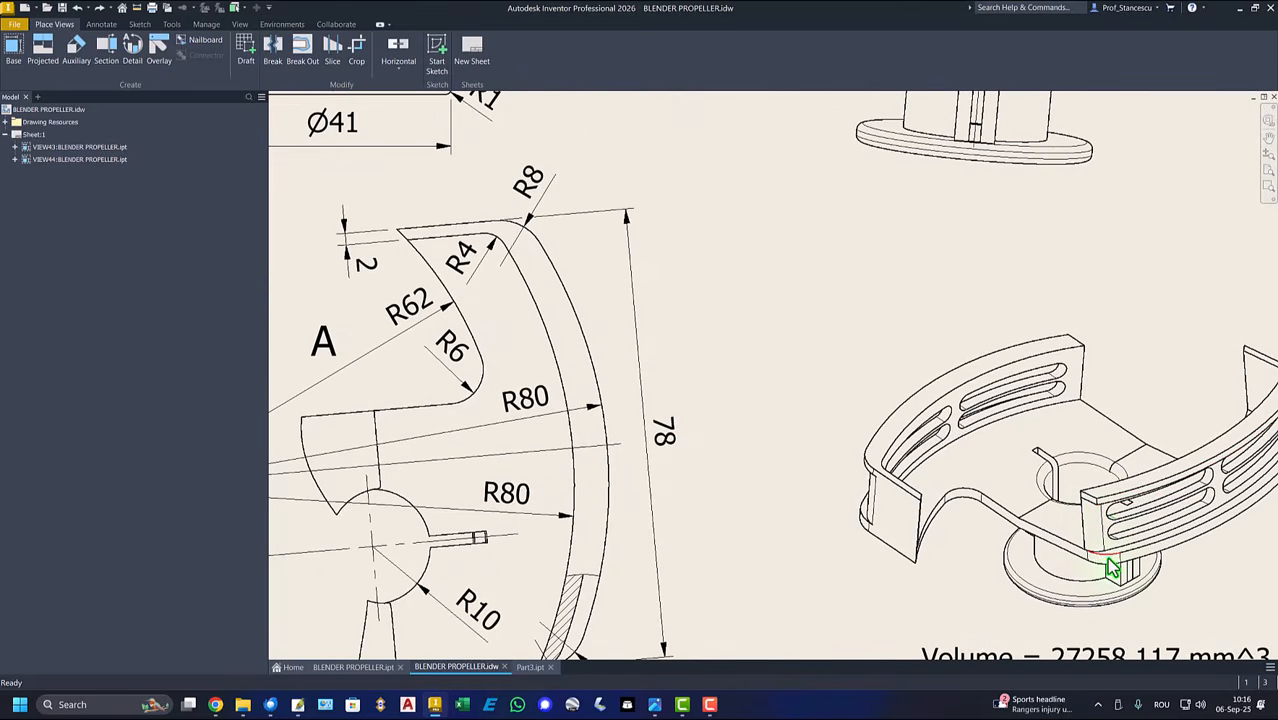
{"action": "scroll", "coordinate": [1110, 565], "scroll_direction": "down", "scroll_amount": 6}
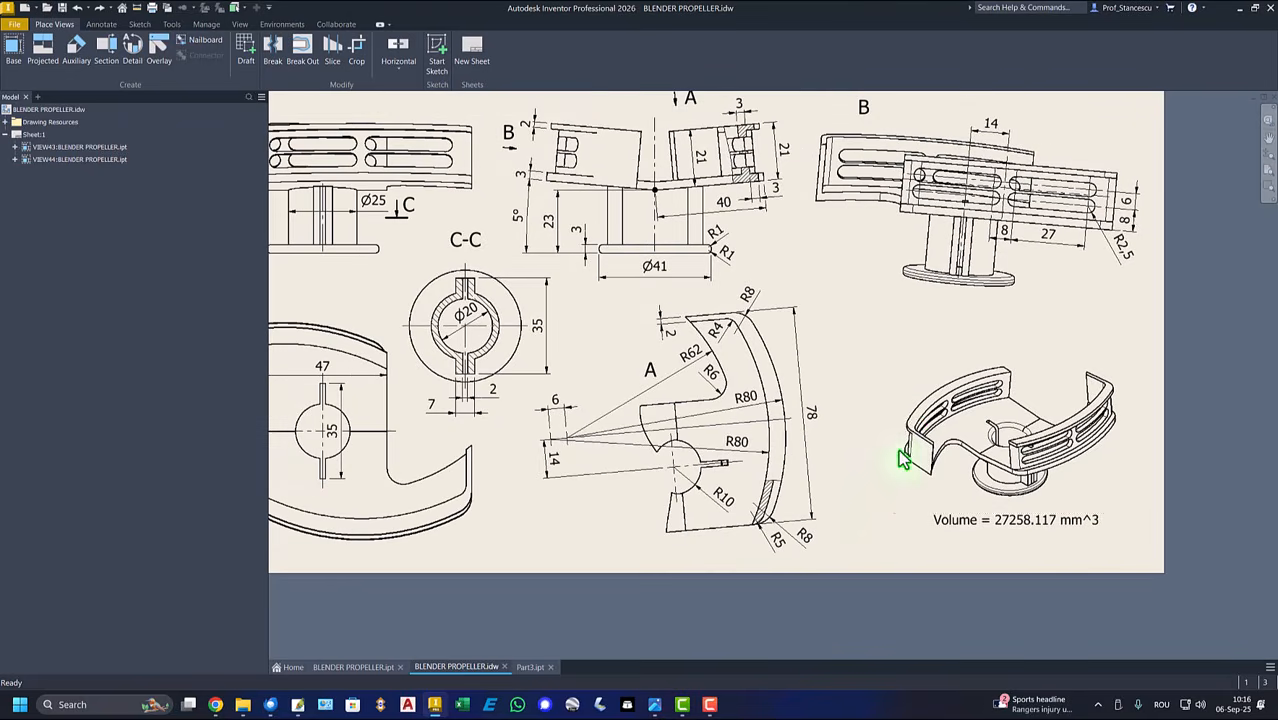
{"action": "scroll", "coordinate": [901, 374], "scroll_direction": "down", "scroll_amount": 2}
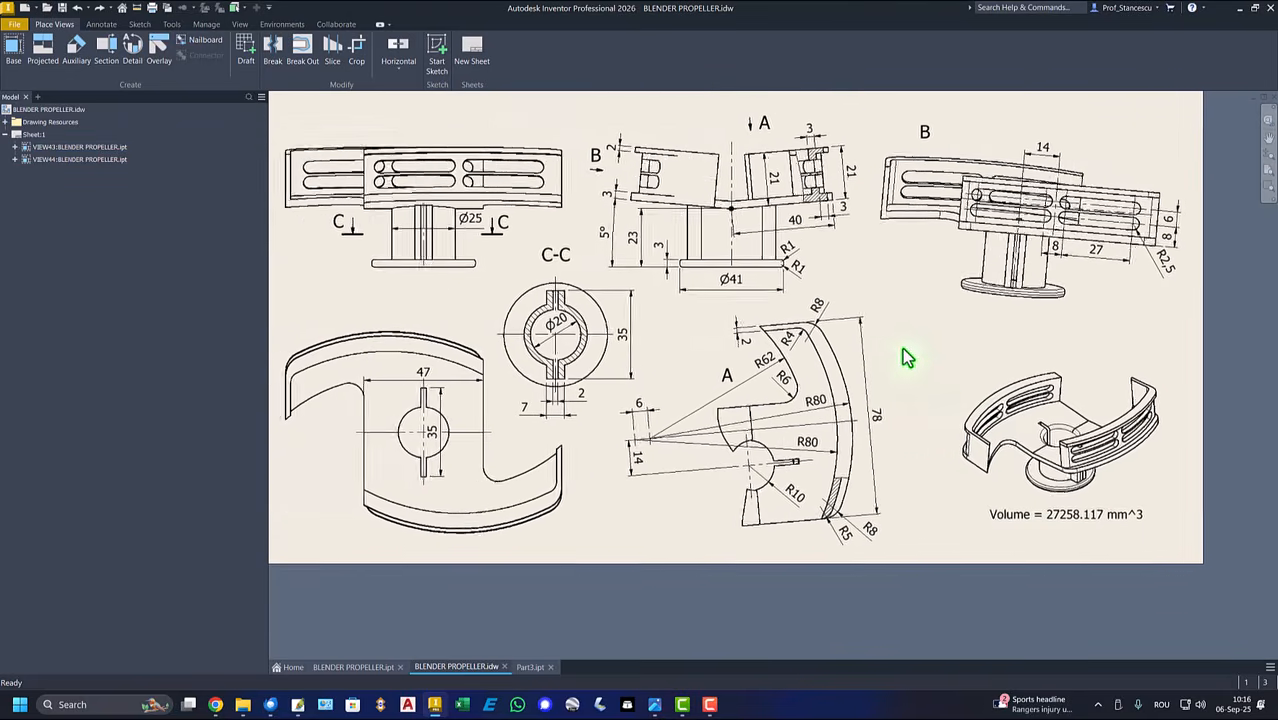
{"action": "key", "text": "Home"}
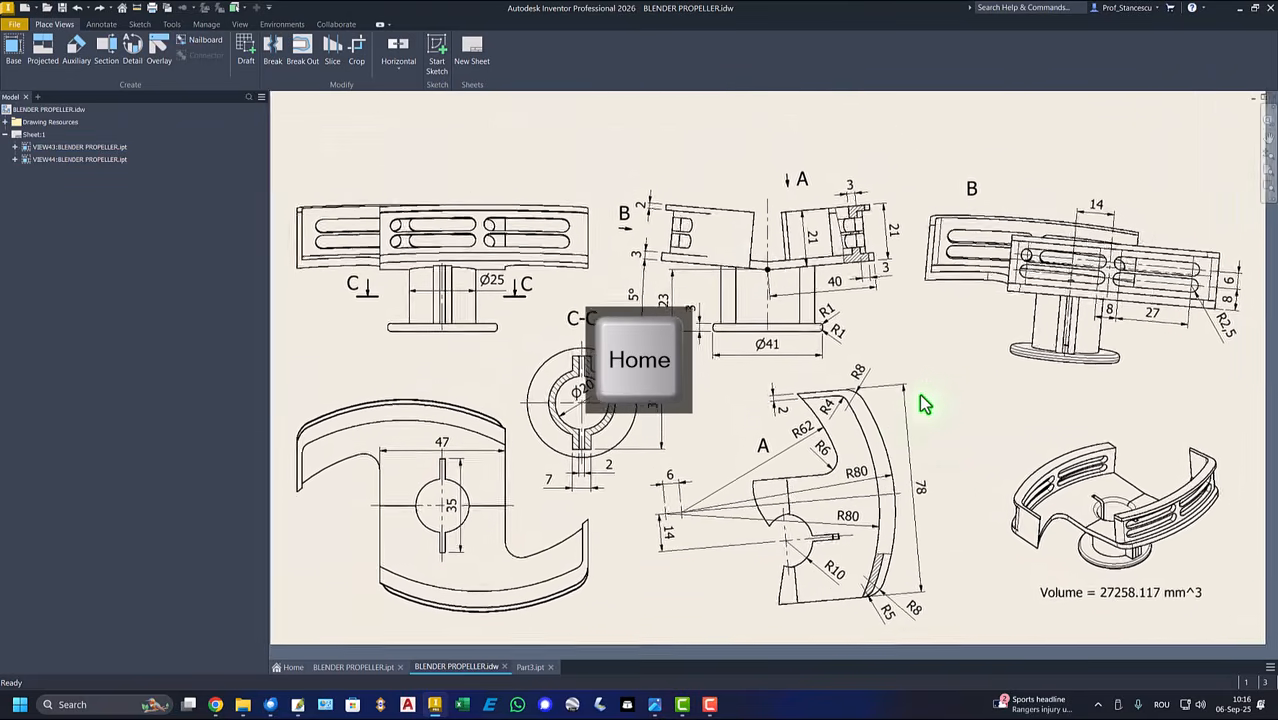
{"action": "left_click", "coordinate": [533, 667]}
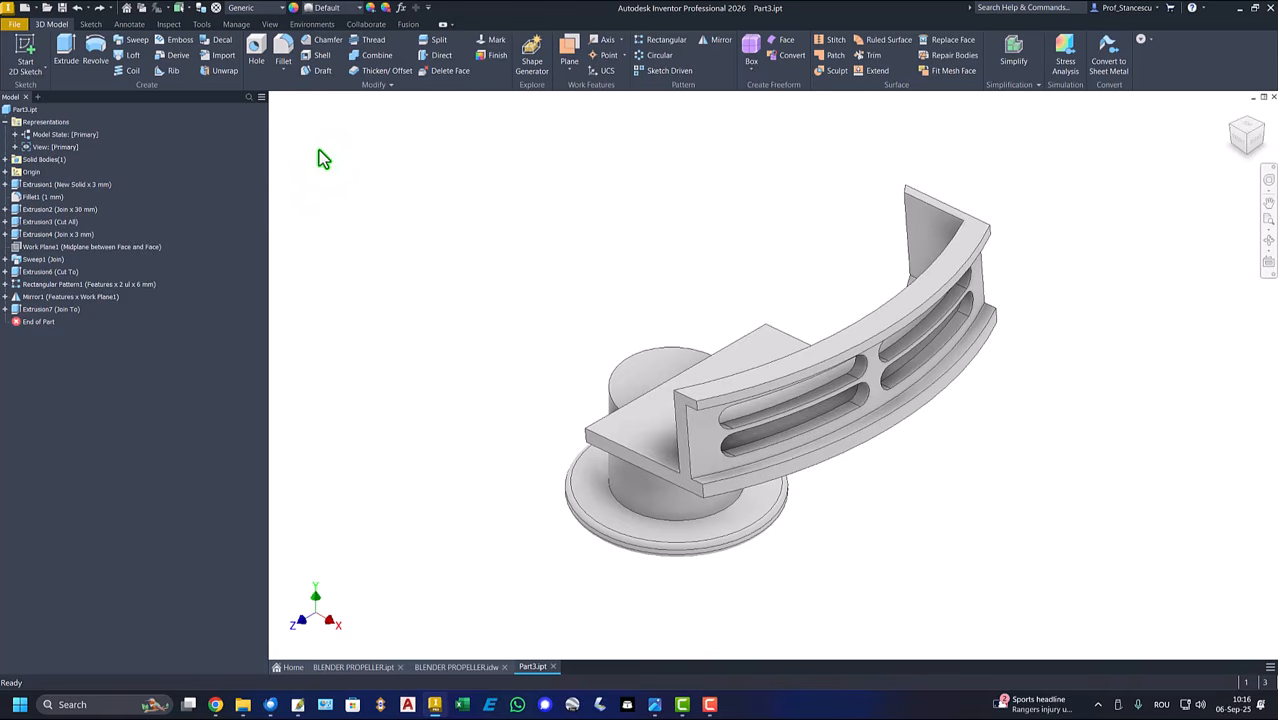
Step: Fillet the inner vertical corner edge between the end wall and the curved wall with a 4 mm radius, keeping the Fillet command active
{"action": "middle_click_drag", "start_coordinate": [560, 205], "coordinate": [726, 285], "text": "shift"}
{"action": "left_click", "coordinate": [717, 282]}
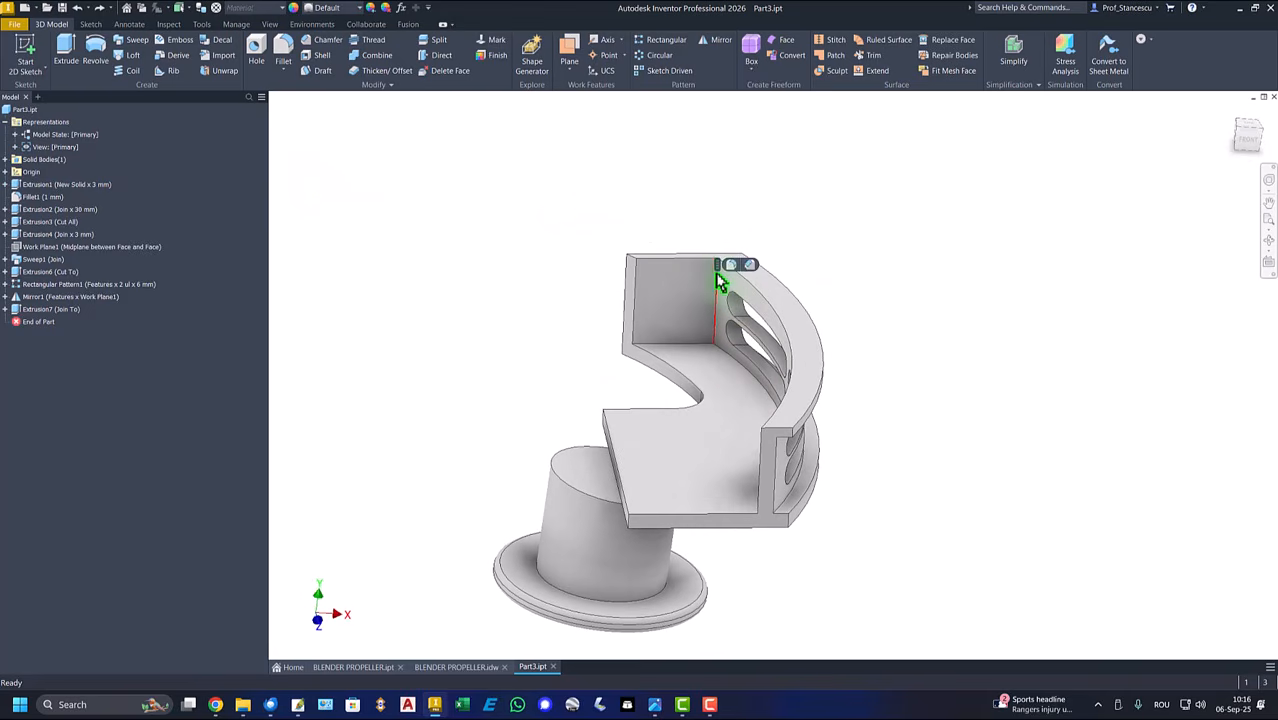
{"action": "left_click", "coordinate": [731, 266]}
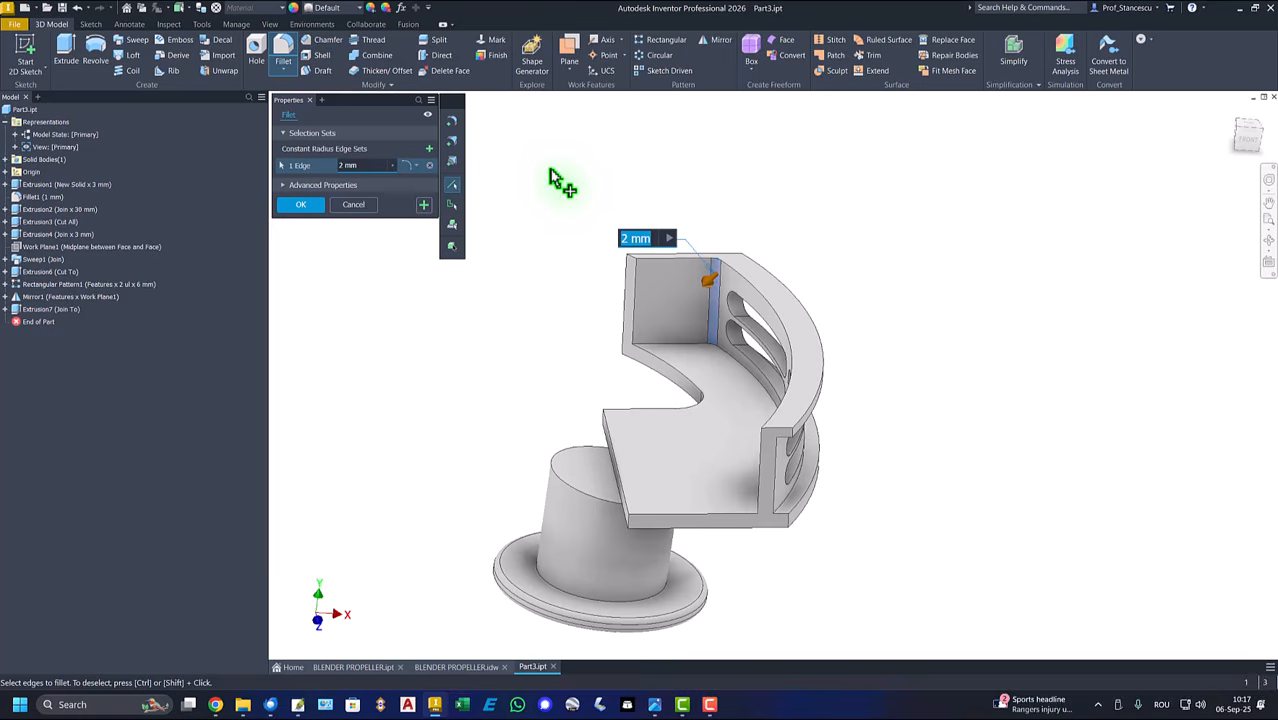
{"action": "type", "text": "4"}
{"action": "left_click", "coordinate": [423, 207]}
{"action": "middle_click_drag", "start_coordinate": [422, 228], "coordinate": [688, 478], "text": "shift"}
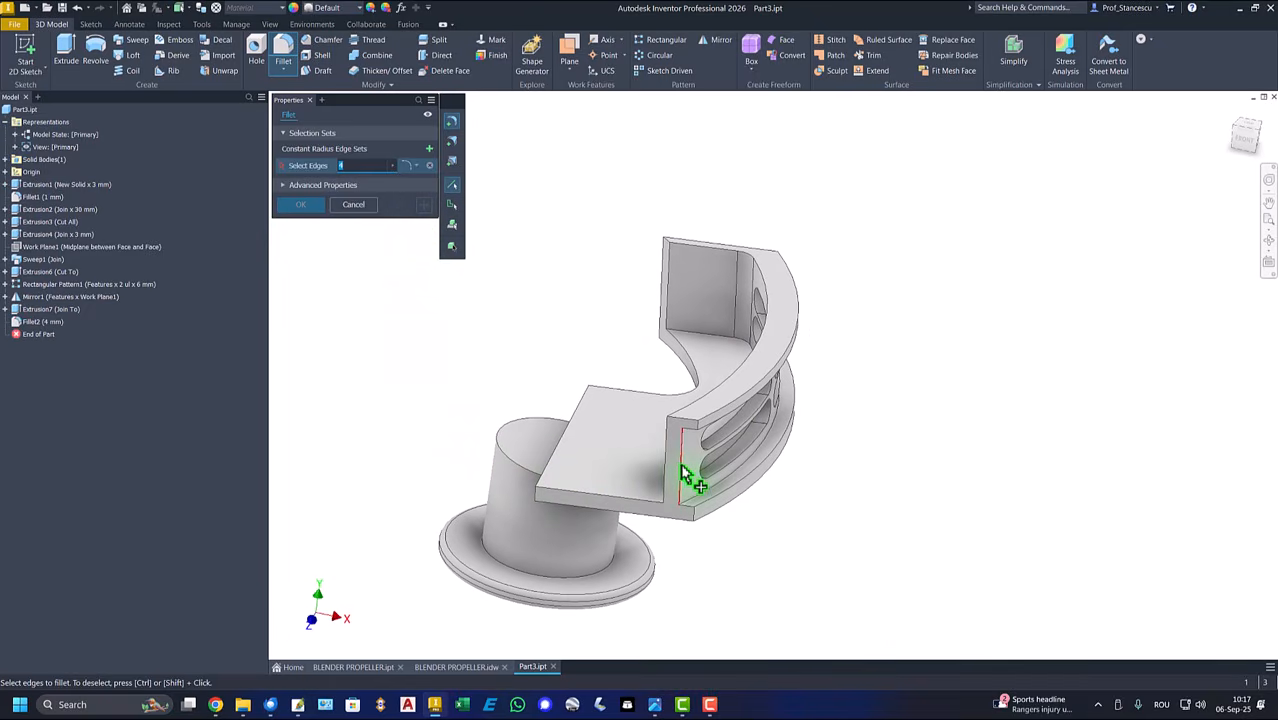
Step: Fillet the outer vertical corner edge at the curved wall's open end with a 5 mm radius, keeping the Fillet command active
{"action": "left_click", "coordinate": [682, 468]}
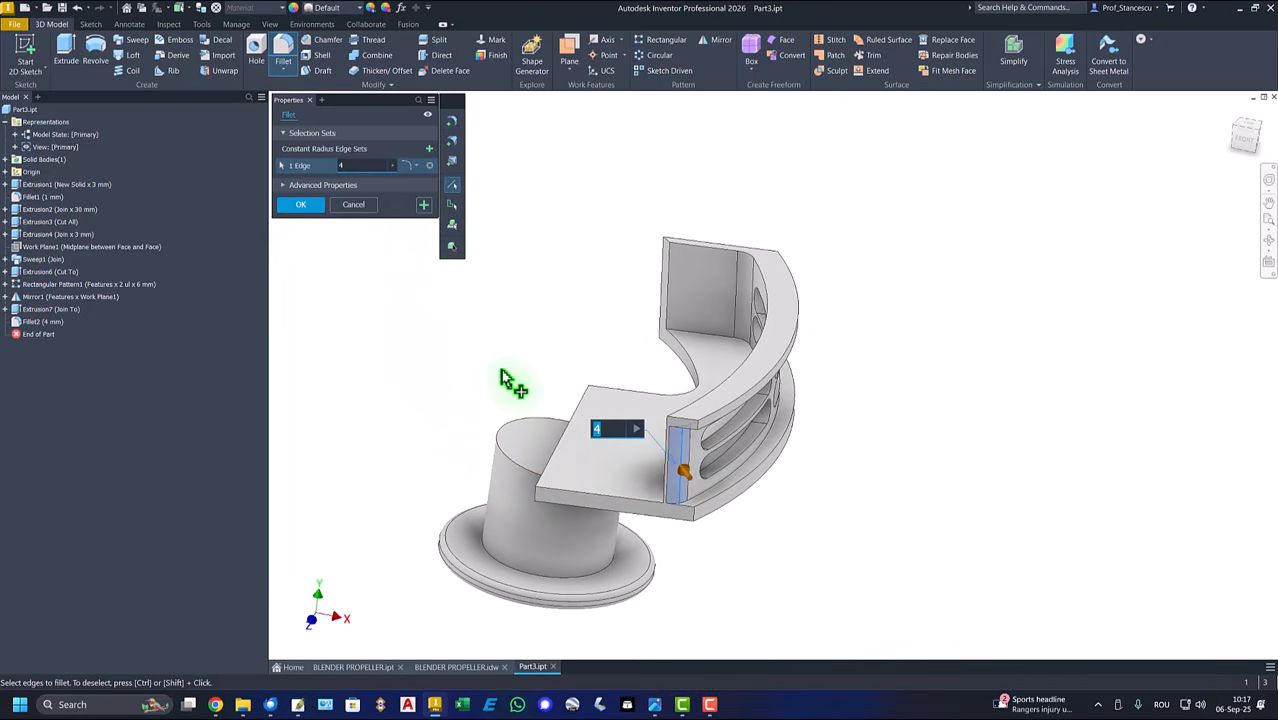
{"action": "middle_click_drag", "start_coordinate": [514, 377], "coordinate": [862, 256], "text": "shift"}
{"action": "left_click", "coordinate": [427, 206]}
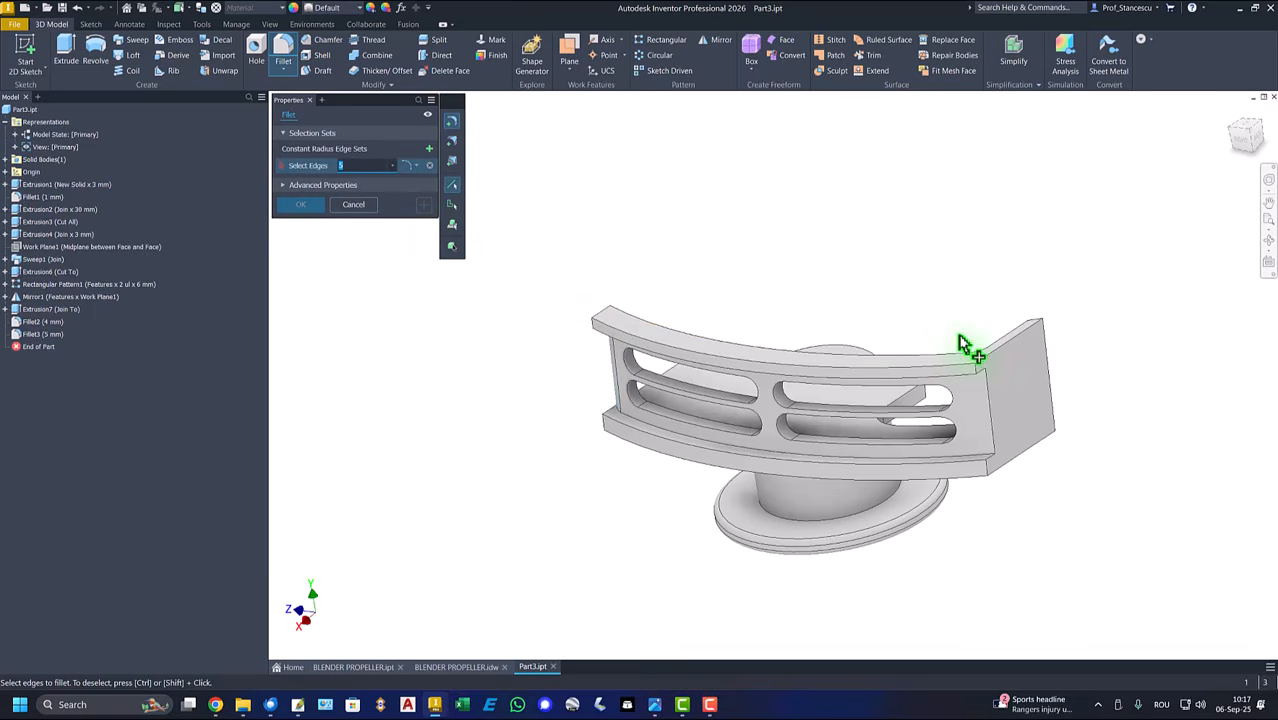
Step: Fillet the upper and lower outer corner edges beside the end wall and the blade plate's opposite outer corner with an 8 mm radius
{"action": "left_click", "coordinate": [980, 376]}
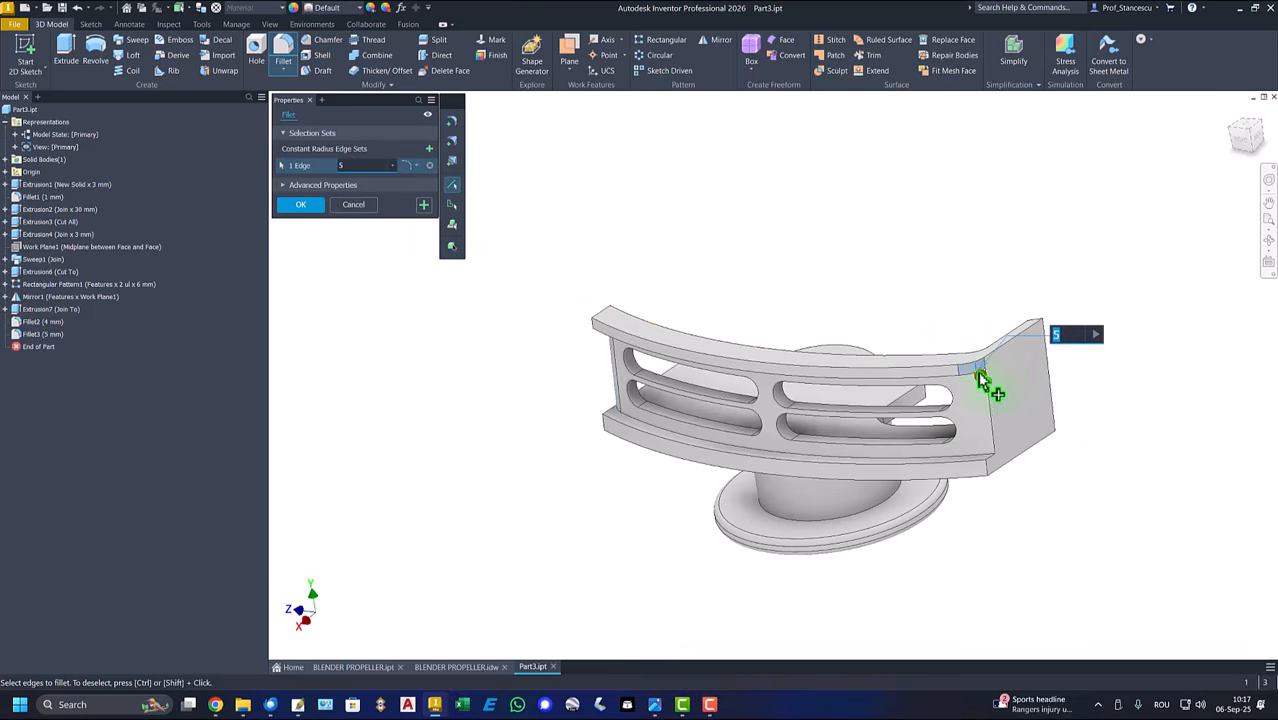
{"action": "left_click", "coordinate": [990, 468]}
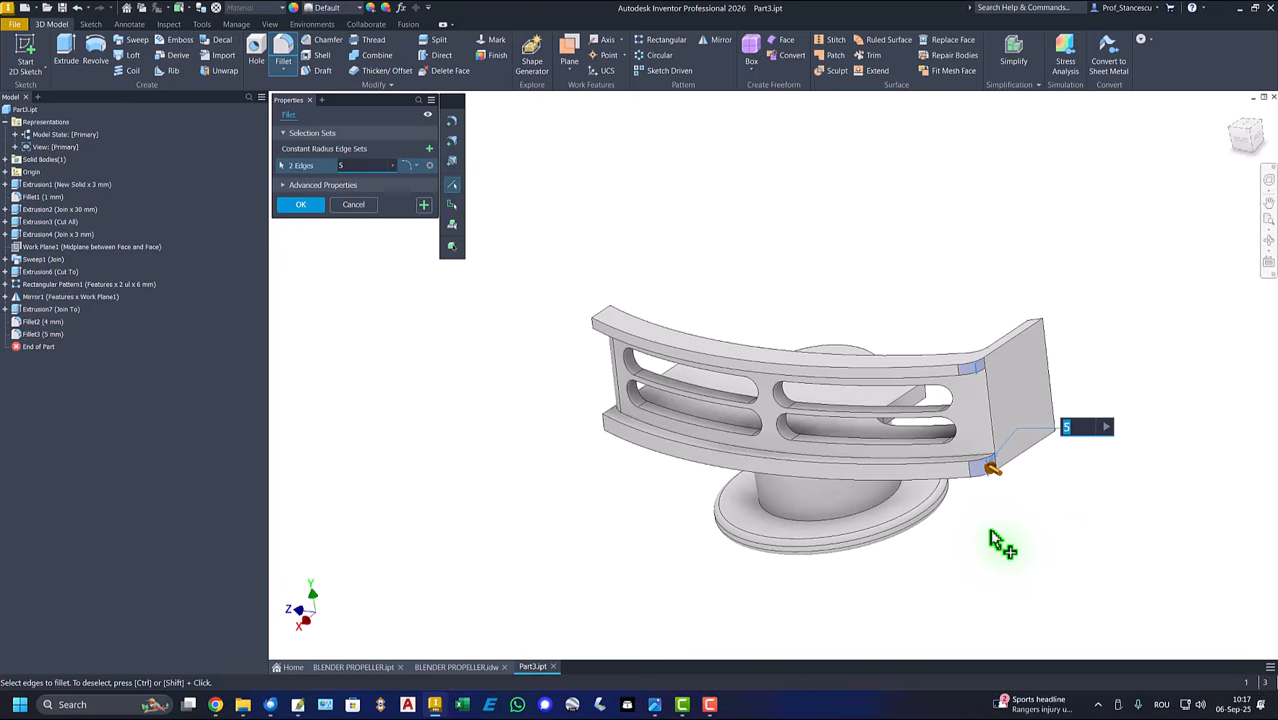
{"action": "middle_click_drag", "start_coordinate": [993, 585], "coordinate": [620, 415], "text": "shift"}
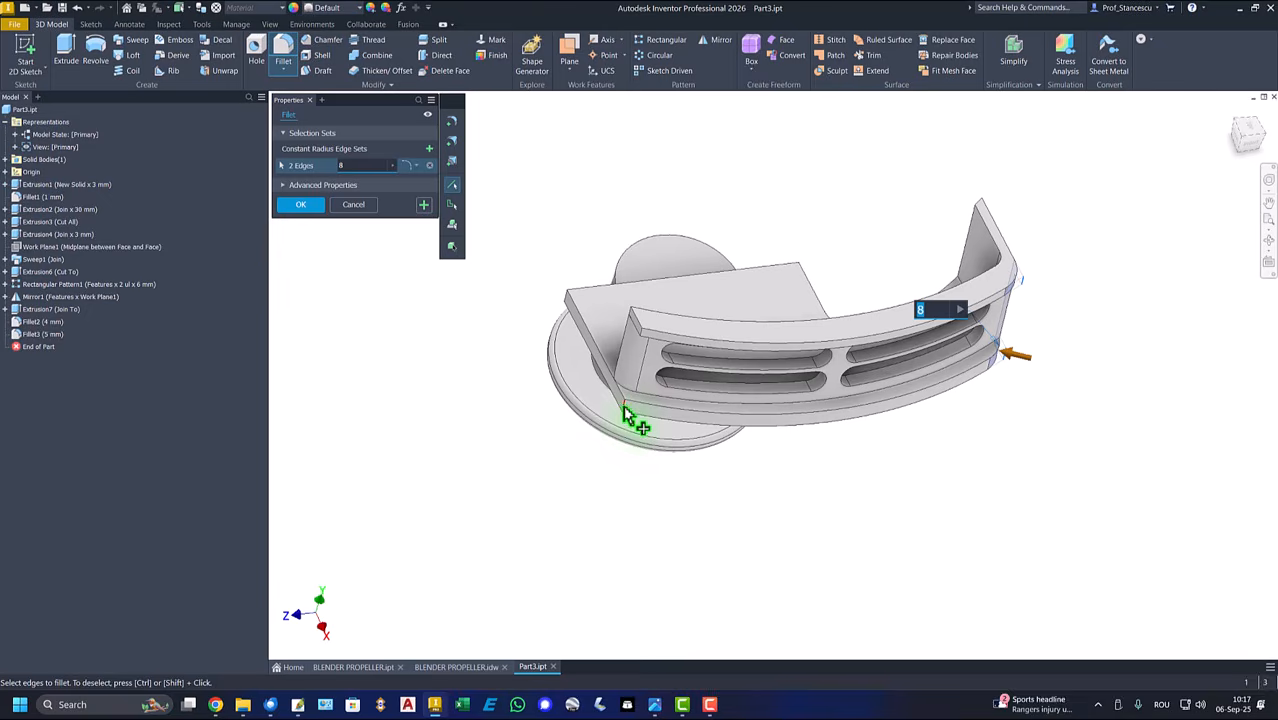
{"action": "left_click", "coordinate": [623, 409]}
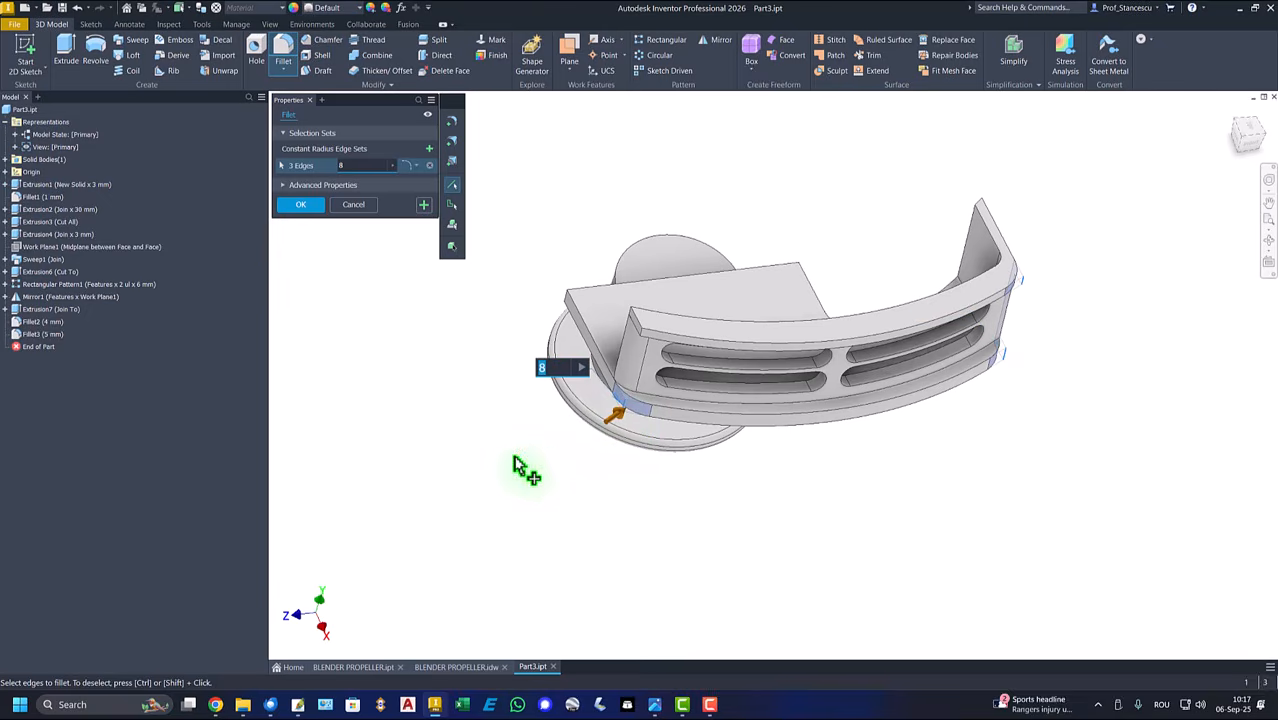
{"action": "left_click", "coordinate": [302, 205]}
{"action": "key", "text": "F6"}
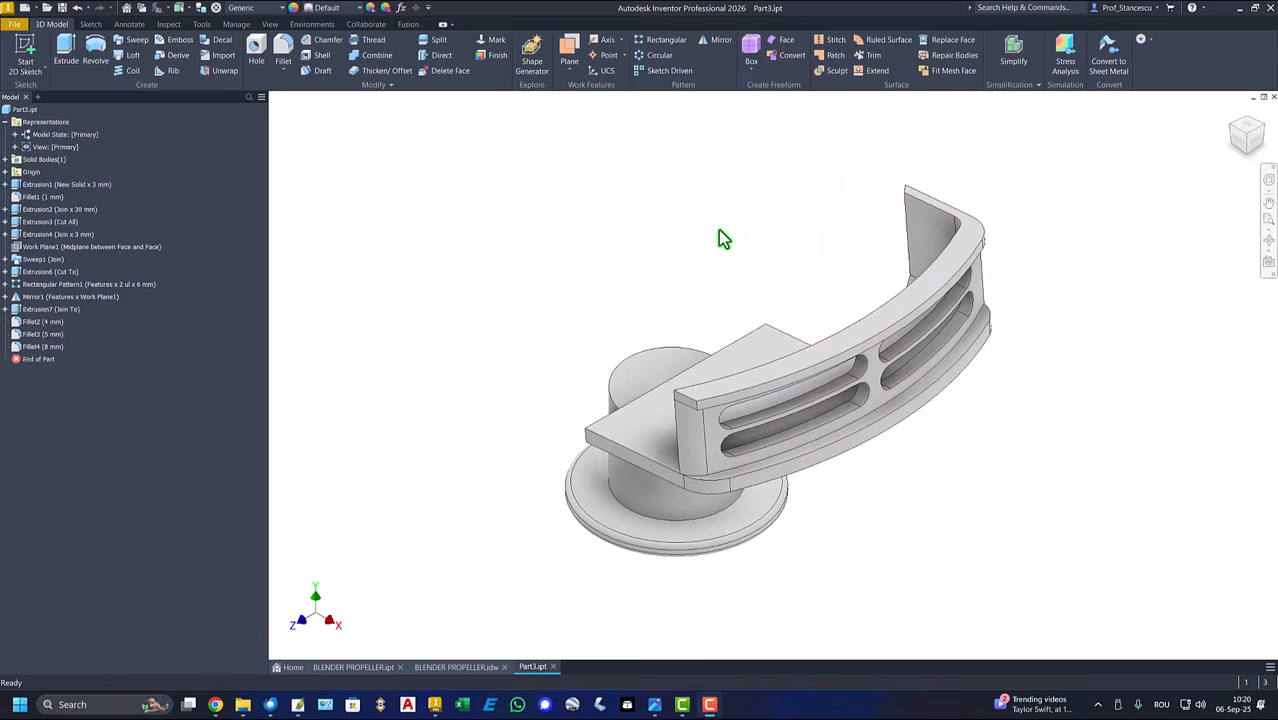
Step: Consult BLENDER PROPELLER.ipt, return to Part3.ipt, and select the blade features from Extrusion4 through Fillet4, except the work plane, for a circular pattern
{"action": "left_click", "coordinate": [353, 666]}
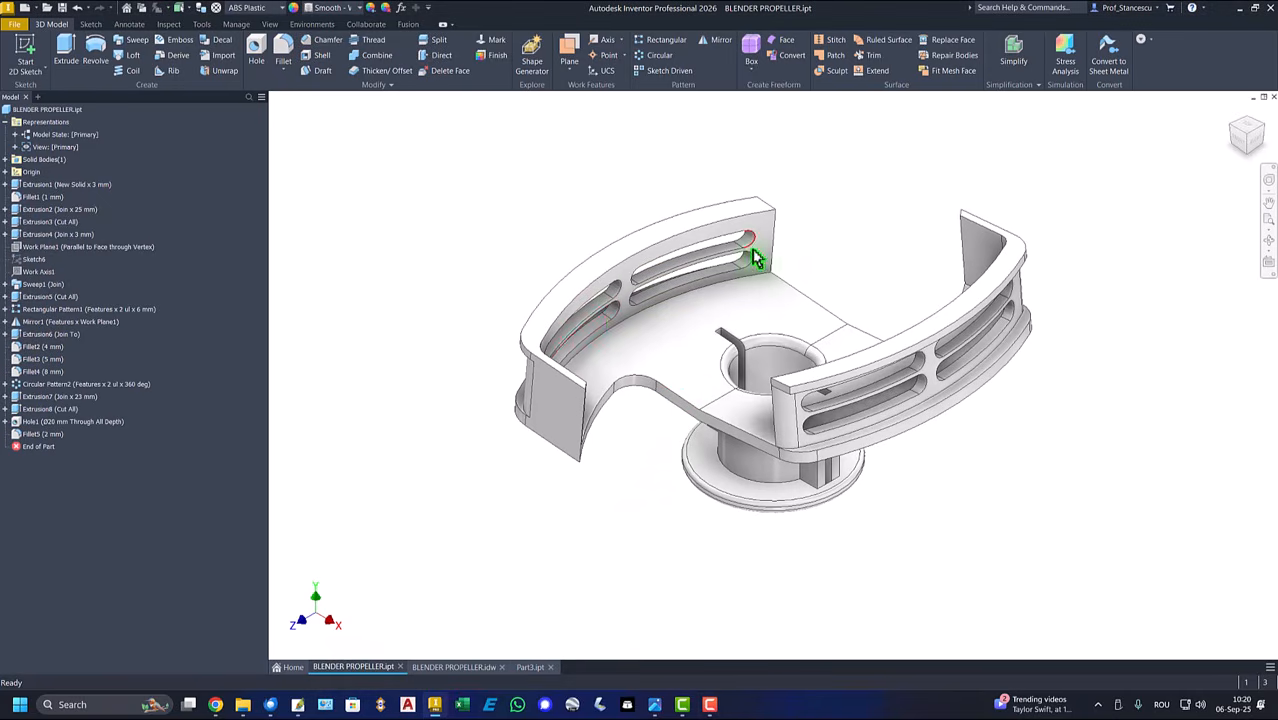
{"action": "left_click", "coordinate": [530, 667]}
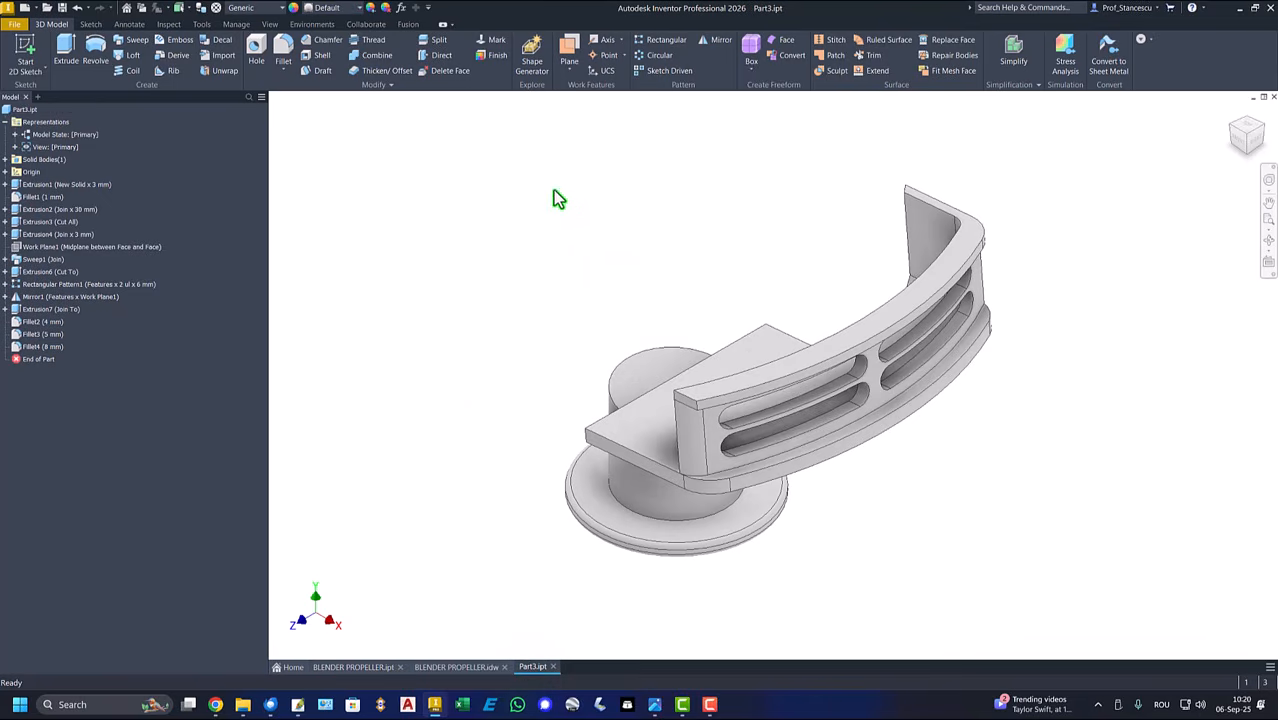
{"action": "left_click", "coordinate": [664, 56]}
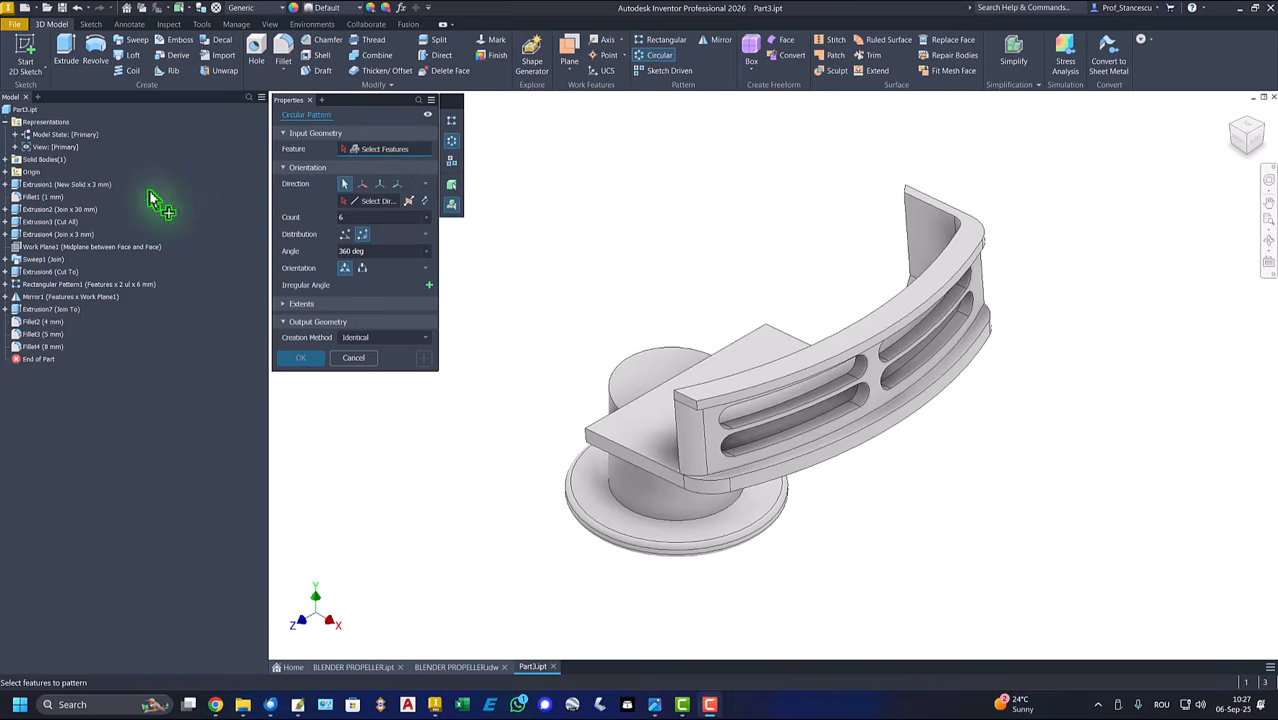
{"action": "left_click", "coordinate": [36, 347]}
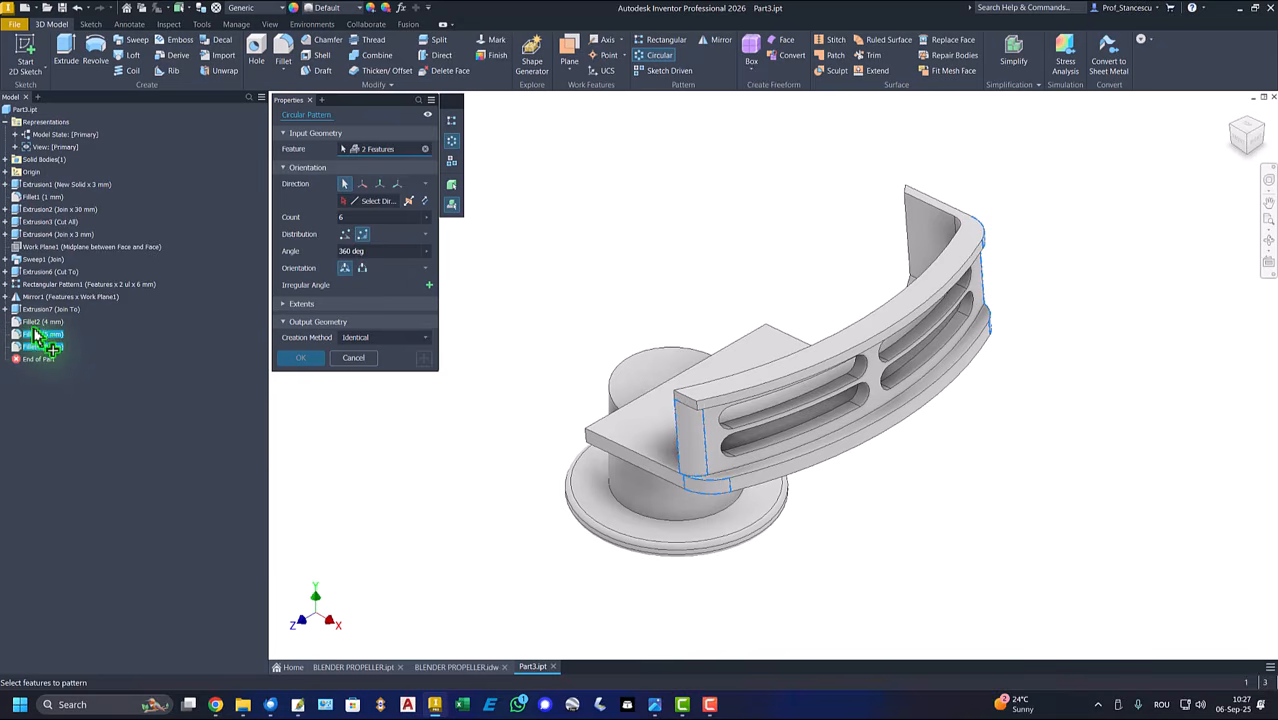
{"action": "left_click", "coordinate": [40, 321]}
{"action": "left_click", "coordinate": [38, 312]}
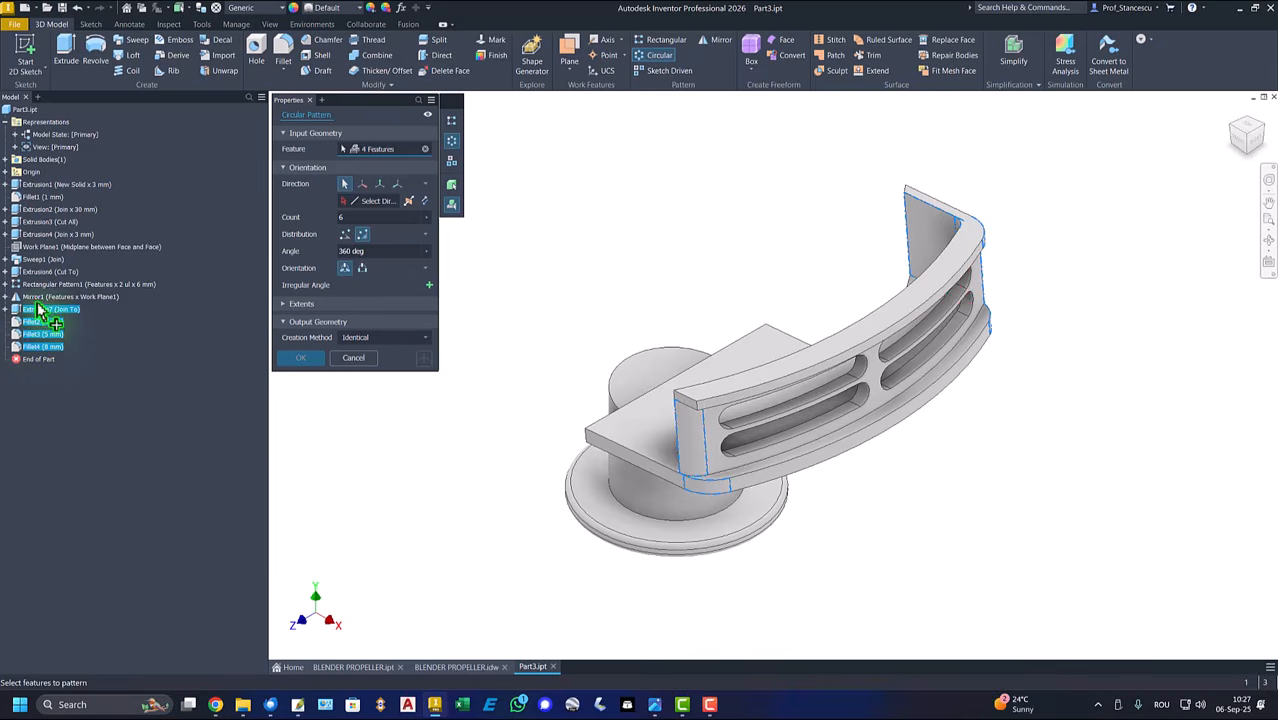
{"action": "left_click", "coordinate": [37, 298]}
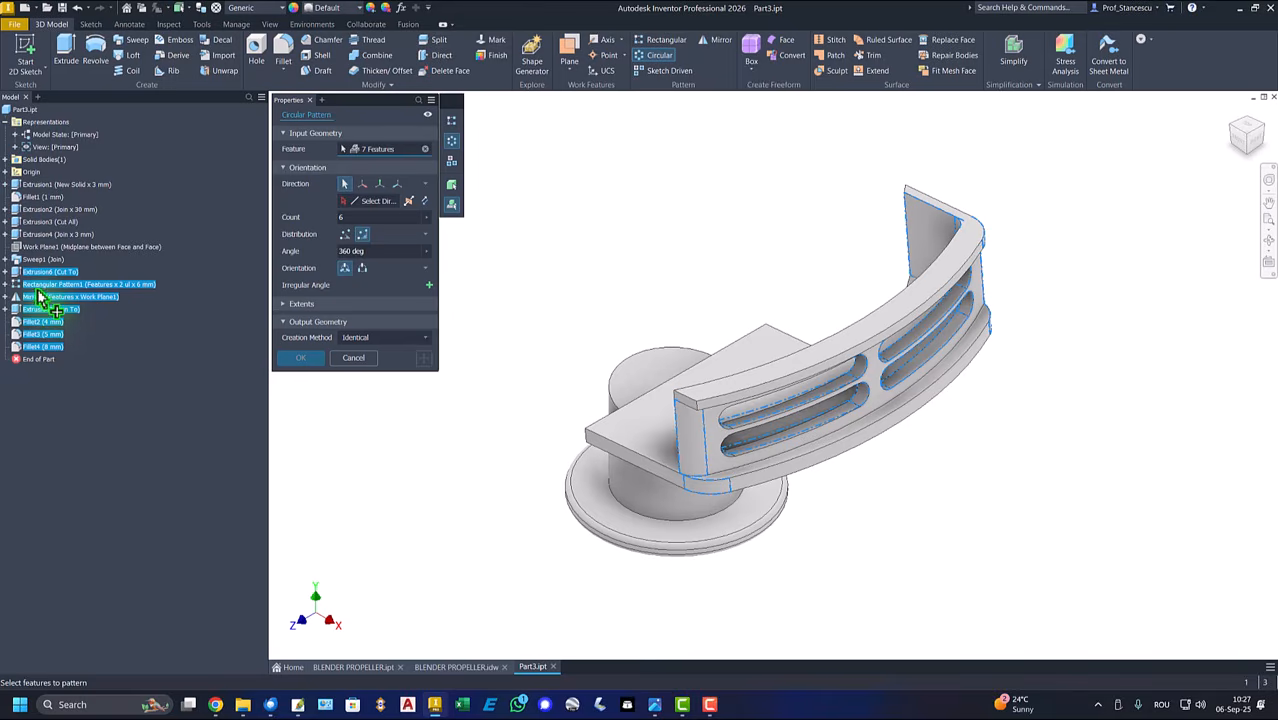
{"action": "left_click", "coordinate": [36, 260]}
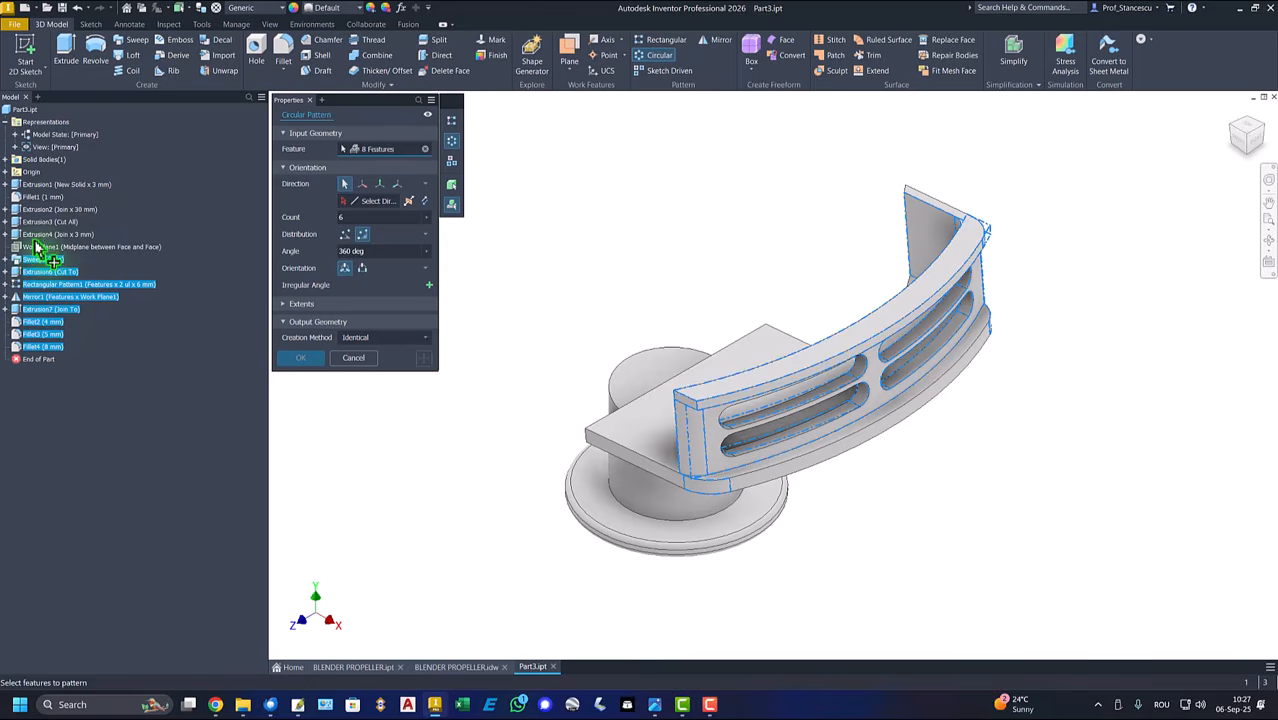
{"action": "left_click", "coordinate": [37, 236]}
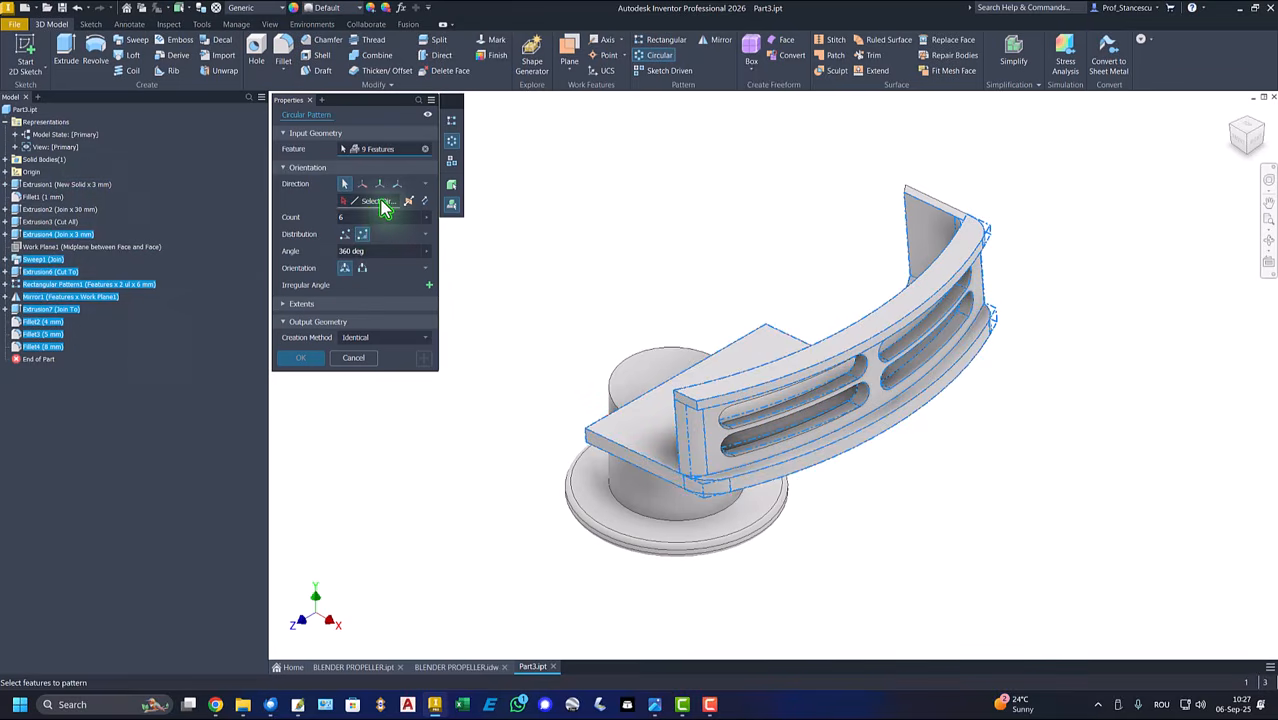
Step: Pattern the selected blade features around the origin Y axis with a count of 2 over 360 degrees
{"action": "left_click", "coordinate": [381, 202]}
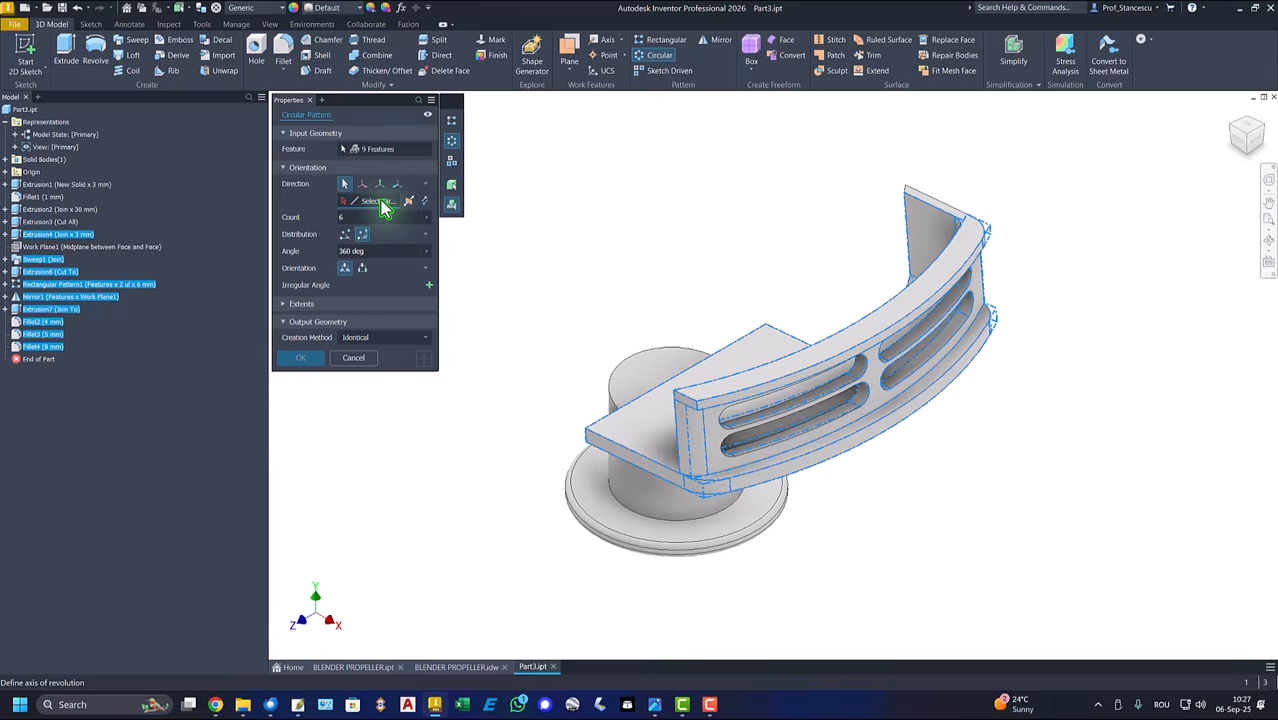
{"action": "left_click", "coordinate": [5, 172]}
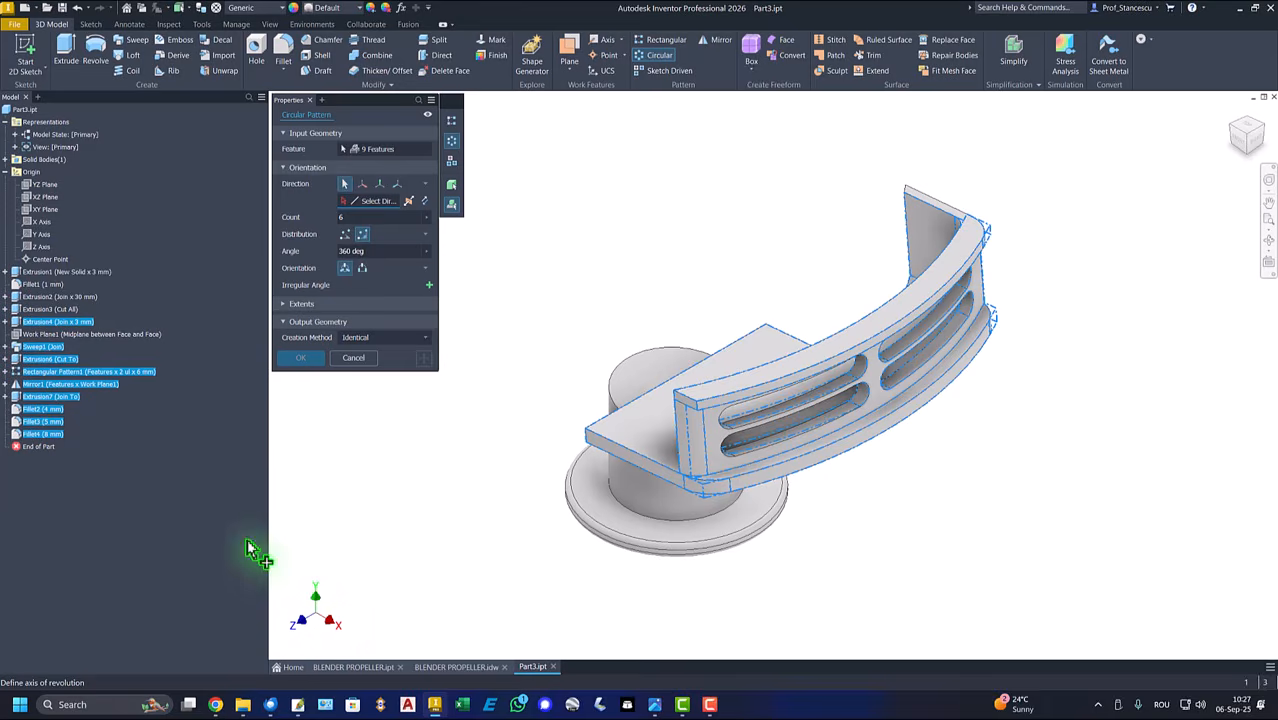
{"action": "left_click", "coordinate": [33, 235]}
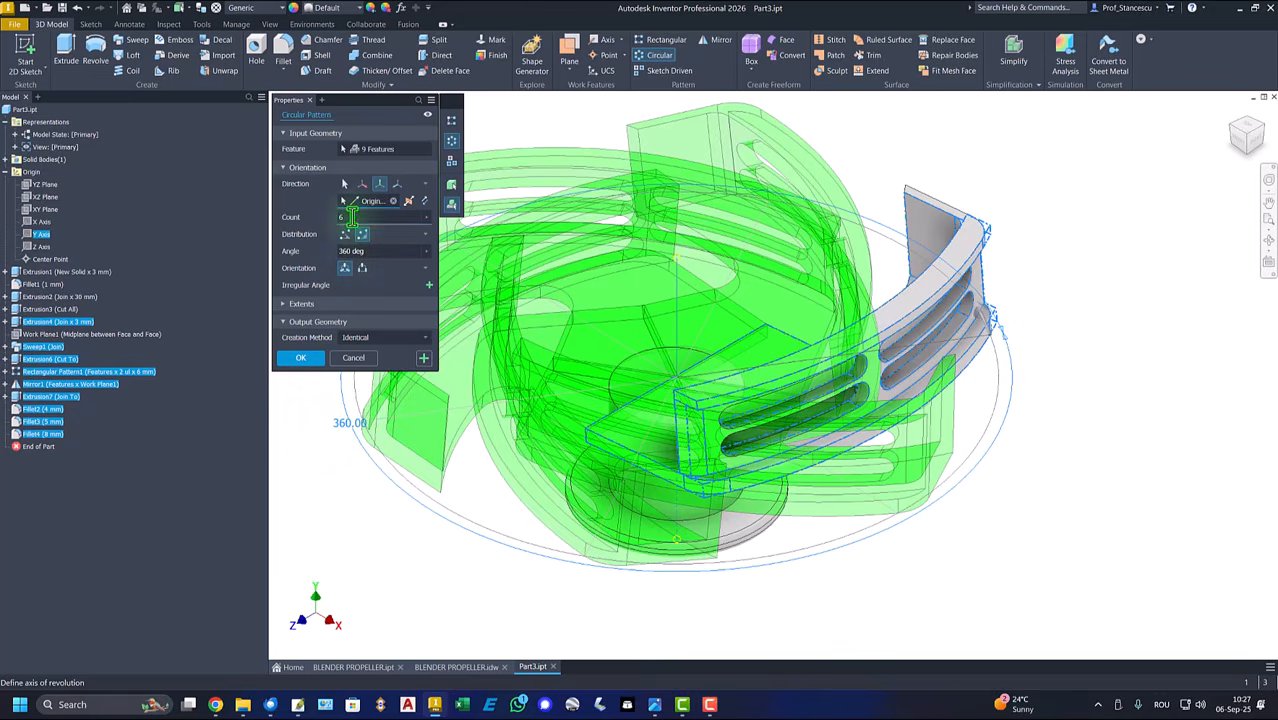
{"action": "left_click", "coordinate": [350, 217]}
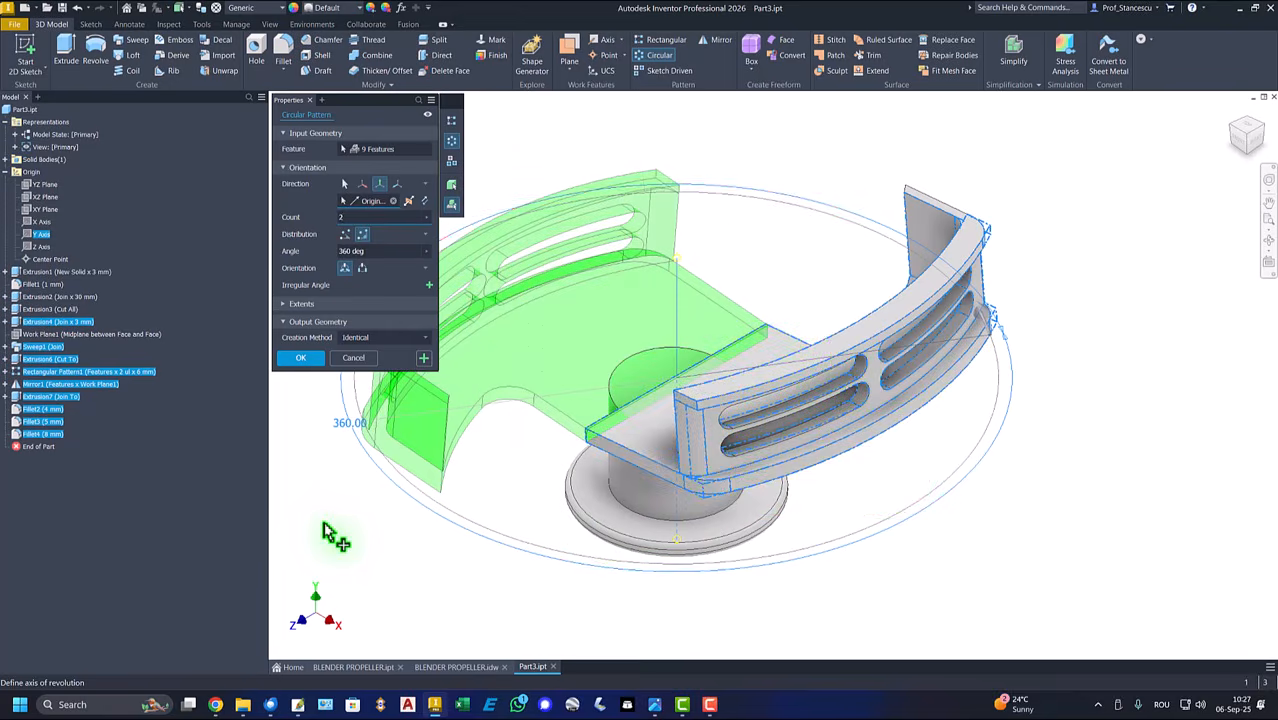
{"action": "left_click", "coordinate": [303, 359]}
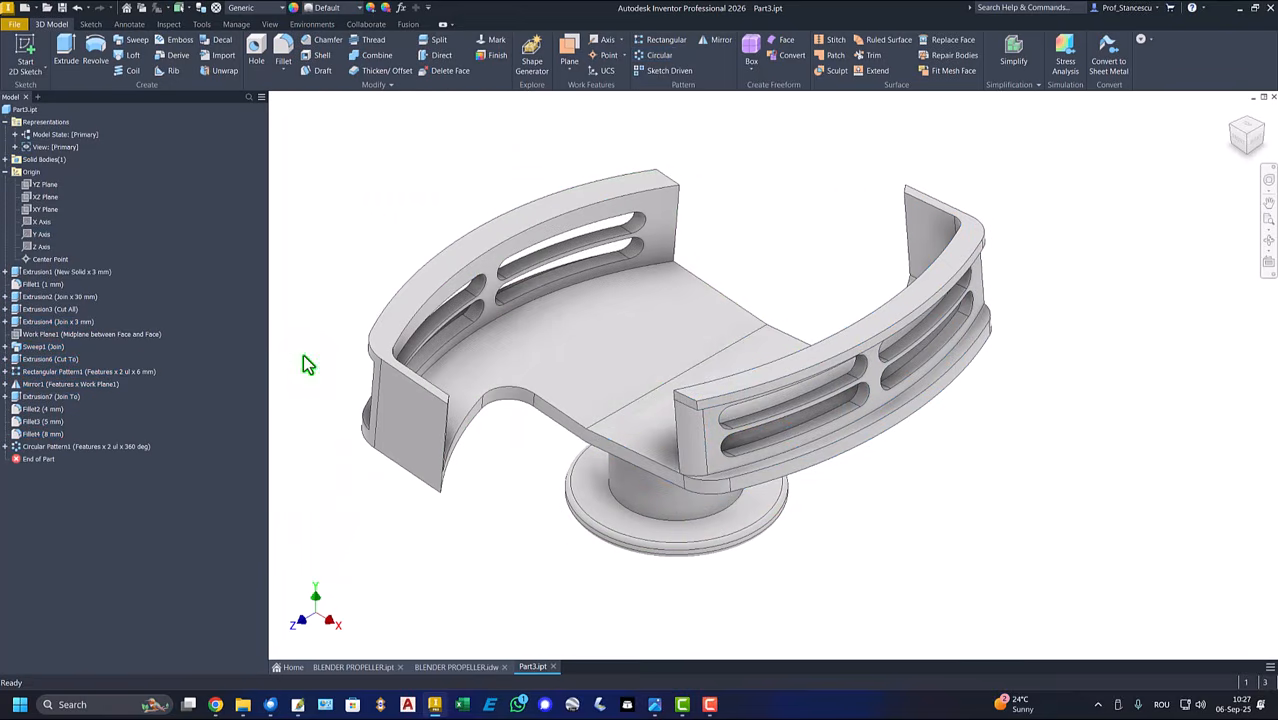
{"action": "key", "text": "F6"}
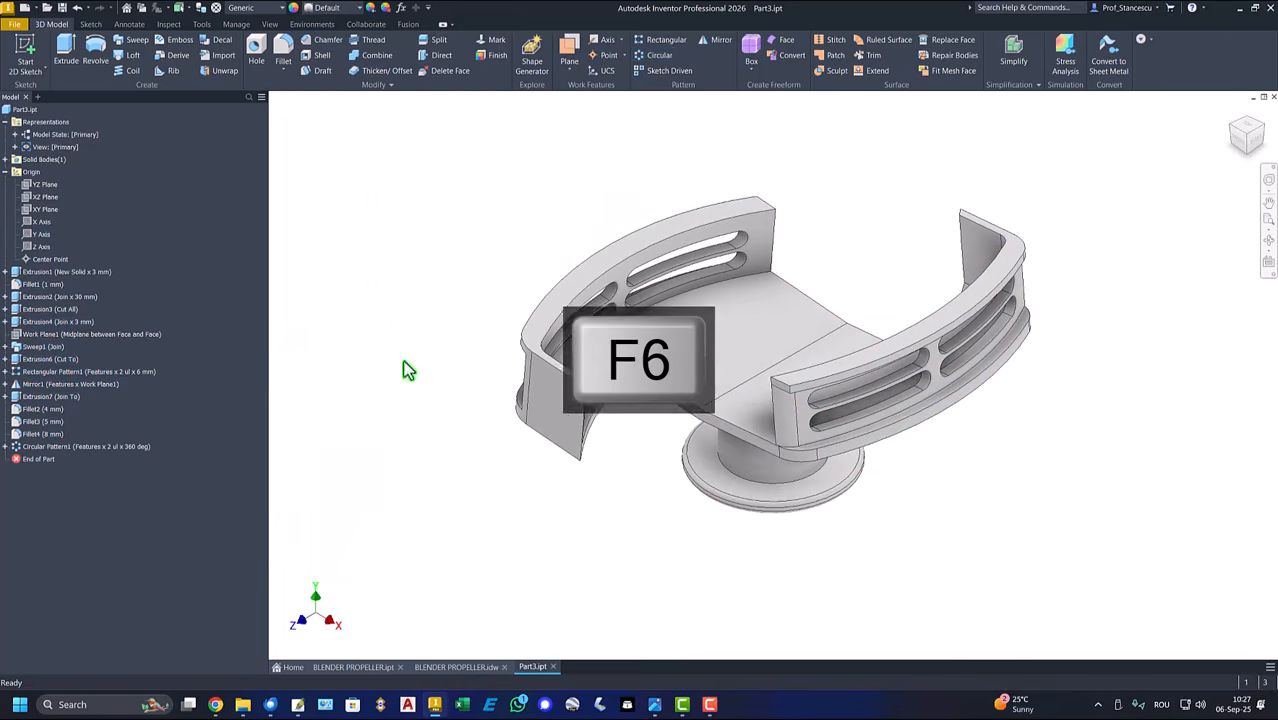
Step: Examine the hub's section C-C and its rib dimensions in BLENDER PROPELLER.idw, and return to Part3.ipt
{"action": "left_click", "coordinate": [453, 667]}
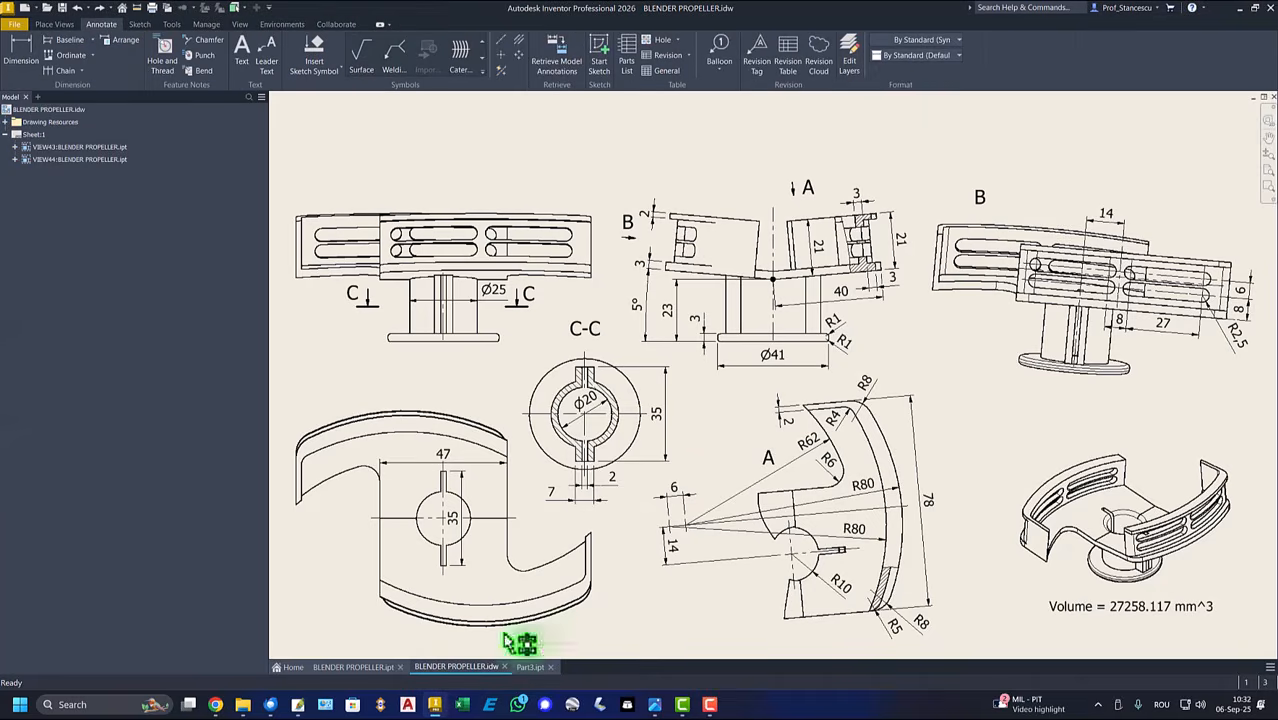
{"action": "left_click", "coordinate": [590, 373]}
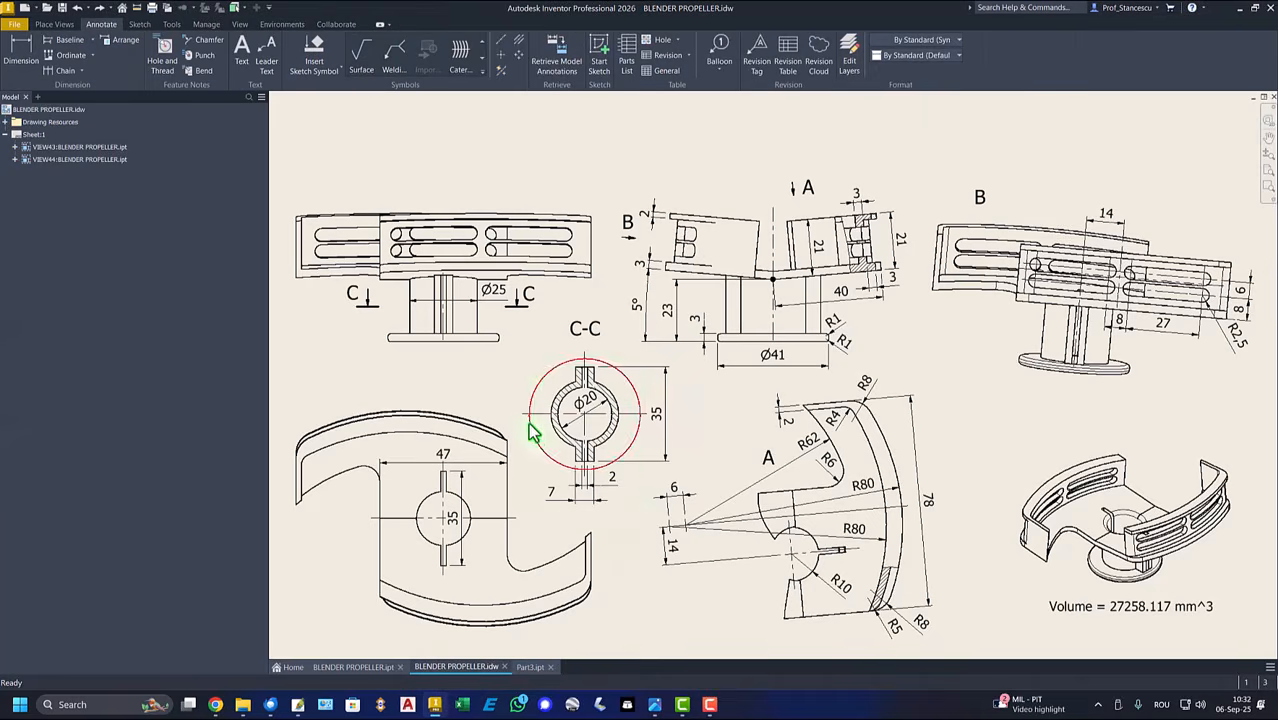
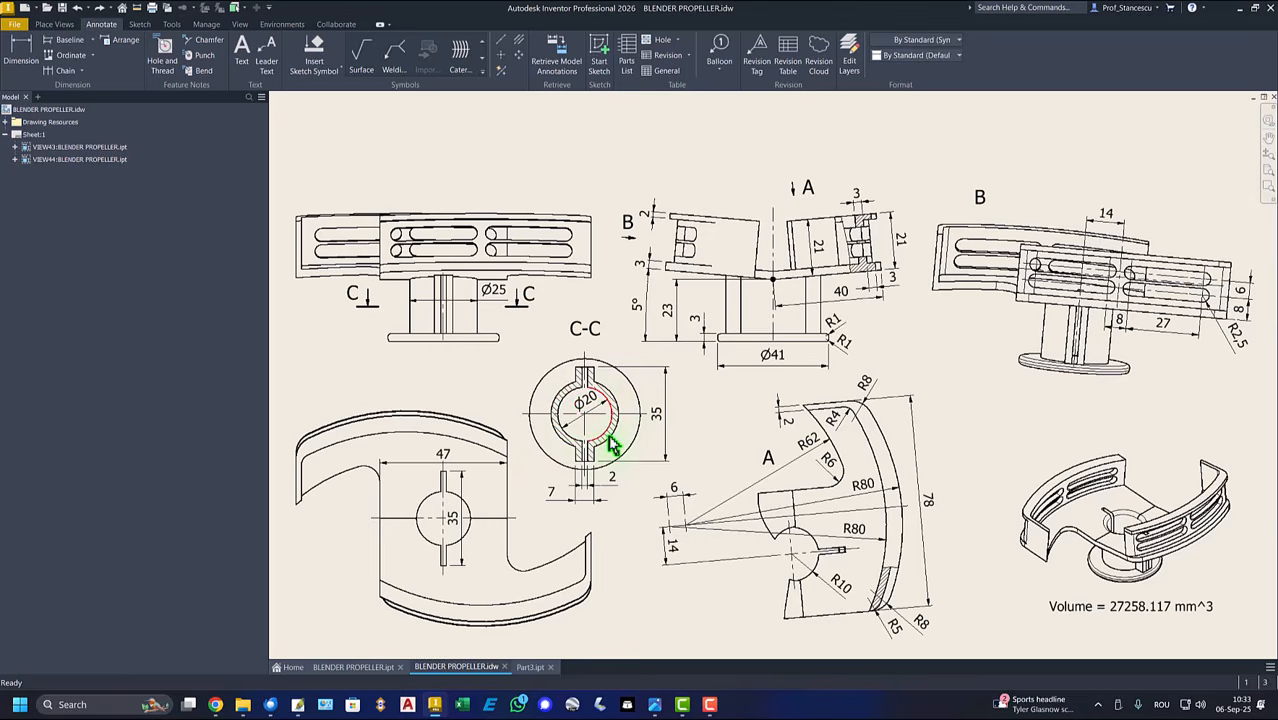
{"action": "left_click", "coordinate": [530, 667]}
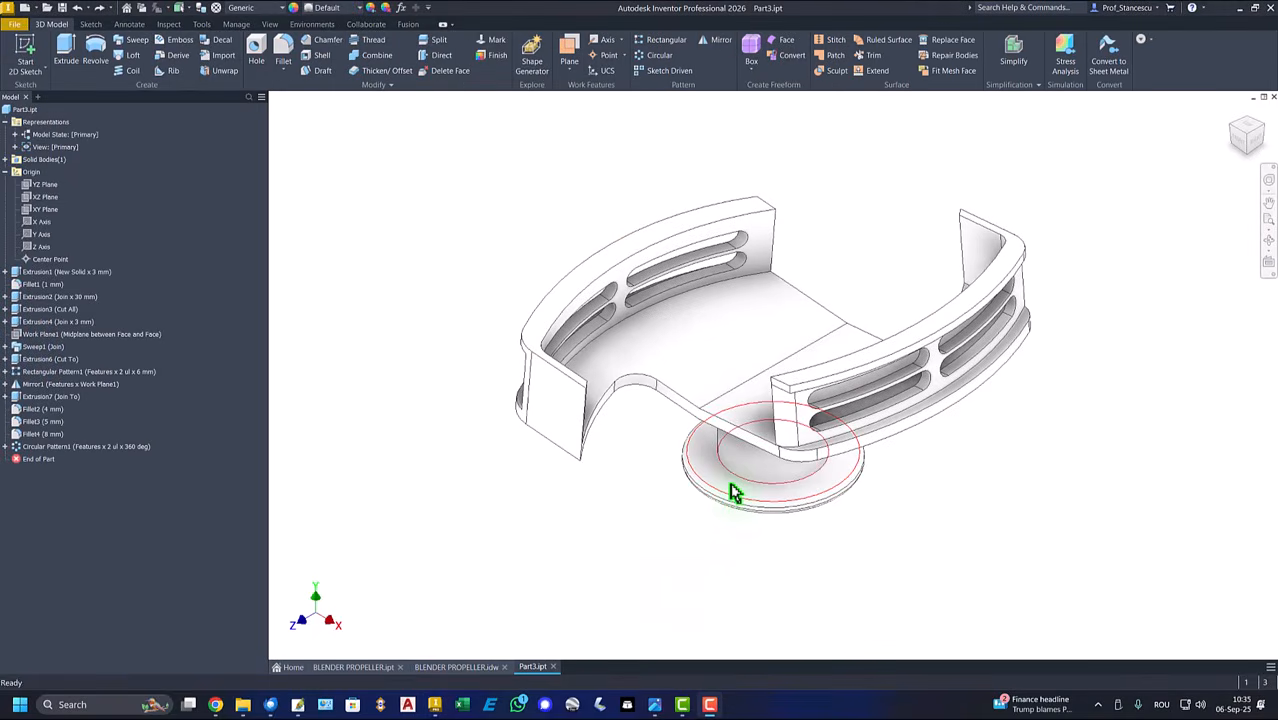
Step: On the base disc's upper face, sketch a 35 by 7 mm rectangle centred on the origin, slicing the graphics, and finish the sketch
{"action": "left_click", "coordinate": [732, 492]}
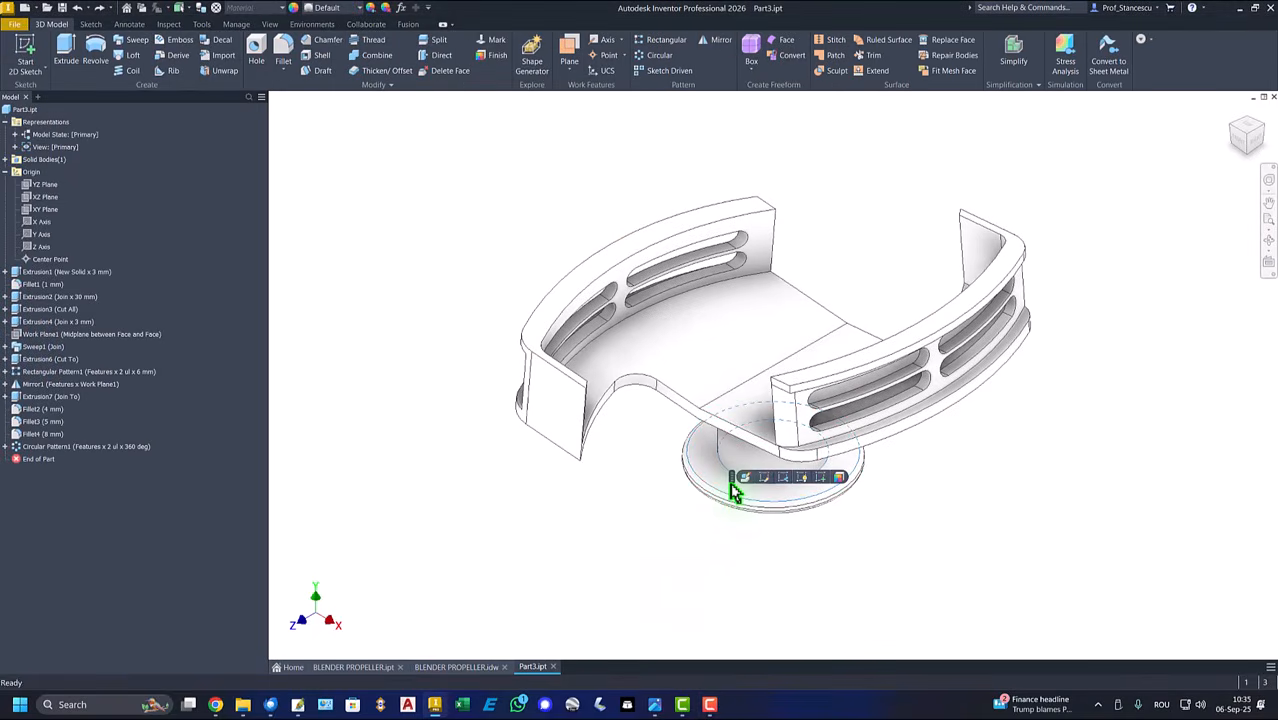
{"action": "left_click", "coordinate": [820, 478]}
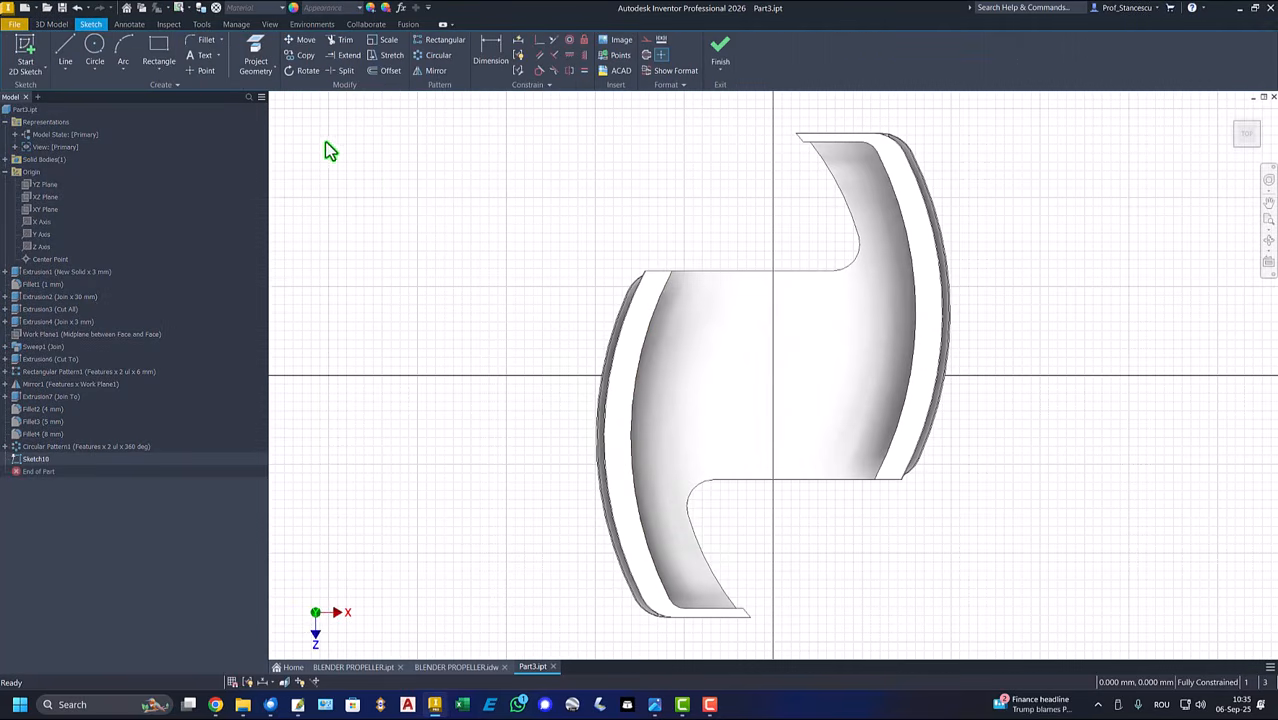
{"action": "key", "text": "F7"}
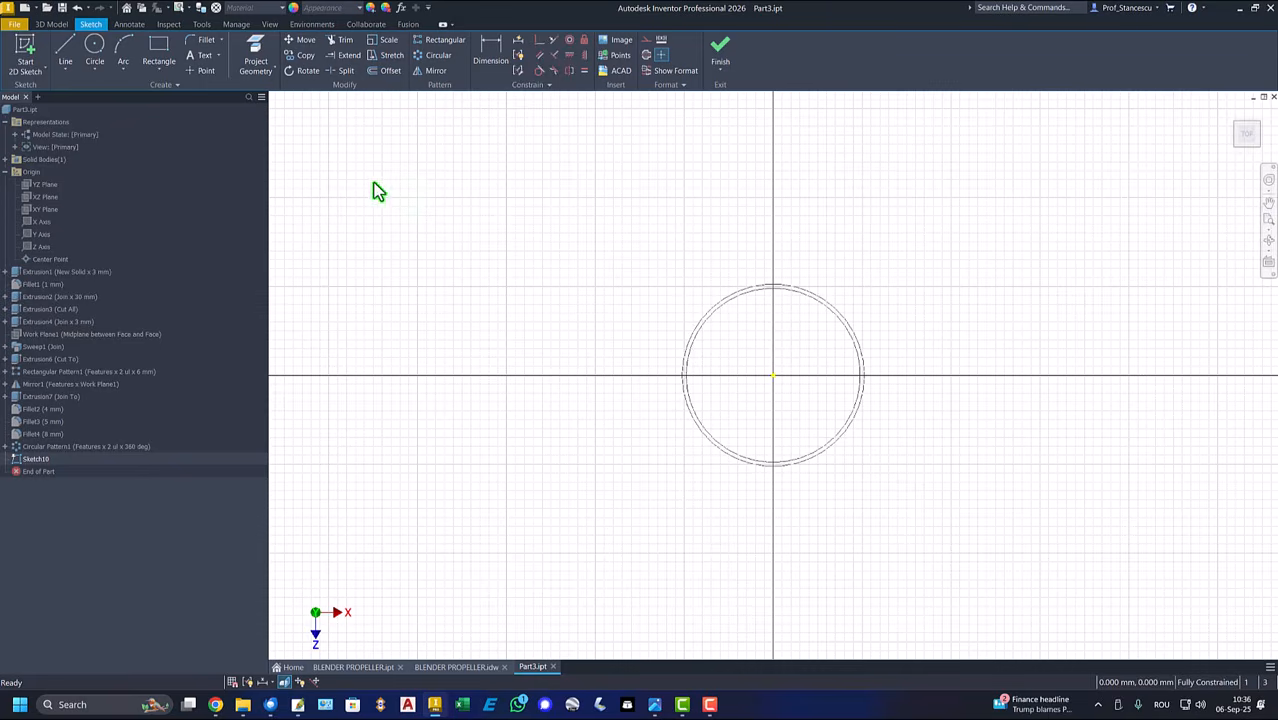
{"action": "left_click", "coordinate": [170, 74]}
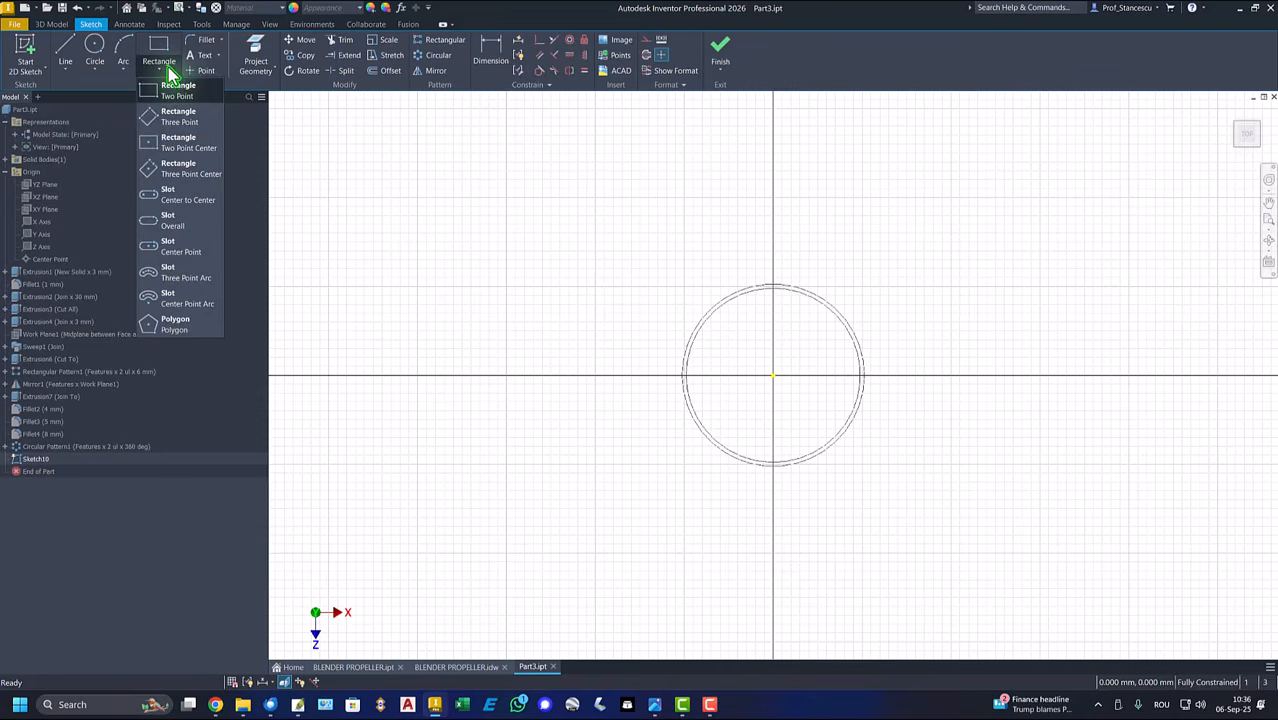
{"action": "left_click", "coordinate": [188, 149]}
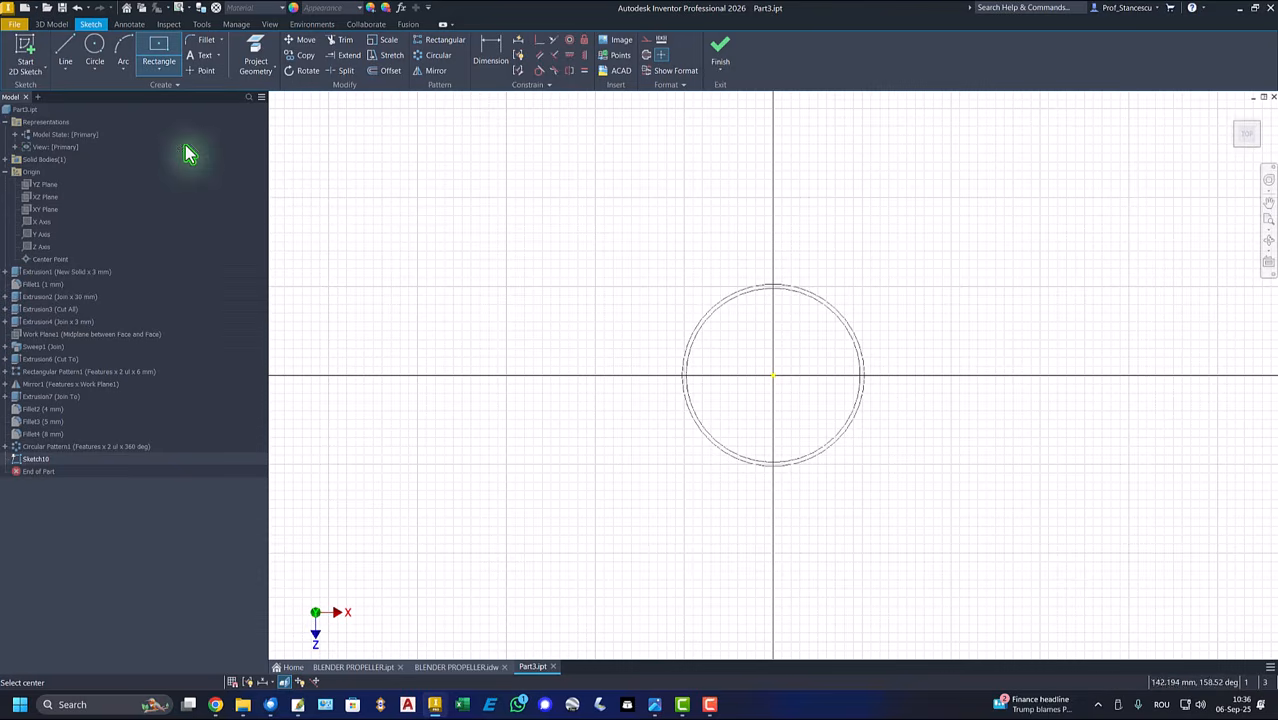
{"action": "left_click", "coordinate": [772, 378]}
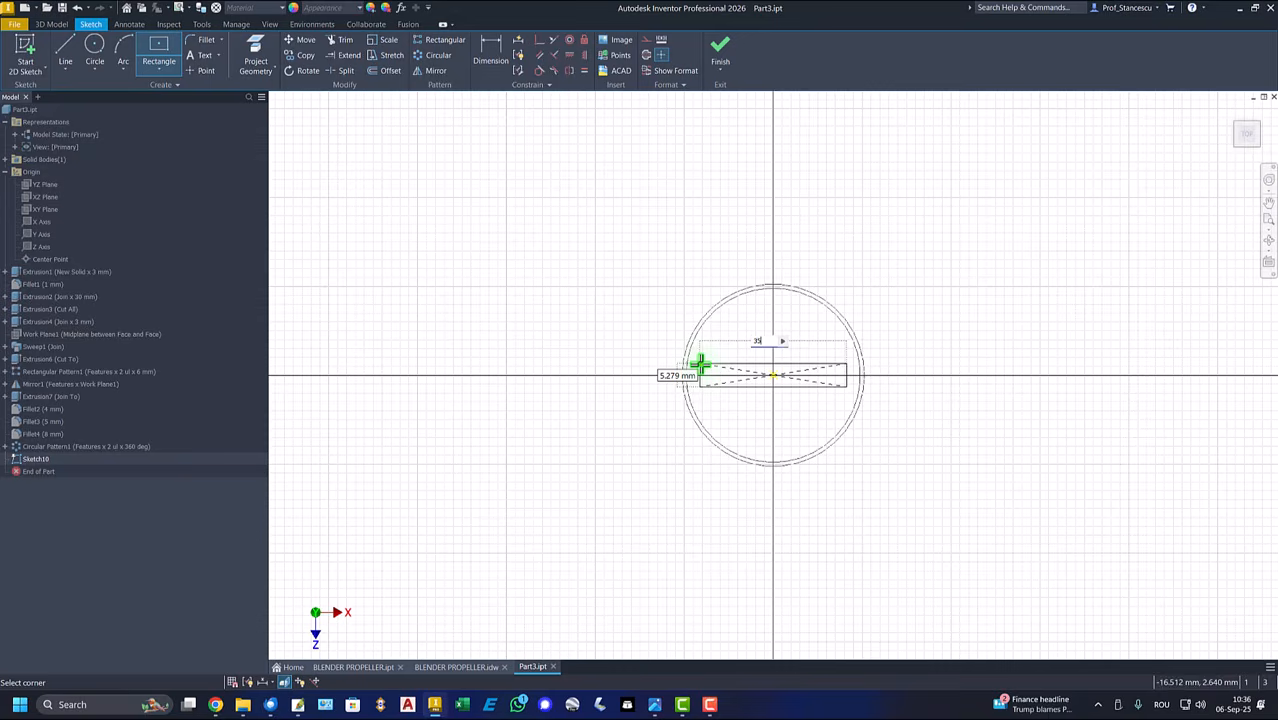
{"action": "key", "text": "Tab"}
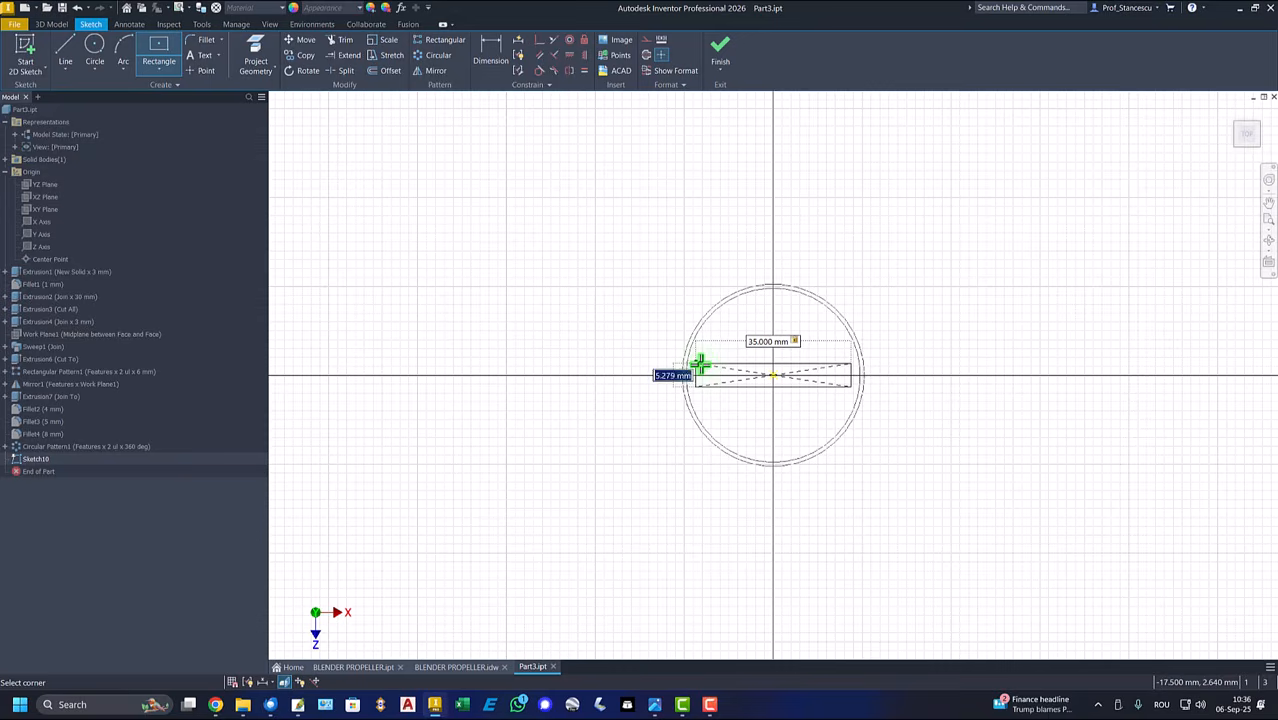
{"action": "type", "text": "7"}
{"action": "key", "text": "Return"}
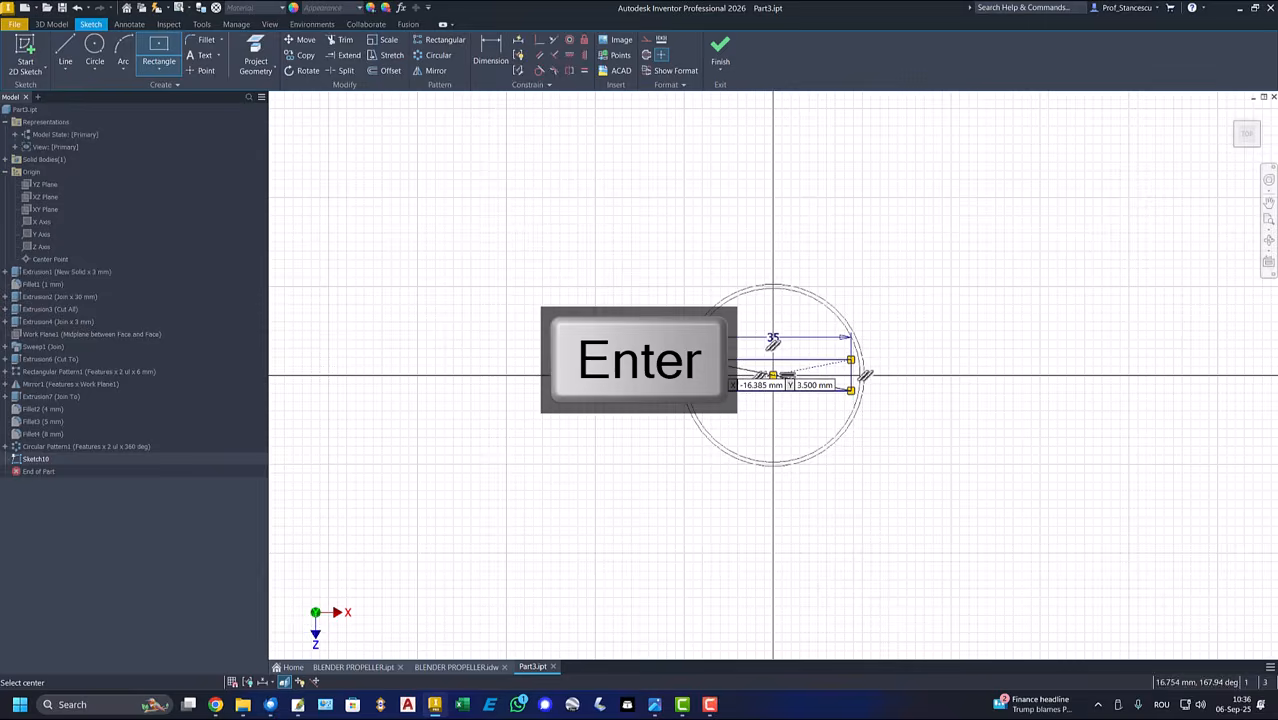
{"action": "right_click", "coordinate": [613, 234]}
{"action": "left_click", "coordinate": [669, 242]}
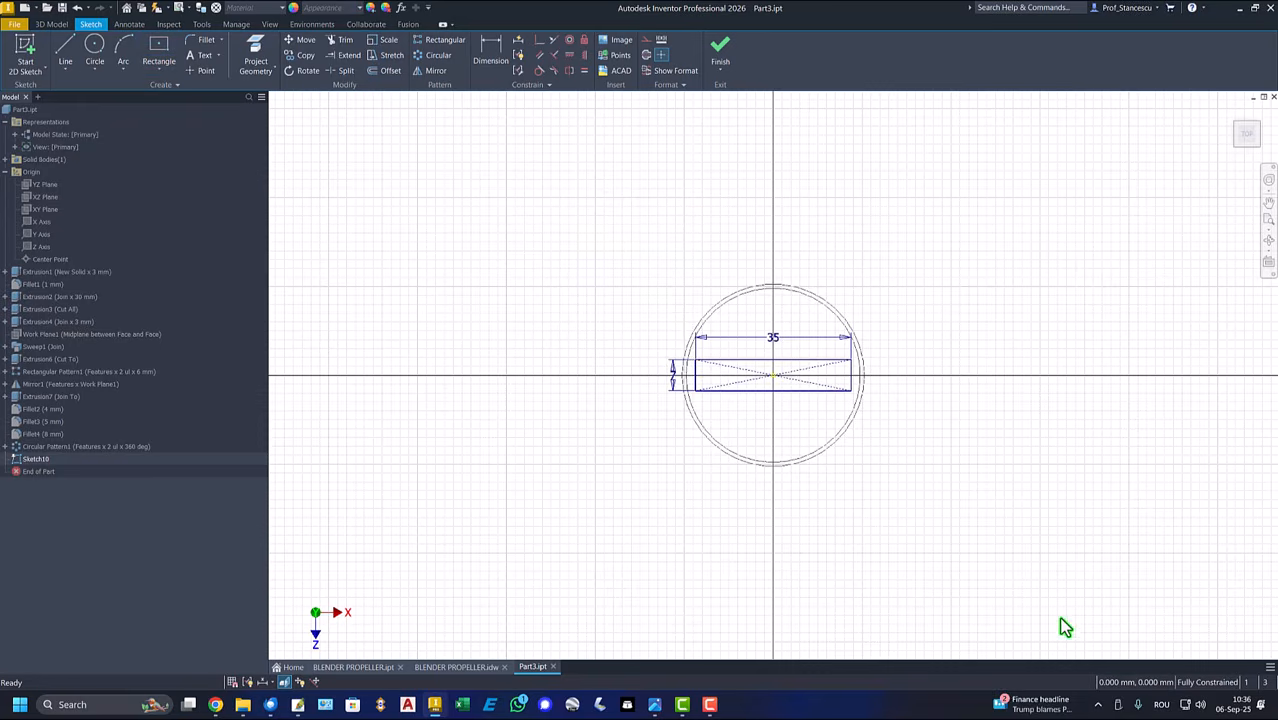
{"action": "left_click", "coordinate": [722, 56]}
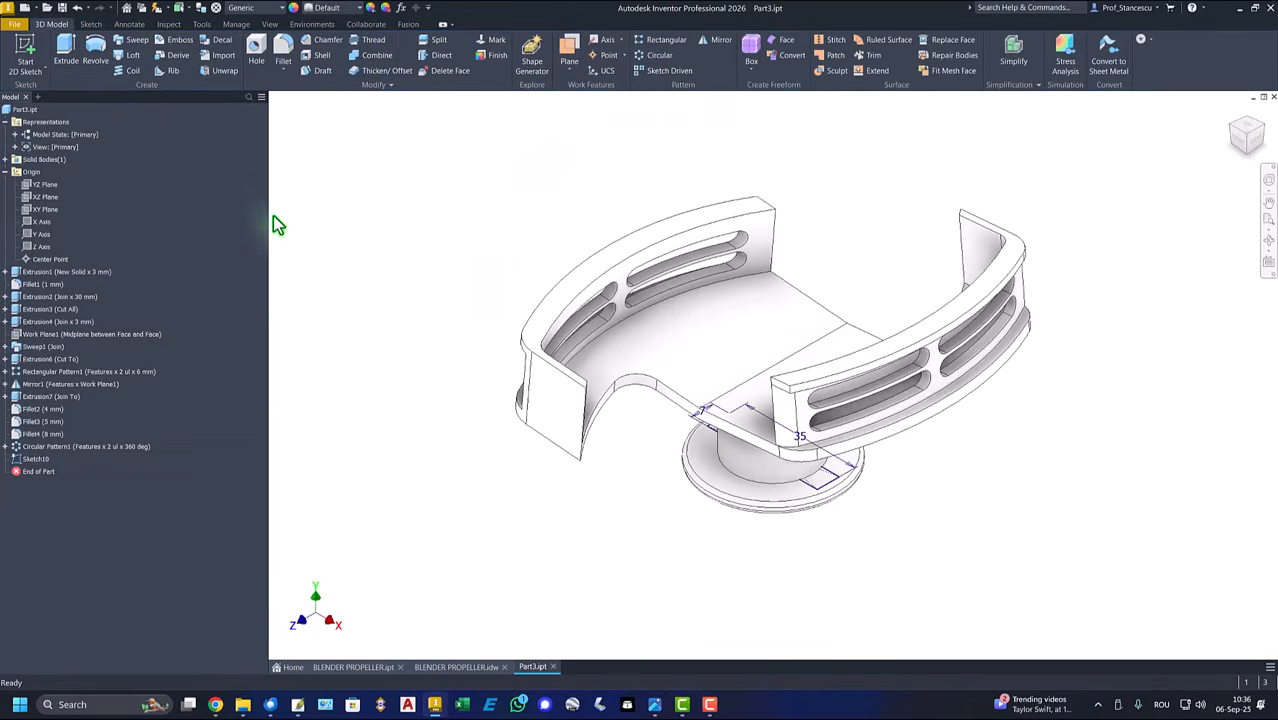
Step: Start extruding the 35 by 7 mm rectangle upward from the base disc, trying the blade's underside as the end face
{"action": "left_click", "coordinate": [65, 50]}
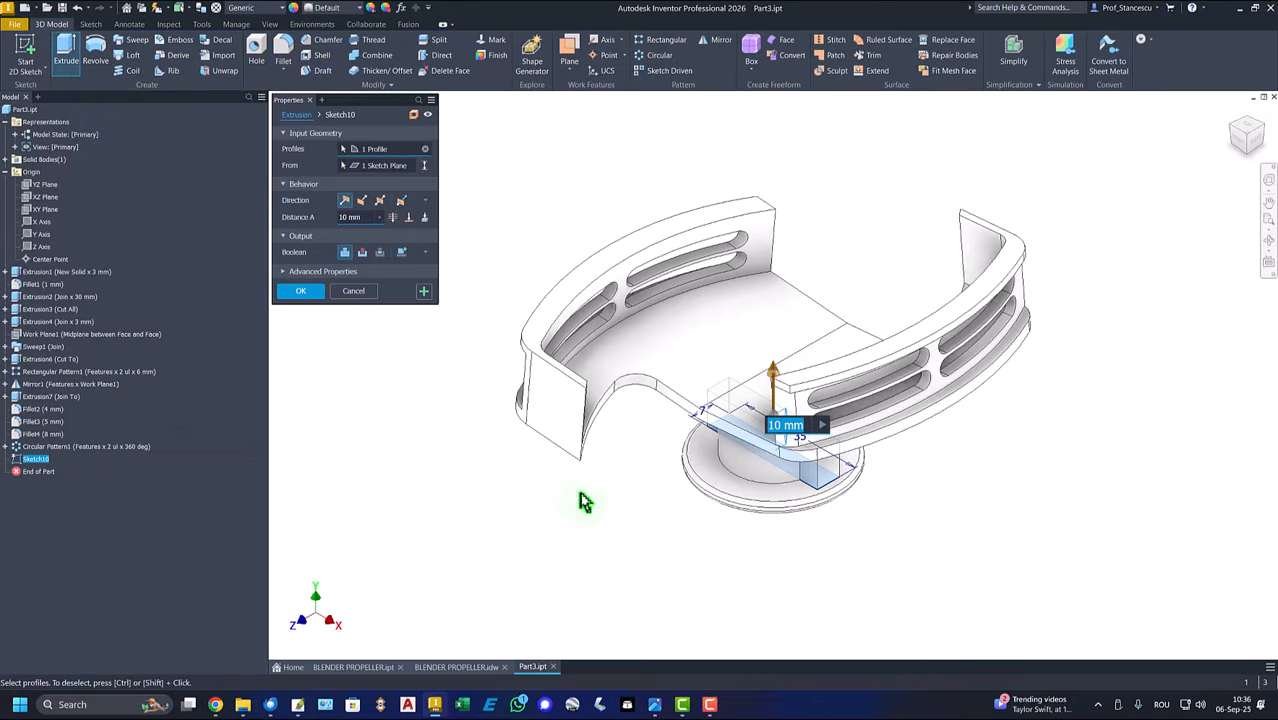
{"action": "middle_click_drag", "start_coordinate": [706, 578], "coordinate": [613, 517], "text": "shift"}
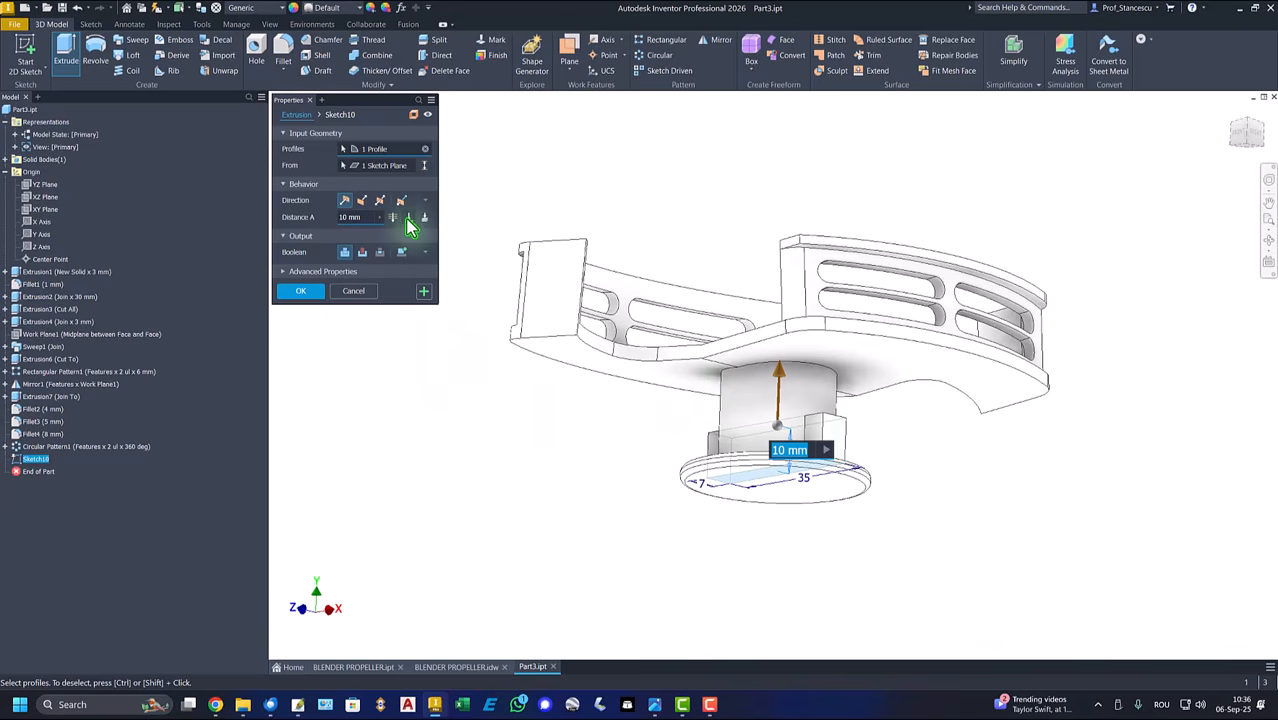
{"action": "left_click", "coordinate": [408, 217]}
{"action": "left_click", "coordinate": [682, 388]}
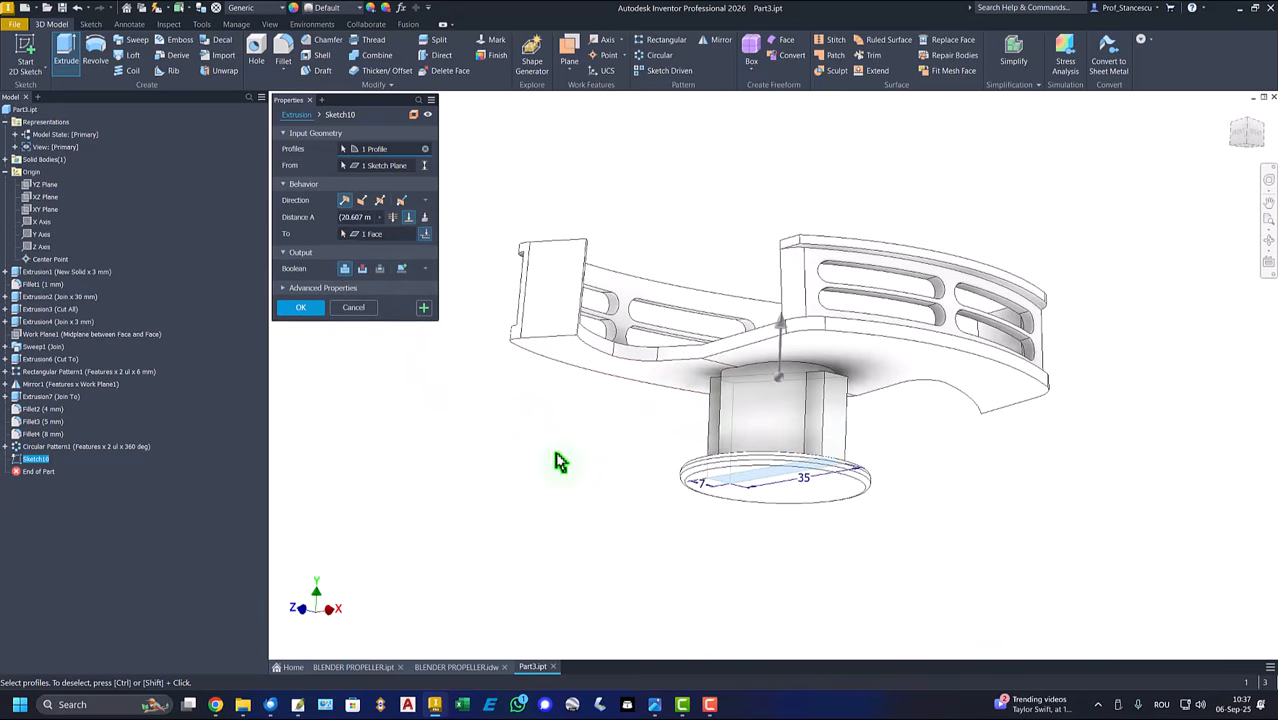
{"action": "middle_click_drag", "start_coordinate": [596, 468], "coordinate": [740, 449], "text": "shift"}
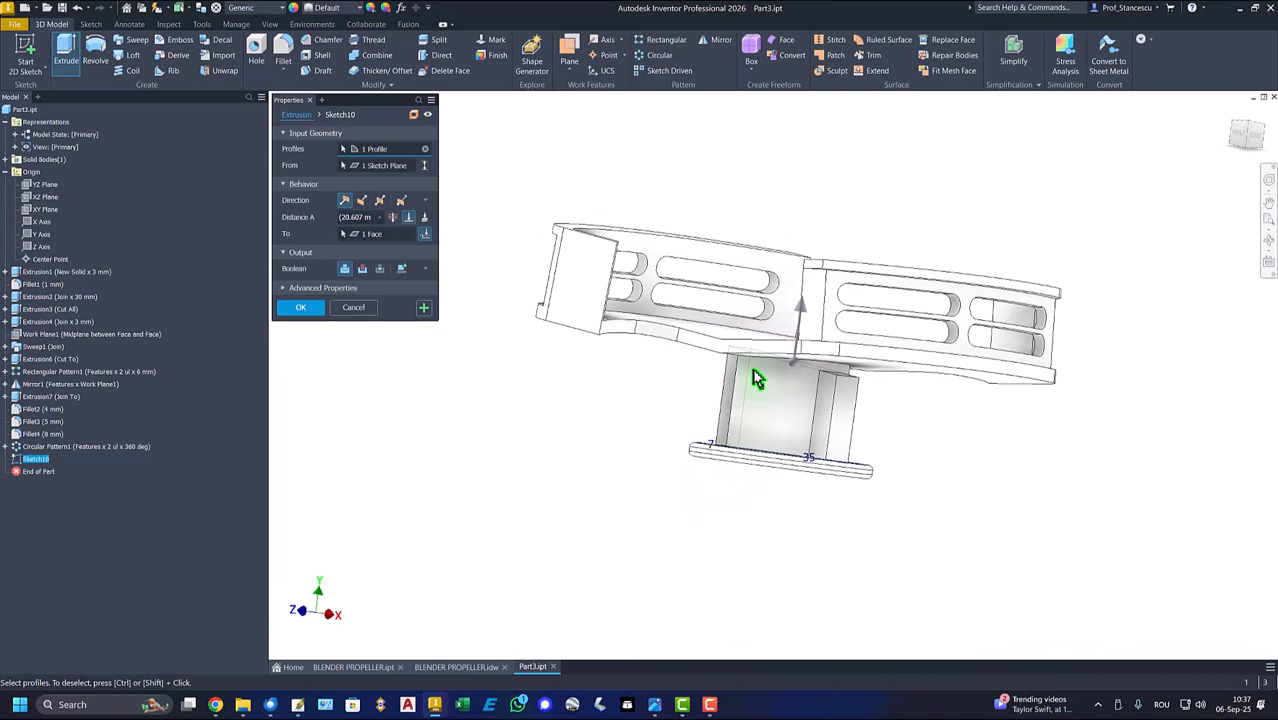
{"action": "middle_click_drag", "start_coordinate": [754, 358], "coordinate": [753, 360], "text": "shift"}
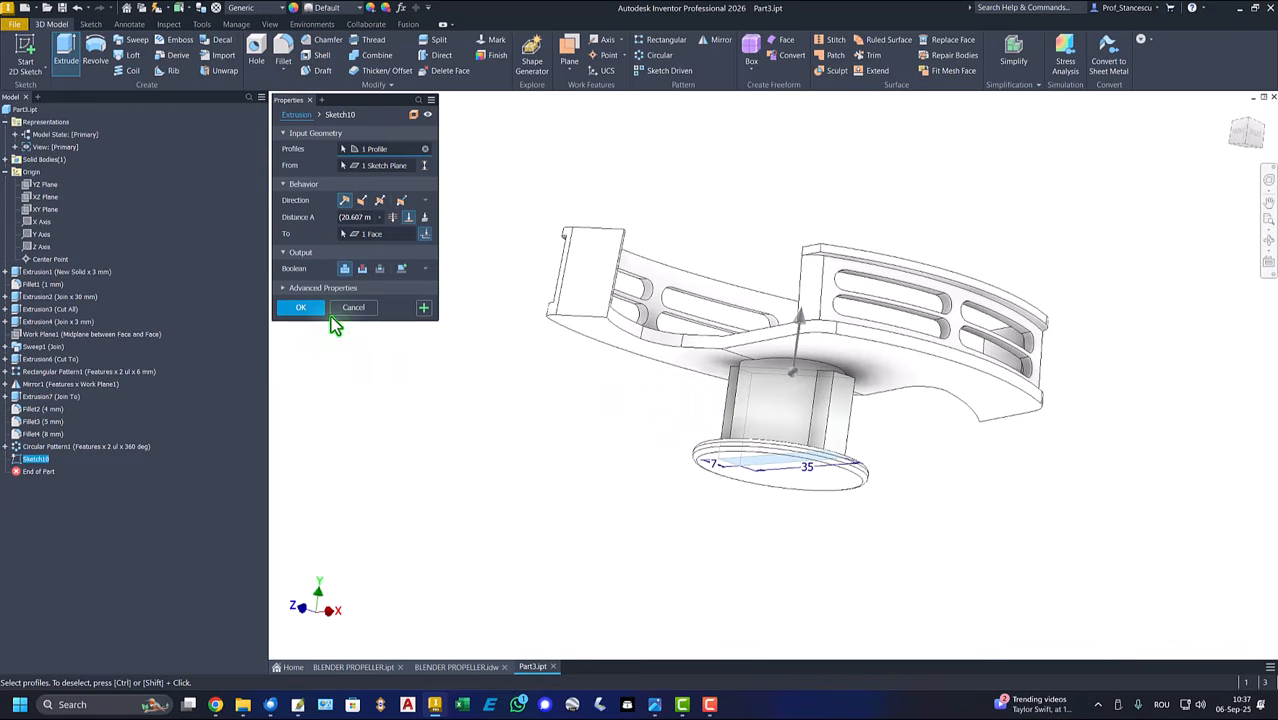
{"action": "left_click", "coordinate": [406, 218]}
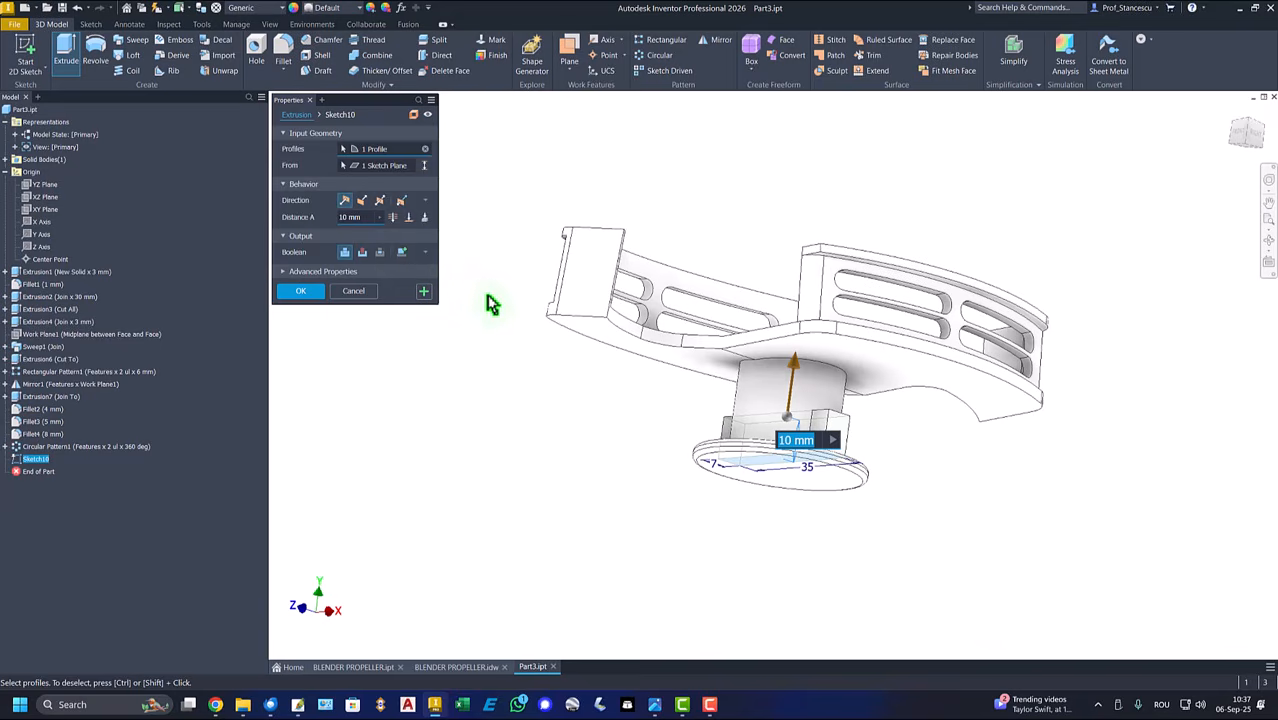
Step: Set the rib extrusion's distance to 23 mm and join it to the hub
{"action": "left_click", "coordinate": [358, 217]}
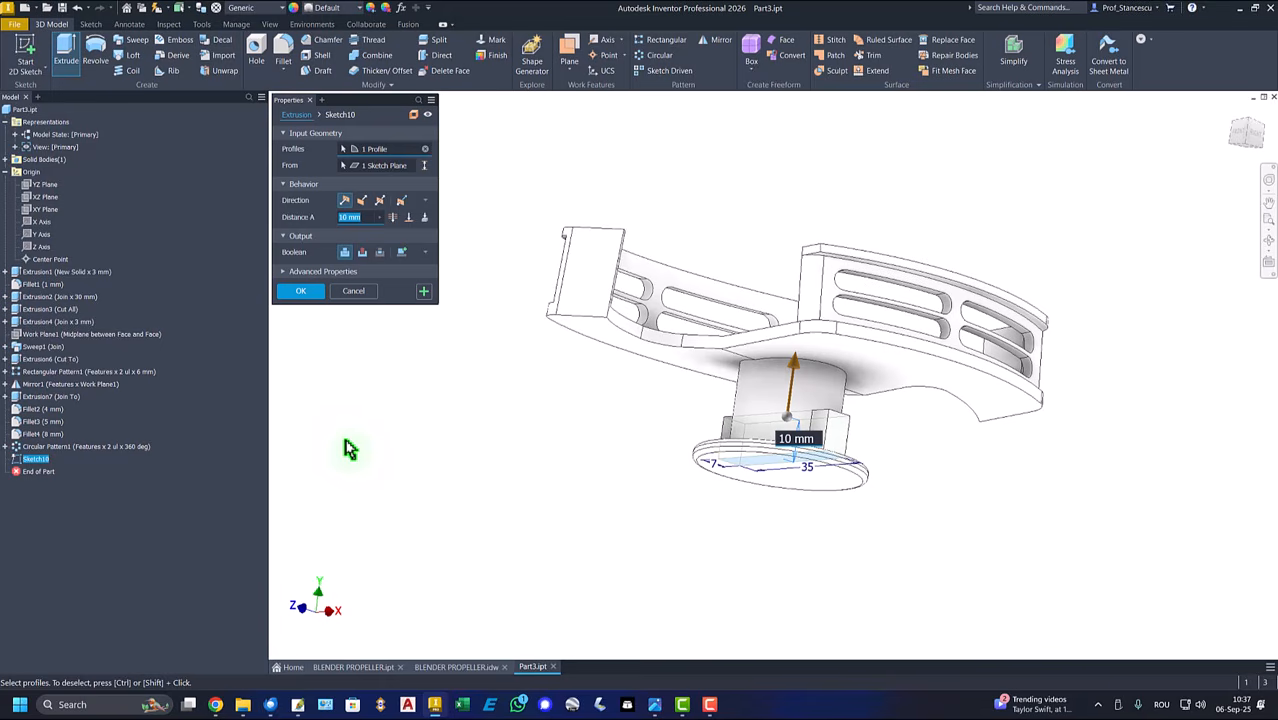
{"action": "type", "text": "23+"}
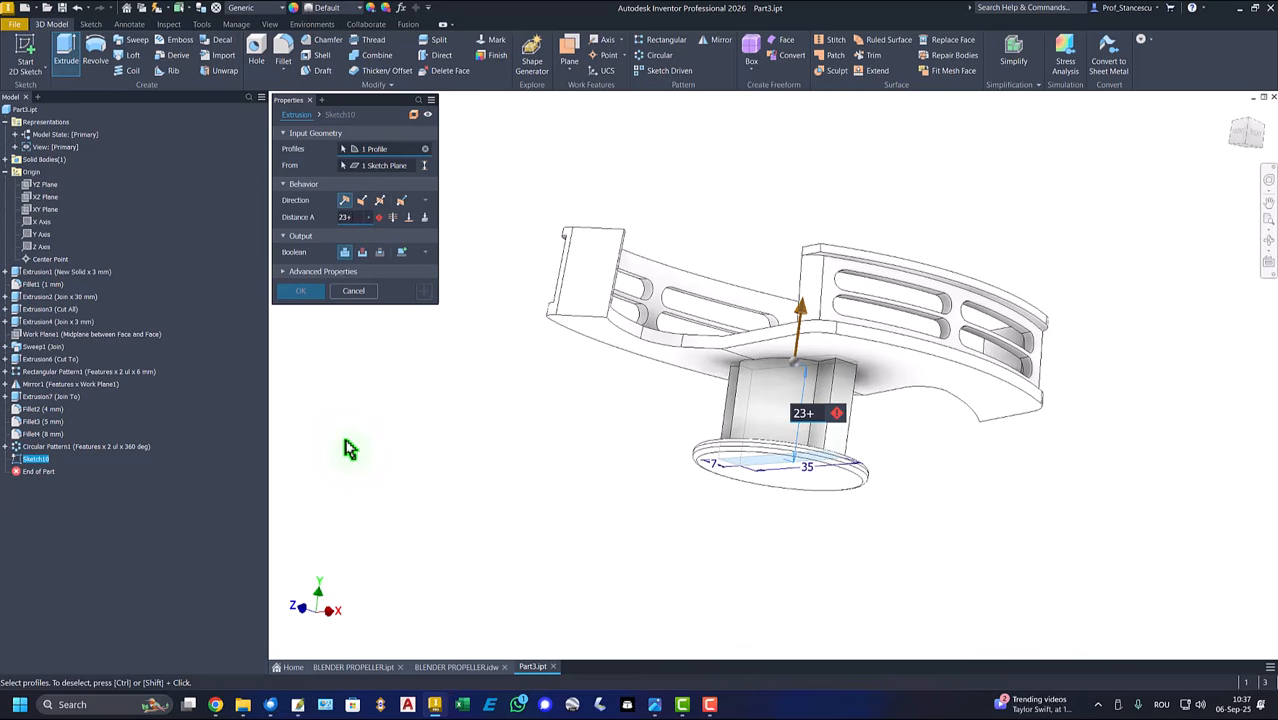
{"action": "type", "text": "2"}
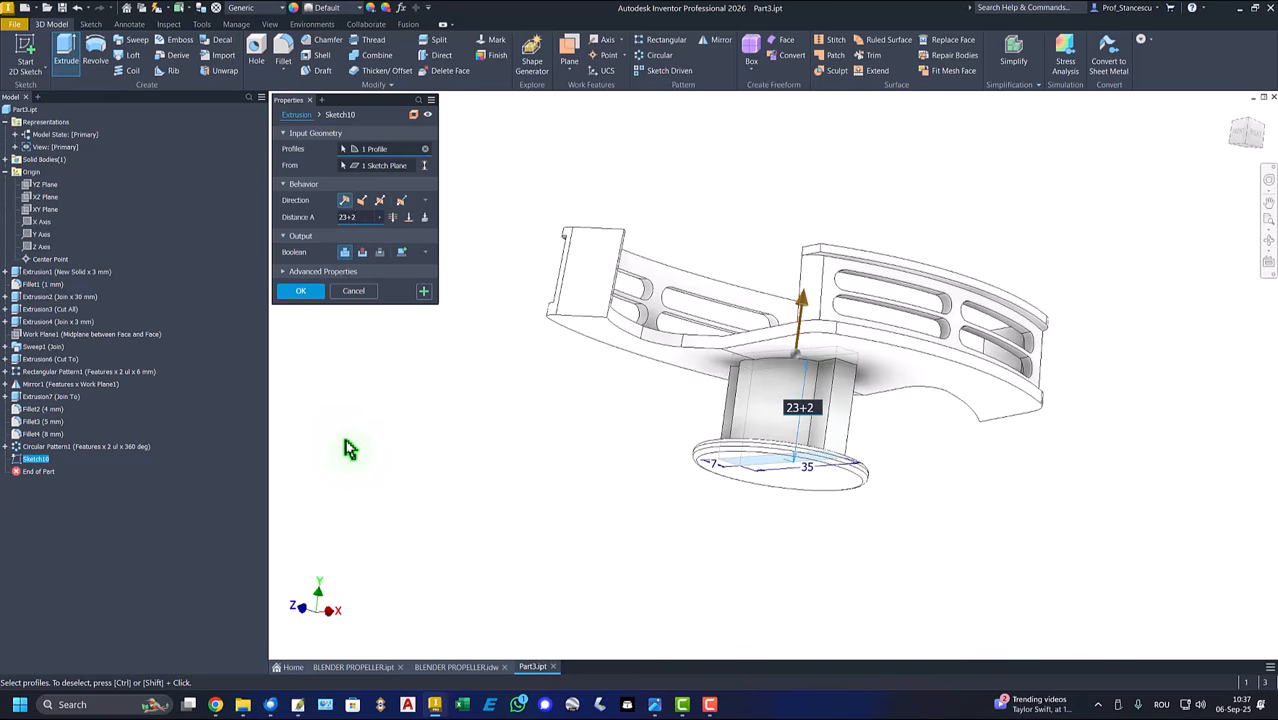
{"action": "middle_click_drag", "start_coordinate": [340, 470], "coordinate": [318, 502], "text": "shift"}
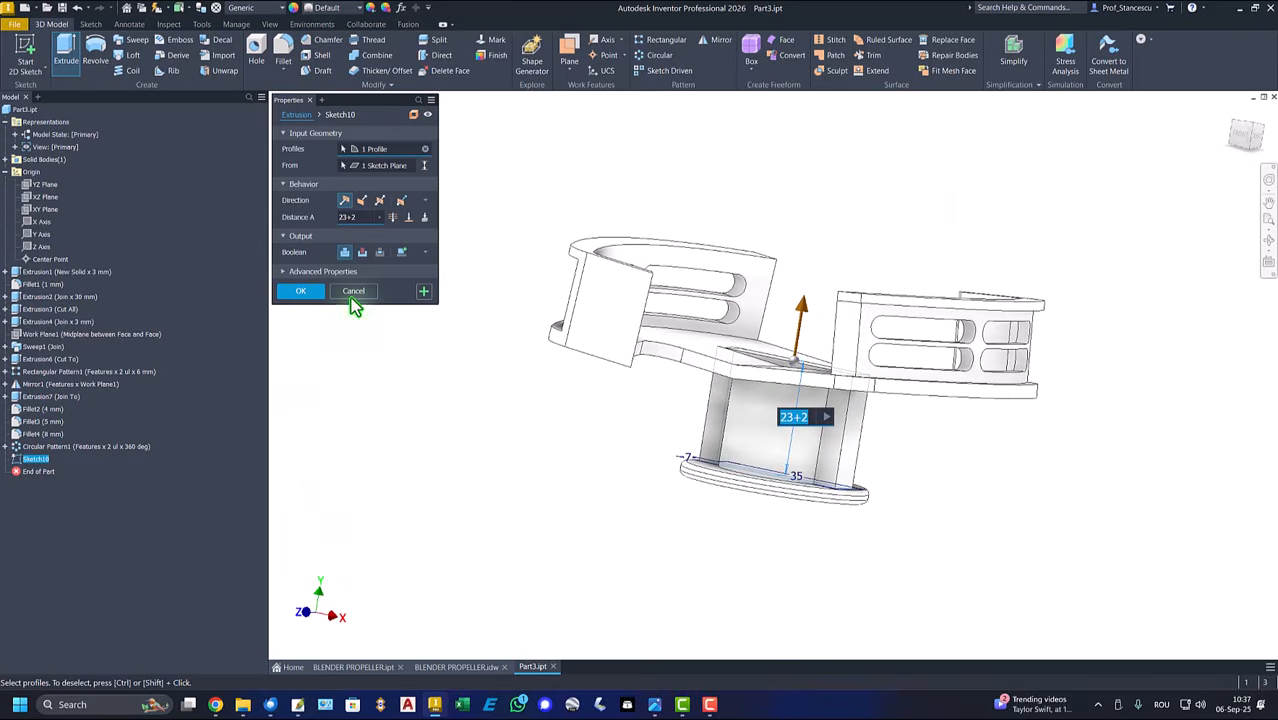
{"action": "left_click", "coordinate": [369, 218]}
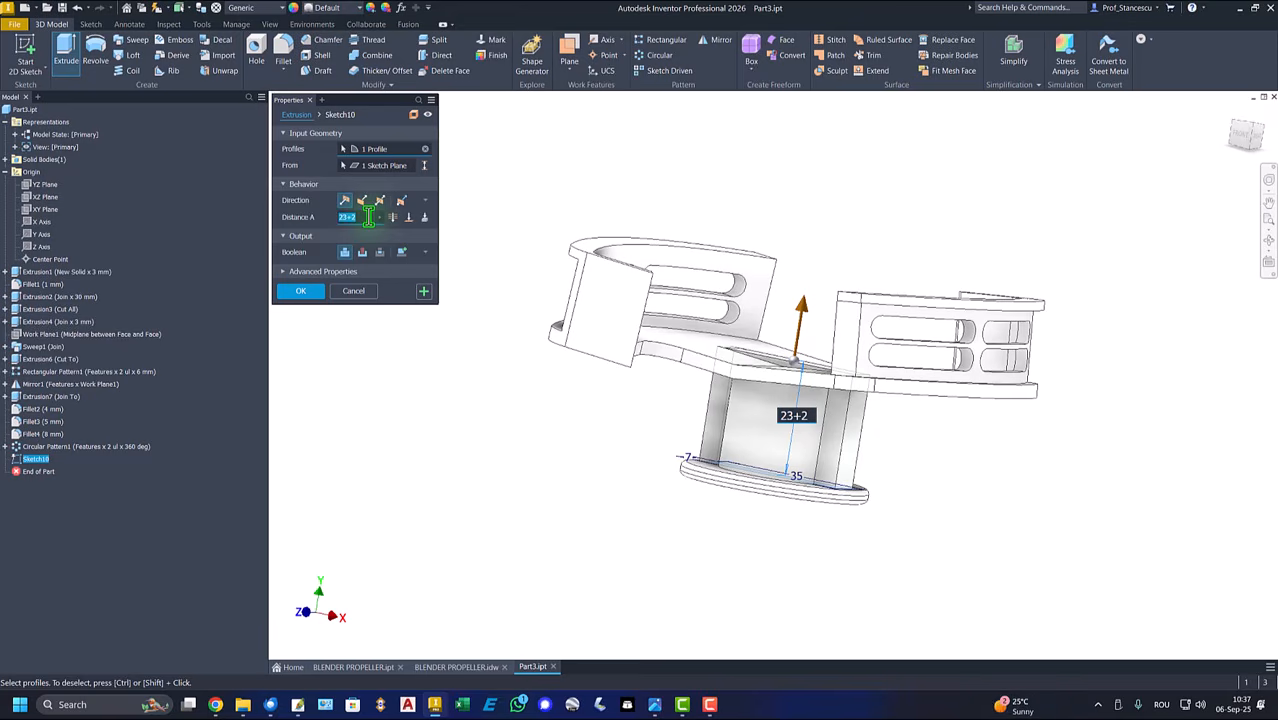
{"action": "key", "text": "BackSpace"}
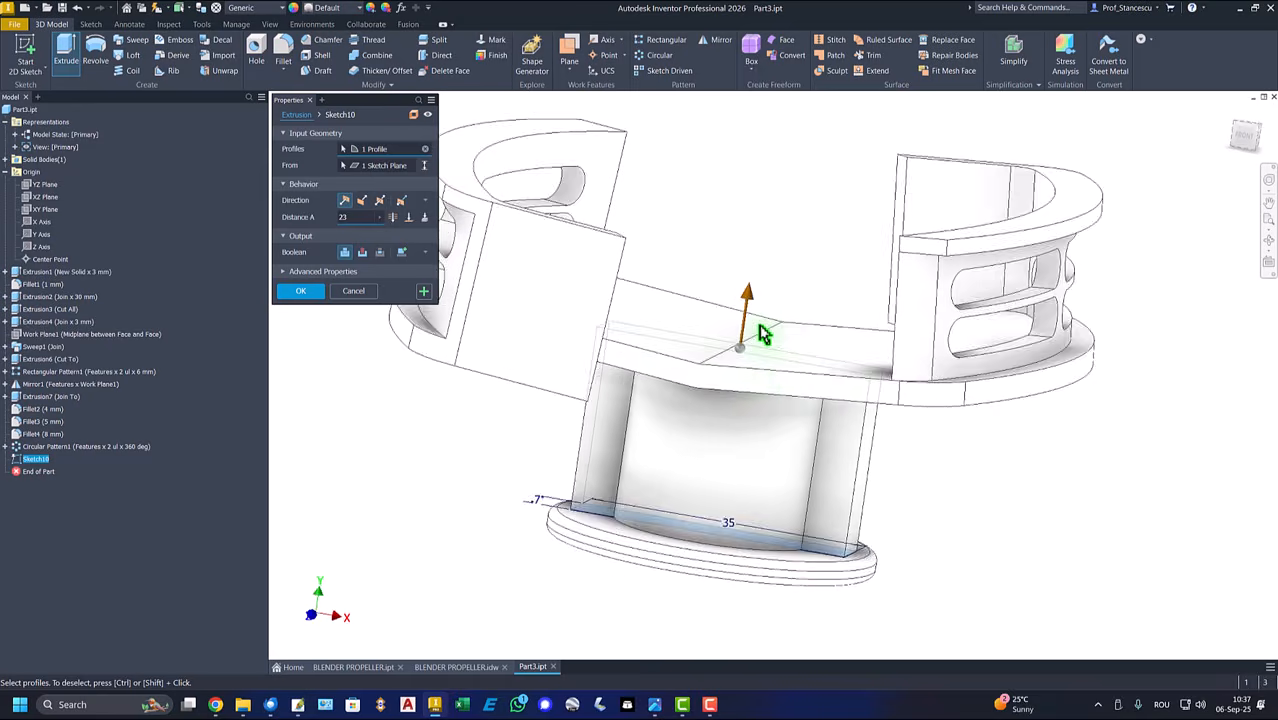
{"action": "left_click", "coordinate": [305, 291]}
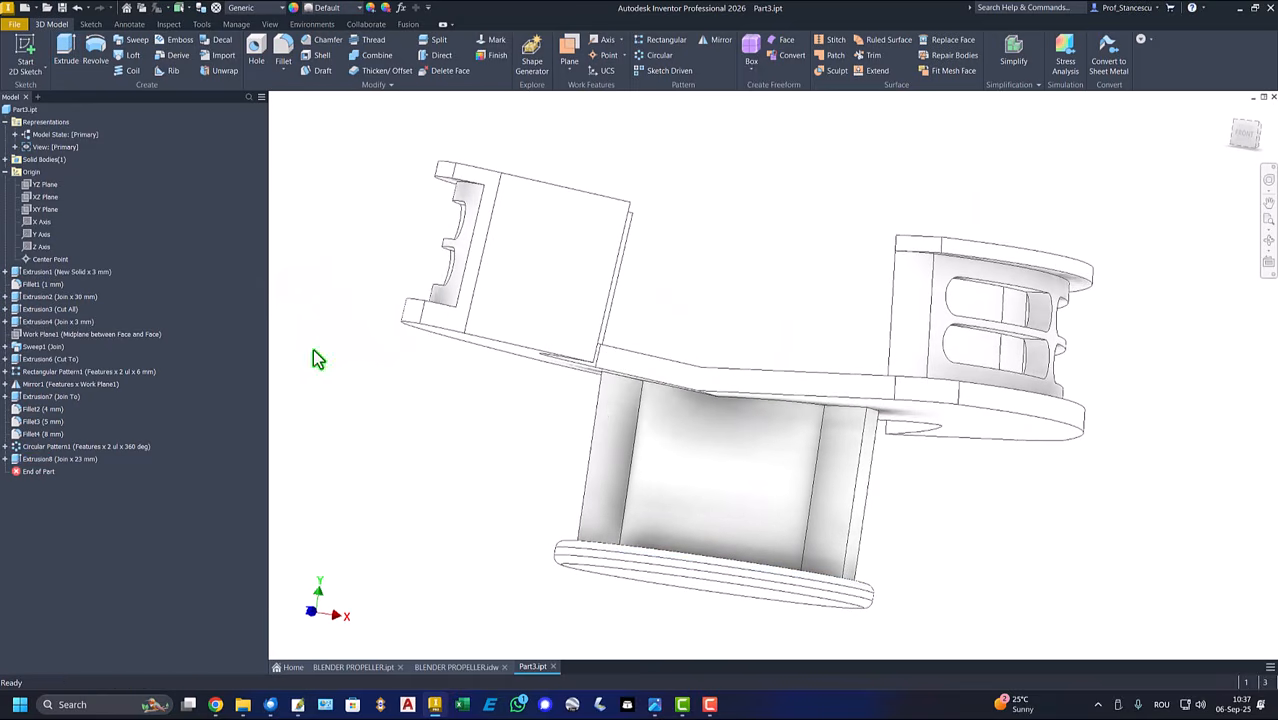
Step: On the base disc's bottom face, sketch a 35 by 2 mm rectangle centred on the origin and finish the sketch
{"action": "key", "text": "F6"}
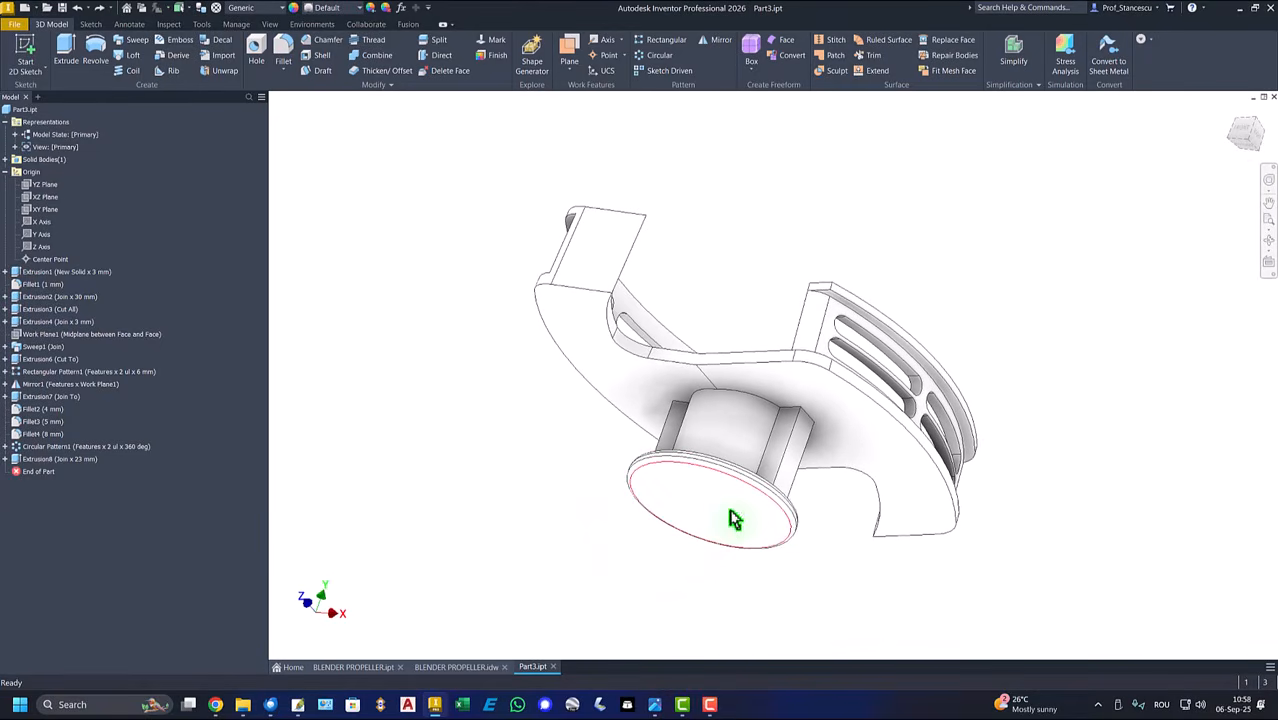
{"action": "left_click", "coordinate": [735, 518]}
{"action": "left_click", "coordinate": [820, 505]}
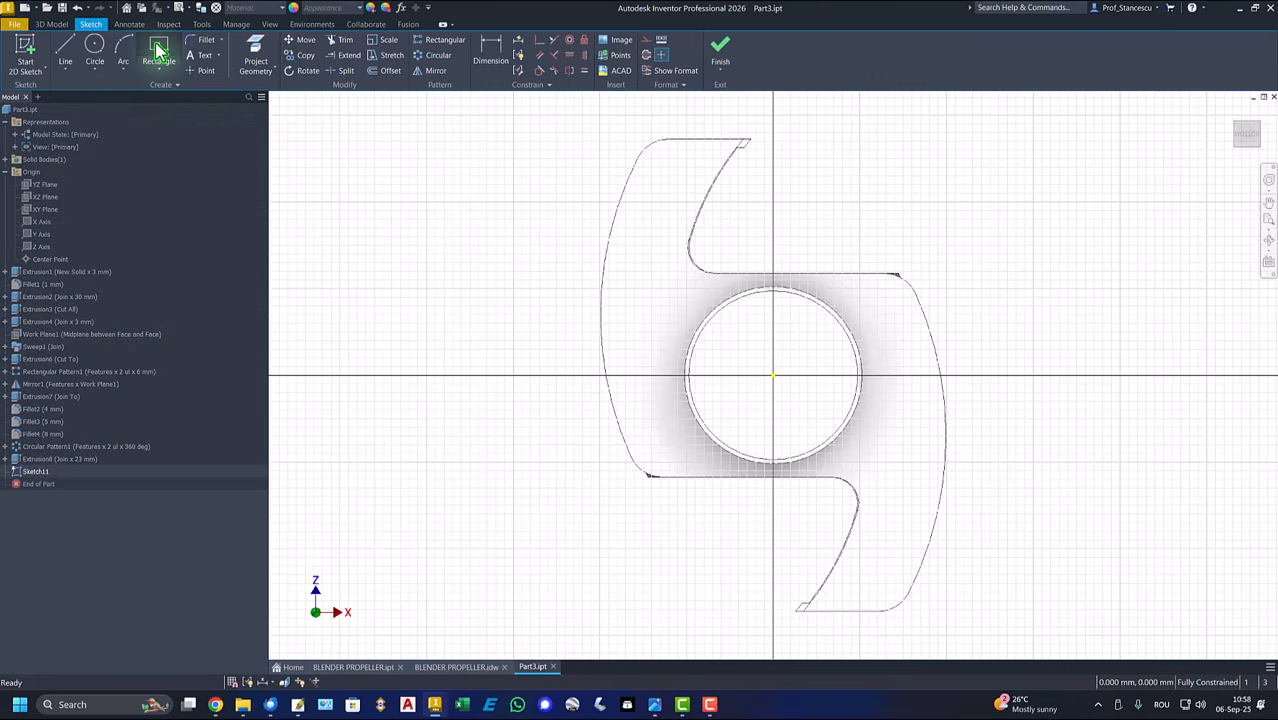
{"action": "left_click", "coordinate": [158, 48]}
{"action": "left_click", "coordinate": [773, 376]}
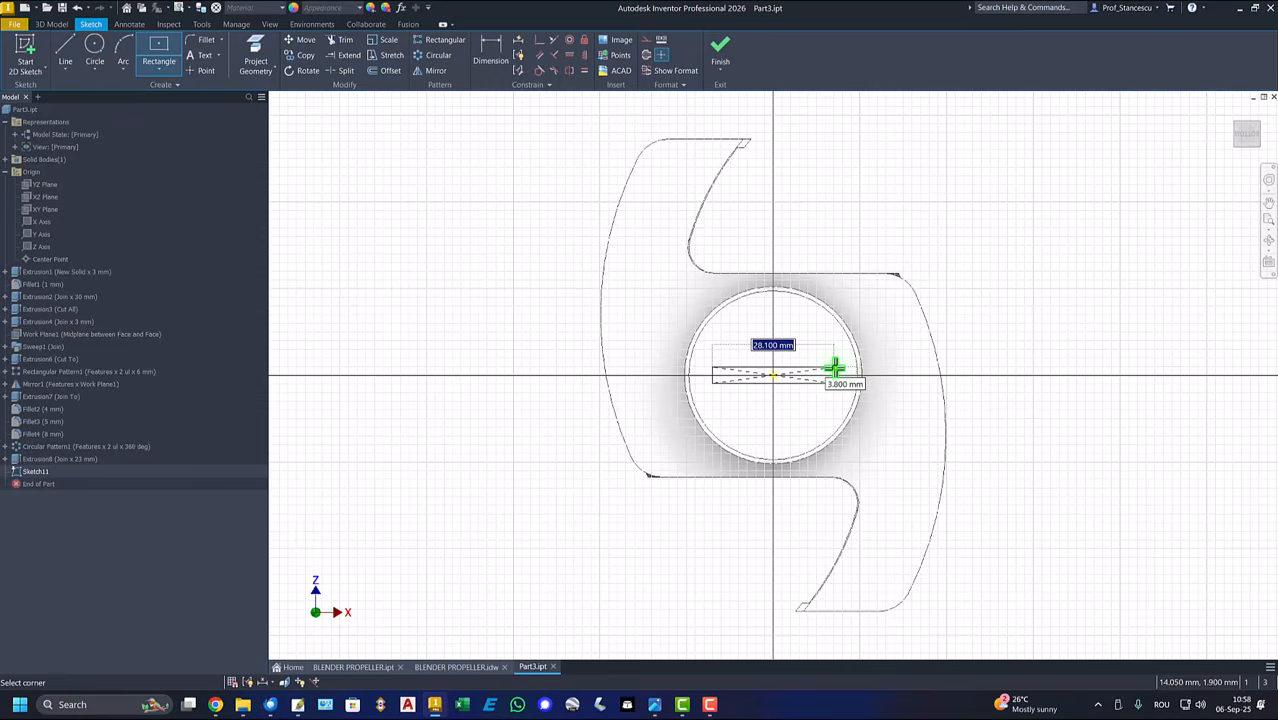
{"action": "type", "text": "35"}
{"action": "key", "text": "Tab"}
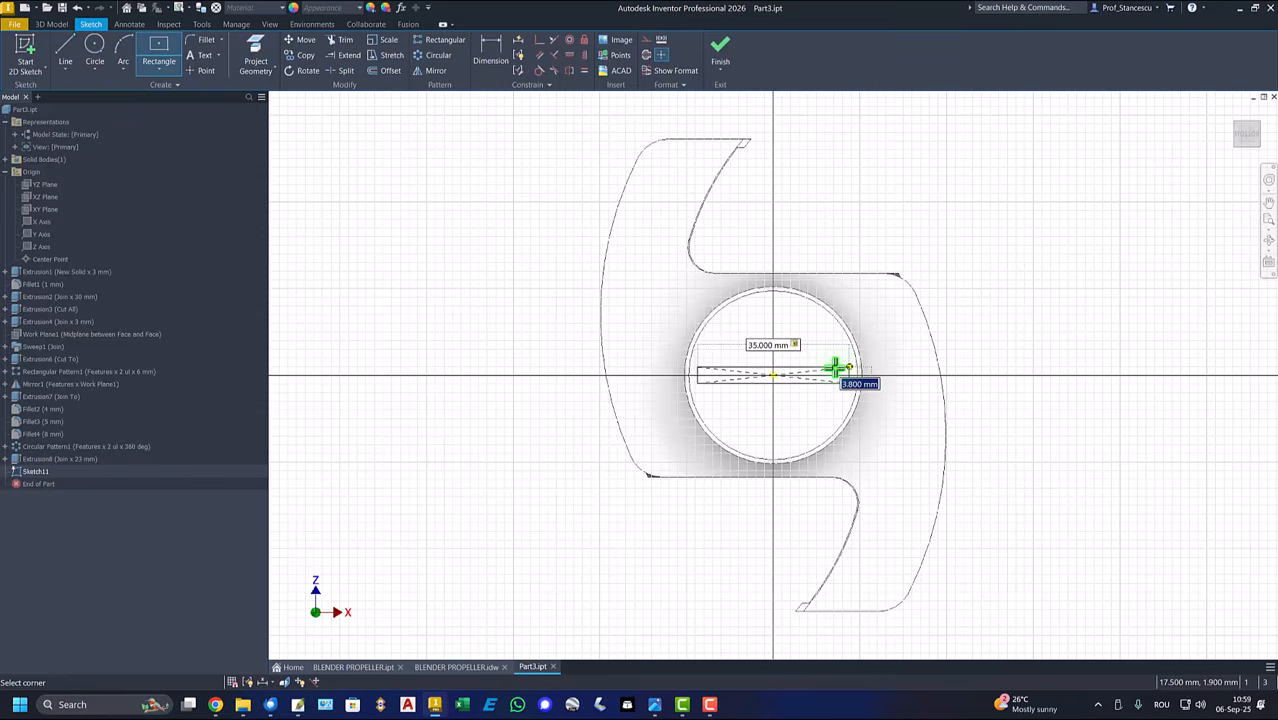
{"action": "type", "text": "2"}
{"action": "key", "text": "Return"}
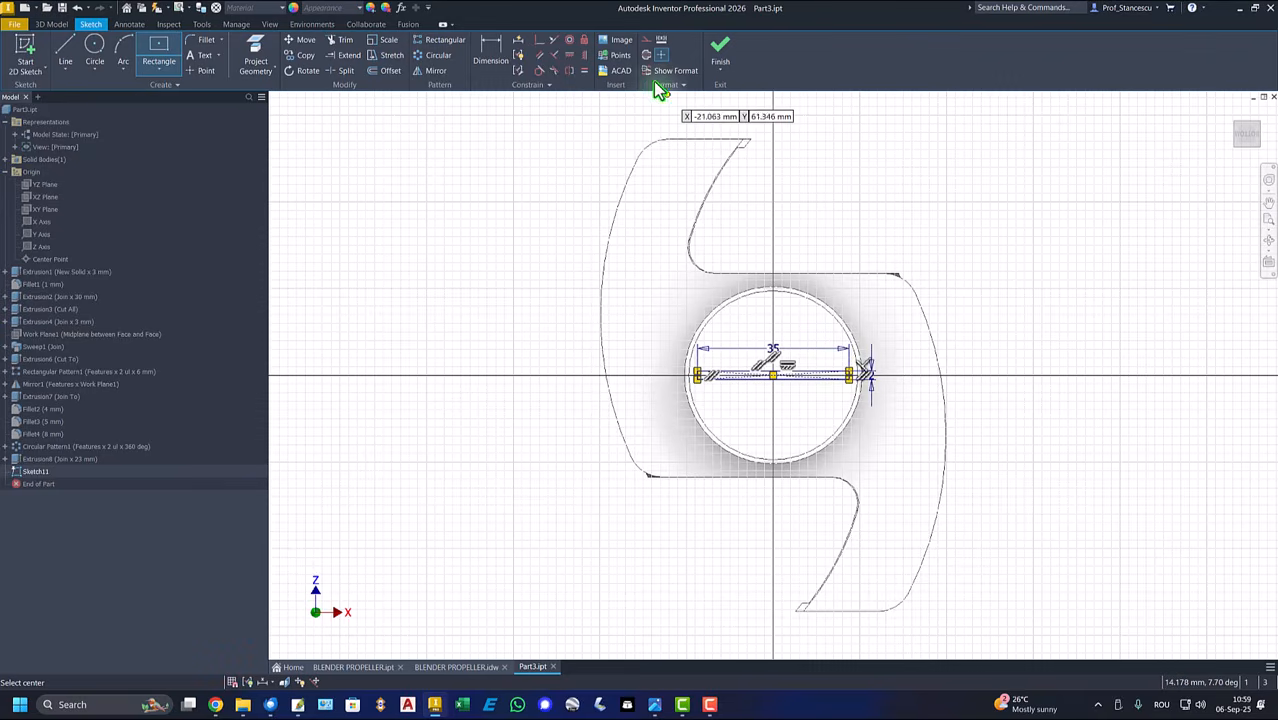
{"action": "left_click", "coordinate": [720, 55]}
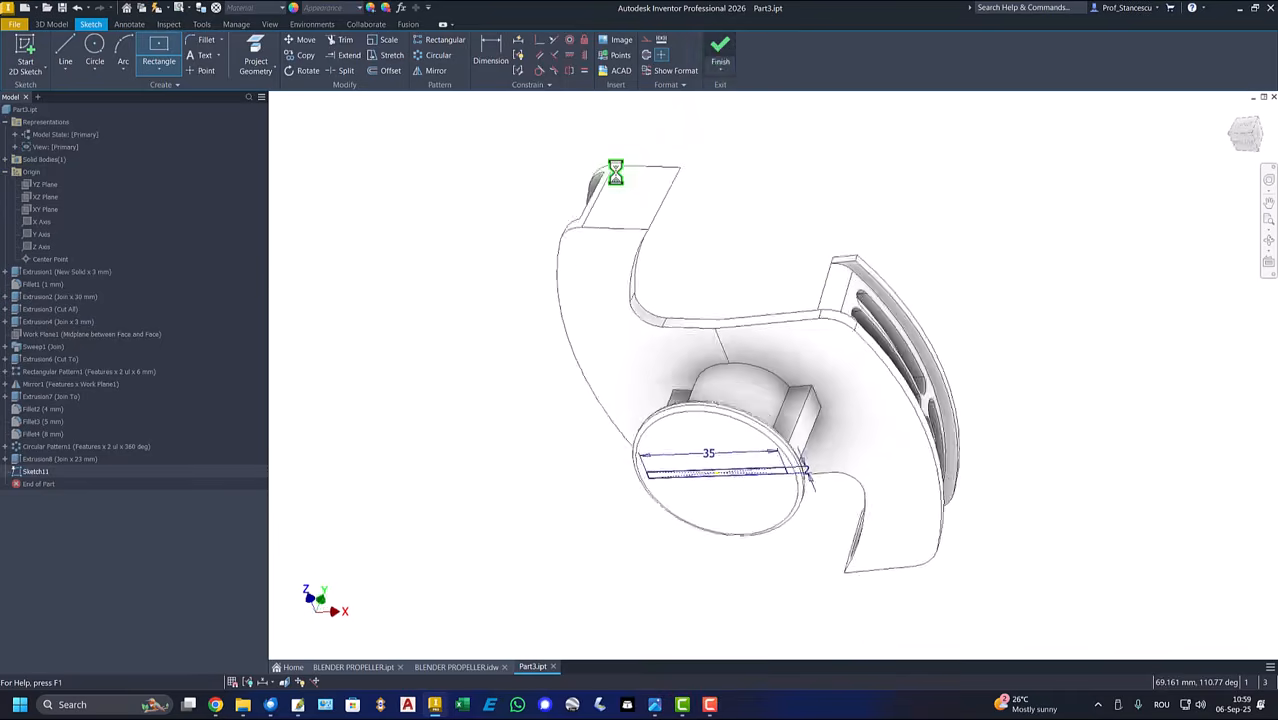
Step: Extrude the 35 by 2 mm rectangle in the flipped direction as a cut through all
{"action": "left_click", "coordinate": [66, 56]}
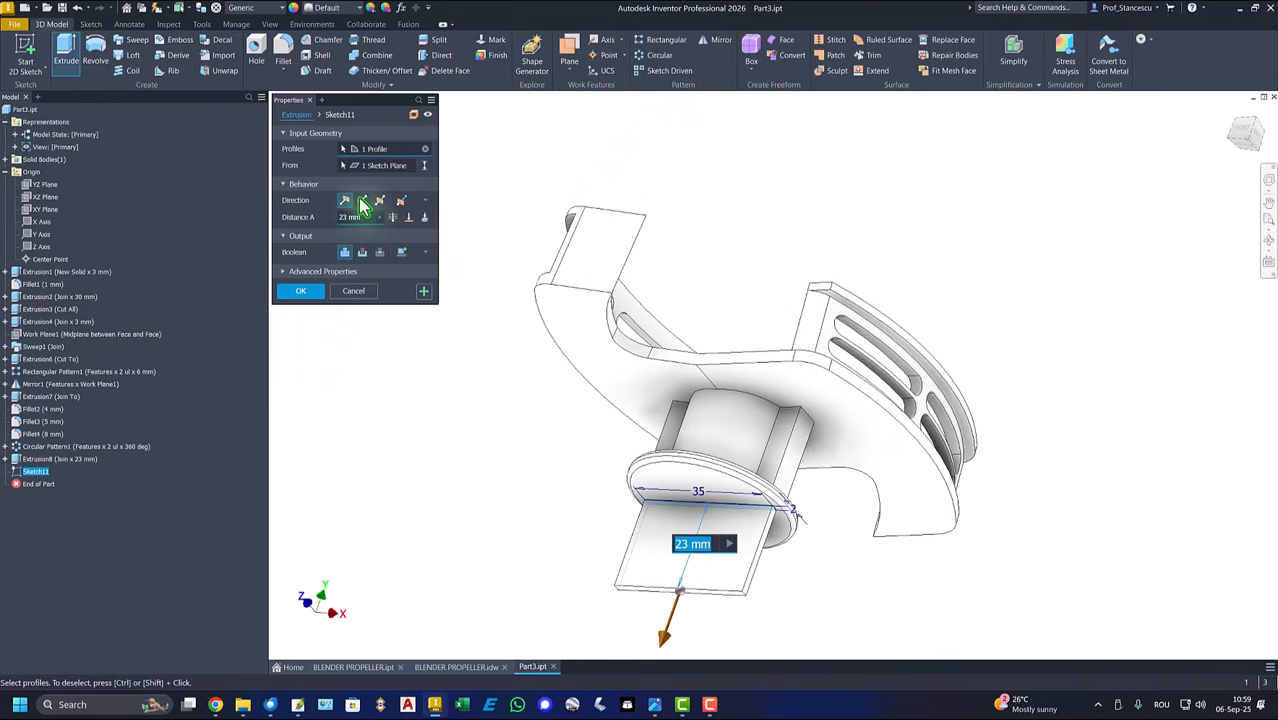
{"action": "left_click", "coordinate": [362, 201]}
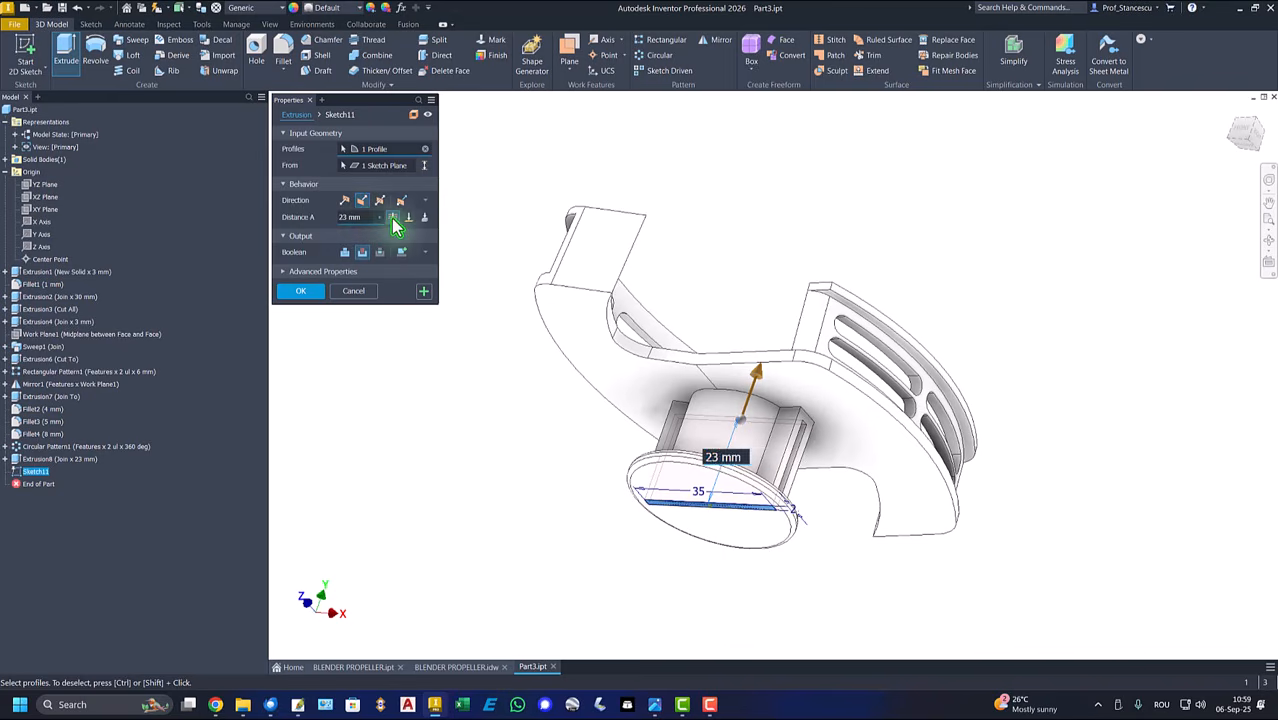
{"action": "left_click", "coordinate": [391, 217]}
{"action": "left_click", "coordinate": [303, 291]}
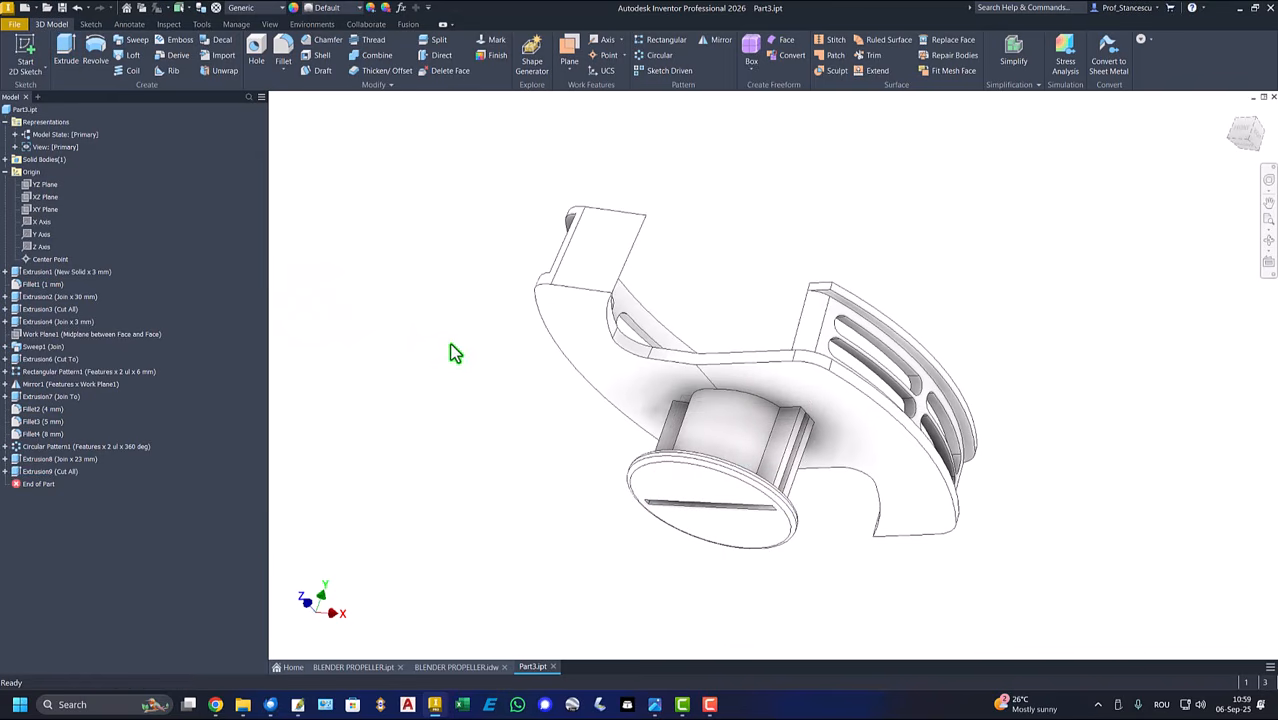
Step: Add a simple 20 mm through-all hole on the base disc's bottom face, concentric with its circular edge
{"action": "key", "text": "F6"}
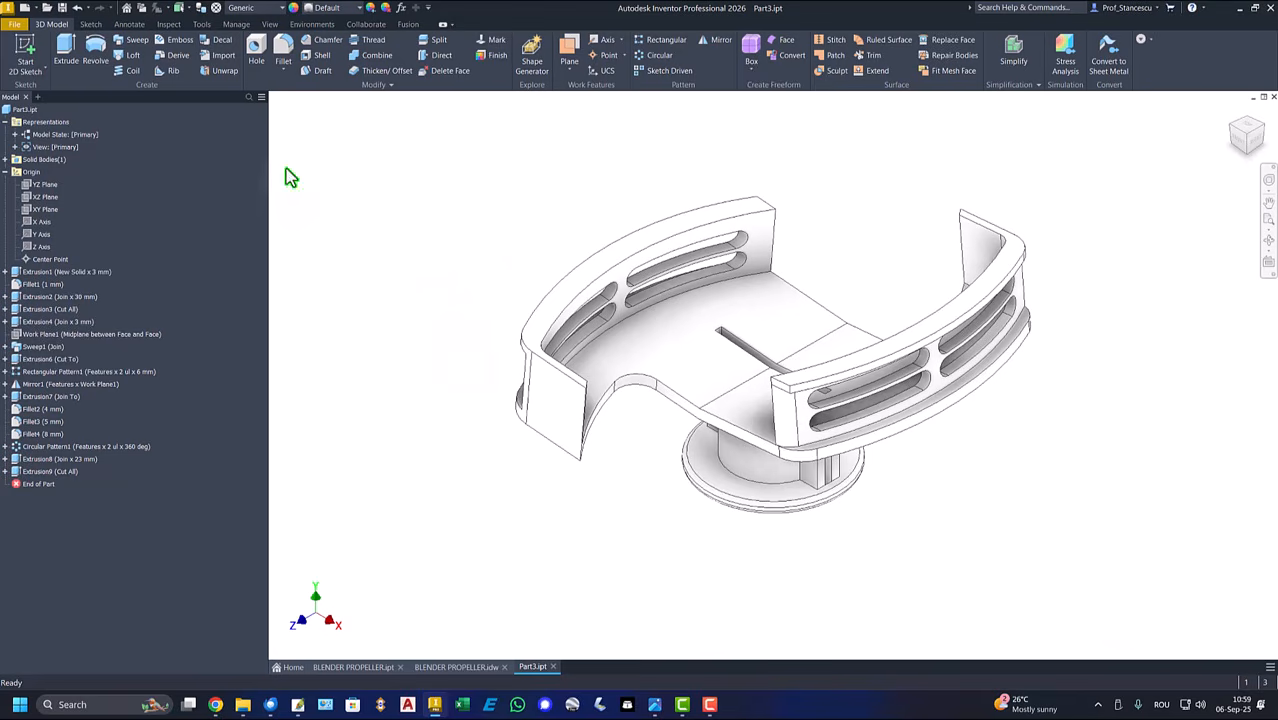
{"action": "left_click", "coordinate": [257, 60]}
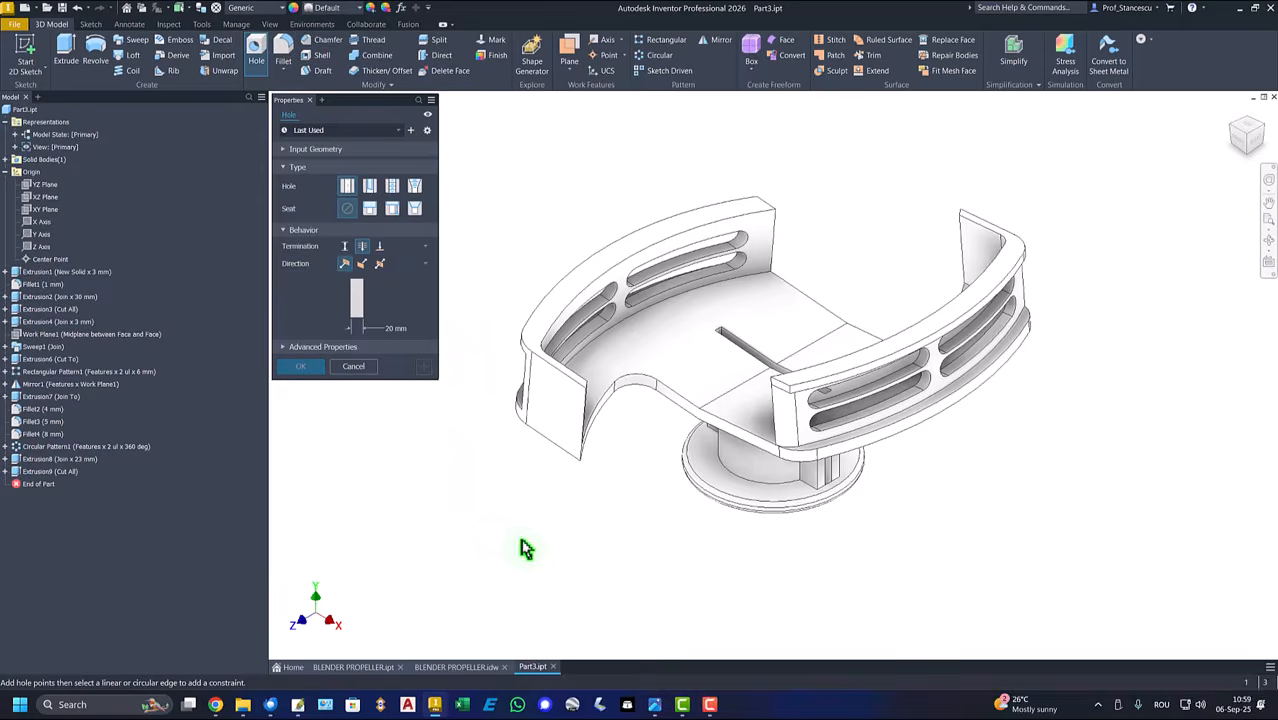
{"action": "middle_click_drag", "start_coordinate": [565, 552], "coordinate": [608, 551], "text": "shift"}
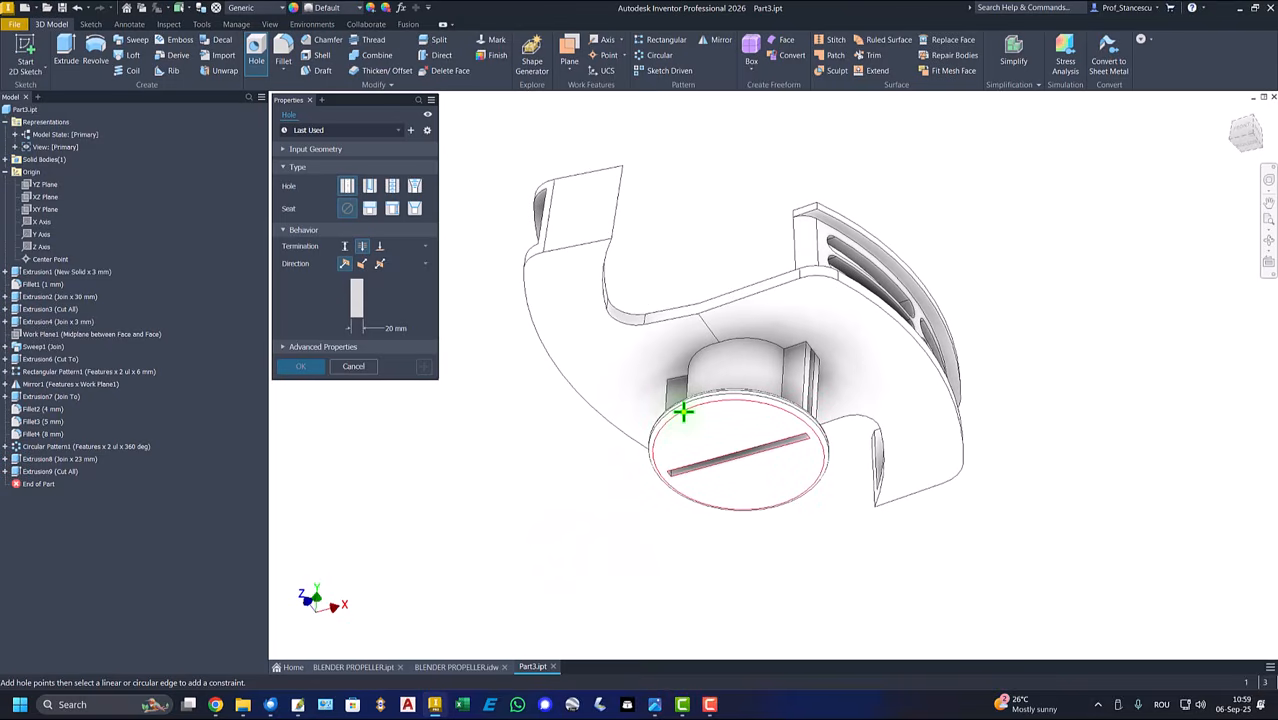
{"action": "left_click", "coordinate": [711, 432]}
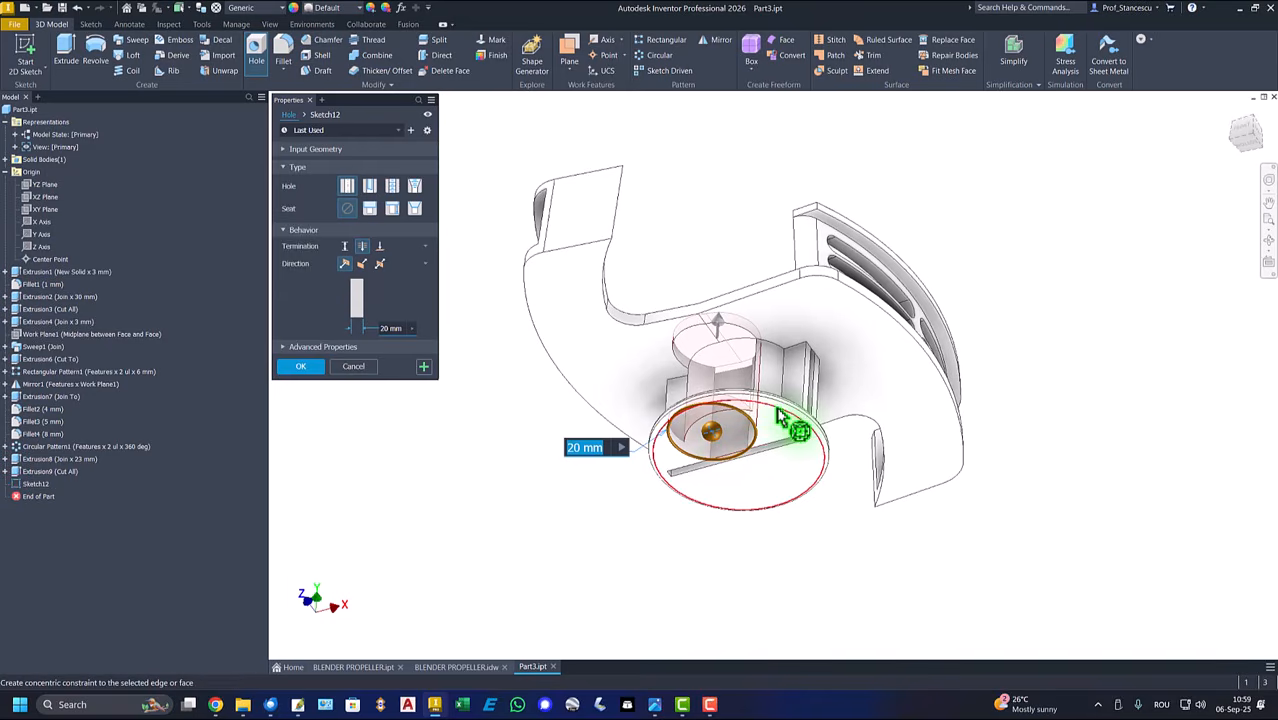
{"action": "left_click", "coordinate": [778, 412]}
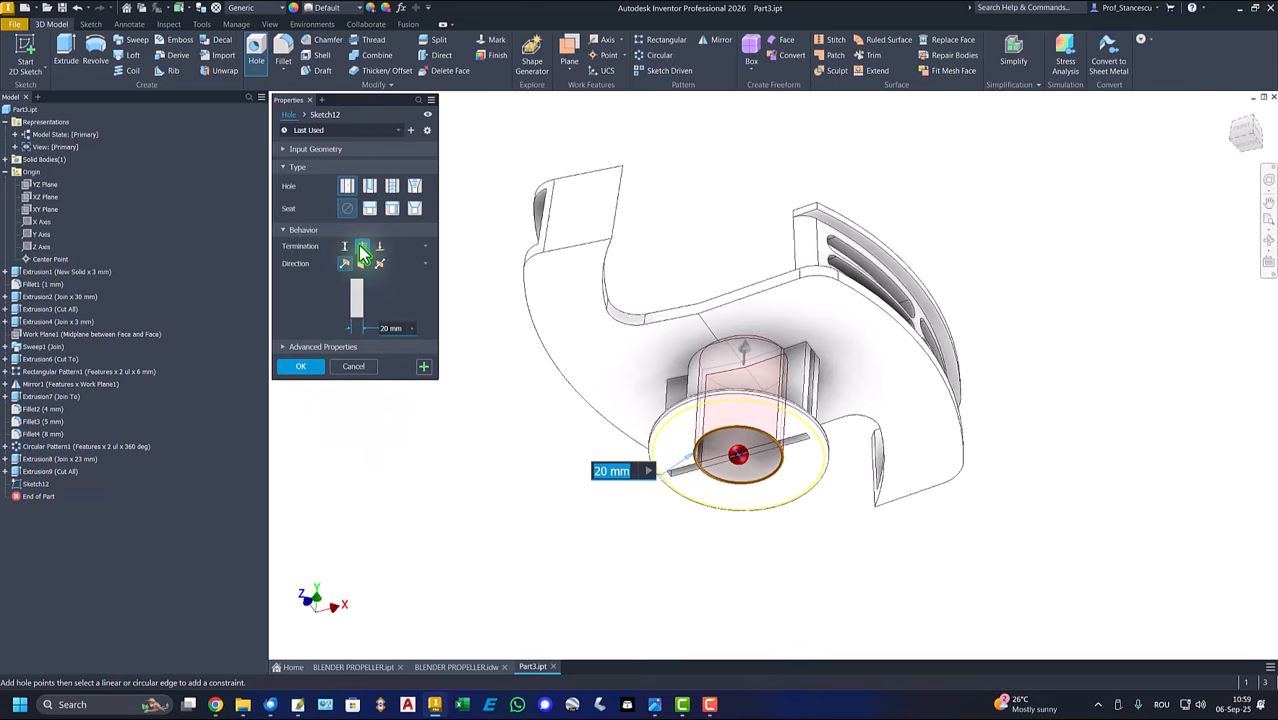
{"action": "left_click", "coordinate": [304, 368]}
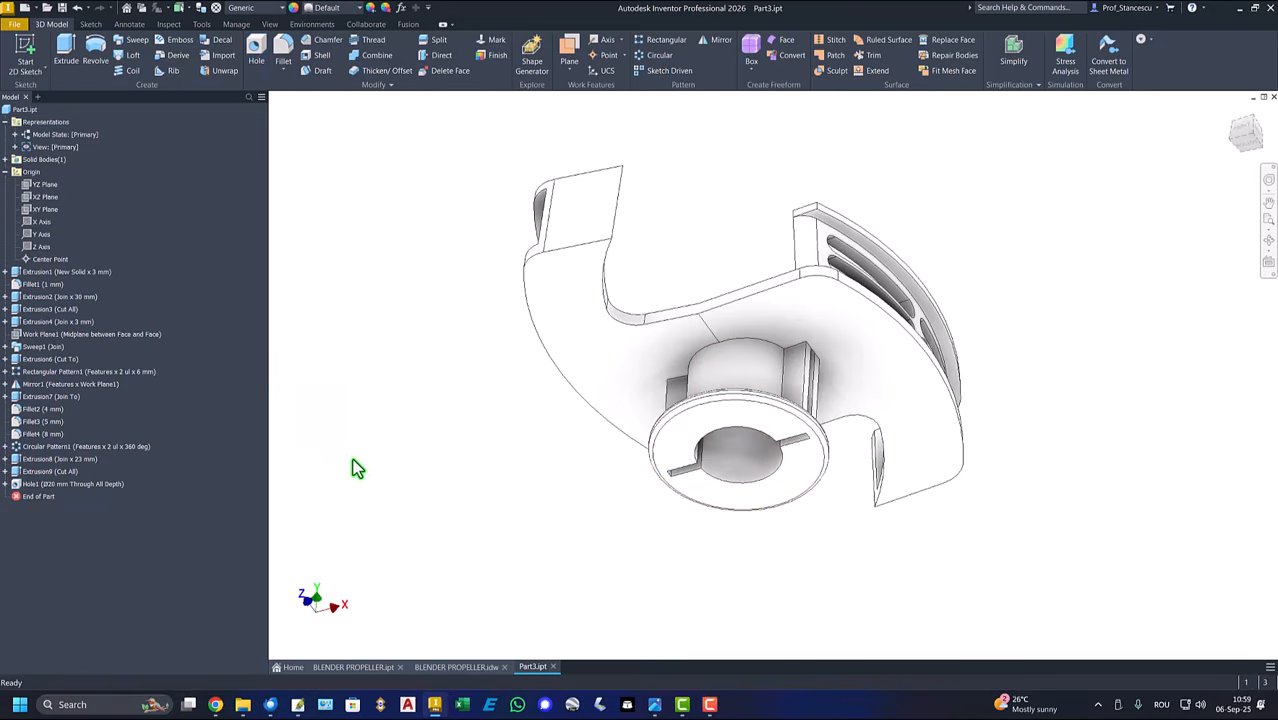
{"action": "key", "text": "F6"}
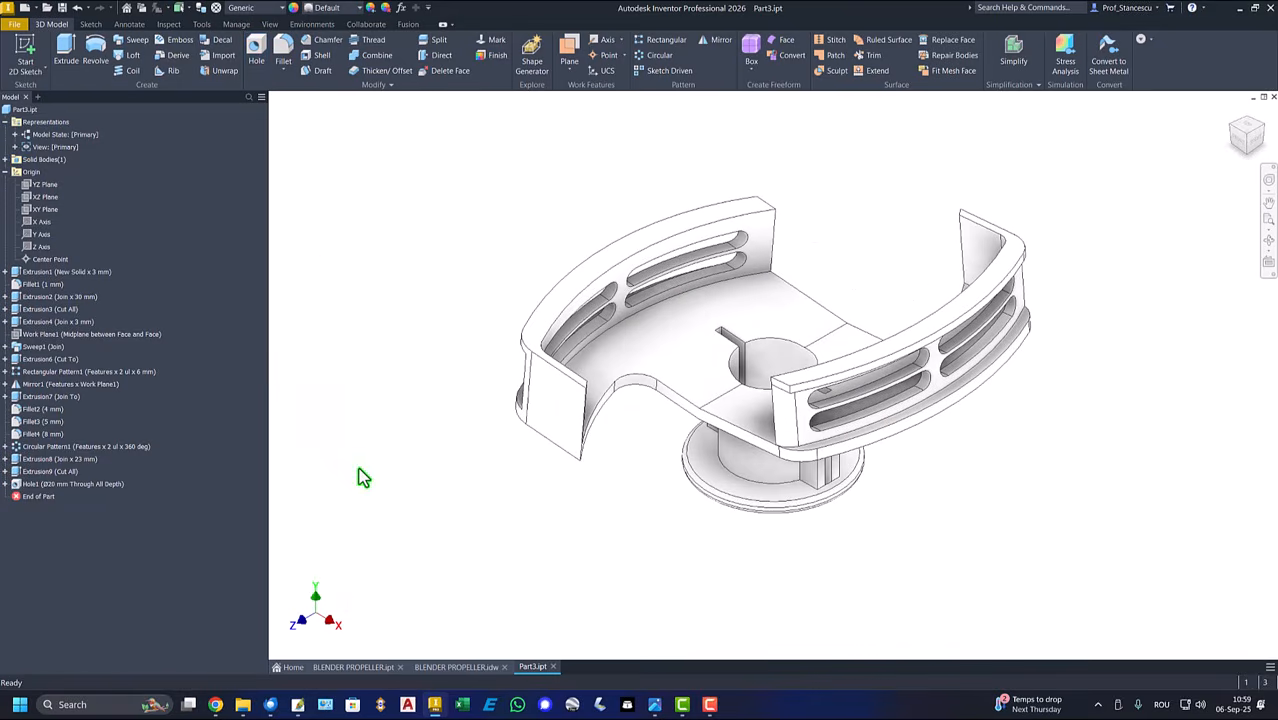
Step: In BLENDER PROPELLER.idw, add the leader note R2 to the hub bore edge in the isometric view, and return to Part3.ipt
{"action": "left_click", "coordinate": [447, 667]}
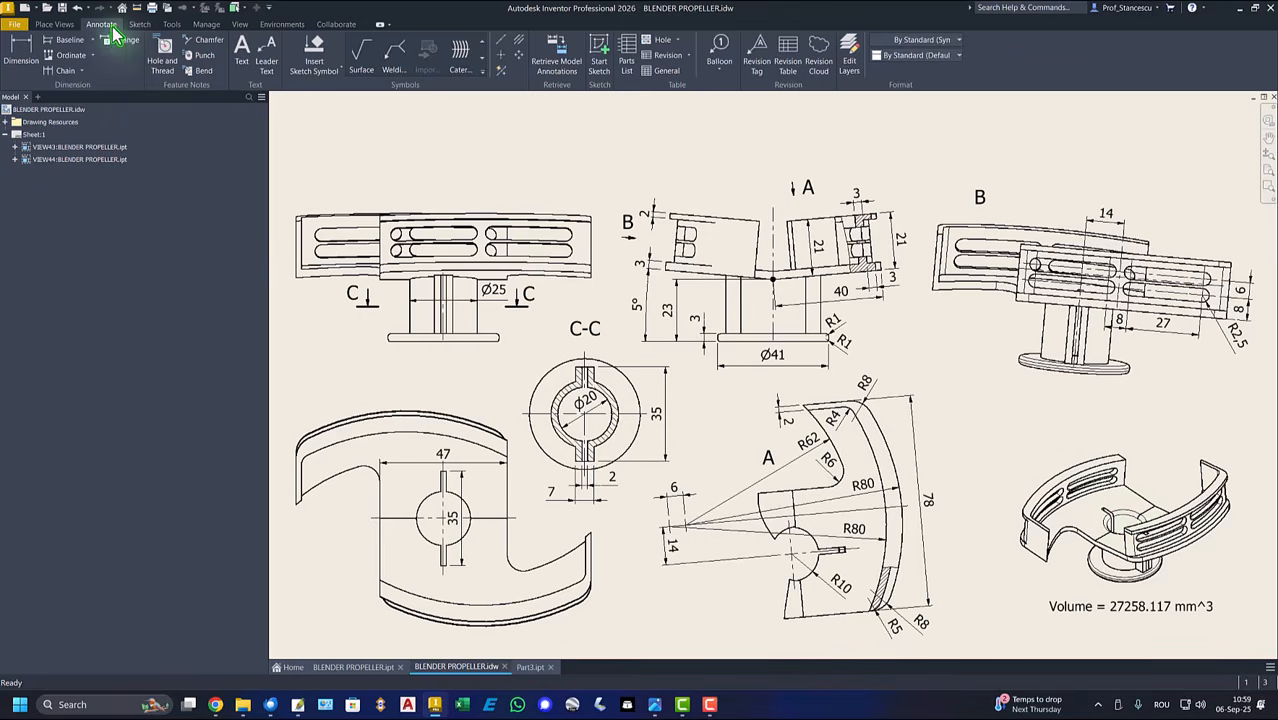
{"action": "left_click", "coordinate": [261, 50]}
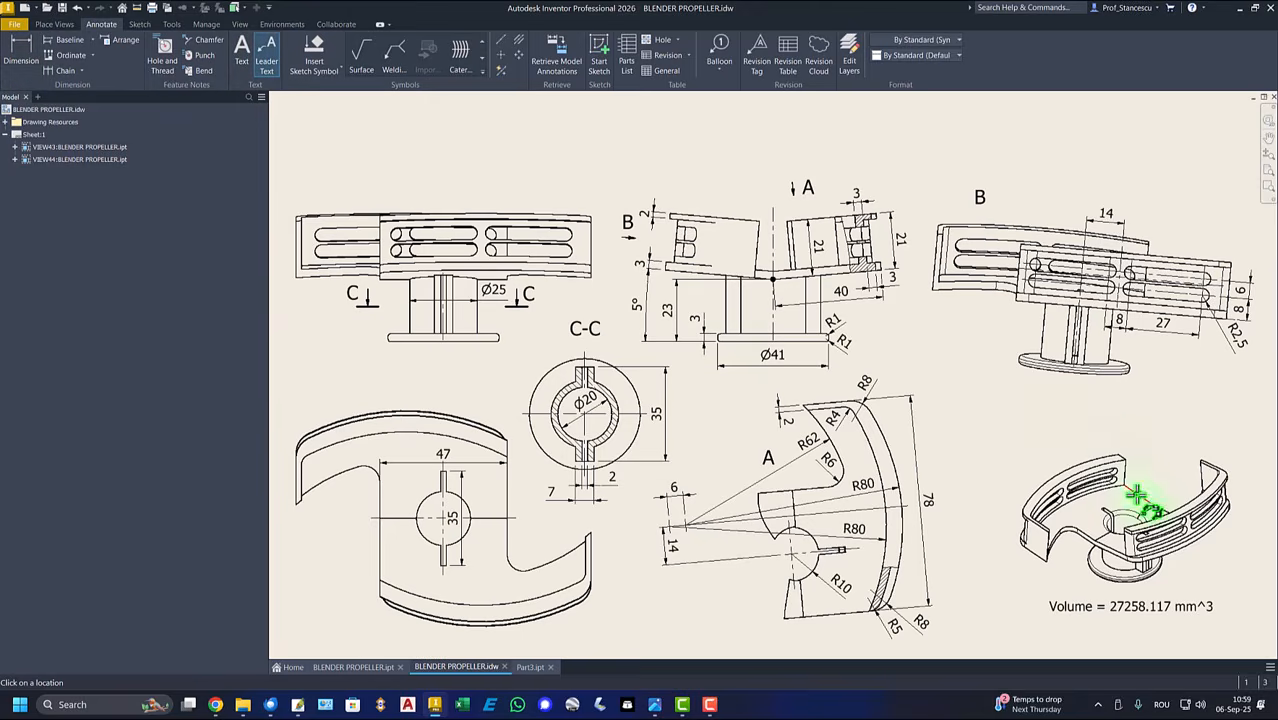
{"action": "left_click", "coordinate": [1123, 514]}
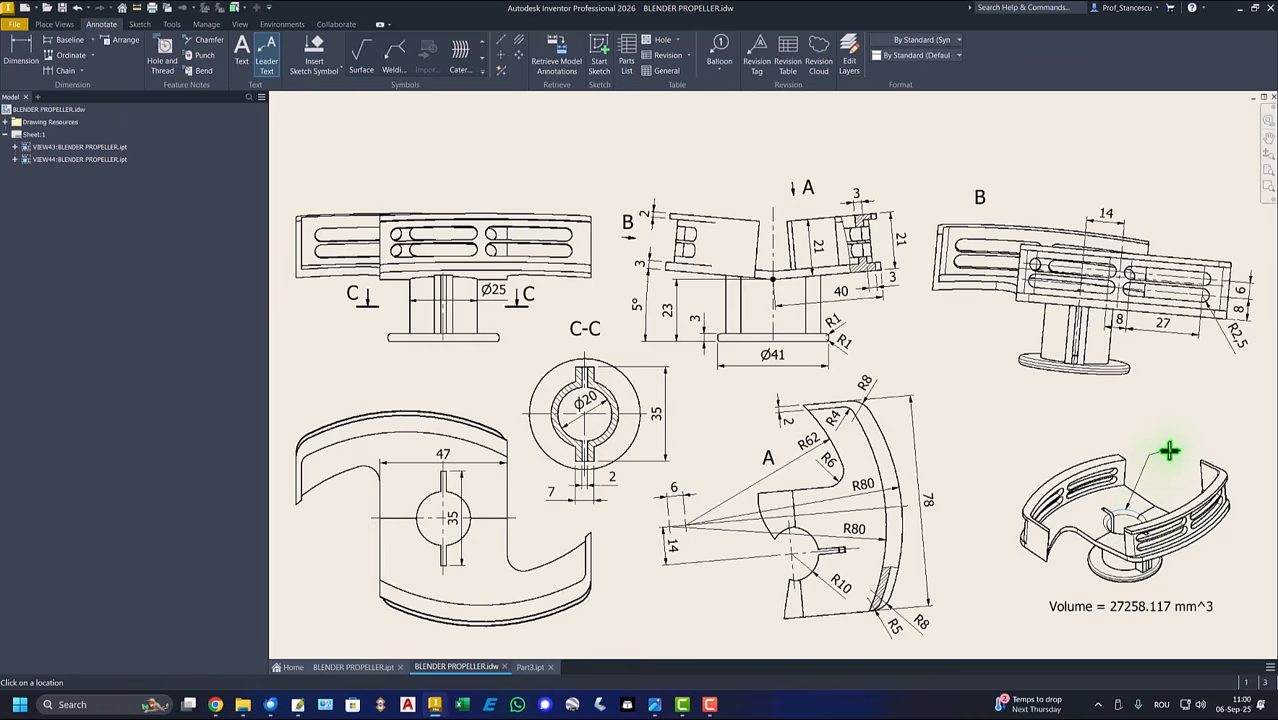
{"action": "key", "text": "Return"}
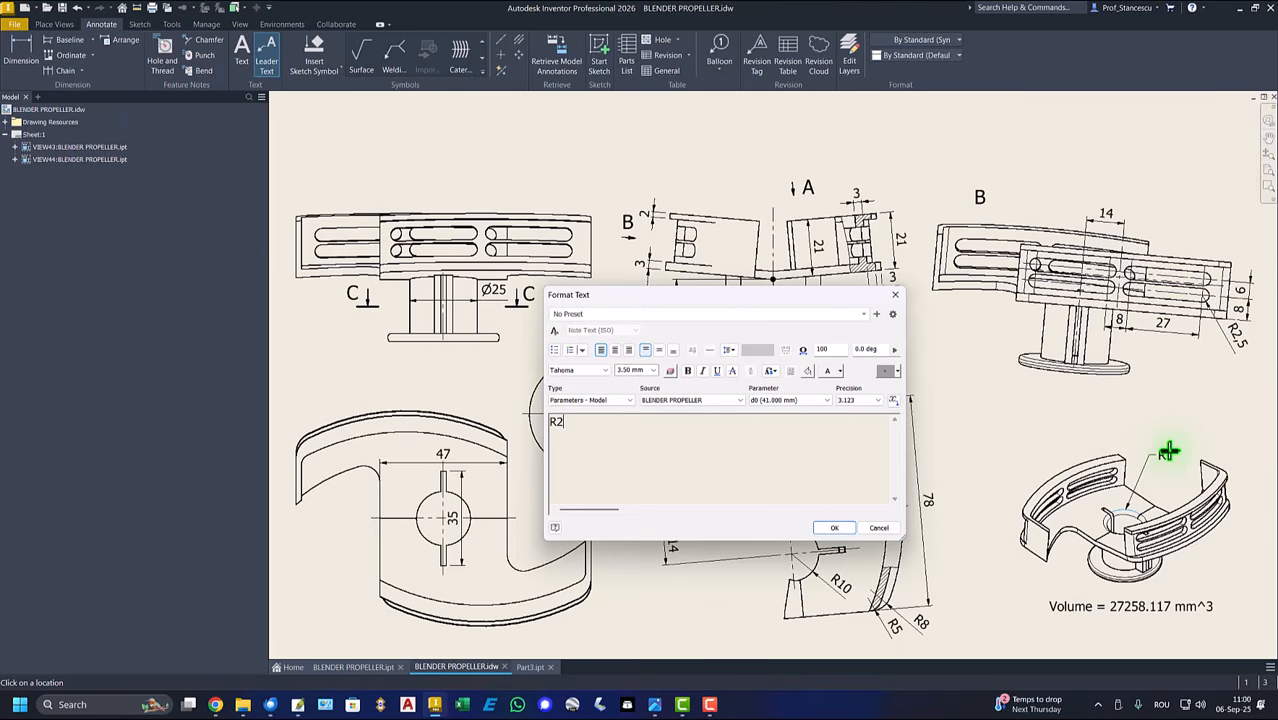
{"action": "type", "text": "R2"}
{"action": "left_click", "coordinate": [832, 528]}
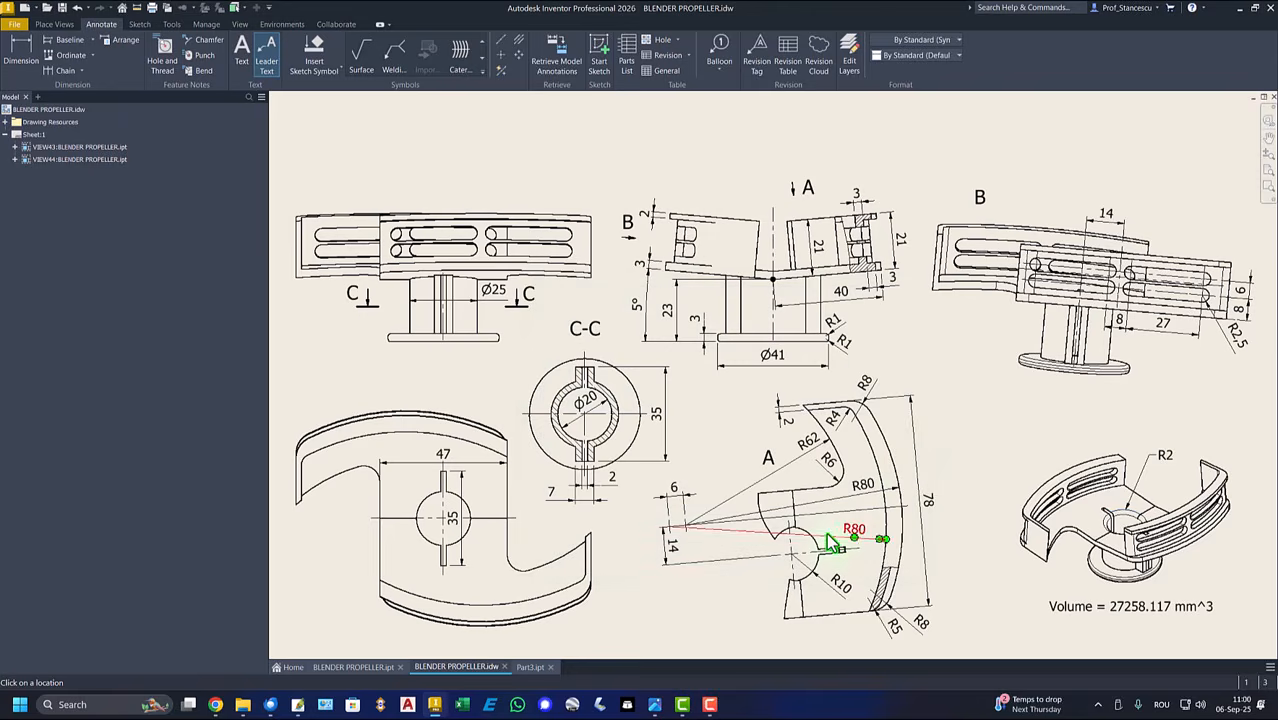
{"action": "left_click", "coordinate": [530, 667]}
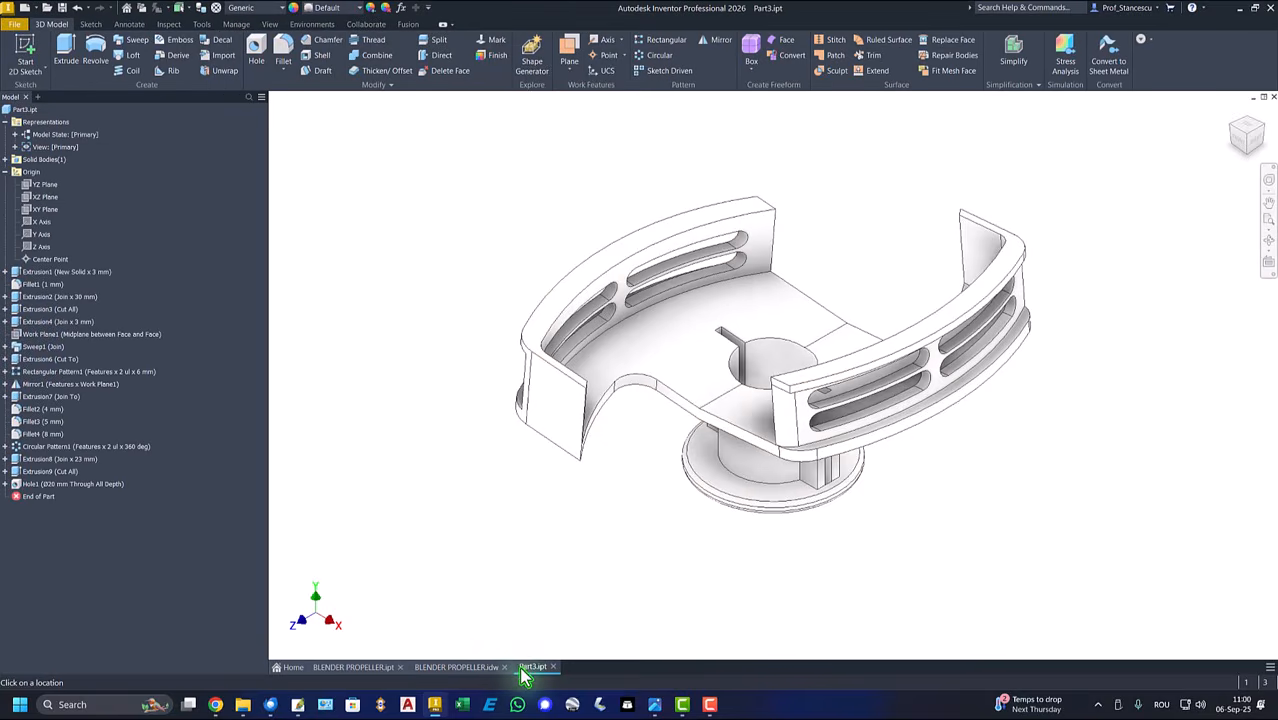
Step: Fillet the four edge segments around the hub bore opening on the blade plate's top face with a 2 mm radius
{"action": "left_click", "coordinate": [734, 380]}
{"action": "left_click", "coordinate": [742, 367]}
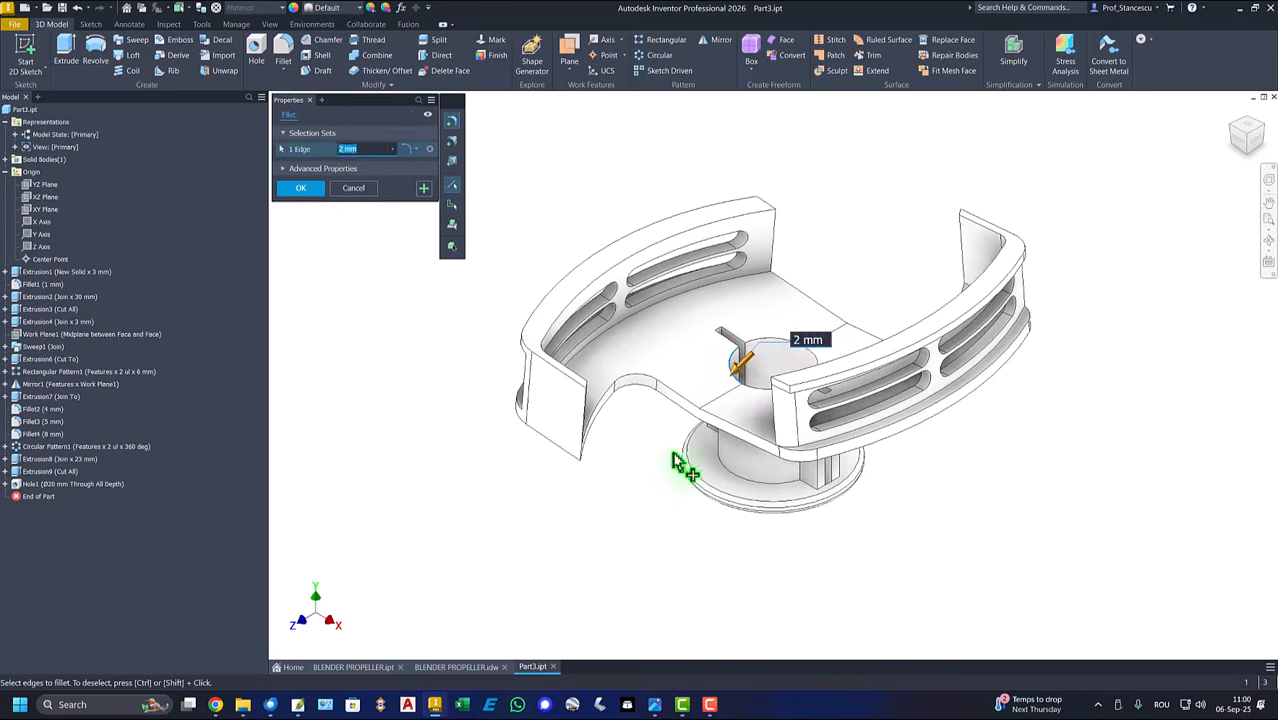
{"action": "left_click", "coordinate": [762, 354]}
{"action": "left_click", "coordinate": [766, 396]}
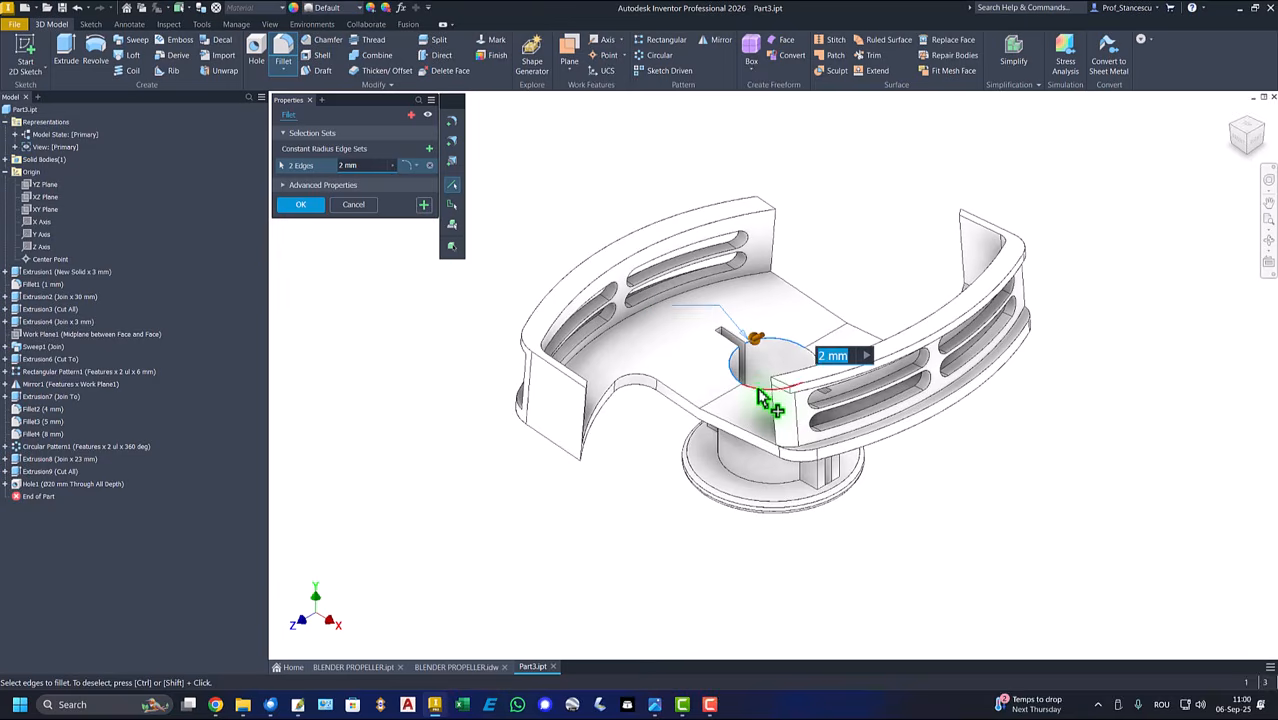
{"action": "left_click", "coordinate": [810, 357]}
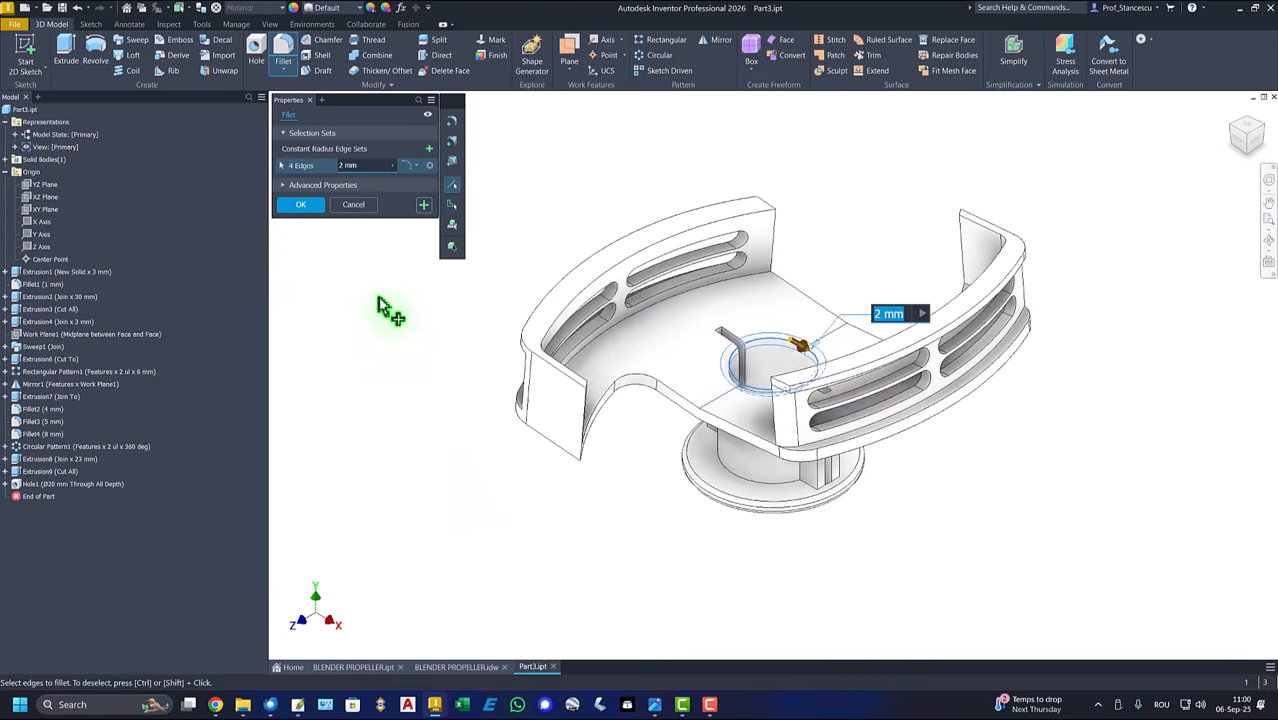
{"action": "left_click", "coordinate": [312, 206]}
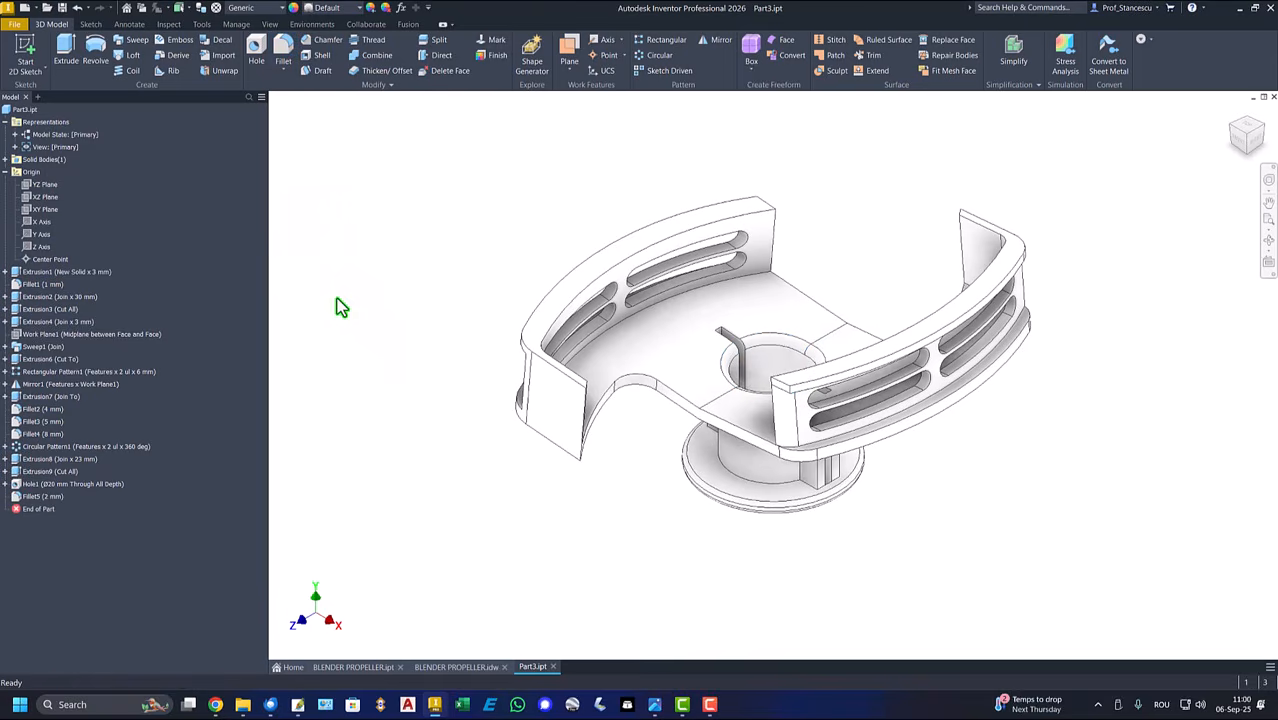
Step: Assign the ABS Plastic material to the part and set the lighting style to Default Lights
{"action": "left_click", "coordinate": [262, 9]}
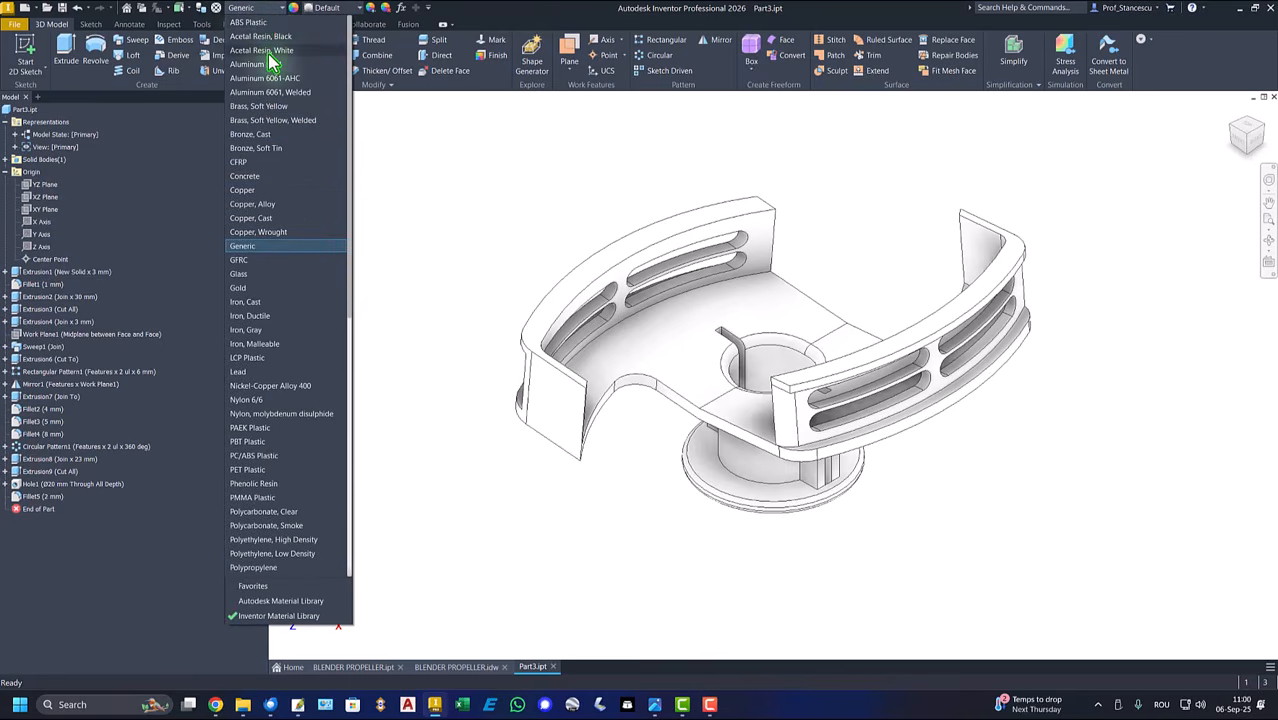
{"action": "left_click", "coordinate": [250, 23]}
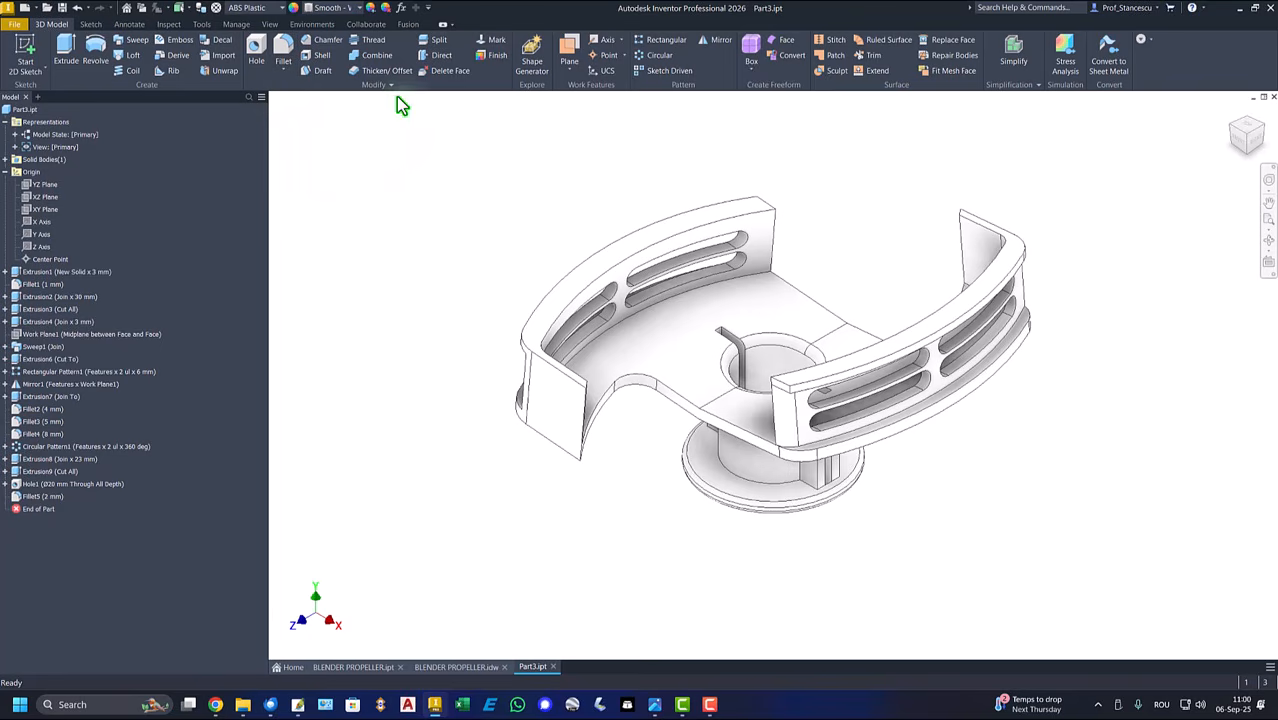
{"action": "left_click", "coordinate": [270, 25]}
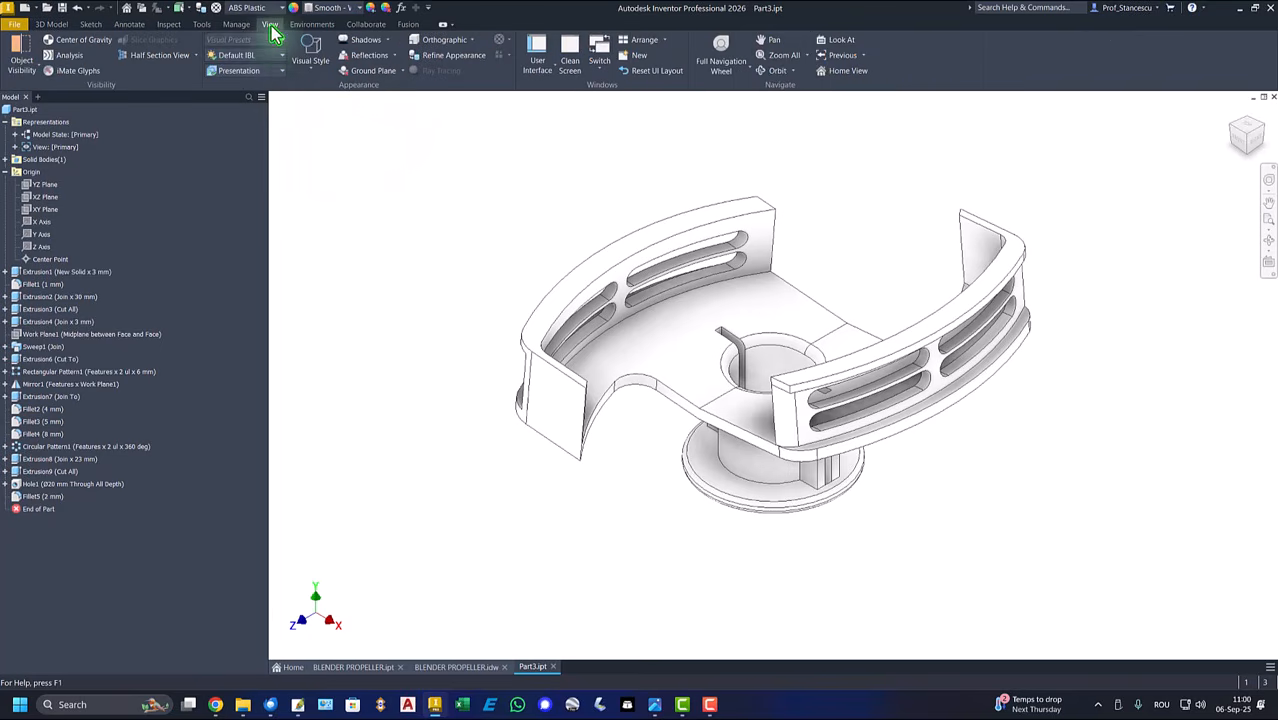
{"action": "left_click", "coordinate": [245, 57]}
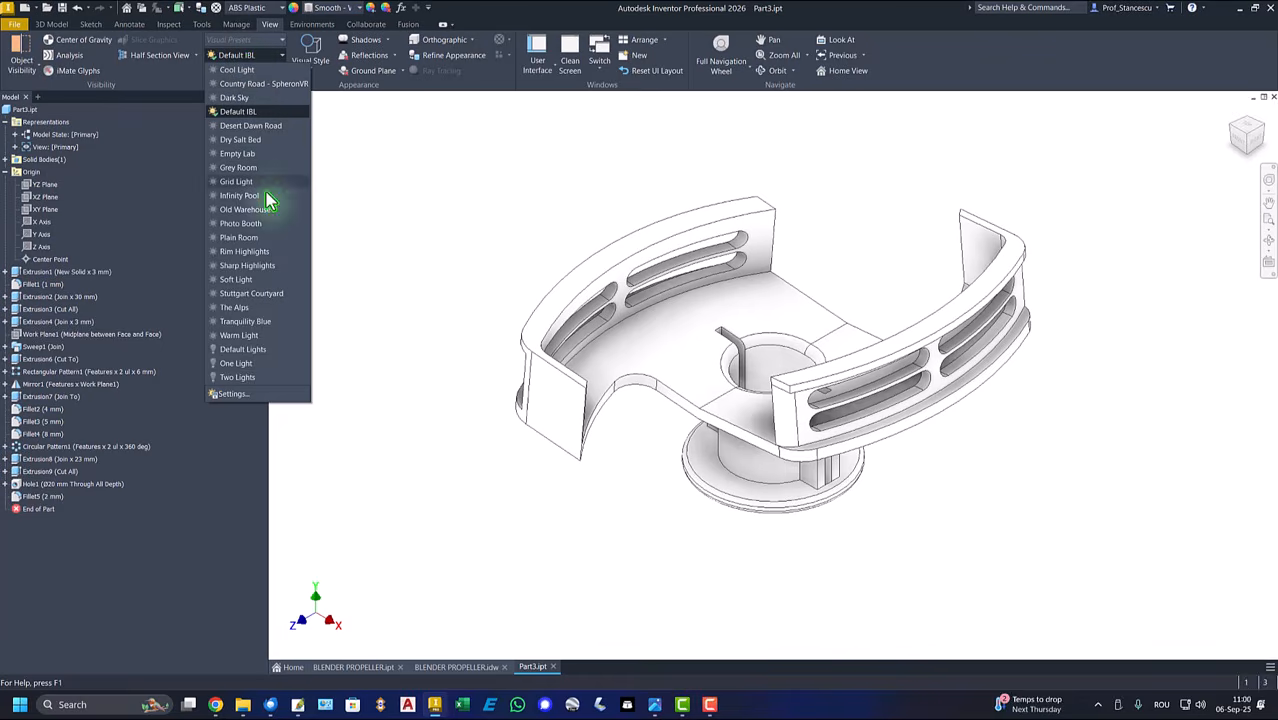
{"action": "left_click", "coordinate": [243, 349]}
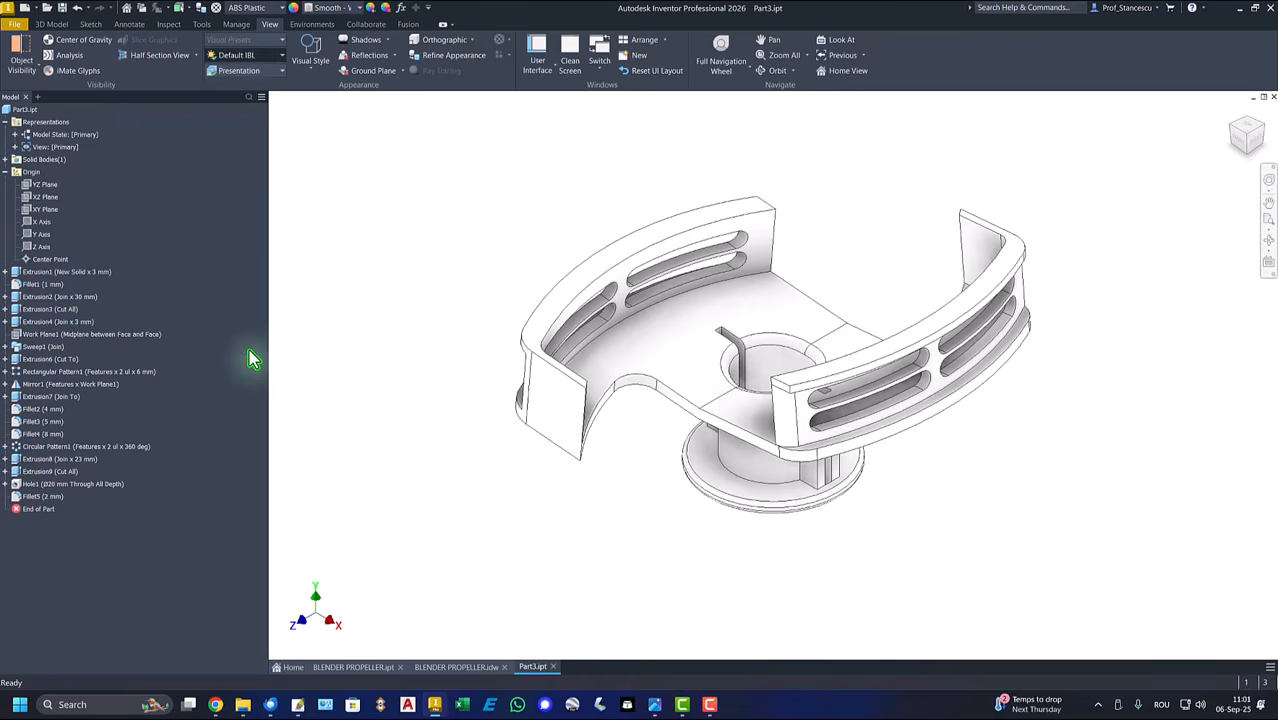
Step: Collapse the Origin and Representations folders, update the part's physical properties in iProperties, and copy the volume value
{"action": "left_click", "coordinate": [5, 172]}
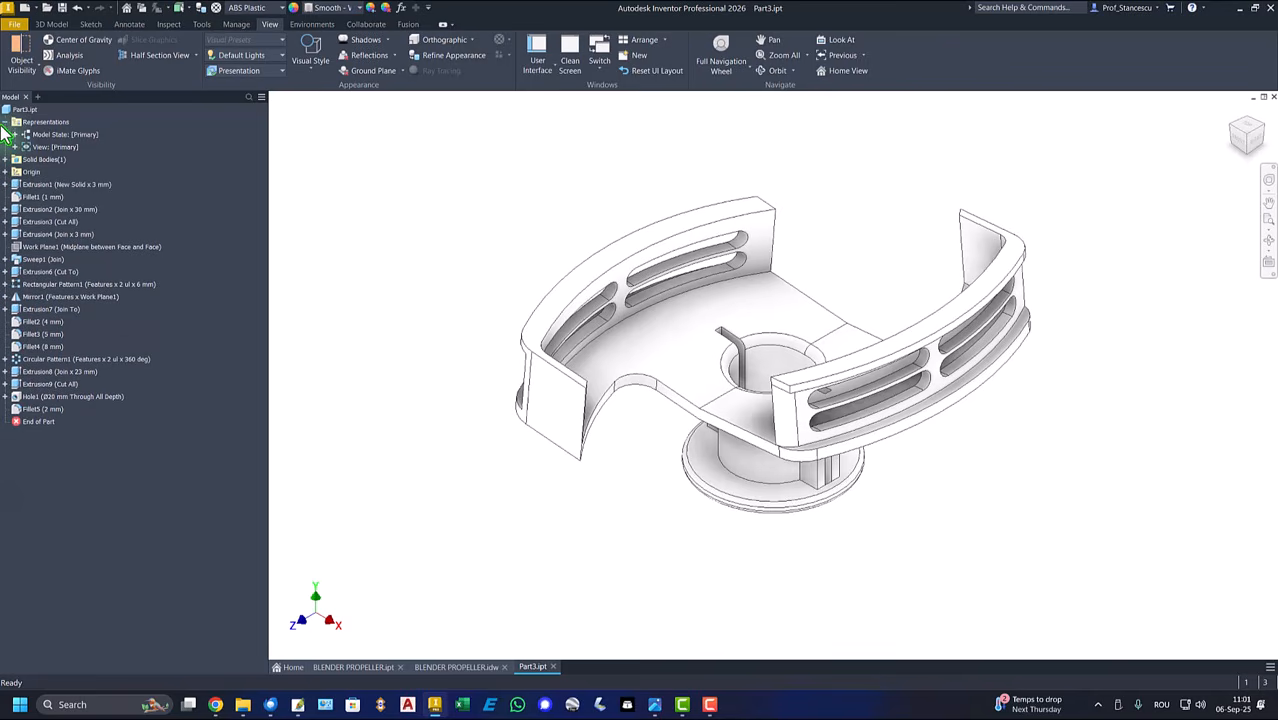
{"action": "left_click", "coordinate": [5, 121]}
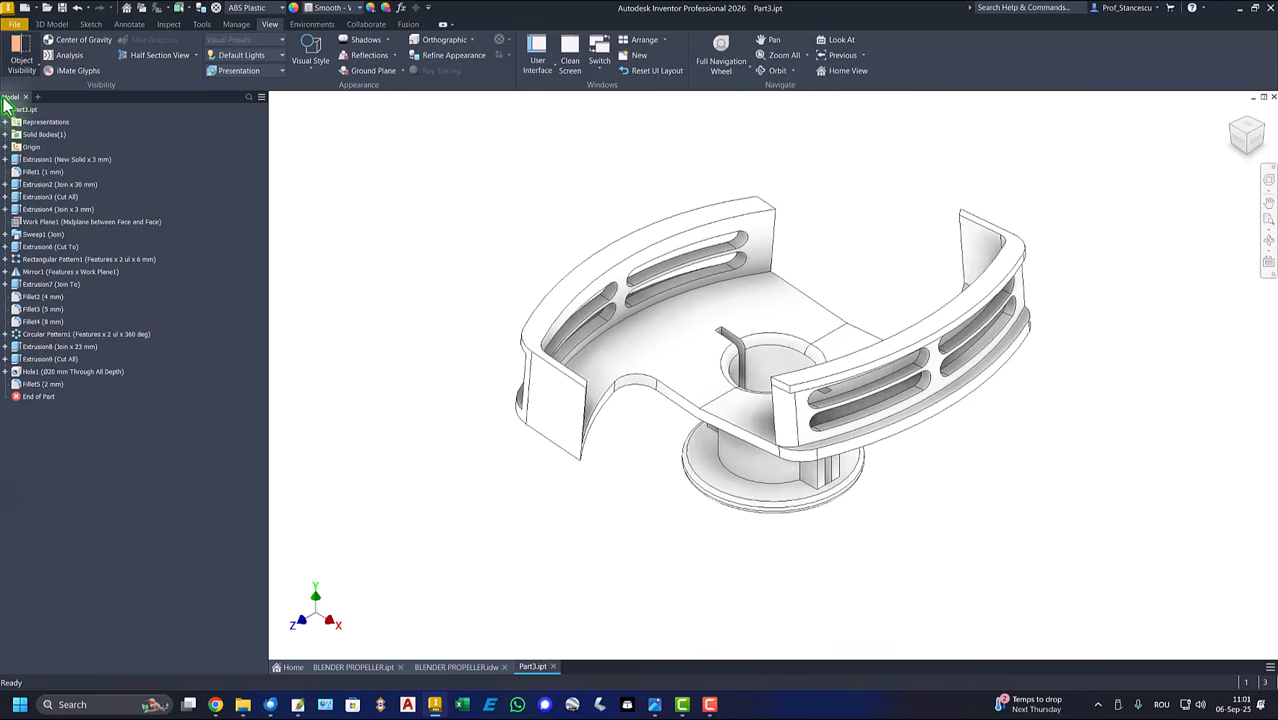
{"action": "right_click", "coordinate": [12, 108]}
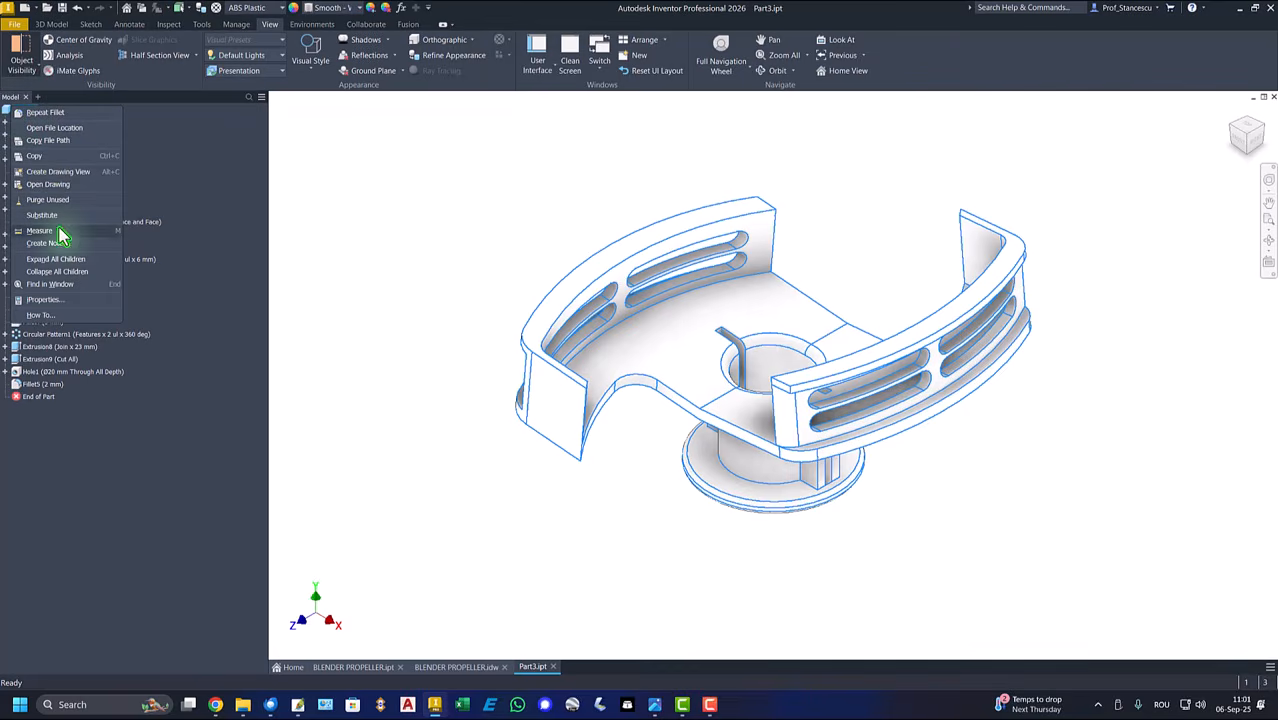
{"action": "left_click", "coordinate": [45, 299]}
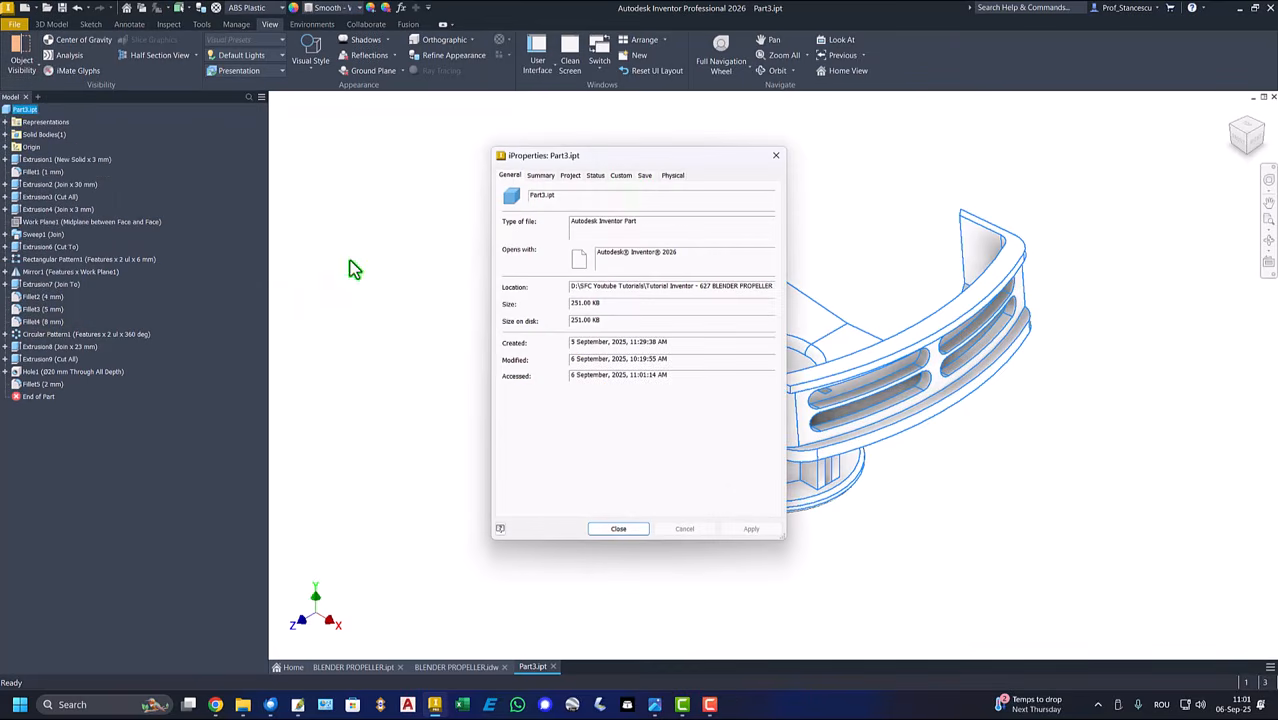
{"action": "left_click", "coordinate": [673, 176]}
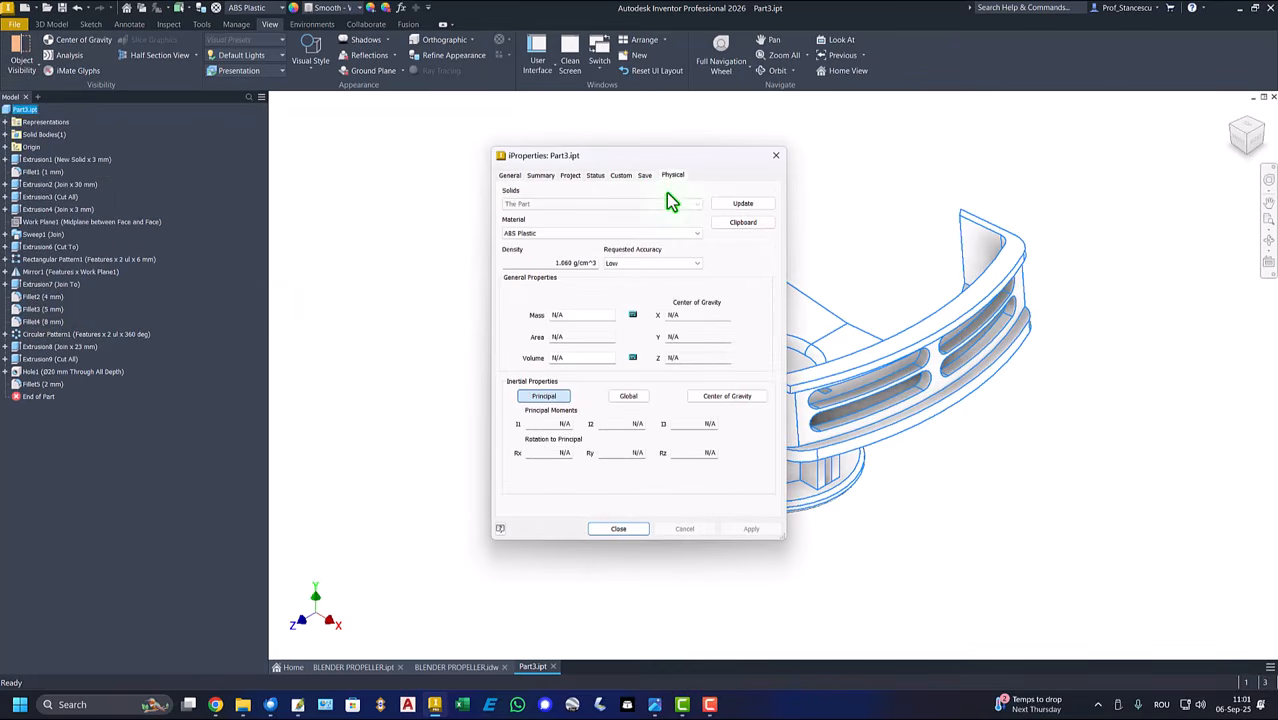
{"action": "left_click", "coordinate": [740, 207]}
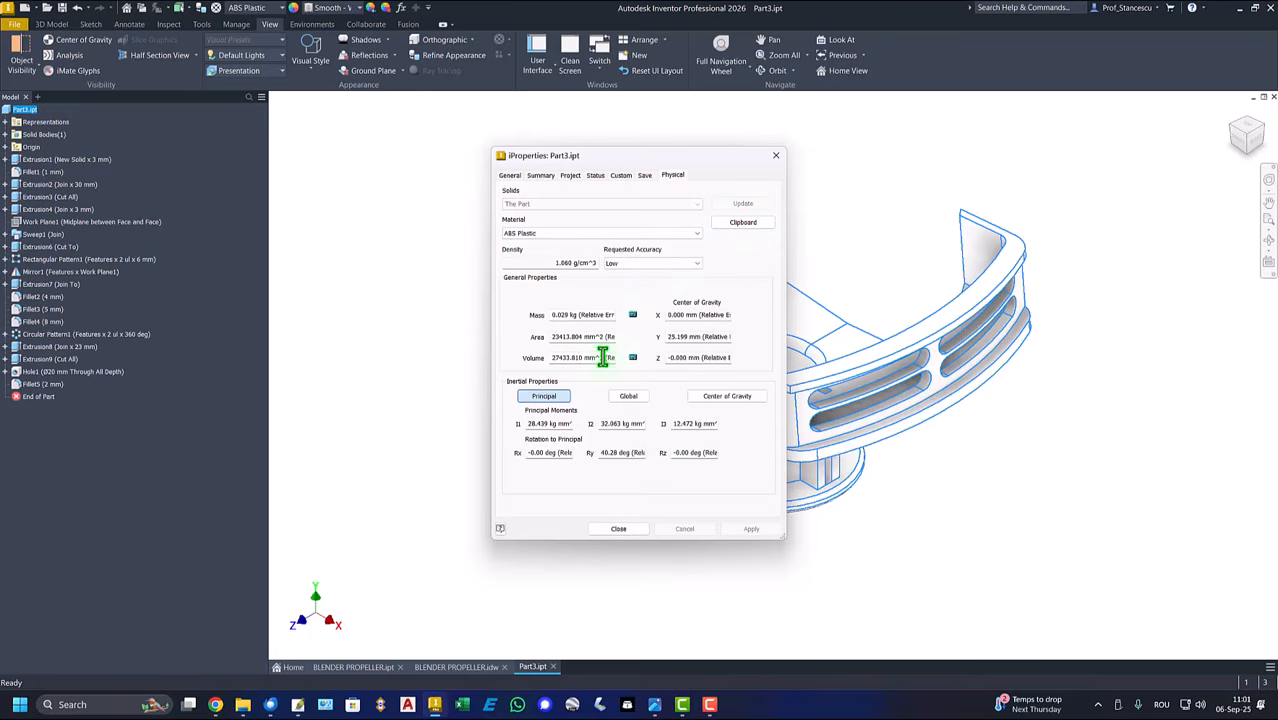
{"action": "left_click_drag", "start_coordinate": [602, 358], "coordinate": [426, 343]}
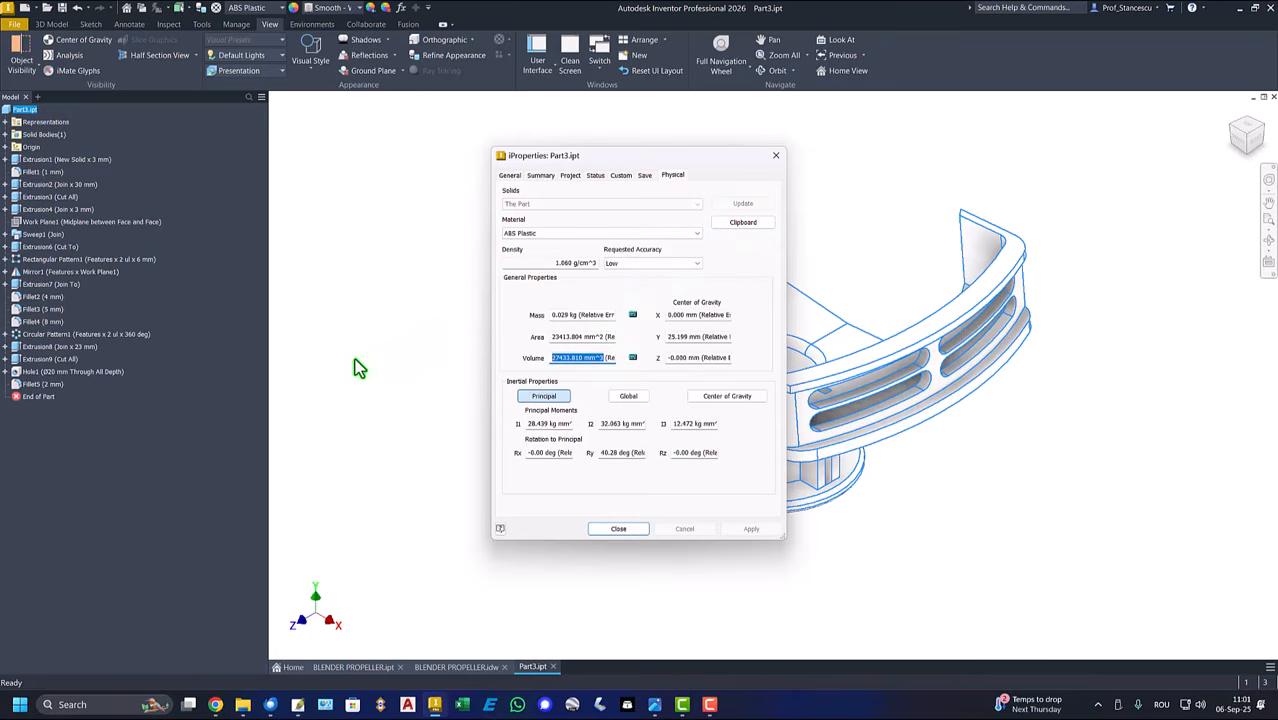
{"action": "key", "text": "ctrl+c"}
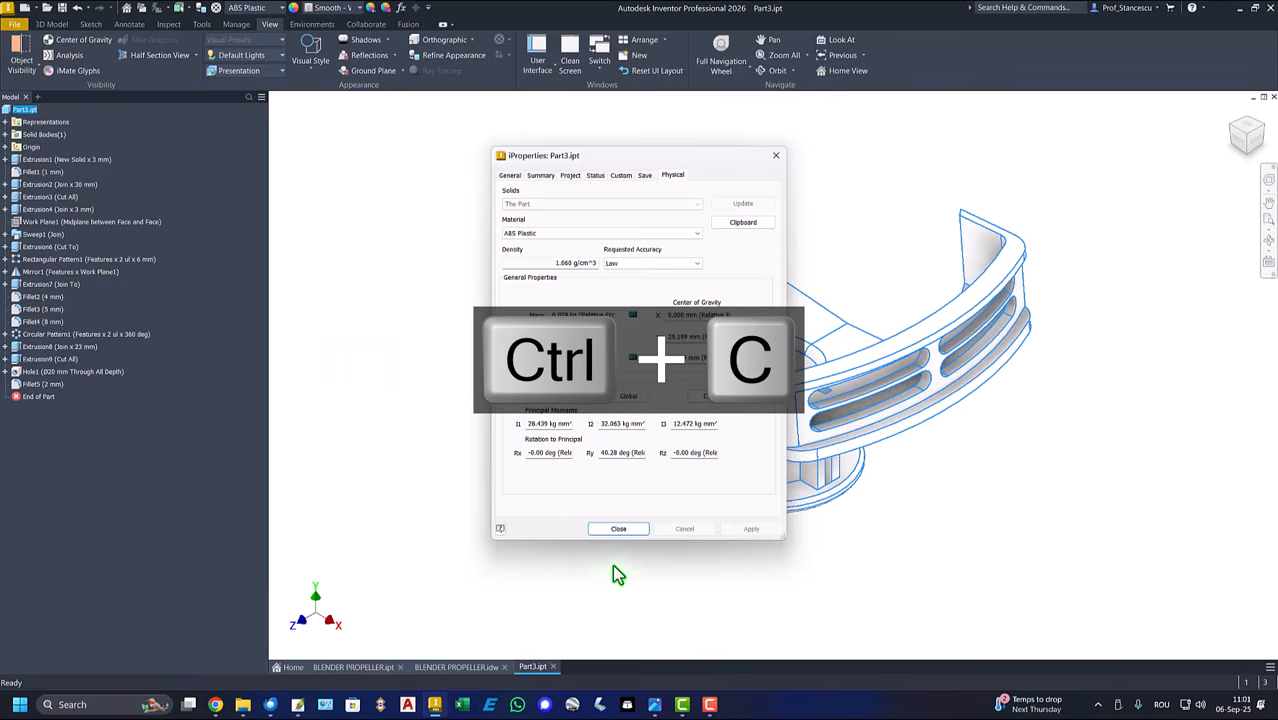
{"action": "left_click", "coordinate": [617, 531]}
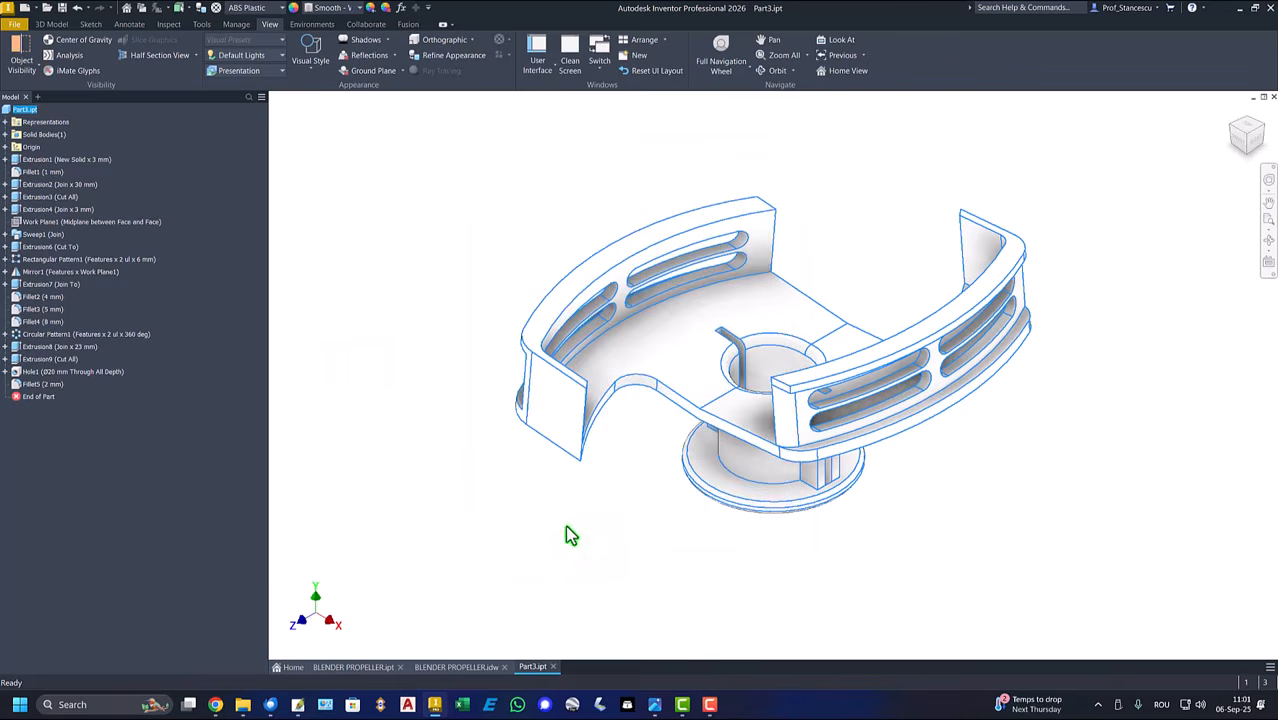
Step: In BLENDER PROPELLER.idw, replace the volume note's value with the copied 27433.810 mm^3, and return to Part3.ipt
{"action": "left_click", "coordinate": [456, 667]}
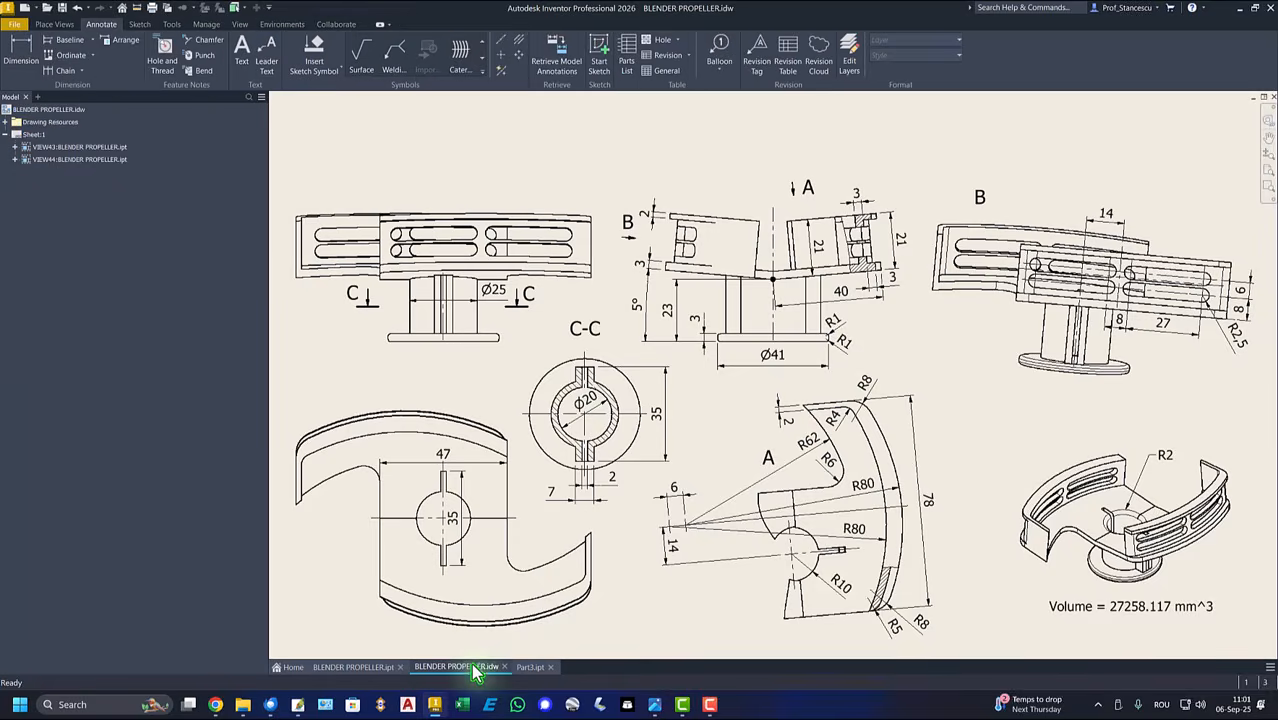
{"action": "double_click", "coordinate": [1130, 606]}
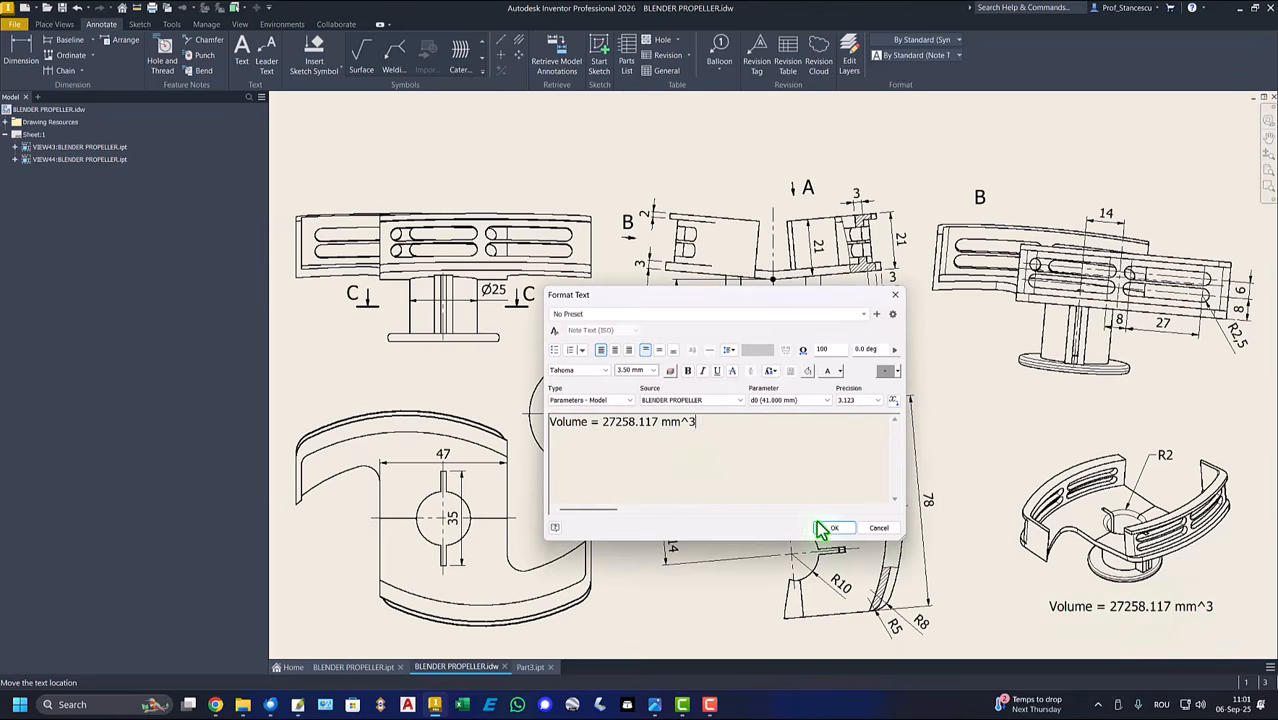
{"action": "key", "text": "Return"}
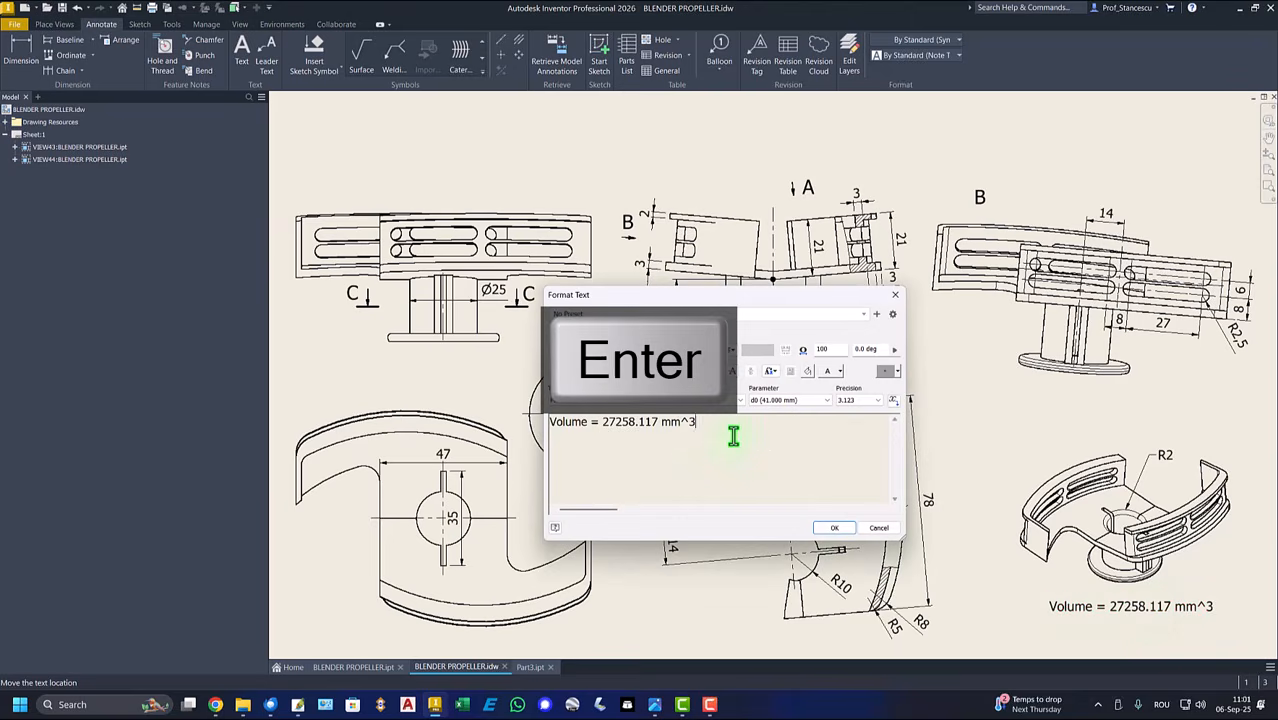
{"action": "key", "text": "ctrl+v"}
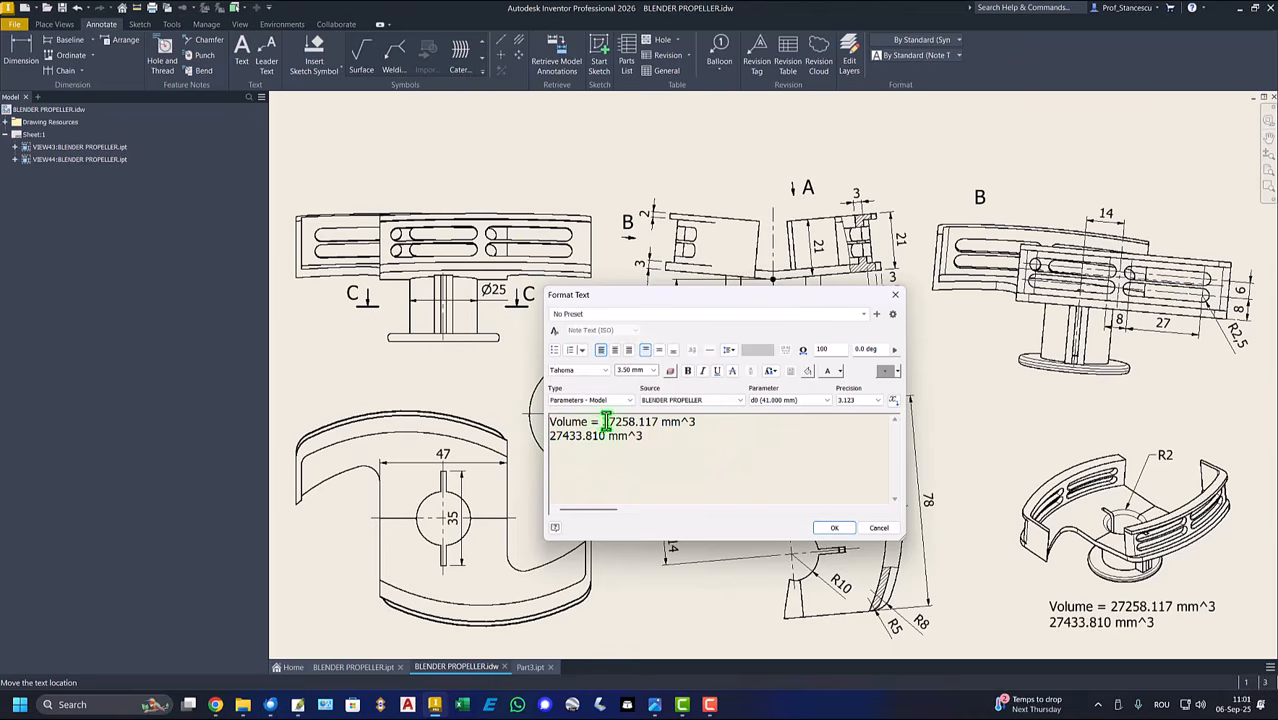
{"action": "left_click_drag", "start_coordinate": [601, 421], "coordinate": [705, 428]}
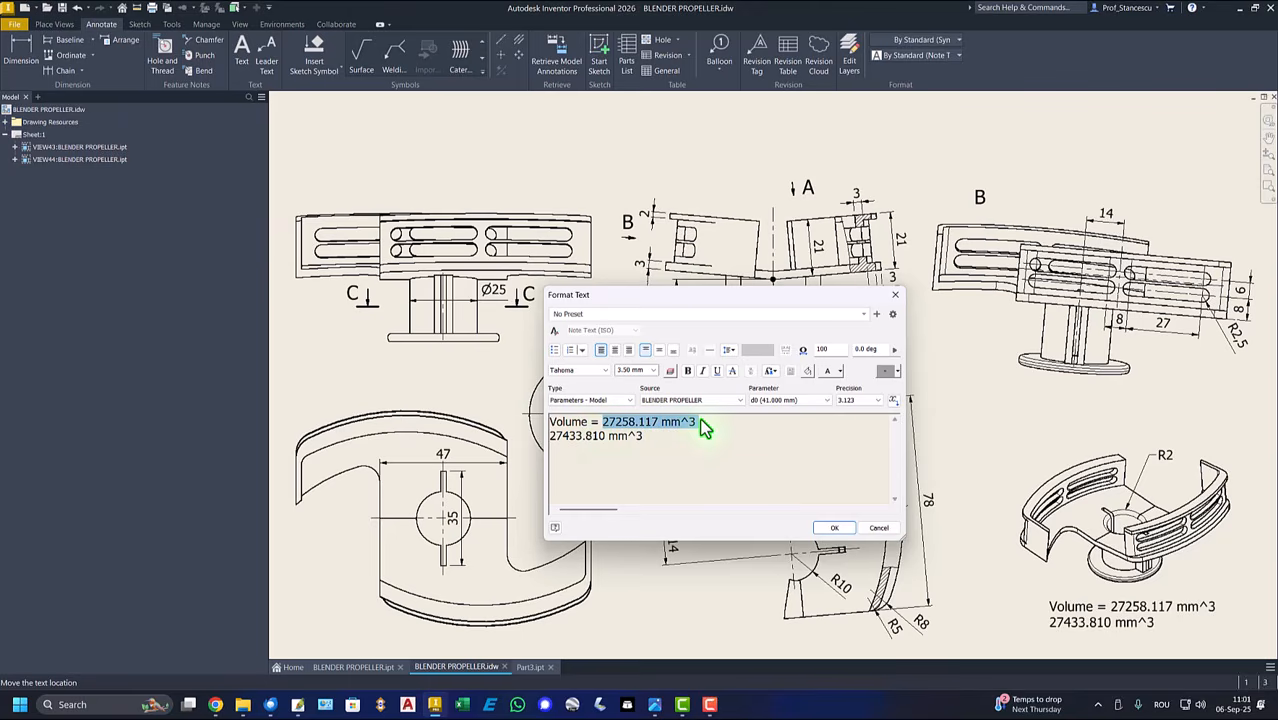
{"action": "key", "text": "Delete"}
{"action": "key", "text": "Delete"}
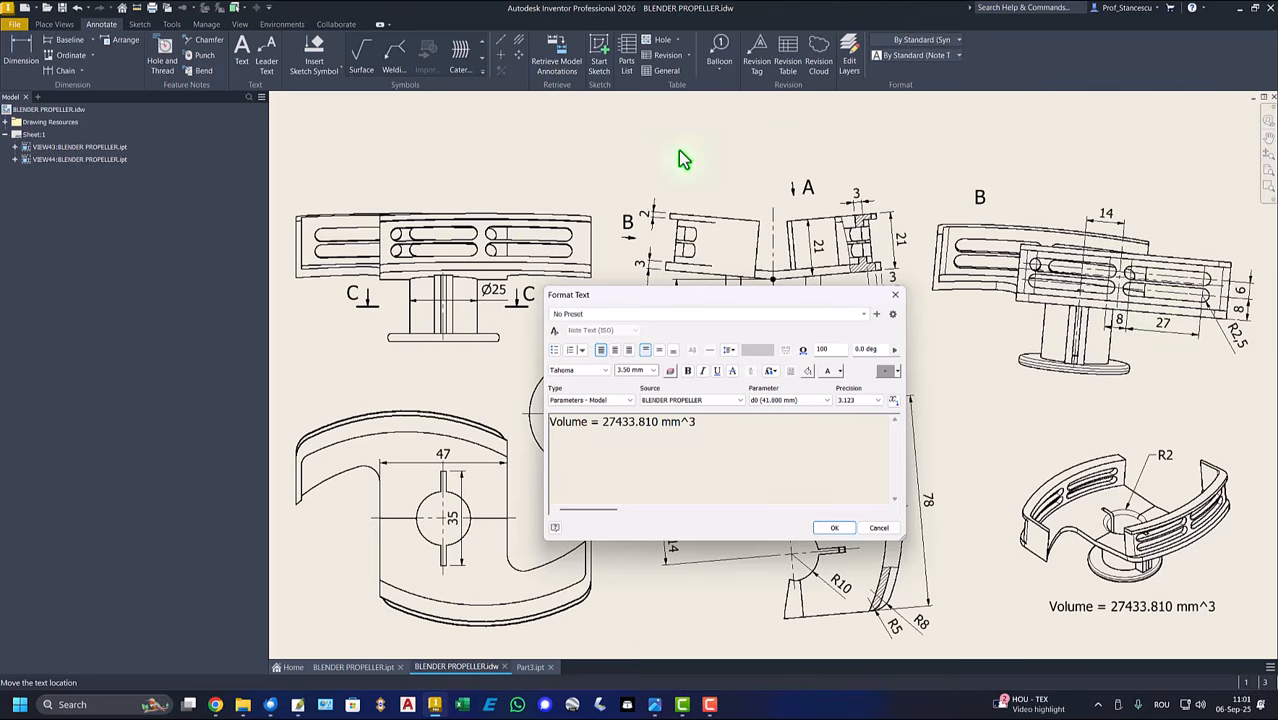
{"action": "left_click", "coordinate": [834, 529]}
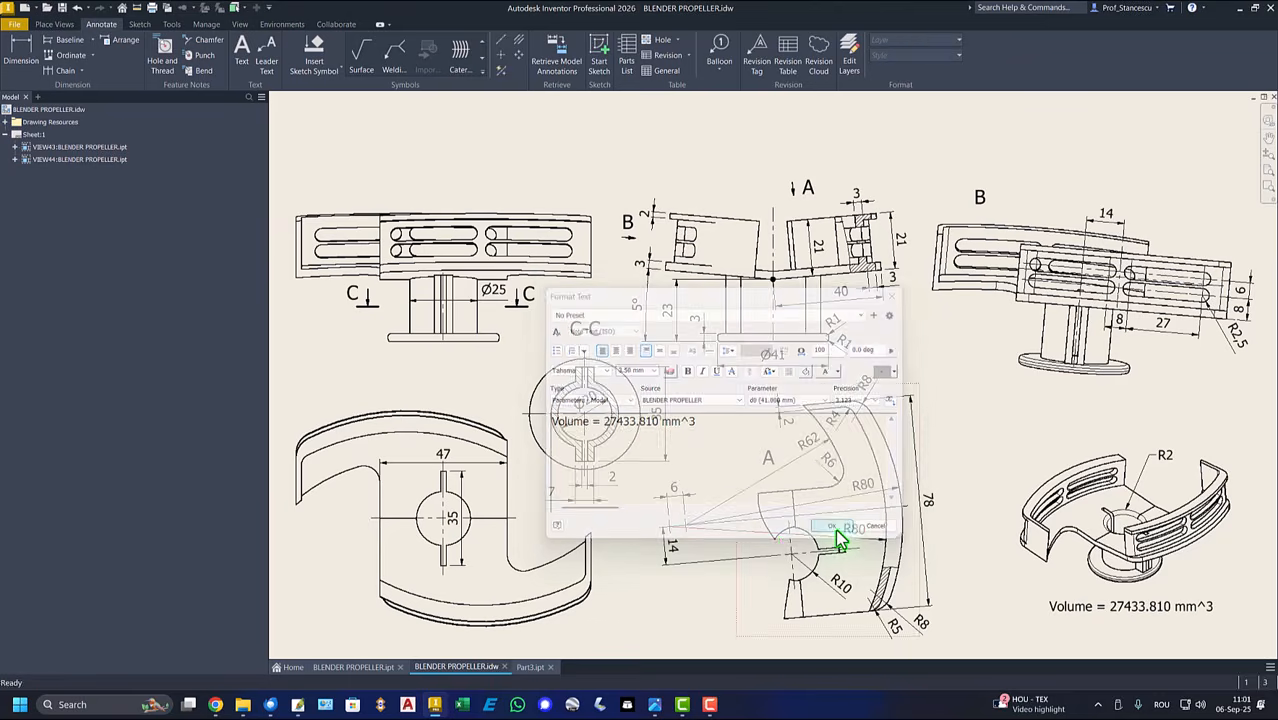
{"action": "left_click", "coordinate": [533, 667]}
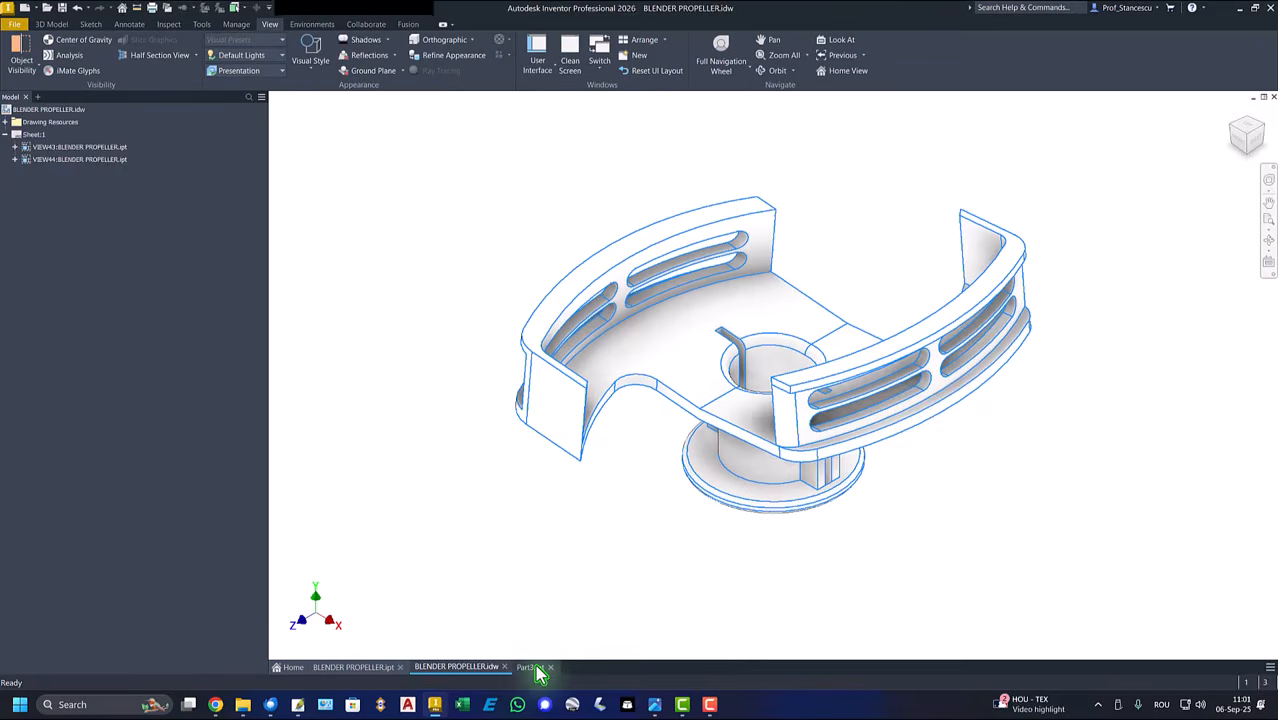